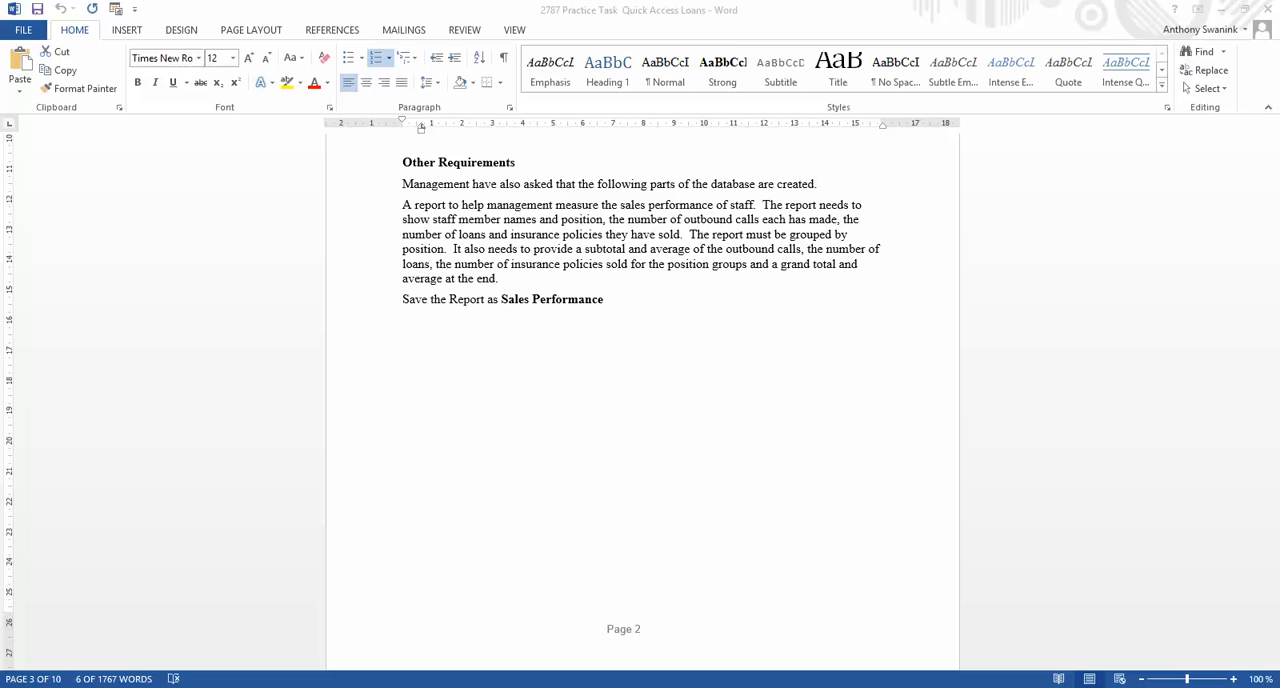
Switch to the Access database and examine the Sales Performance report's position groups, subtotals and overall totals, closing it when done.
{"action": "key", "text": "alt+Tab"}
{"action": "double_click", "coordinate": [64, 389]}
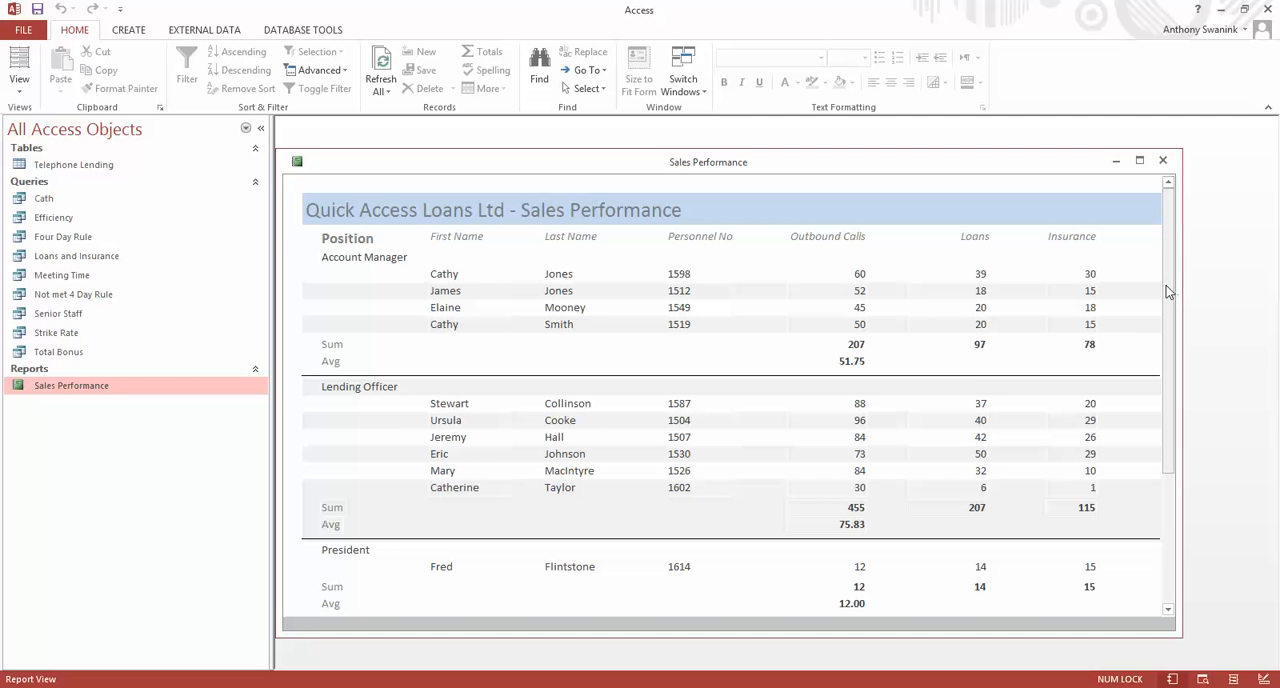
{"action": "left_click_drag", "start_coordinate": [1166, 285], "coordinate": [1176, 424]}
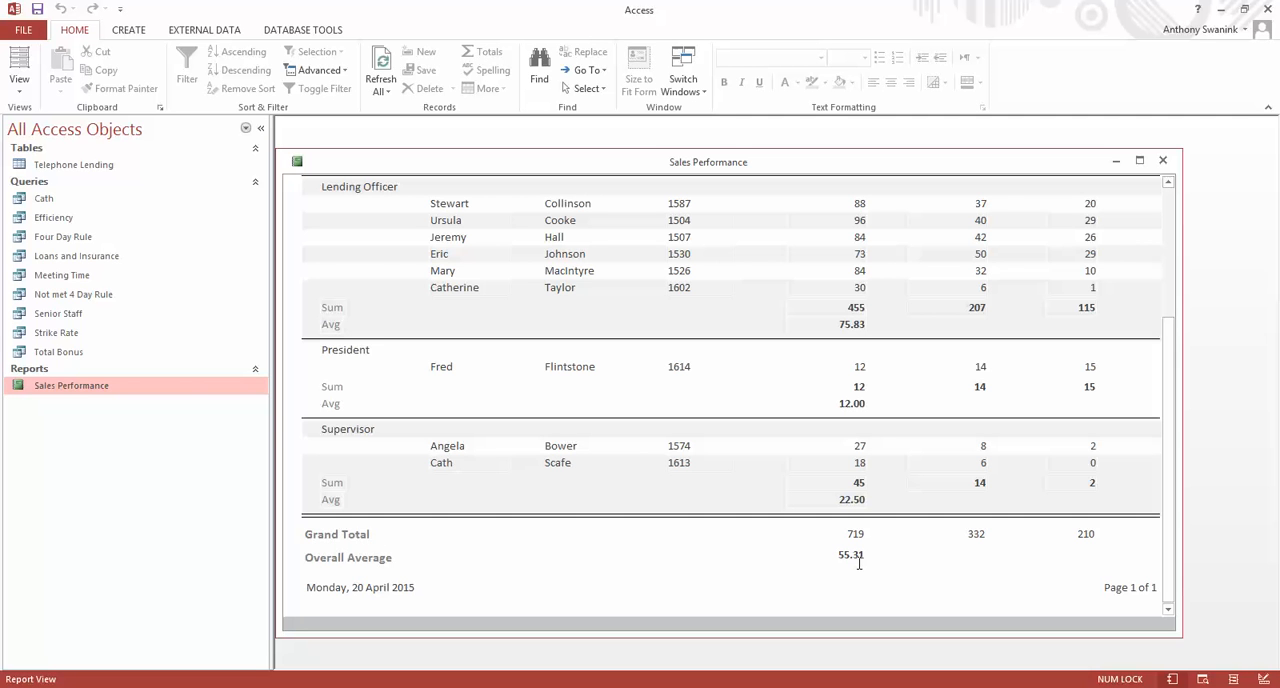
{"action": "left_click_drag", "start_coordinate": [1174, 428], "coordinate": [1151, 443]}
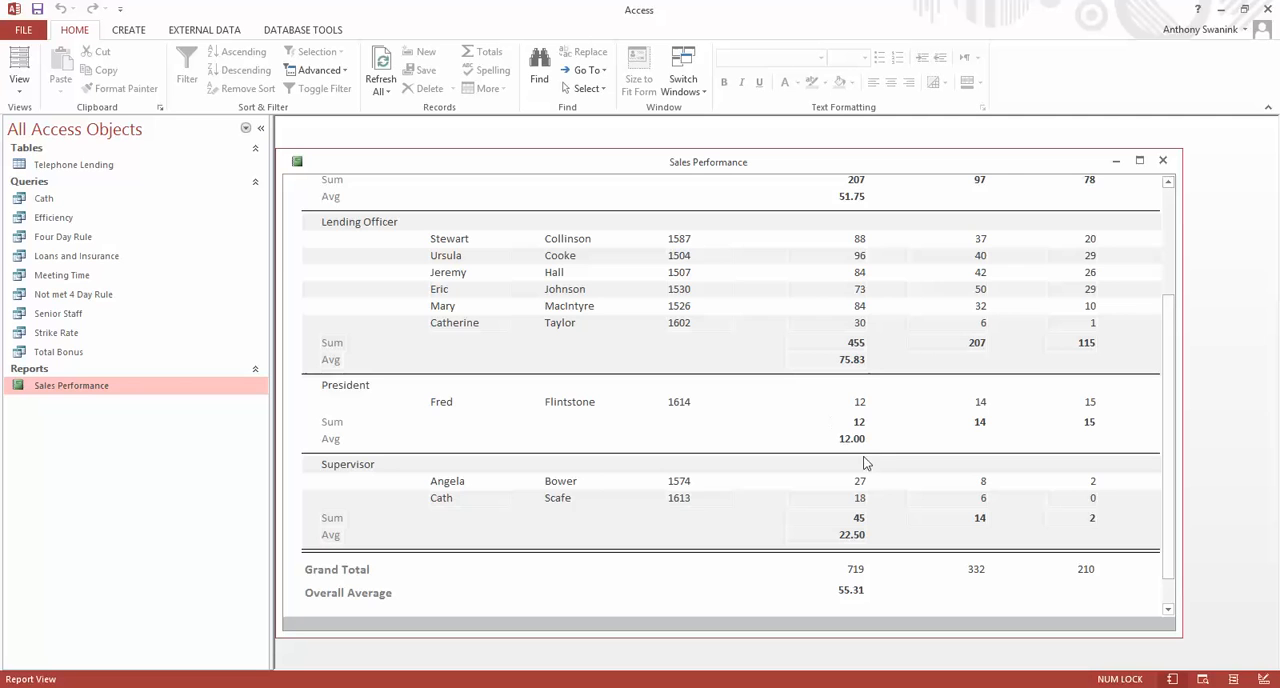
{"action": "scroll", "coordinate": [530, 458], "scroll_direction": "up", "scroll_amount": 1}
{"action": "scroll", "coordinate": [528, 457], "scroll_direction": "up", "scroll_amount": 1}
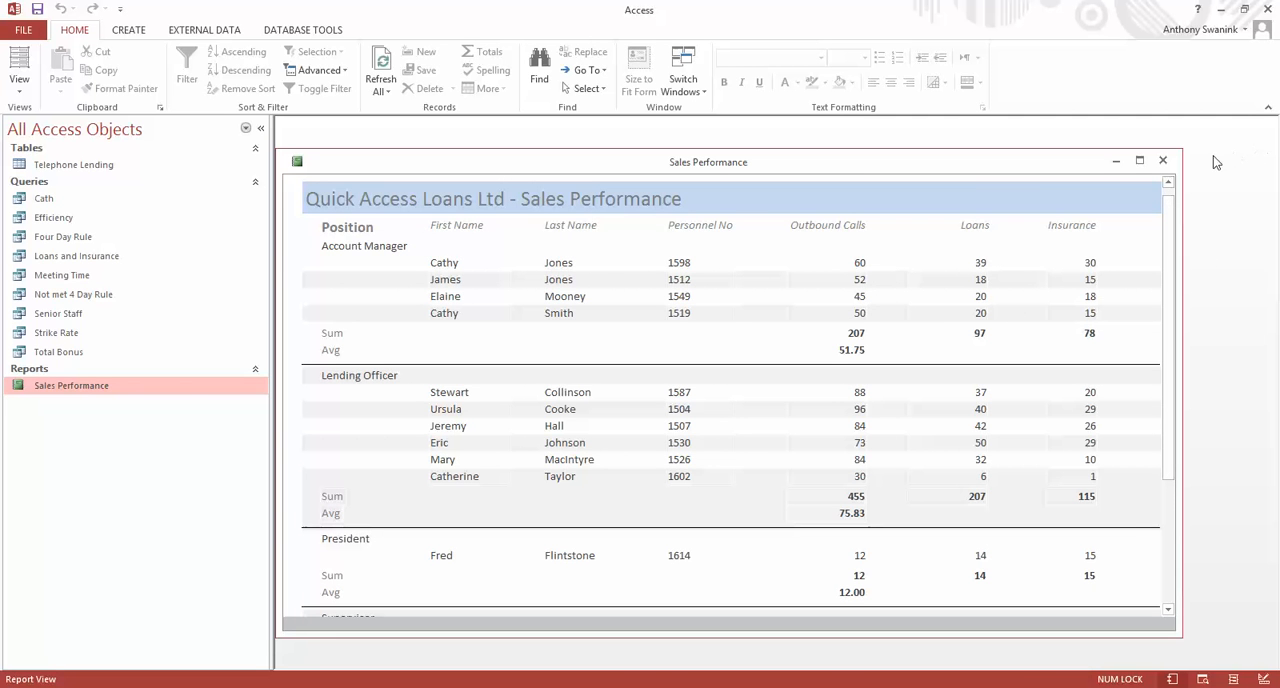
{"action": "scroll", "coordinate": [729, 331], "scroll_direction": "down", "scroll_amount": 2}
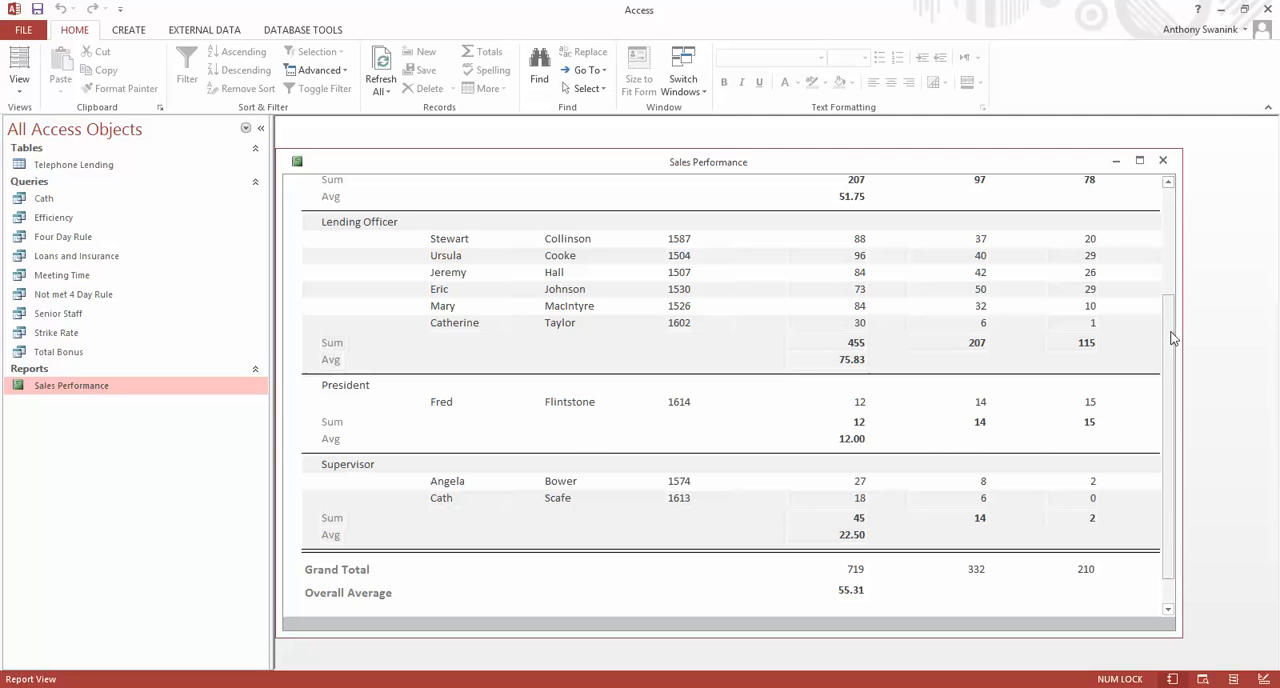
{"action": "left_click_drag", "start_coordinate": [1171, 337], "coordinate": [1184, 231]}
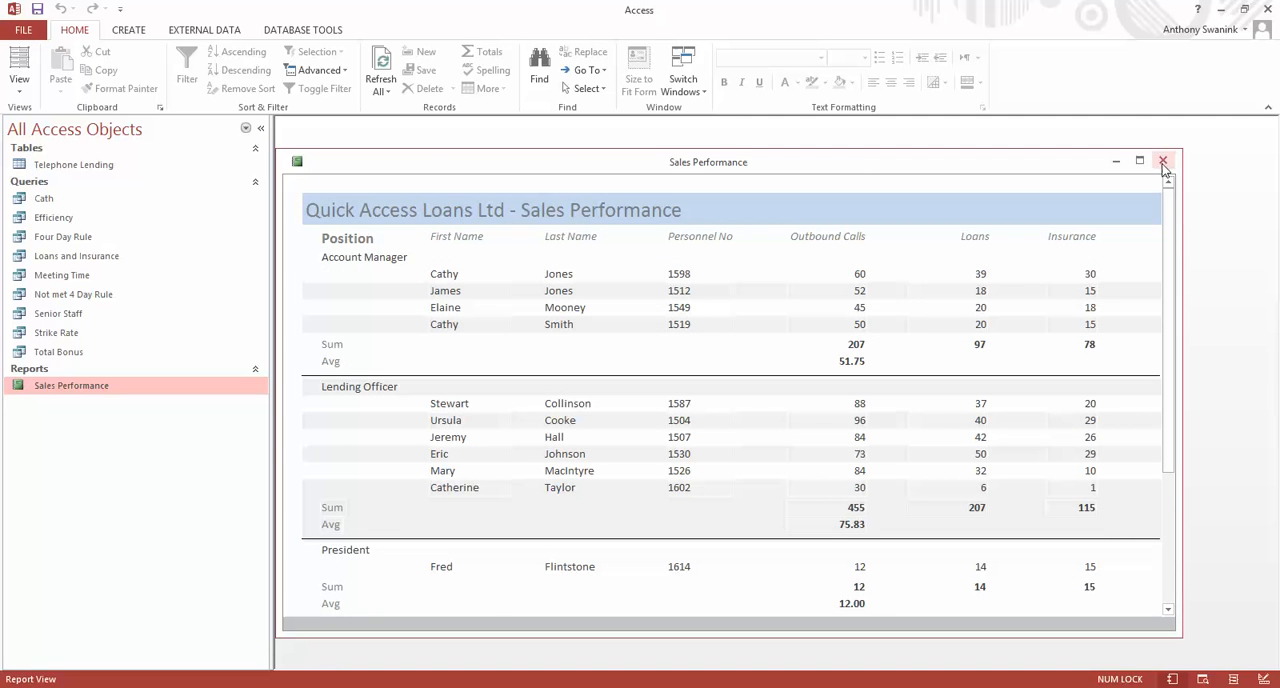
{"action": "left_click", "coordinate": [1162, 163]}
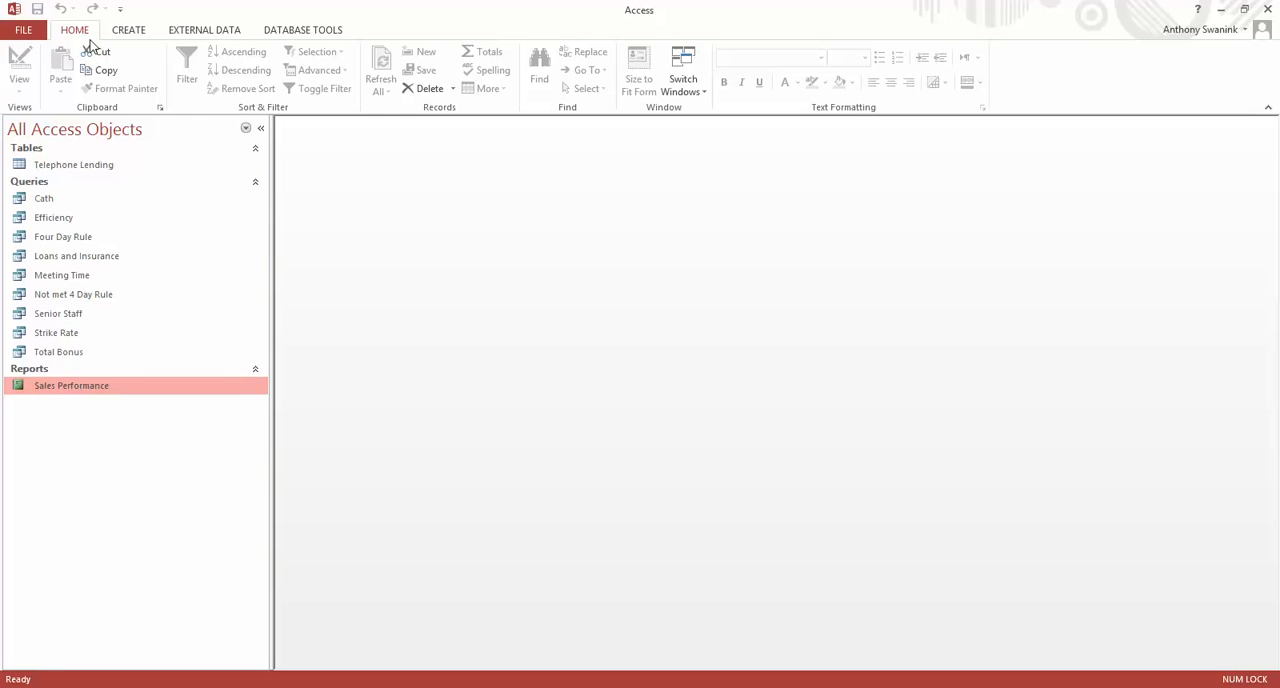
Start a Report Wizard report from Telephone Lending with Personnel No, First Name, Last Name, Outbound Calls, Loans, Insurance and Position.
{"action": "left_click", "coordinate": [133, 31]}
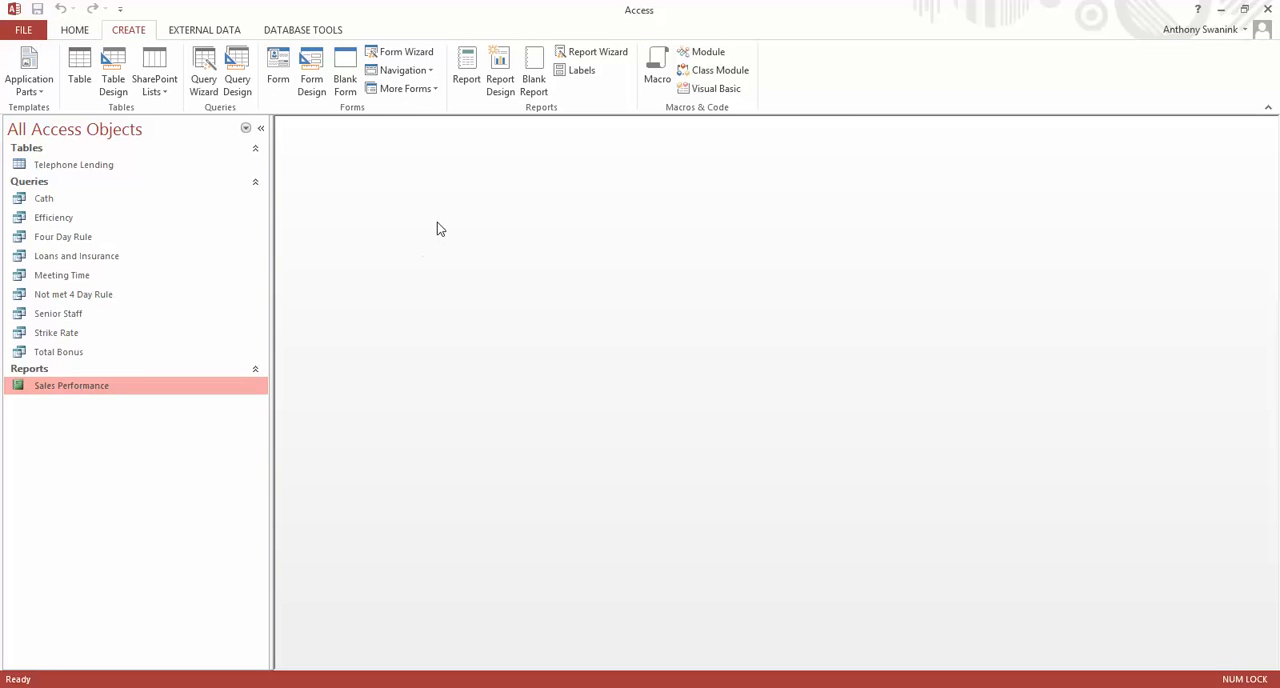
{"action": "left_click", "coordinate": [600, 55]}
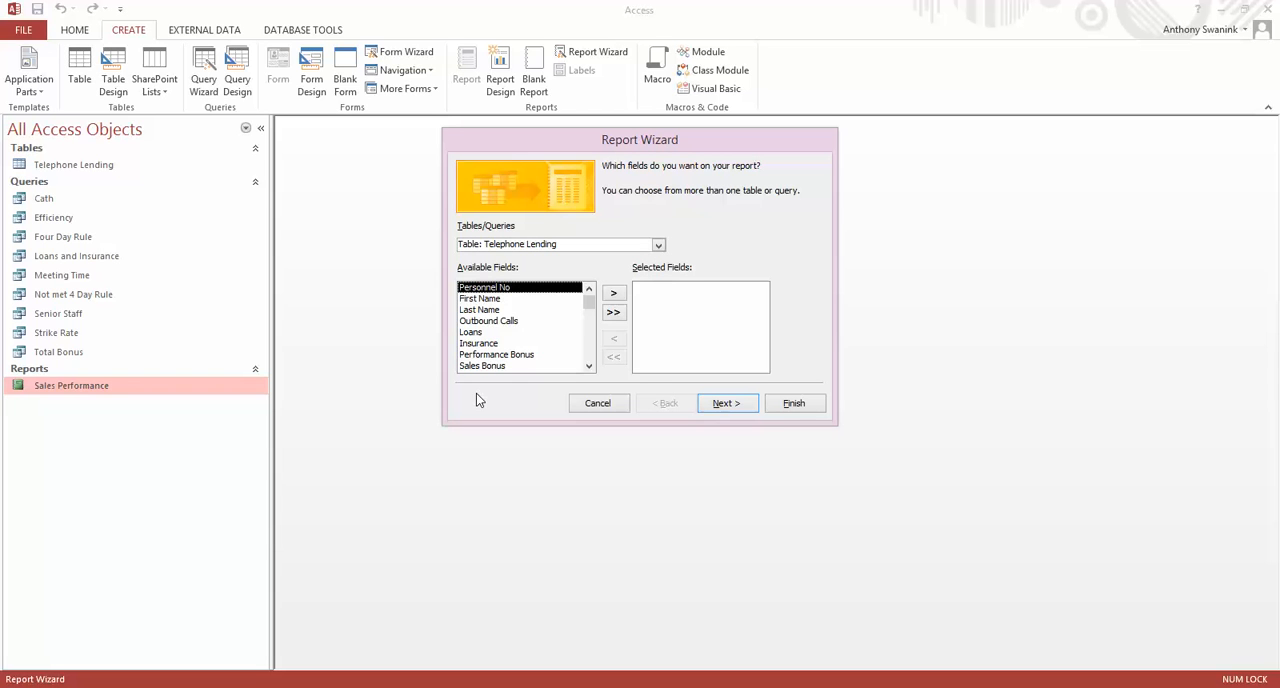
{"action": "left_click", "coordinate": [614, 297]}
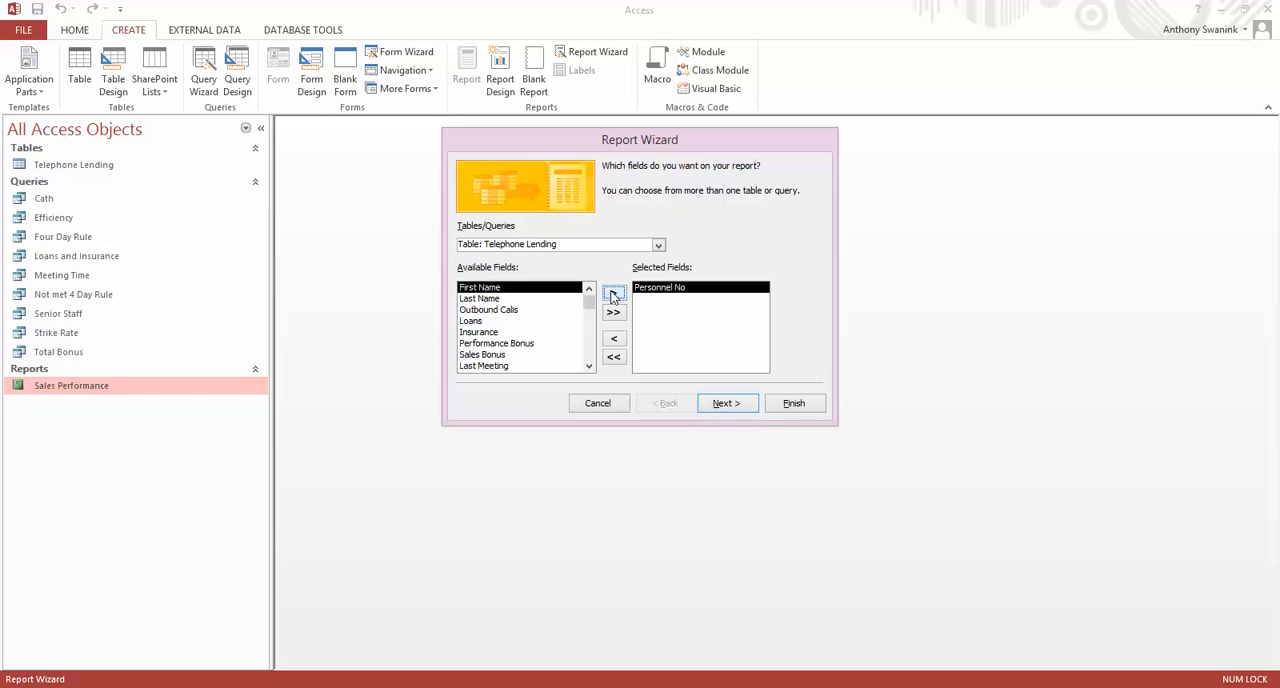
{"action": "left_click", "coordinate": [614, 295]}
{"action": "left_click", "coordinate": [614, 295]}
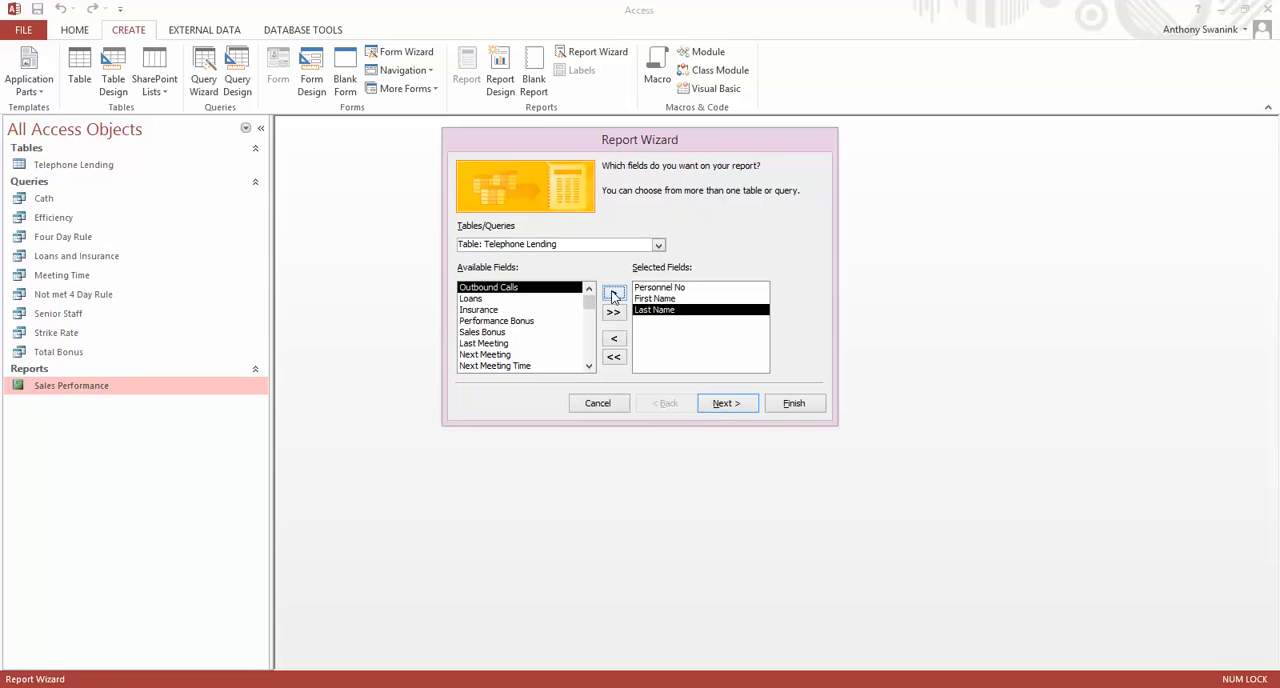
{"action": "left_click", "coordinate": [614, 296]}
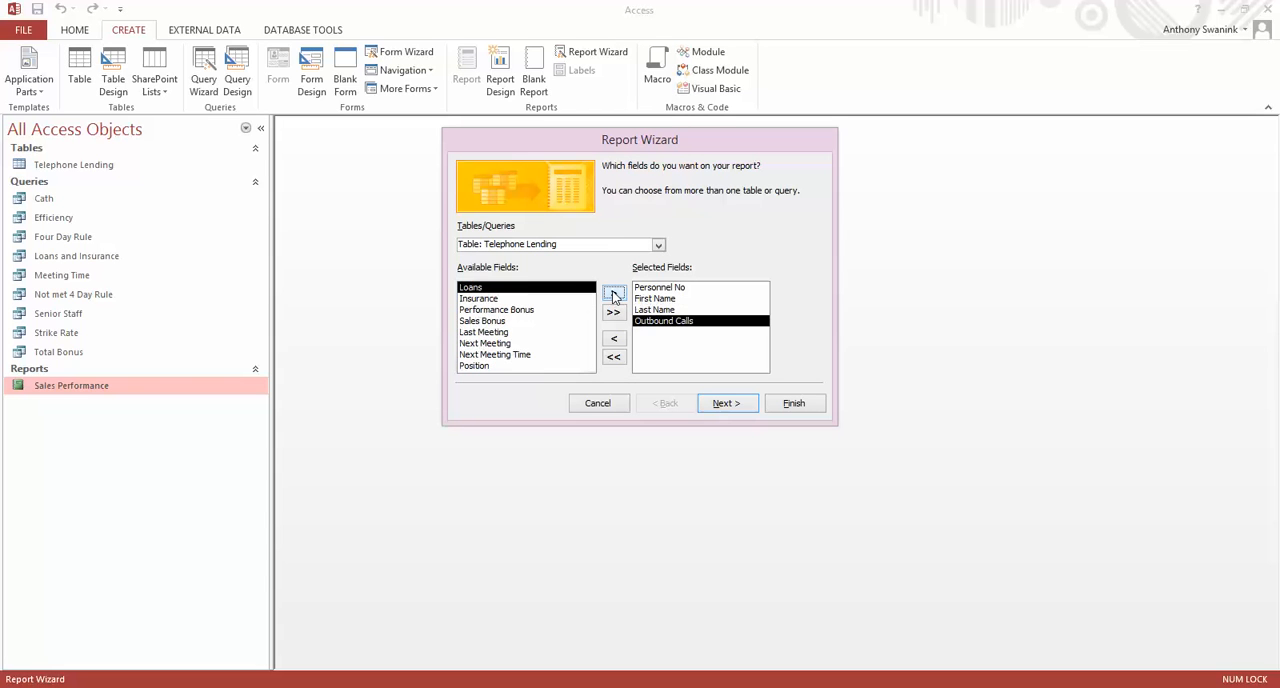
{"action": "left_click", "coordinate": [614, 296]}
{"action": "left_click", "coordinate": [614, 296]}
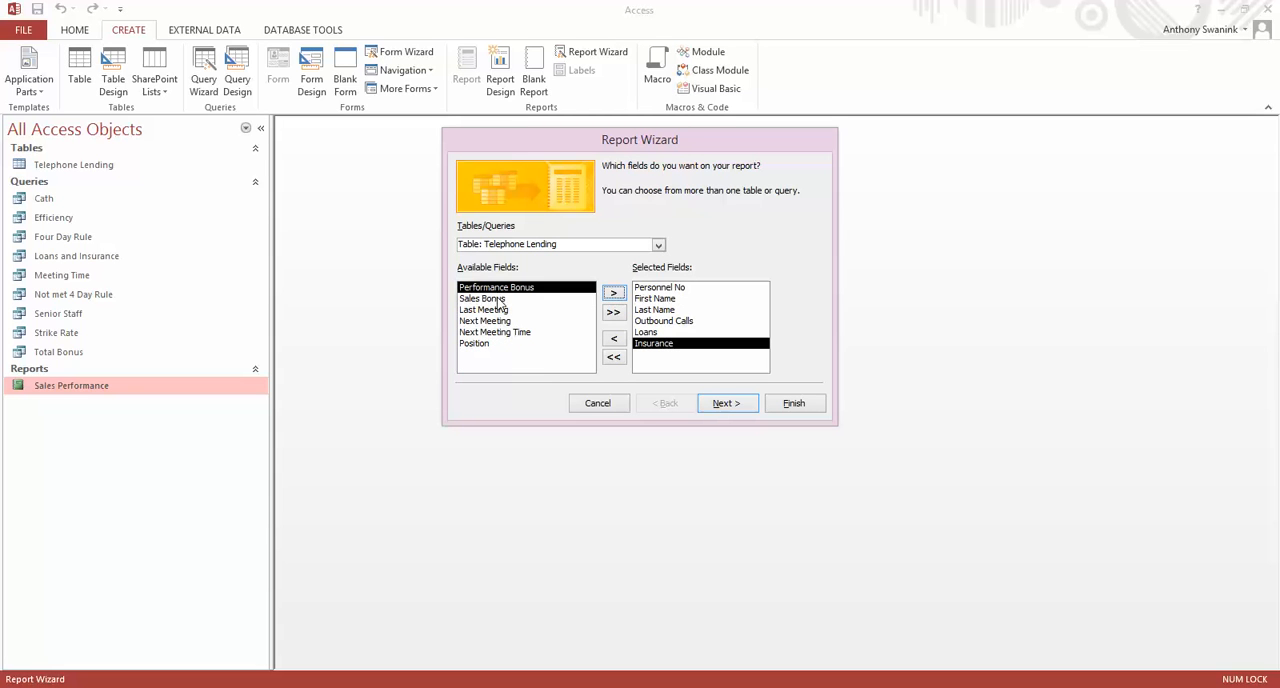
{"action": "left_click", "coordinate": [475, 344]}
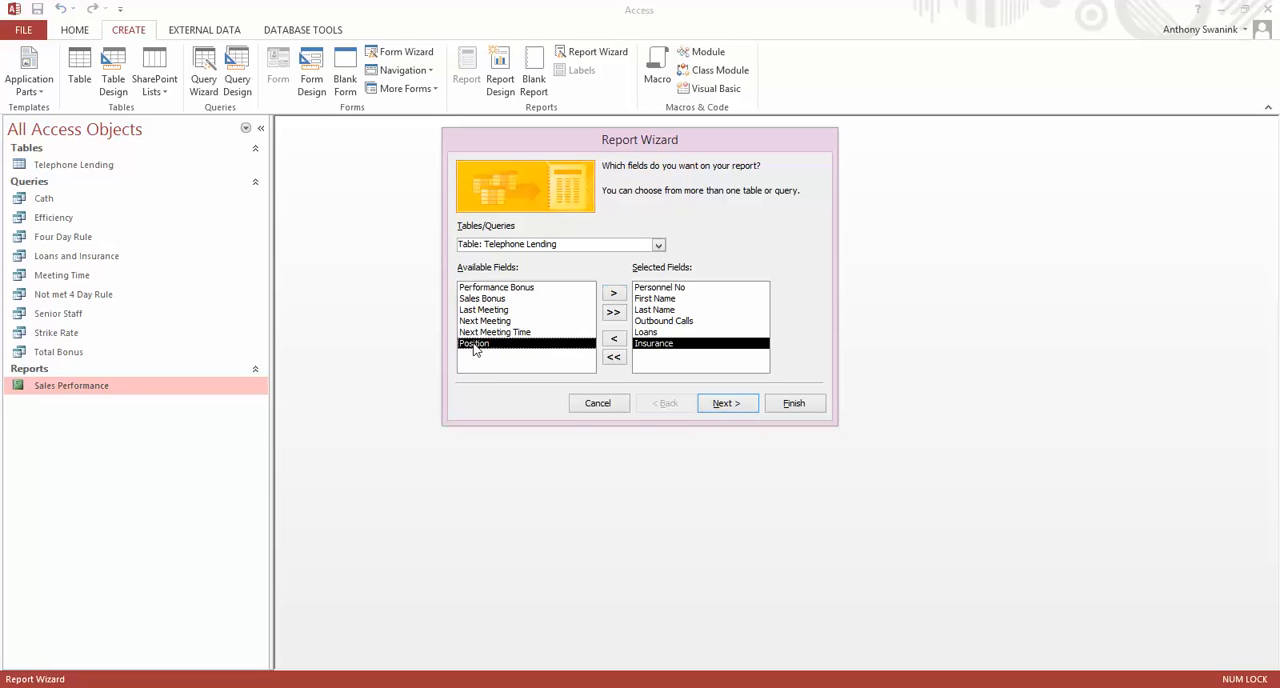
{"action": "left_click", "coordinate": [612, 294]}
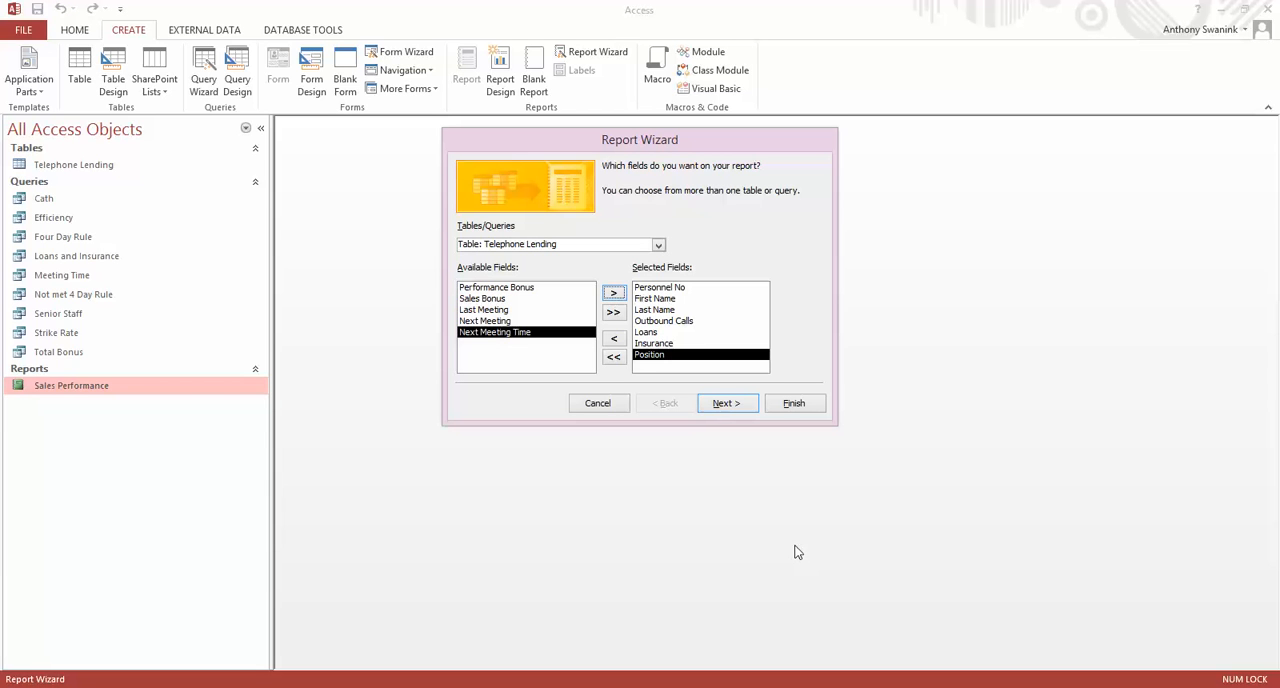
{"action": "left_click", "coordinate": [728, 405]}
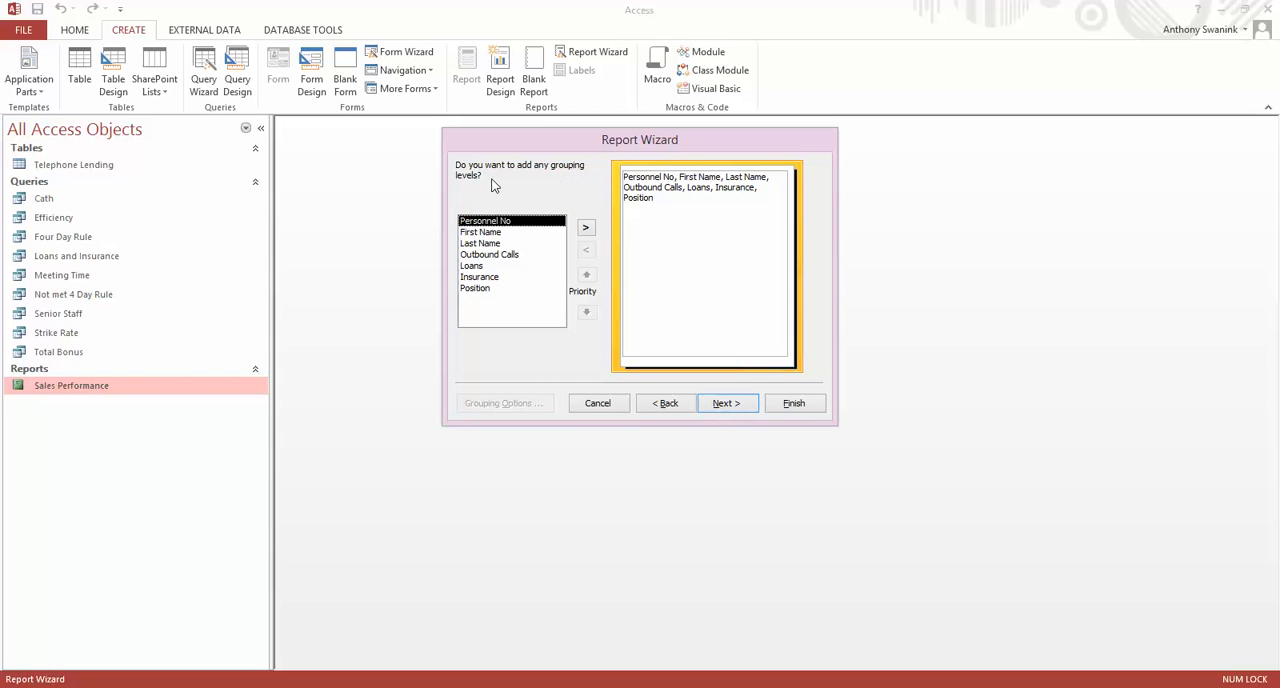
Group the report by Position with the Normal interval and sort the detail records by Last Name ascending.
{"action": "left_click", "coordinate": [483, 290]}
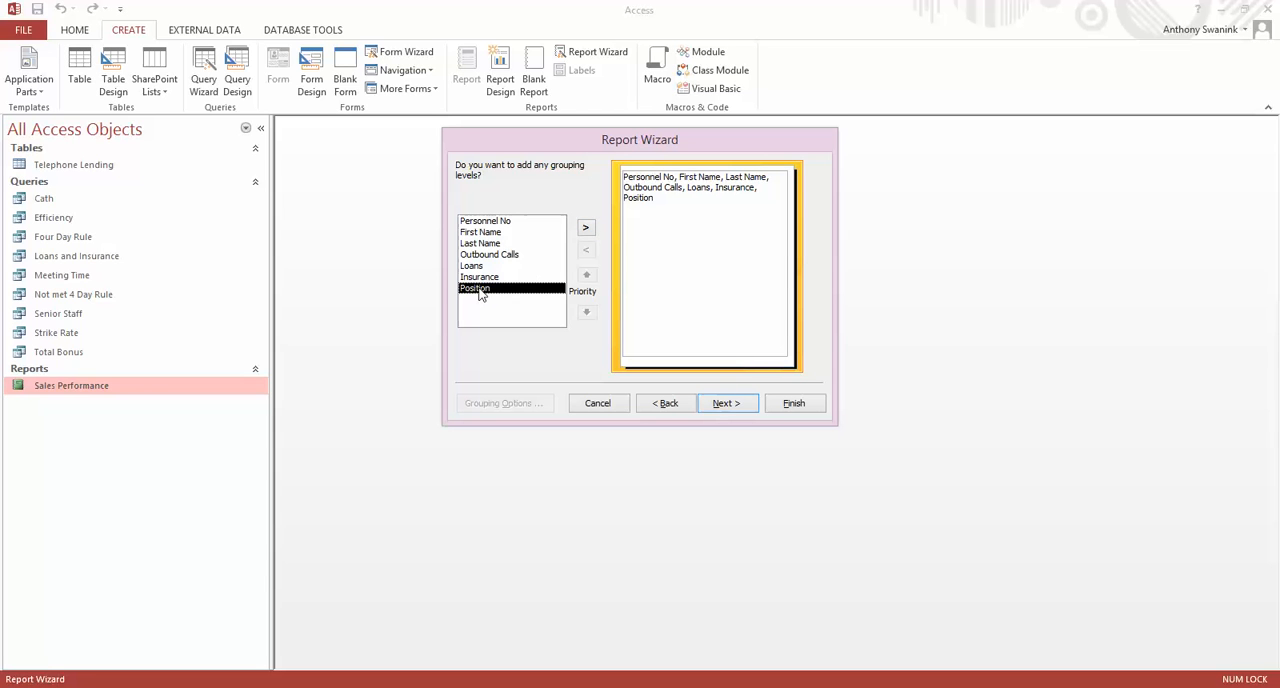
{"action": "left_click", "coordinate": [586, 229]}
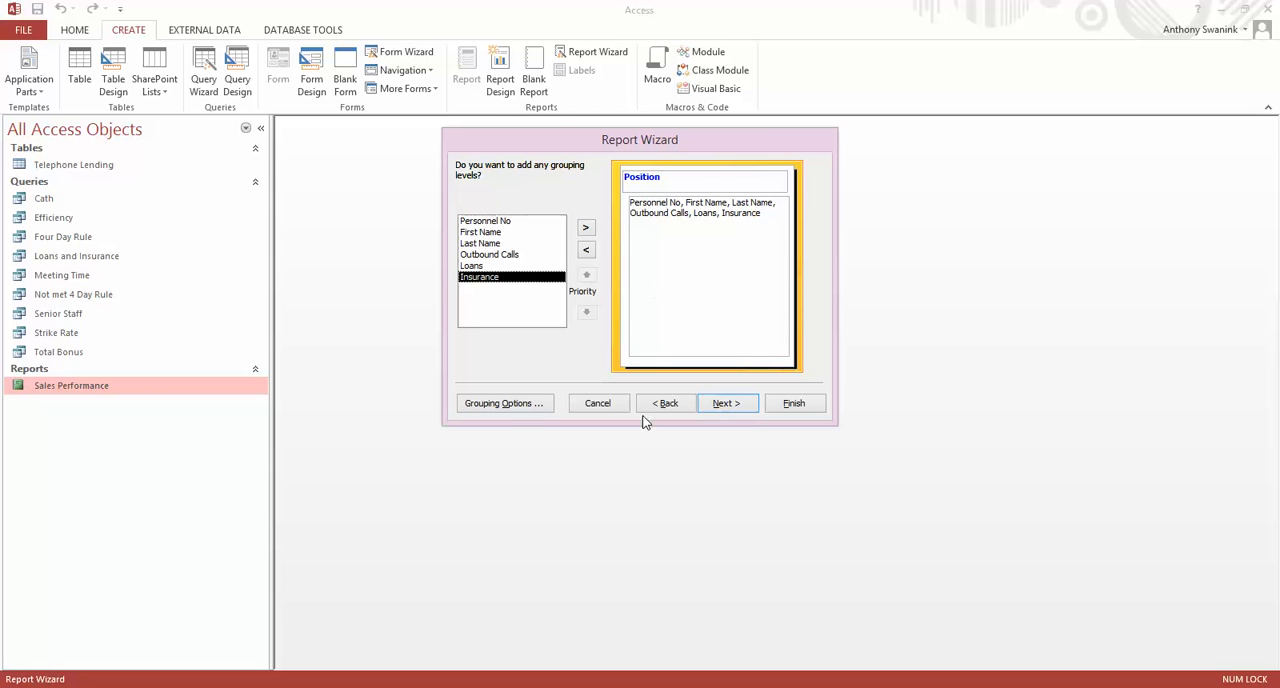
{"action": "left_click", "coordinate": [507, 408]}
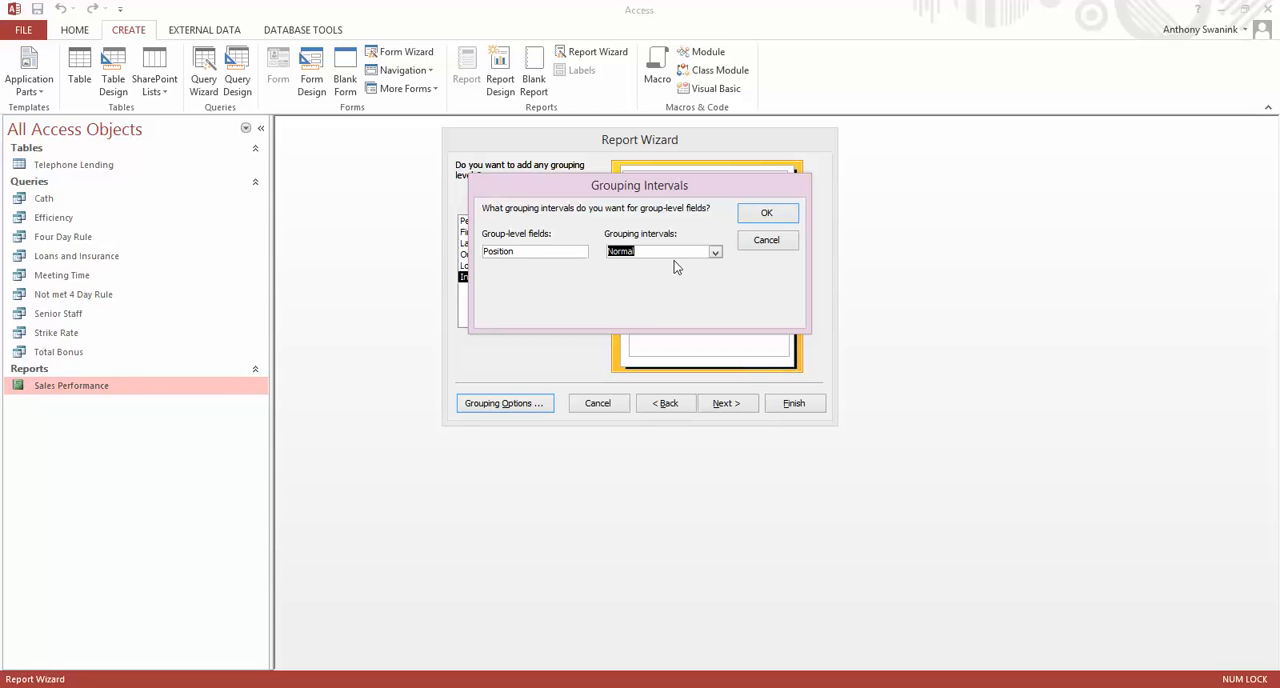
{"action": "left_click", "coordinate": [767, 216]}
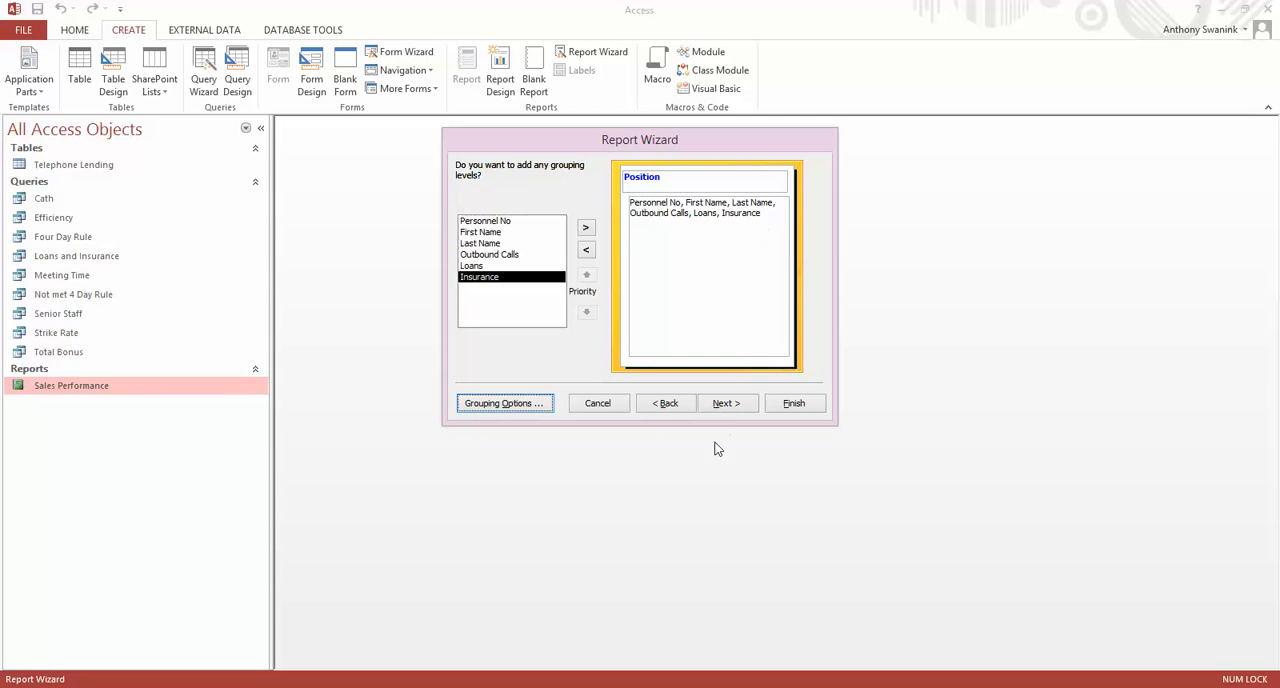
{"action": "left_click", "coordinate": [737, 412]}
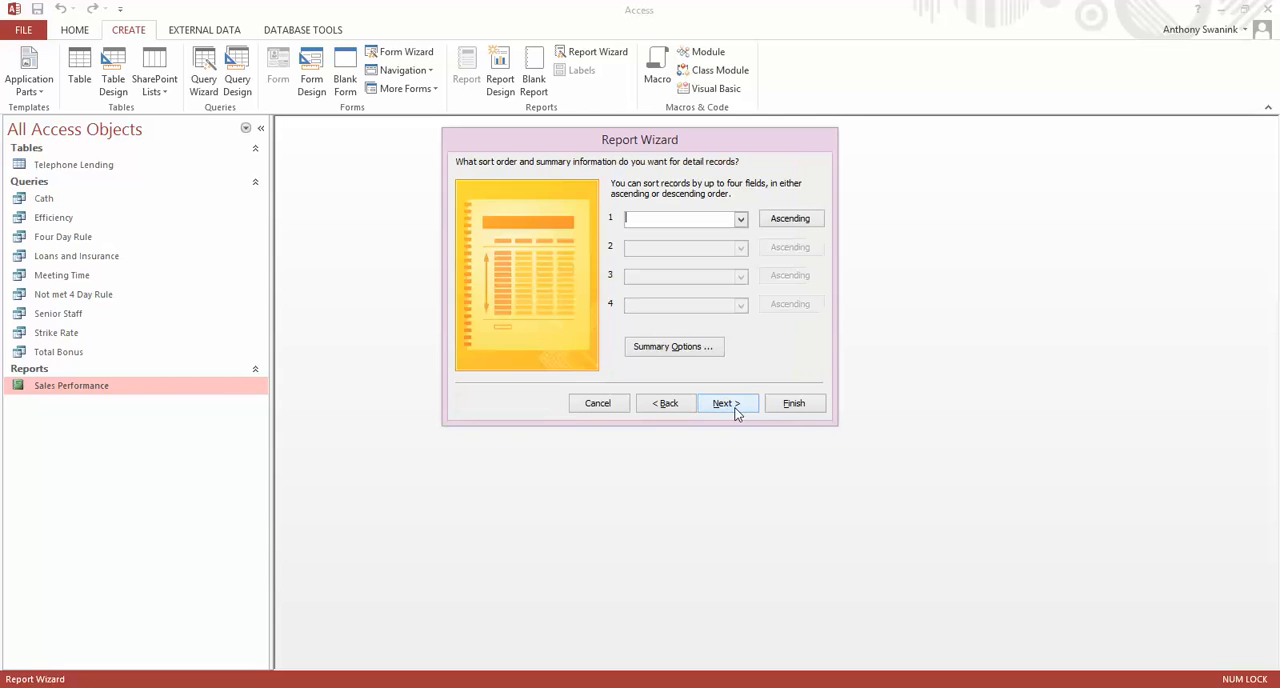
{"action": "left_click", "coordinate": [741, 219]}
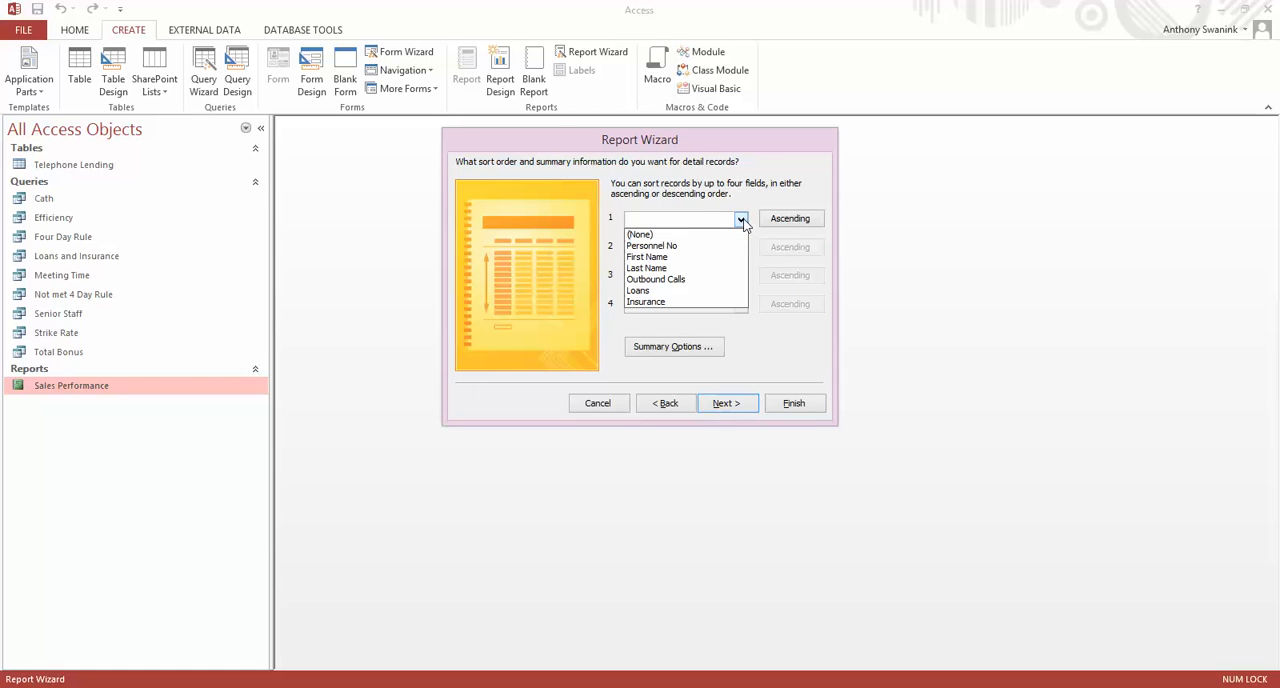
{"action": "left_click", "coordinate": [656, 268]}
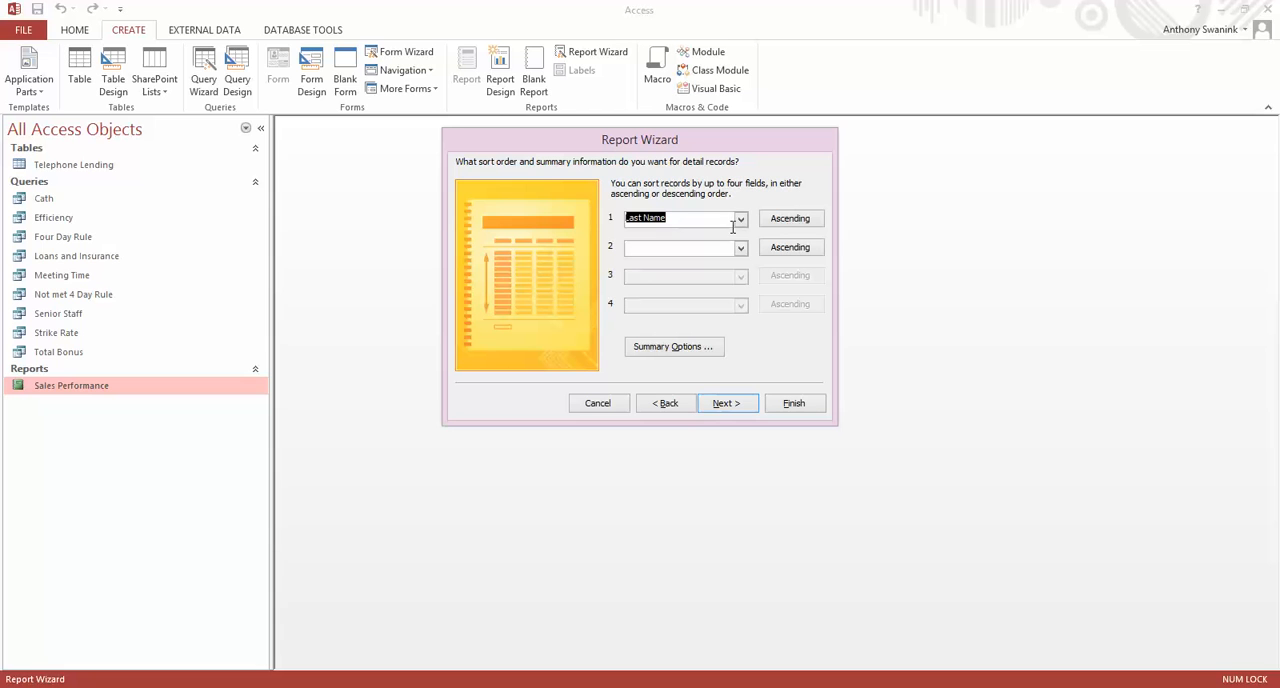
Summarise Outbound Calls, Loans and Insurance with Sum, plus Avg for Outbound Calls, consulting the Word task sheet for the requirements.
{"action": "left_click", "coordinate": [668, 350]}
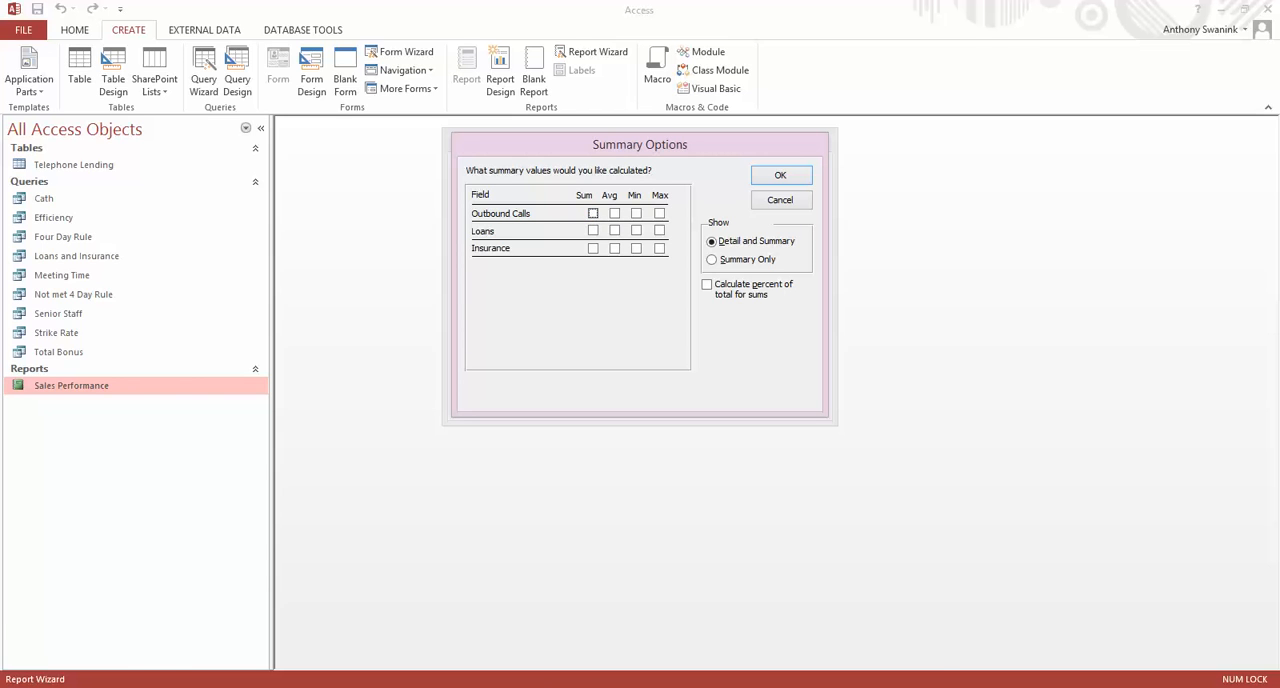
{"action": "key", "text": "alt+Tab"}
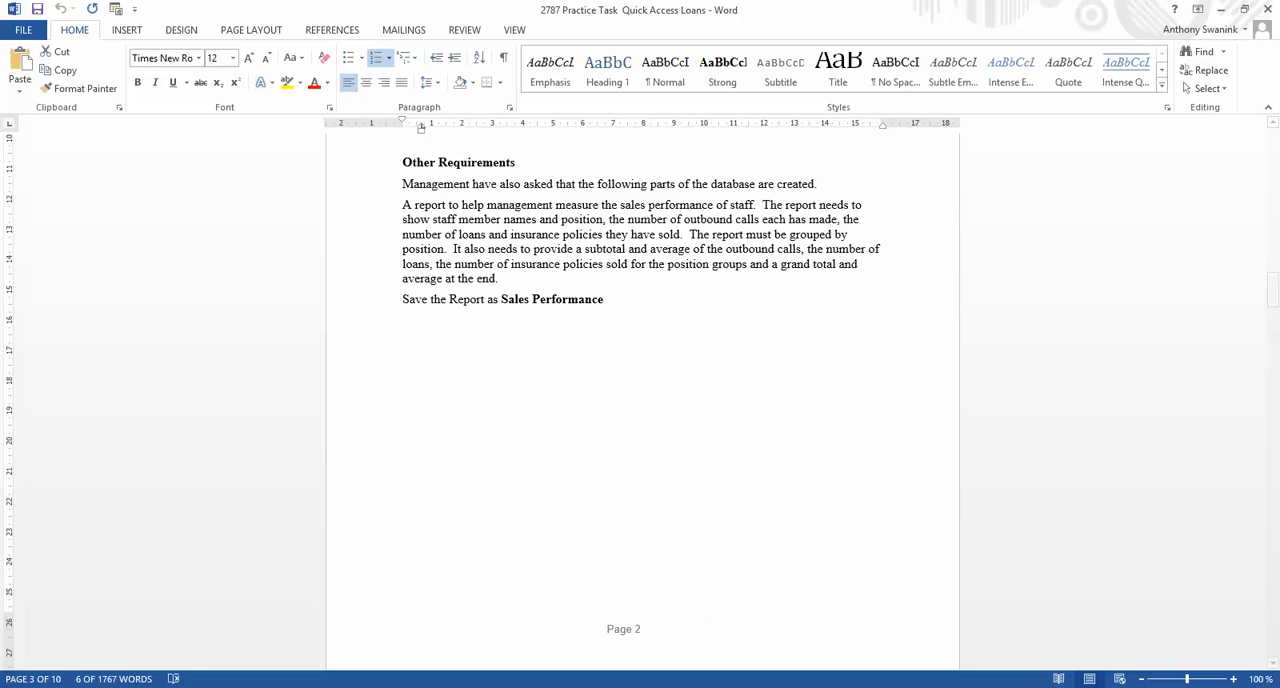
{"action": "left_click", "coordinate": [974, 686]}
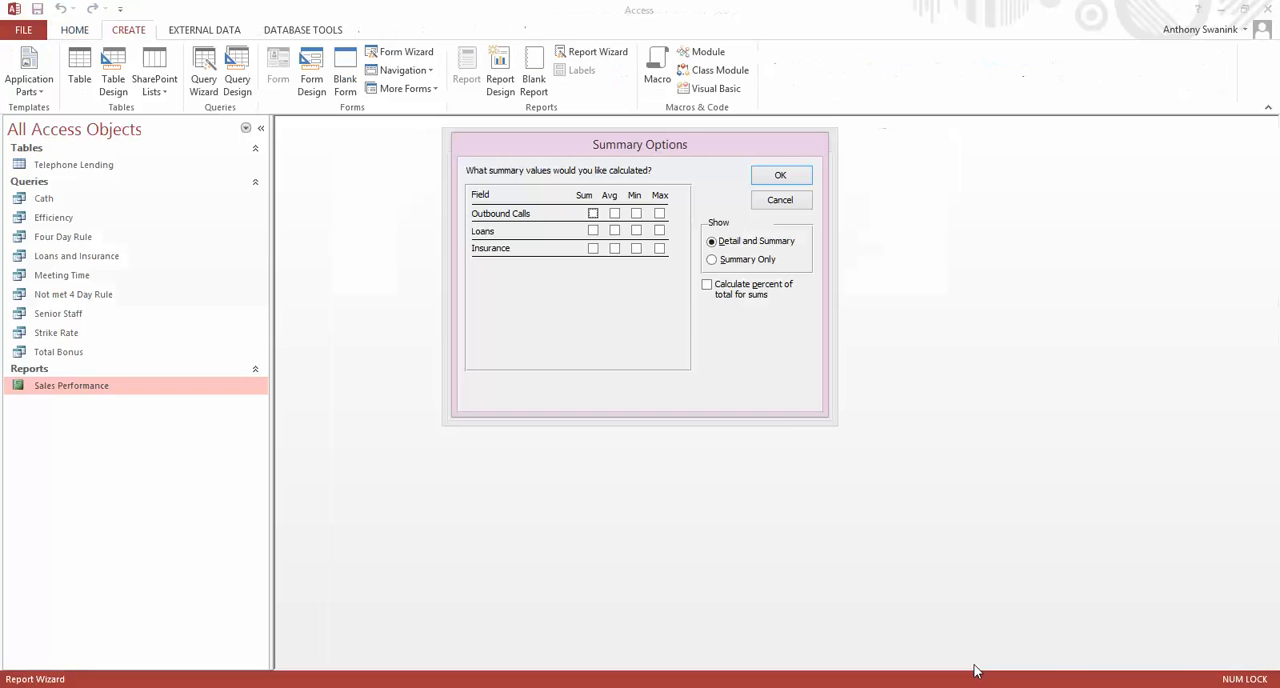
{"action": "left_click", "coordinate": [593, 215]}
{"action": "left_click", "coordinate": [593, 231]}
{"action": "left_click", "coordinate": [592, 249]}
{"action": "left_click", "coordinate": [785, 177]}
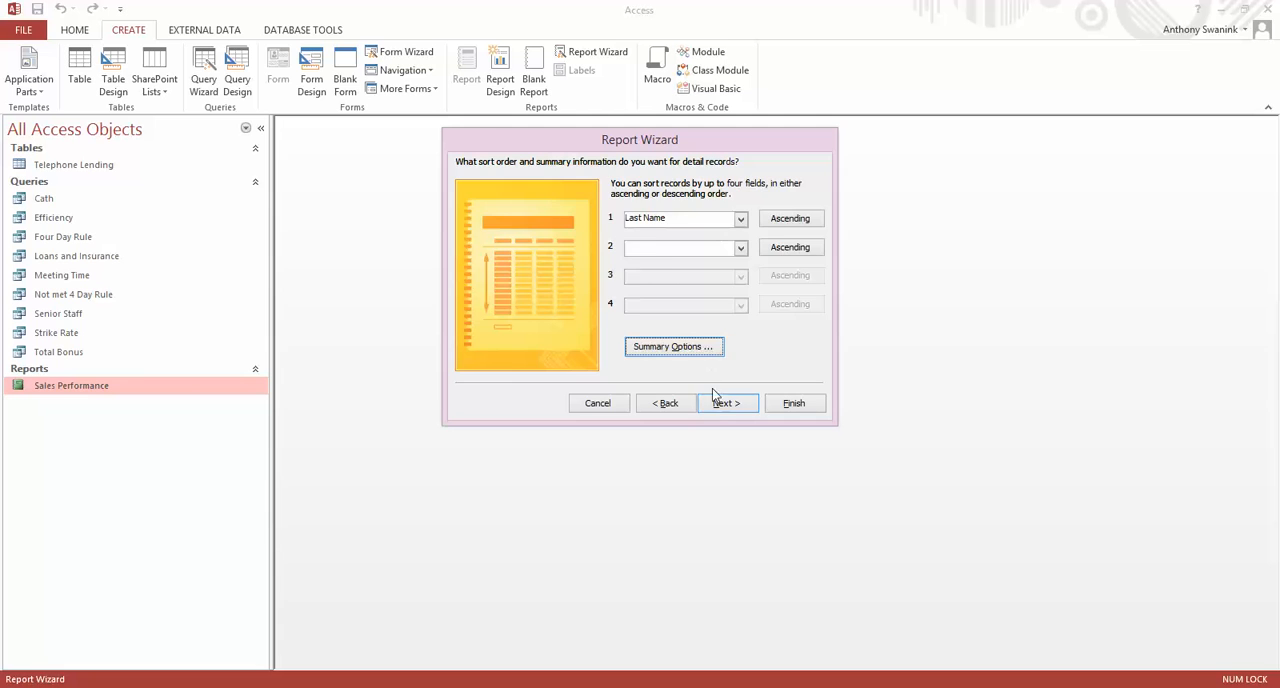
{"action": "left_click", "coordinate": [722, 403]}
Set the report's orientation to landscape and generate it with the title Sales Performance 1.
{"action": "left_click", "coordinate": [754, 222]}
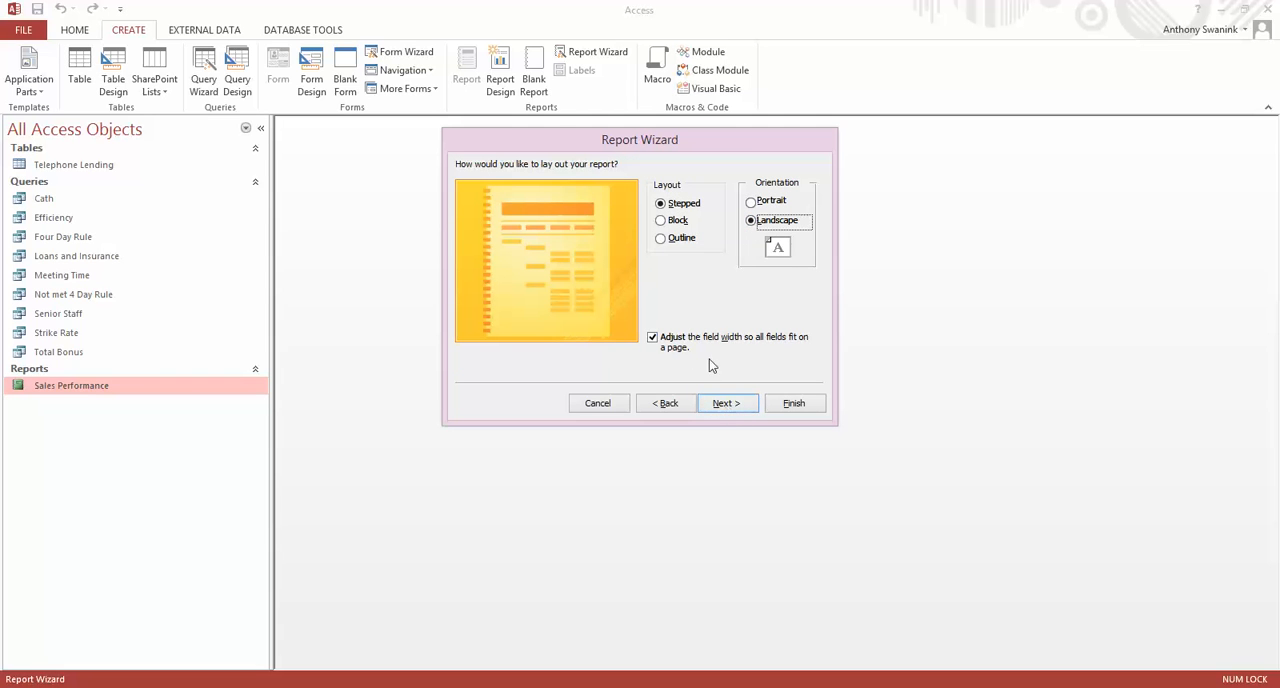
{"action": "left_click", "coordinate": [728, 403]}
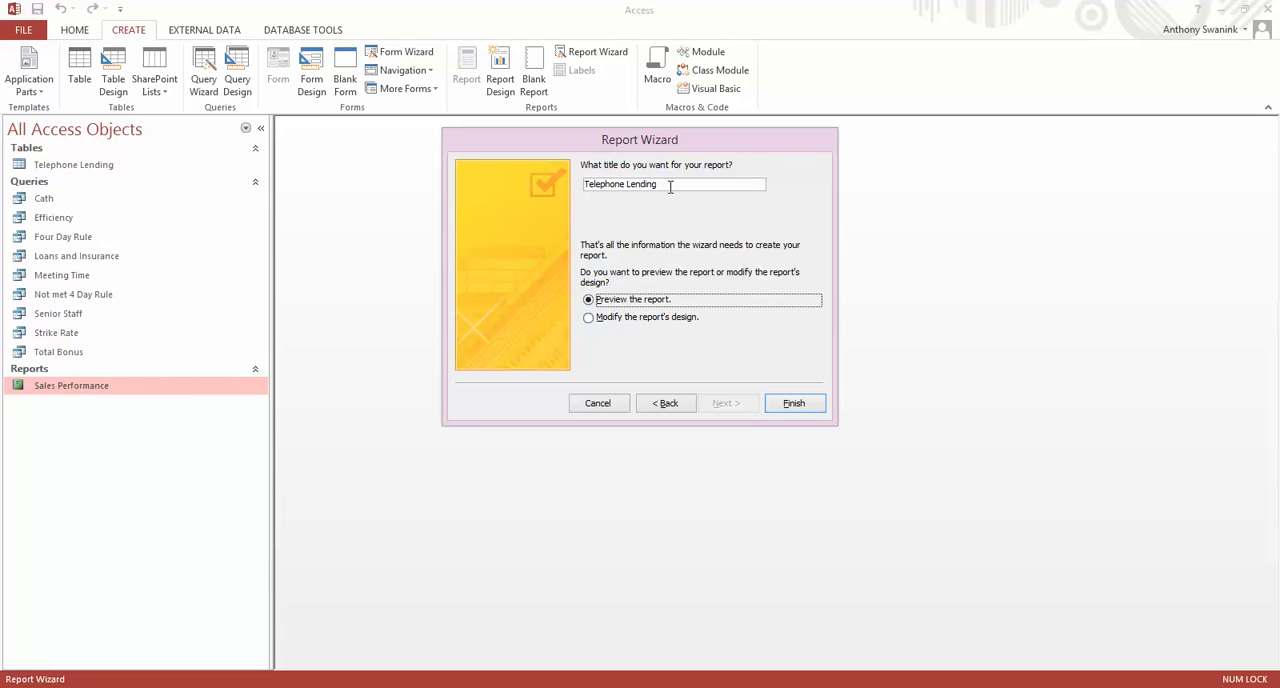
{"action": "left_click_drag", "start_coordinate": [670, 186], "coordinate": [584, 186]}
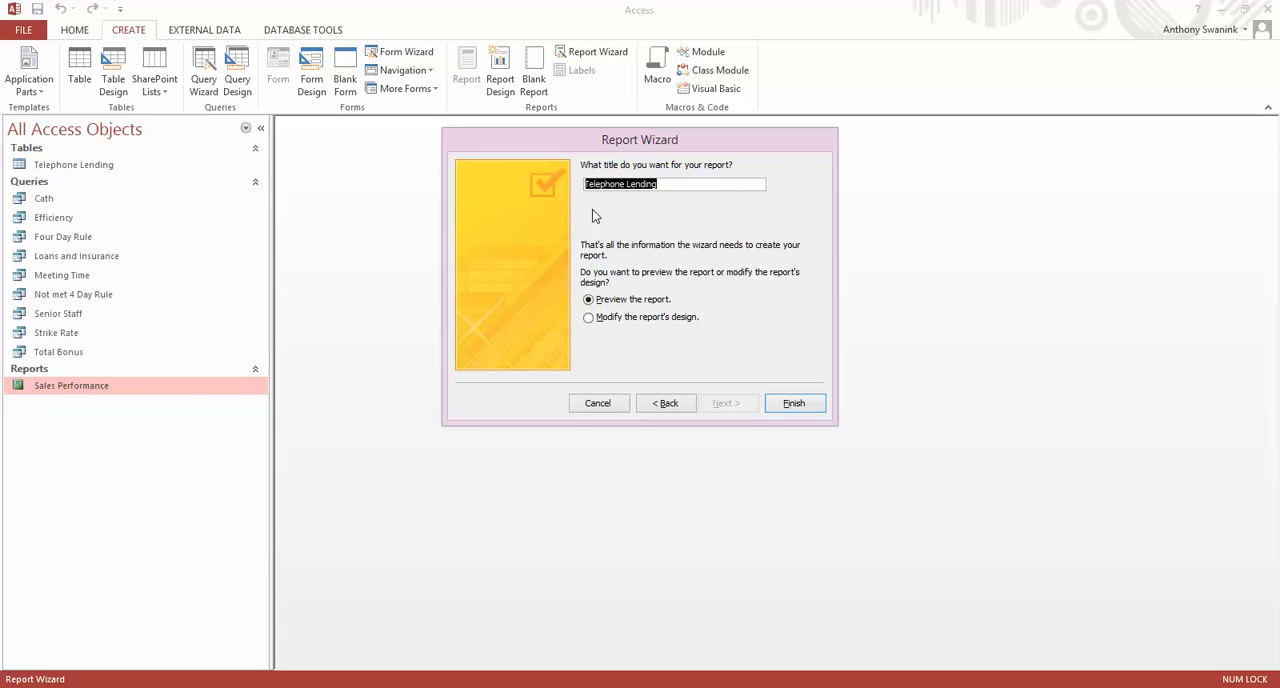
{"action": "type", "text": "Sales Pe"}
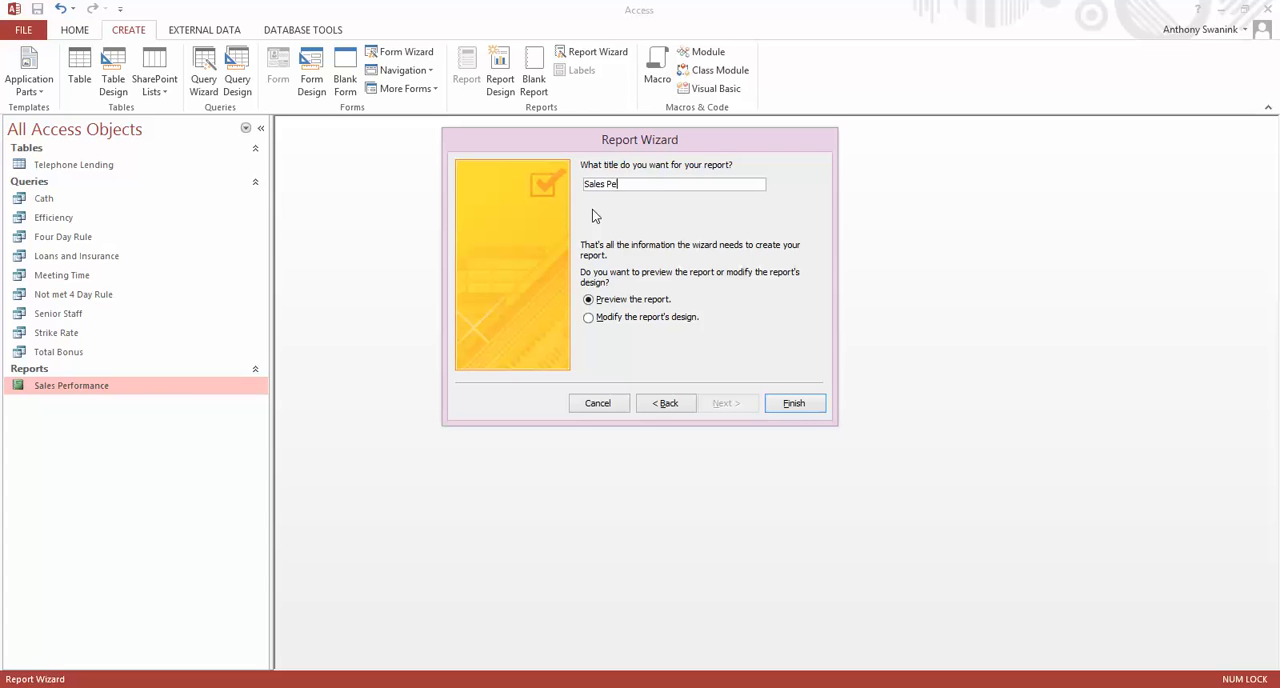
{"action": "type", "text": "rformance 1"}
{"action": "left_click", "coordinate": [796, 403]}
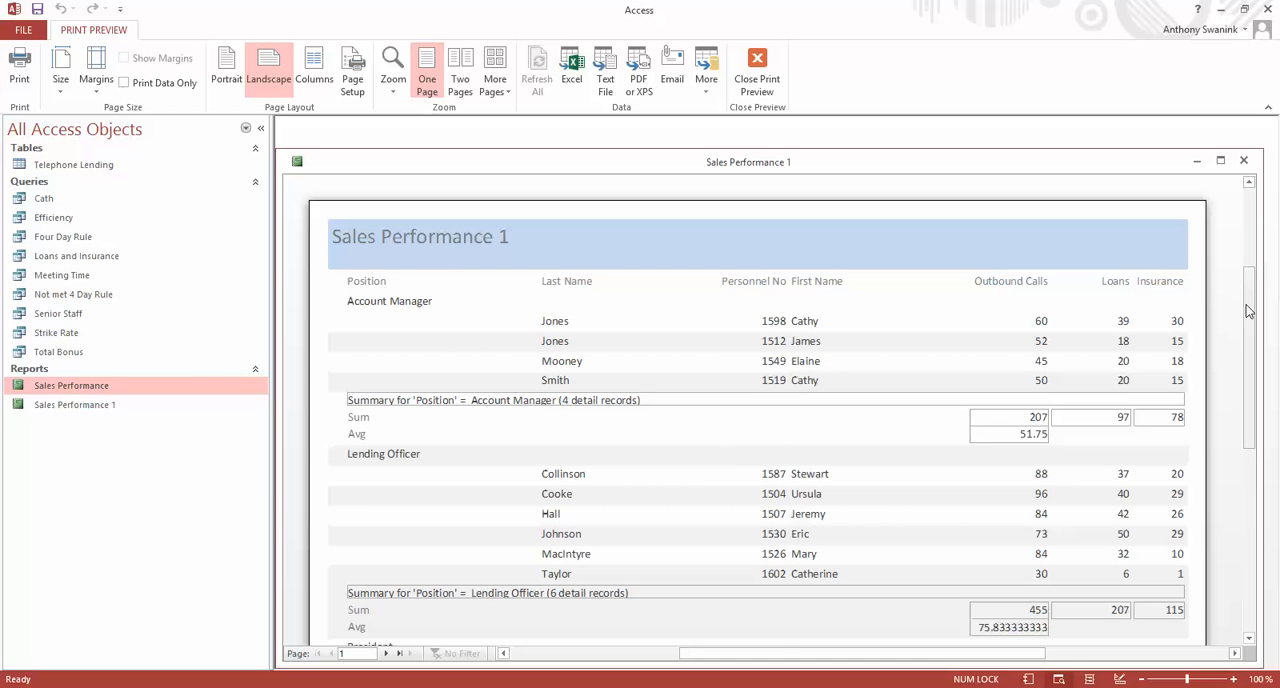
Examine the column layout, group summaries and page extent of the Sales Performance 1 print preview.
{"action": "mouse_move", "coordinate": [1247, 318]}
{"action": "left_mouse_down"}
{"action": "mouse_move", "coordinate": [1264, 424]}
{"action": "mouse_move", "coordinate": [1234, 520]}
{"action": "mouse_move", "coordinate": [1246, 306]}
{"action": "left_mouse_up"}
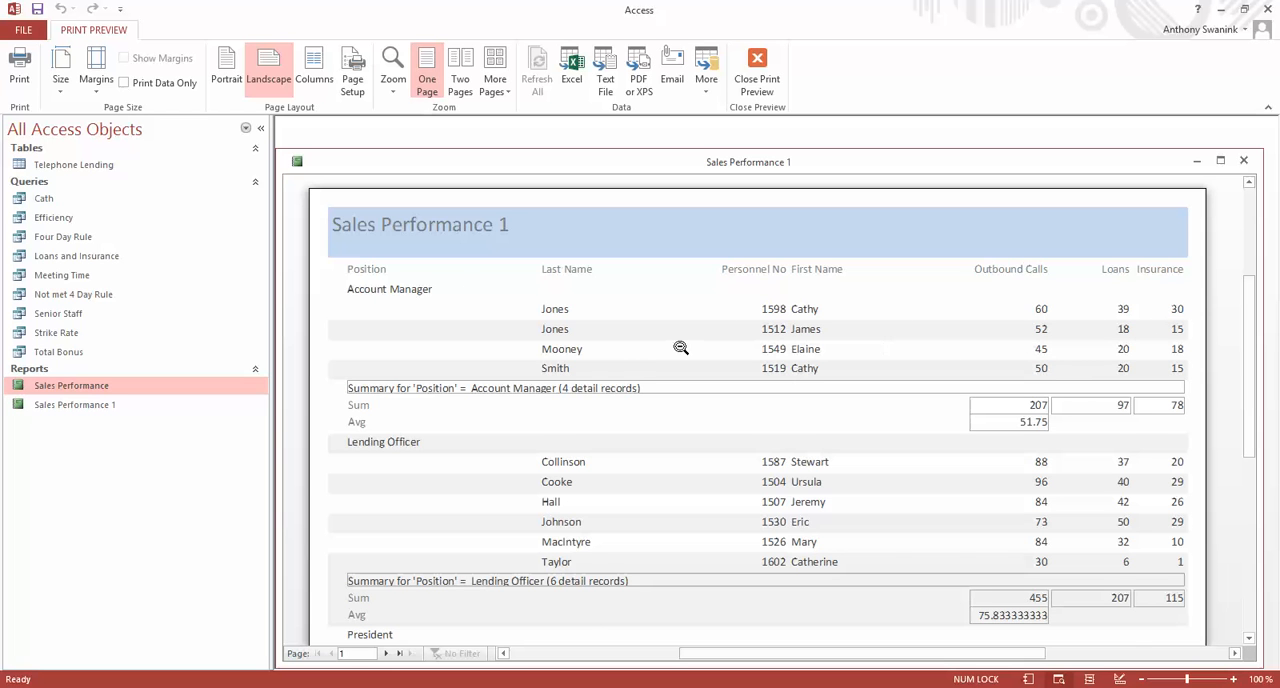
{"action": "scroll", "coordinate": [766, 348], "scroll_direction": "down", "scroll_amount": 3}
{"action": "scroll", "coordinate": [748, 346], "scroll_direction": "down", "scroll_amount": 2}
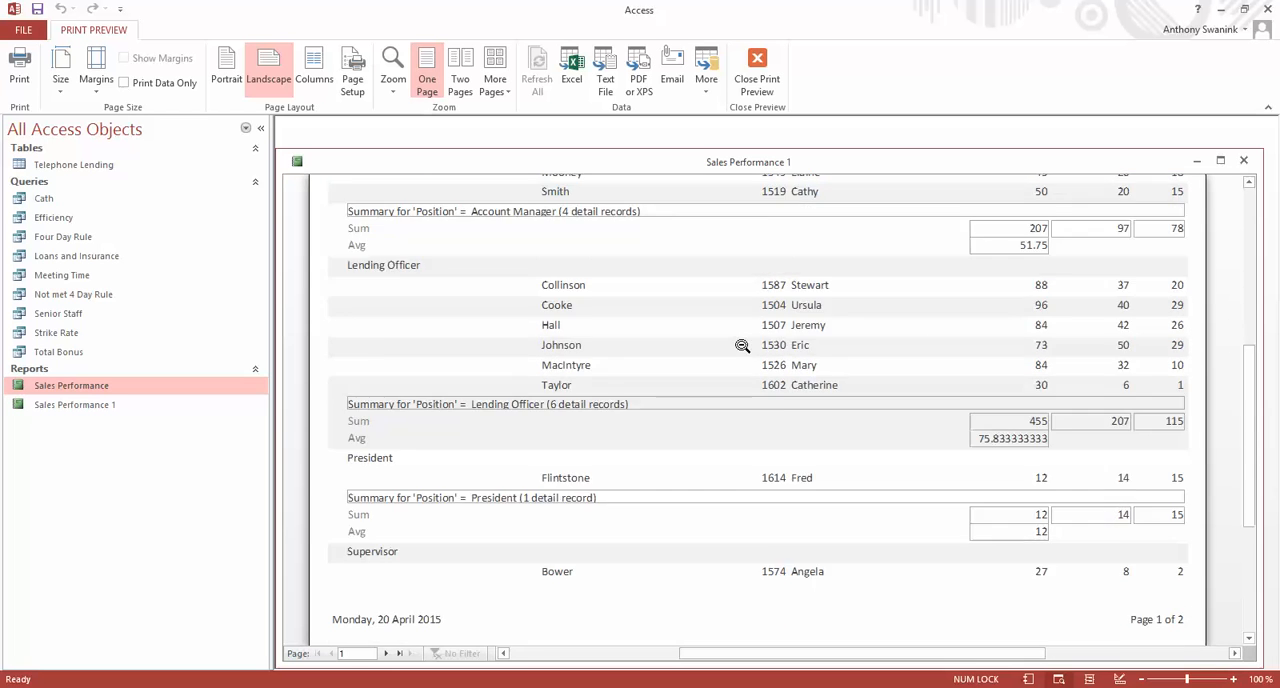
{"action": "scroll", "coordinate": [694, 320], "scroll_direction": "up", "scroll_amount": 6}
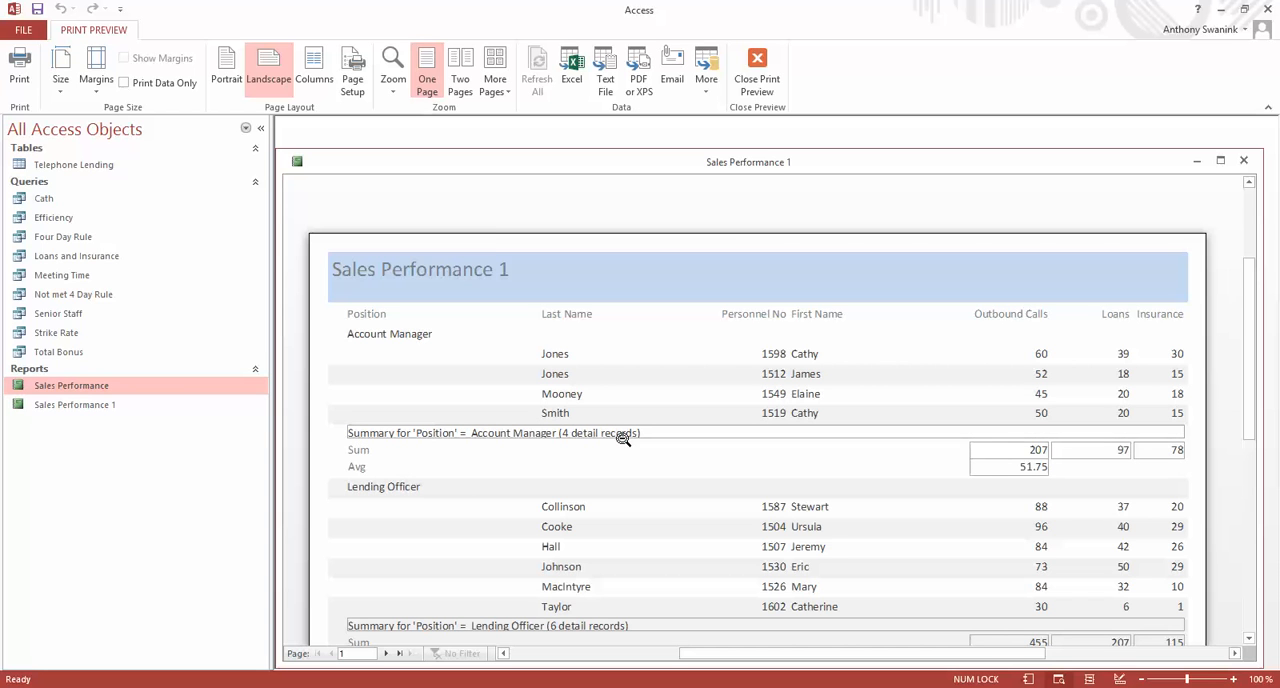
Leave the print preview and switch the Sales Performance 1 report to Layout View with the property sheet closed.
{"action": "left_click", "coordinate": [757, 68]}
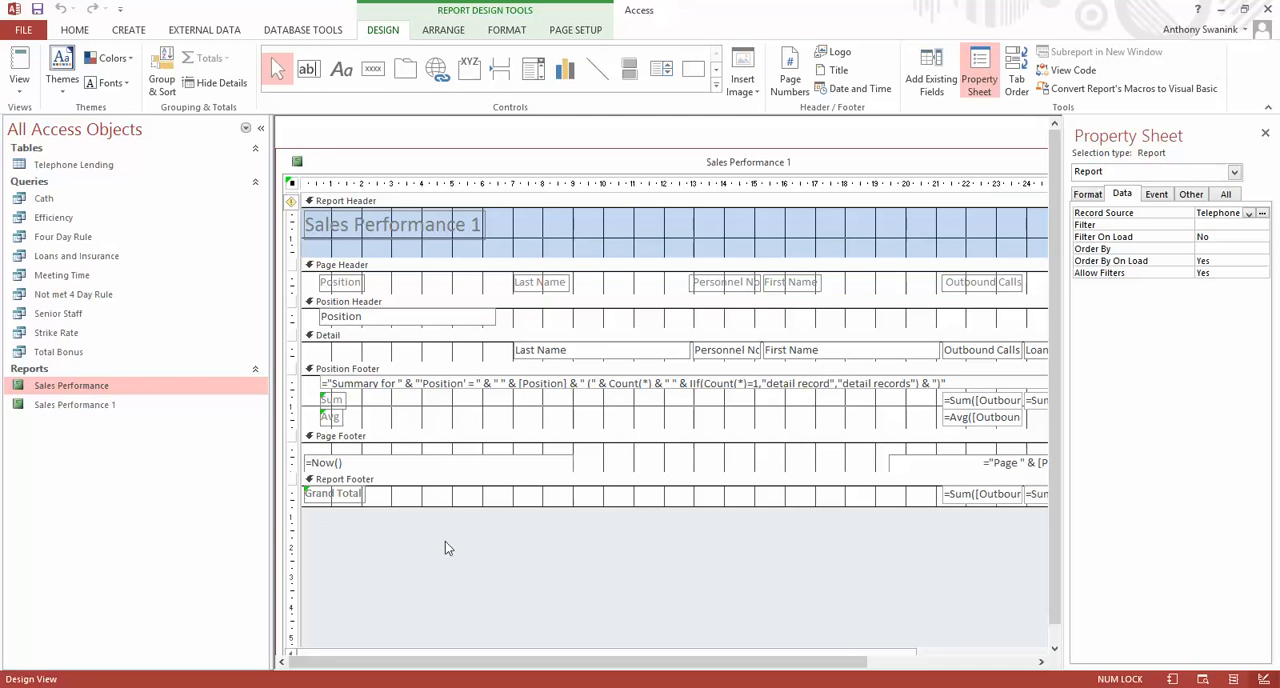
{"action": "left_click", "coordinate": [1265, 134]}
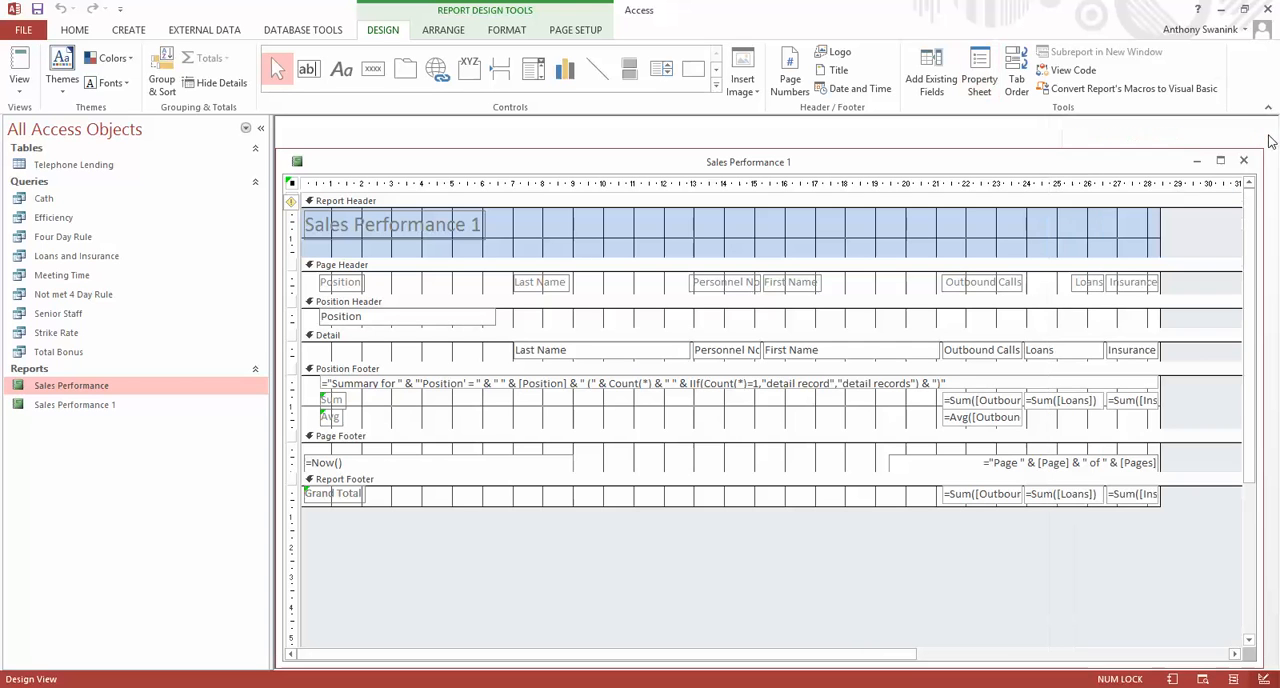
{"action": "left_click", "coordinate": [978, 72]}
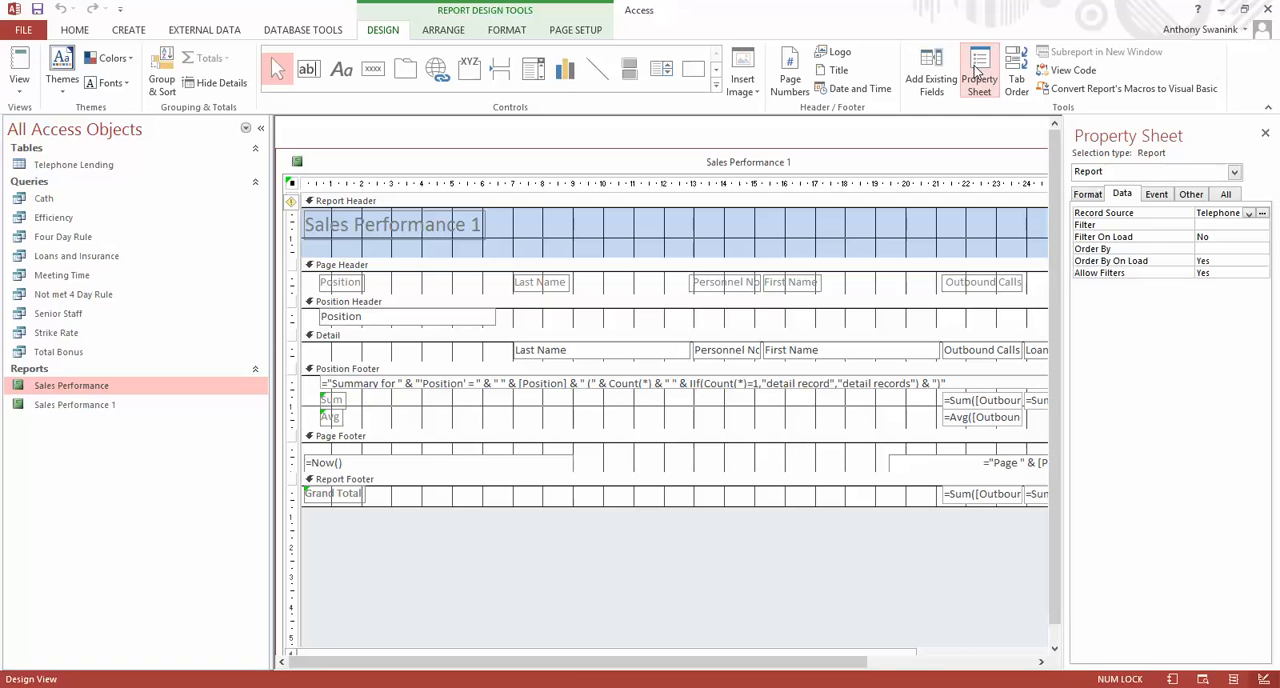
{"action": "left_click", "coordinate": [1265, 134]}
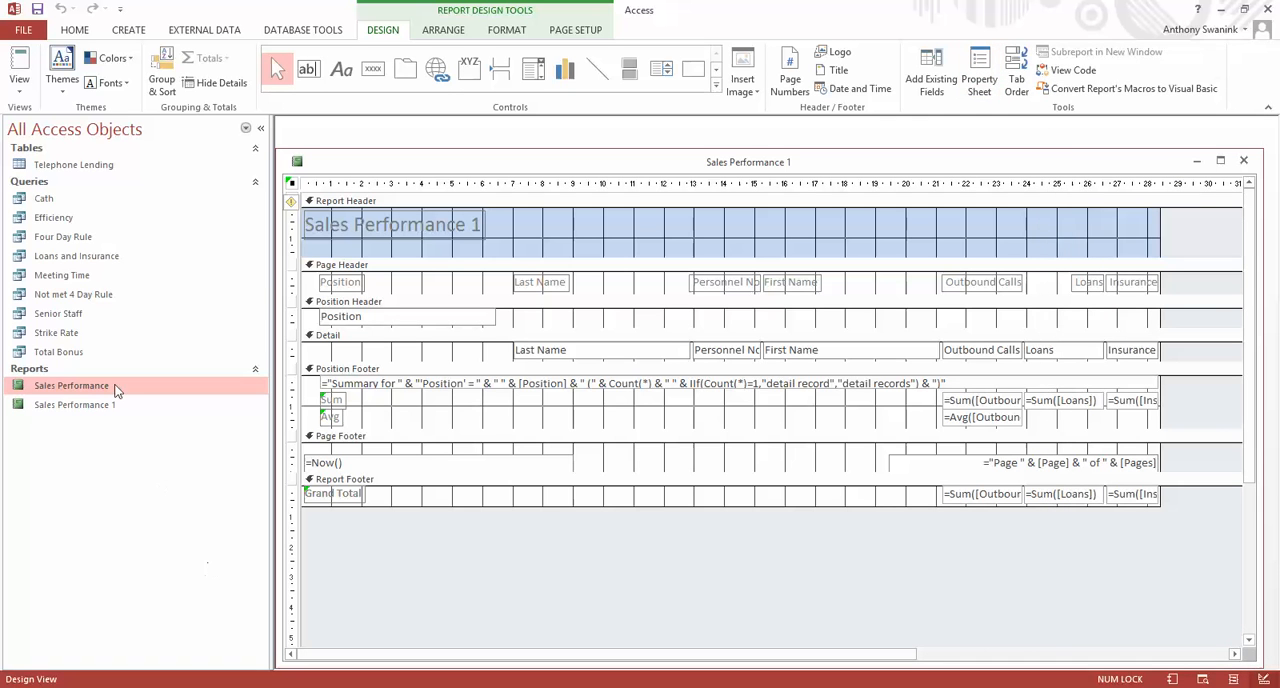
{"action": "left_click", "coordinate": [19, 88]}
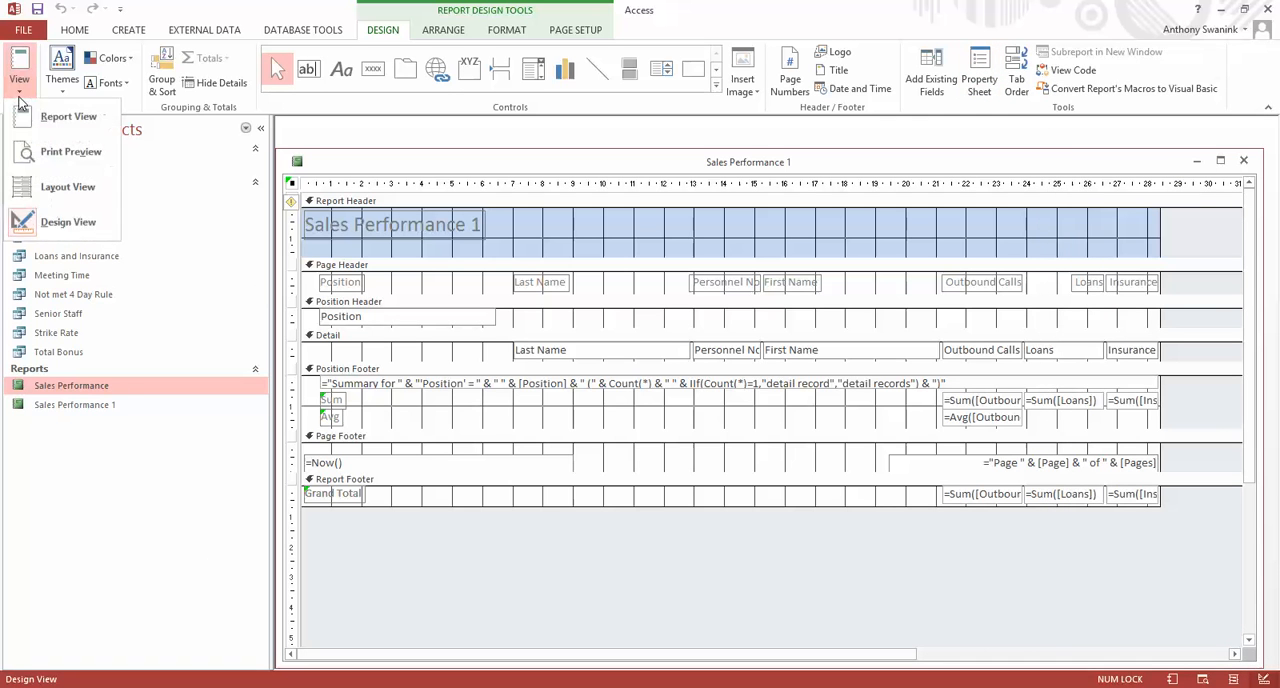
{"action": "left_click", "coordinate": [52, 196]}
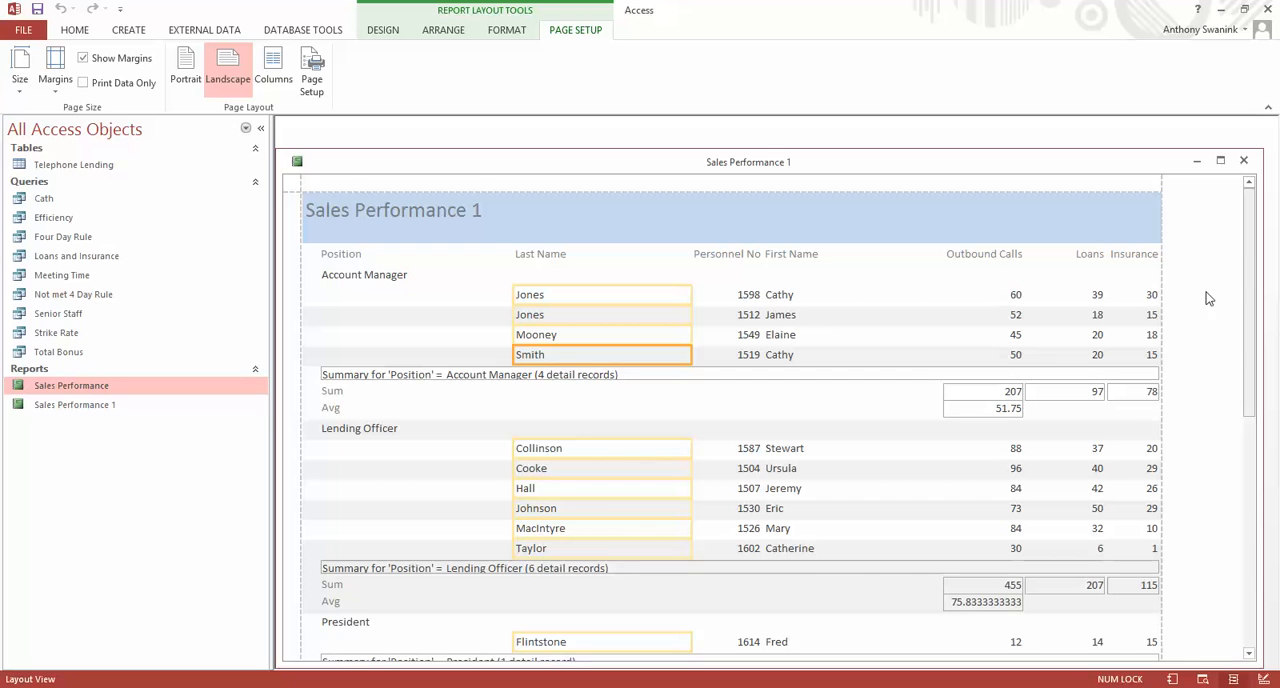
Narrow the Position field of the group headings so it ends at about the 4 cm mark, and check all groups.
{"action": "left_click", "coordinate": [360, 276]}
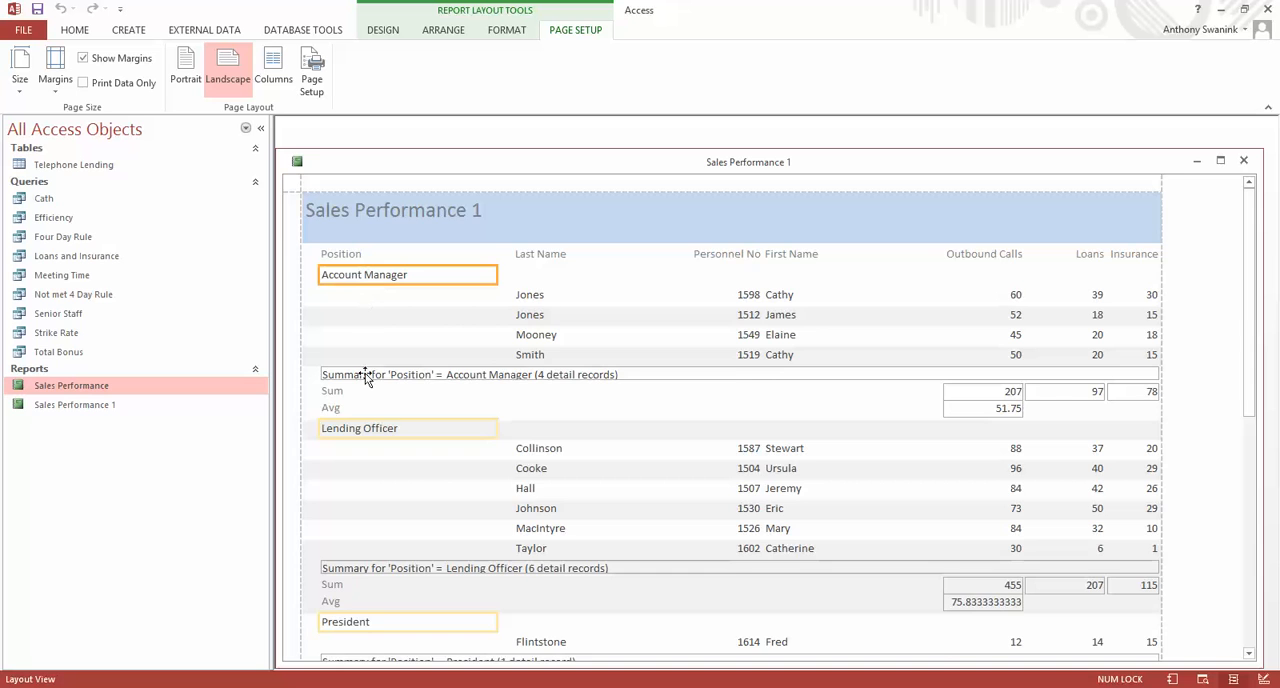
{"action": "scroll", "coordinate": [386, 435], "scroll_direction": "down", "scroll_amount": 2}
{"action": "scroll", "coordinate": [388, 424], "scroll_direction": "up", "scroll_amount": 2}
{"action": "left_click_drag", "start_coordinate": [494, 278], "coordinate": [423, 278]}
{"action": "scroll", "coordinate": [571, 422], "scroll_direction": "down", "scroll_amount": 3}
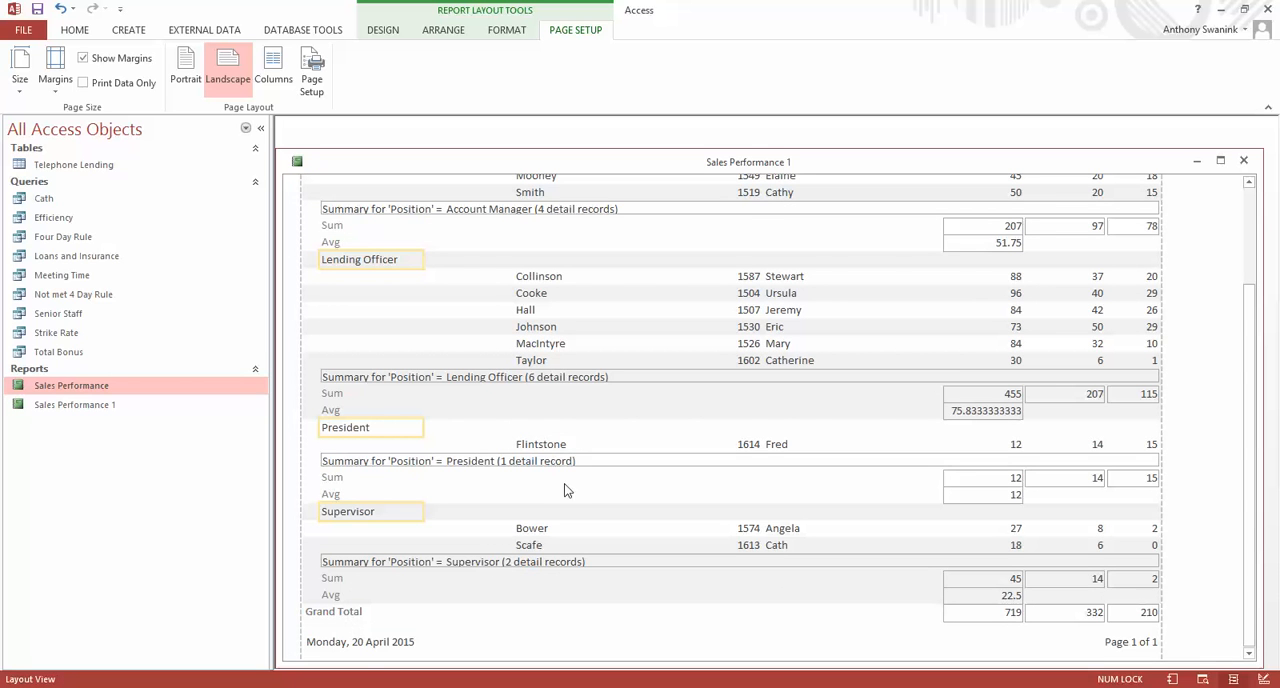
{"action": "scroll", "coordinate": [545, 344], "scroll_direction": "up", "scroll_amount": 3}
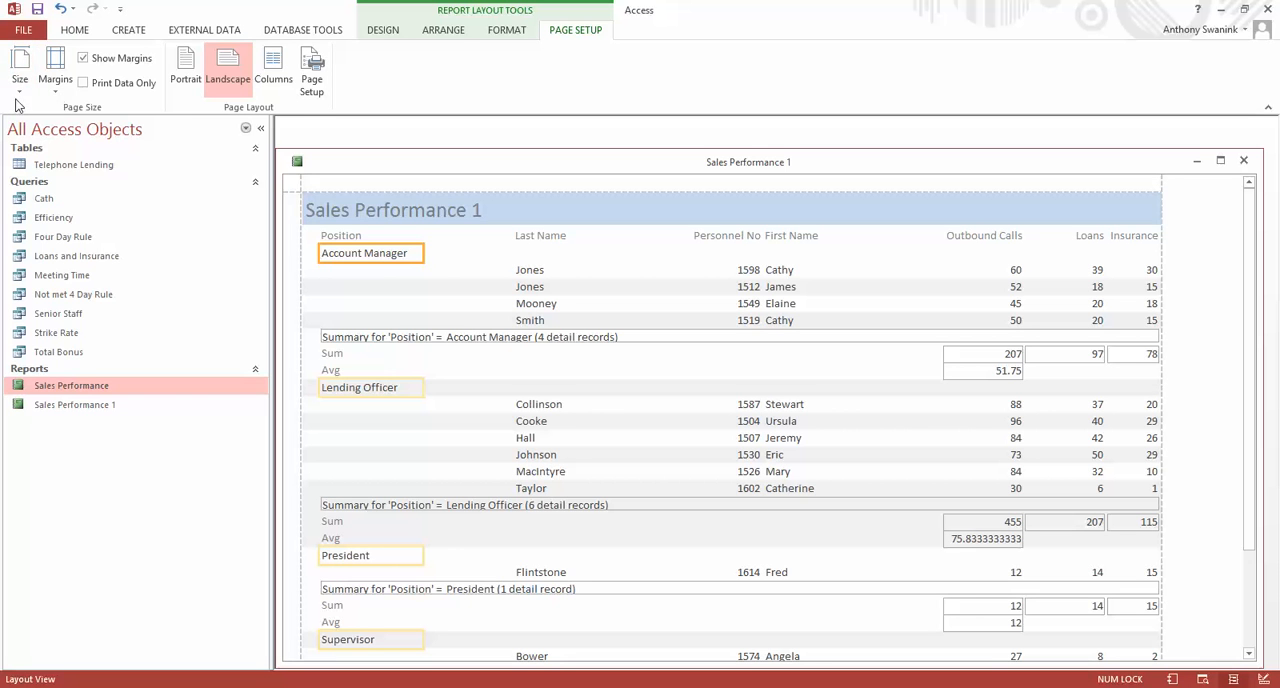
Switch the report to Design View.
{"action": "left_click", "coordinate": [381, 30]}
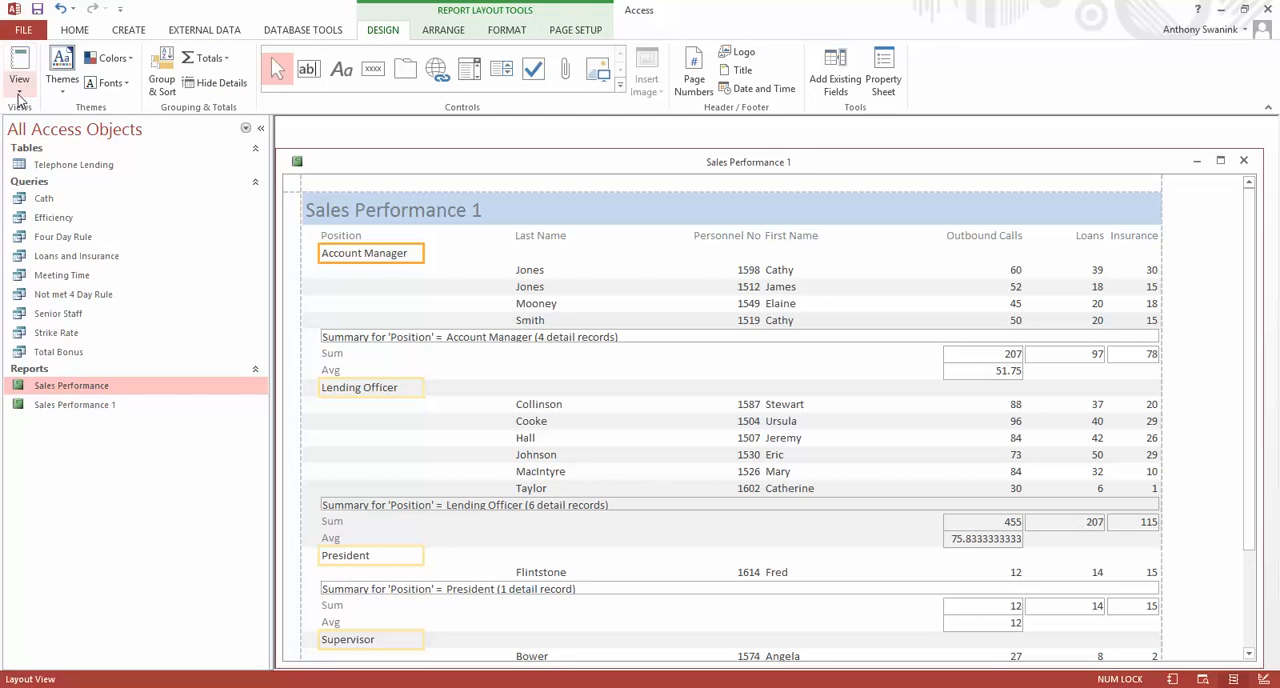
{"action": "left_click", "coordinate": [19, 75]}
{"action": "left_click", "coordinate": [57, 224]}
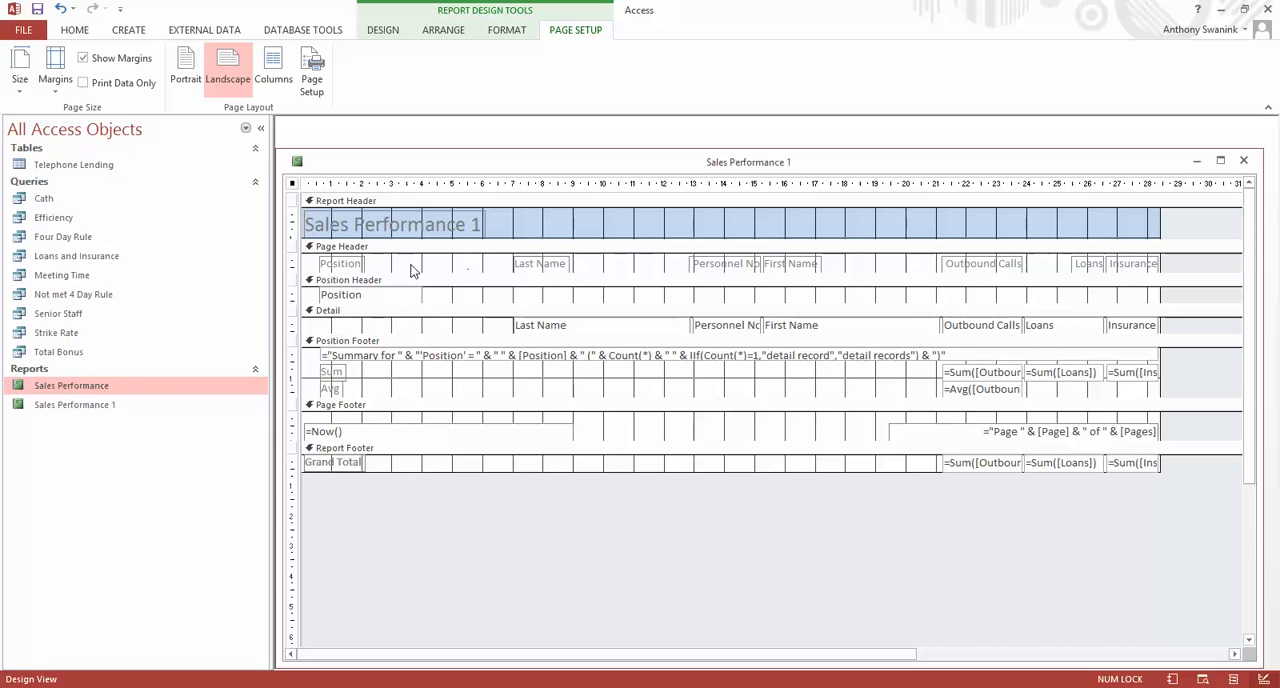
Move the Personnel No label and its detail field together between Position and Last Name, starting at about the 3 cm mark.
{"action": "left_click", "coordinate": [729, 264]}
{"action": "left_click", "coordinate": [719, 328], "text": "shift"}
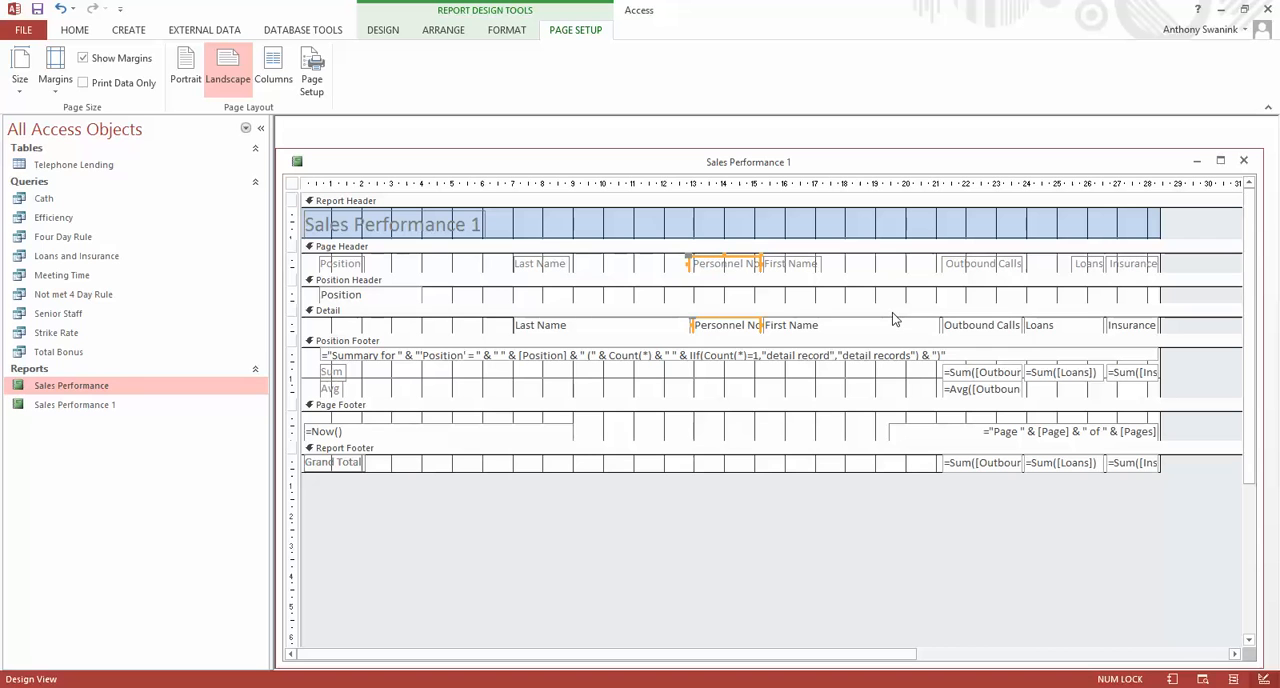
{"action": "key", "text": "Left"}
{"action": "key", "text": "Left"}
{"action": "key", "text": "Left"}
{"action": "key", "text": "Left"}
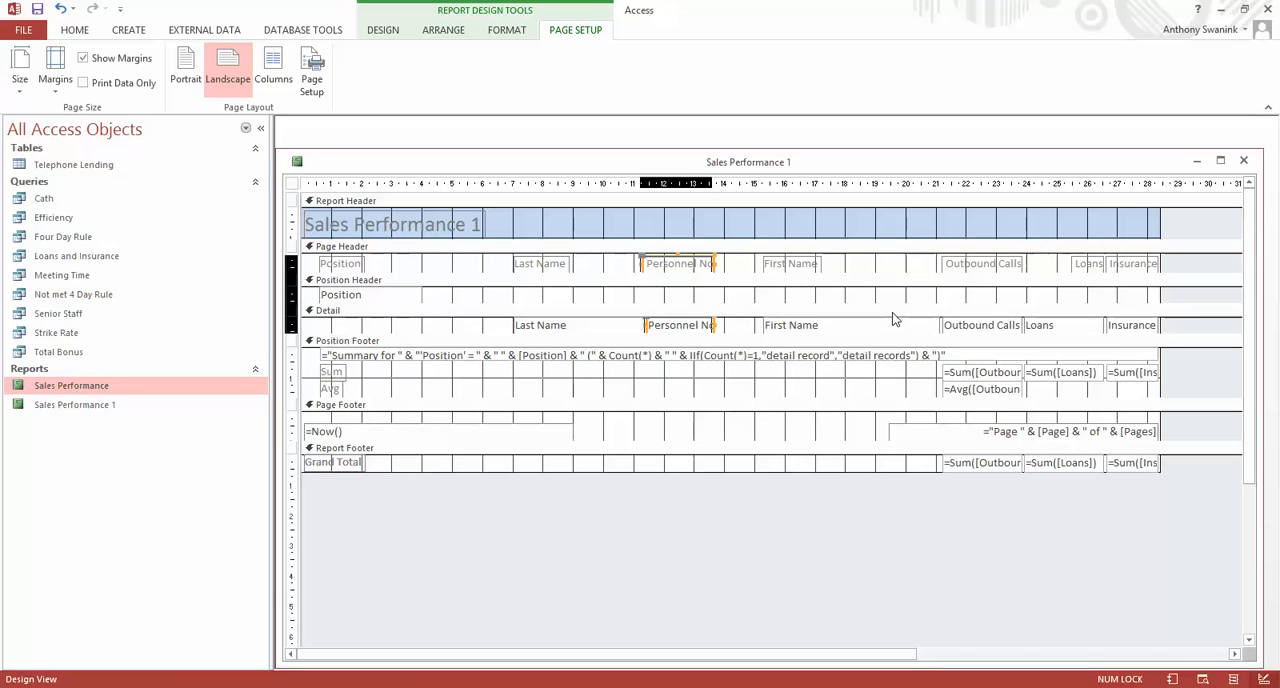
{"action": "key", "text": "Left"}
{"action": "key", "text": "Left"}
{"action": "key", "text": "Left"}
{"action": "key", "text": "Left"}
{"action": "key", "text": "Left"}
{"action": "key", "text": "Left"}
{"action": "key", "text": "Left"}
{"action": "key", "text": "Left"}
{"action": "key", "text": "Left"}
{"action": "key", "text": "Left"}
{"action": "key", "text": "Left"}
{"action": "key", "text": "Left"}
{"action": "key", "text": "Left"}
{"action": "key", "text": "Left"}
{"action": "key", "text": "Left"}
{"action": "key", "text": "Left"}
{"action": "key", "text": "Left"}
{"action": "key", "text": "Left"}
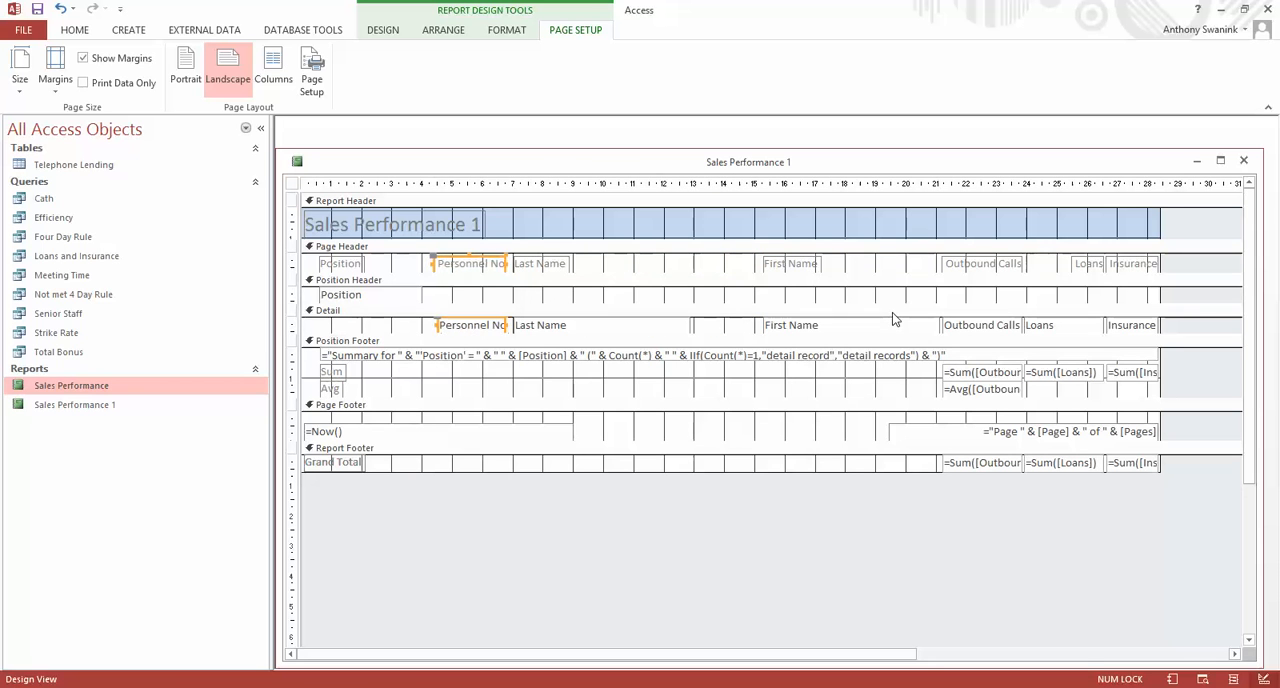
{"action": "key", "text": "Left"}
{"action": "key", "text": "Left"}
{"action": "key", "text": "Left"}
{"action": "key", "text": "Left"}
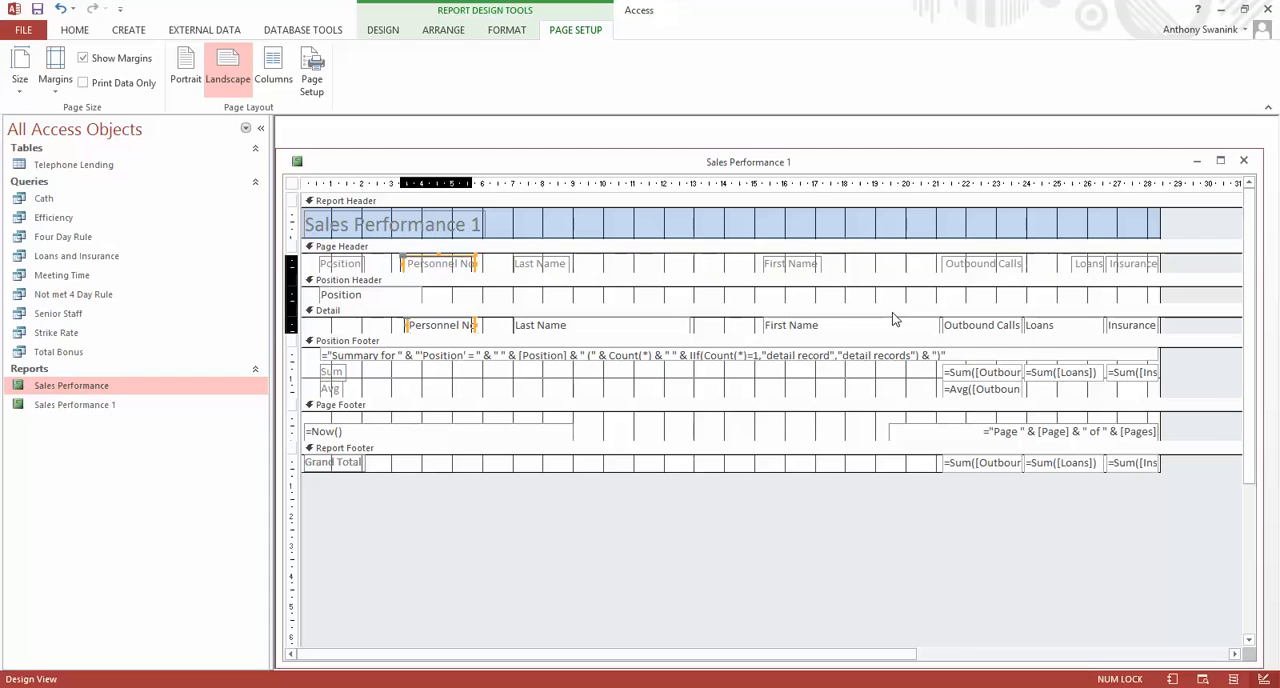
{"action": "key", "text": "Left"}
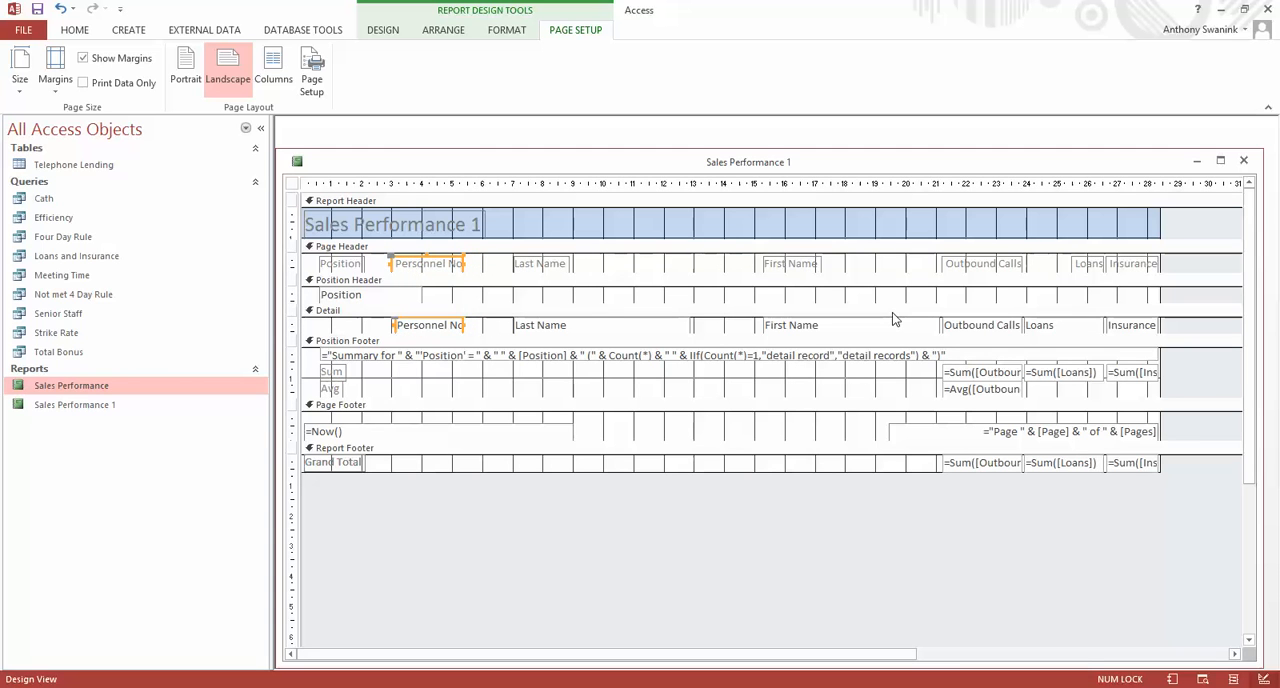
{"action": "key", "text": "Right"}
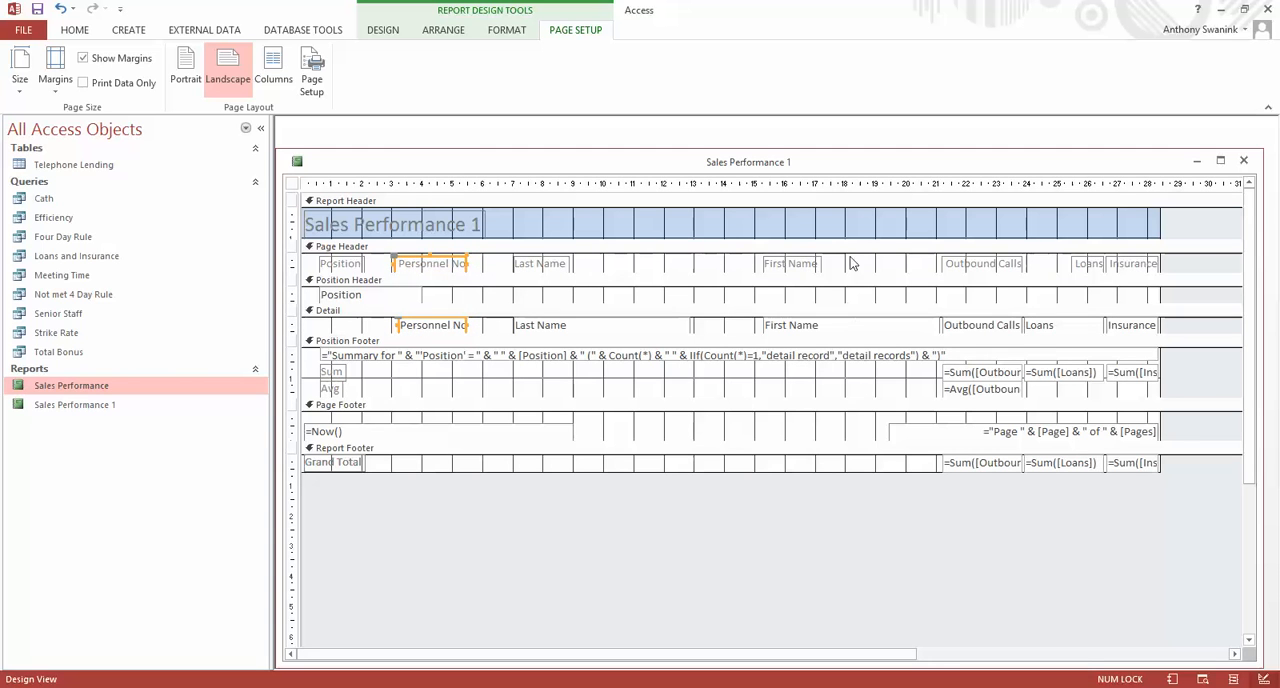
{"action": "left_click", "coordinate": [702, 335]}
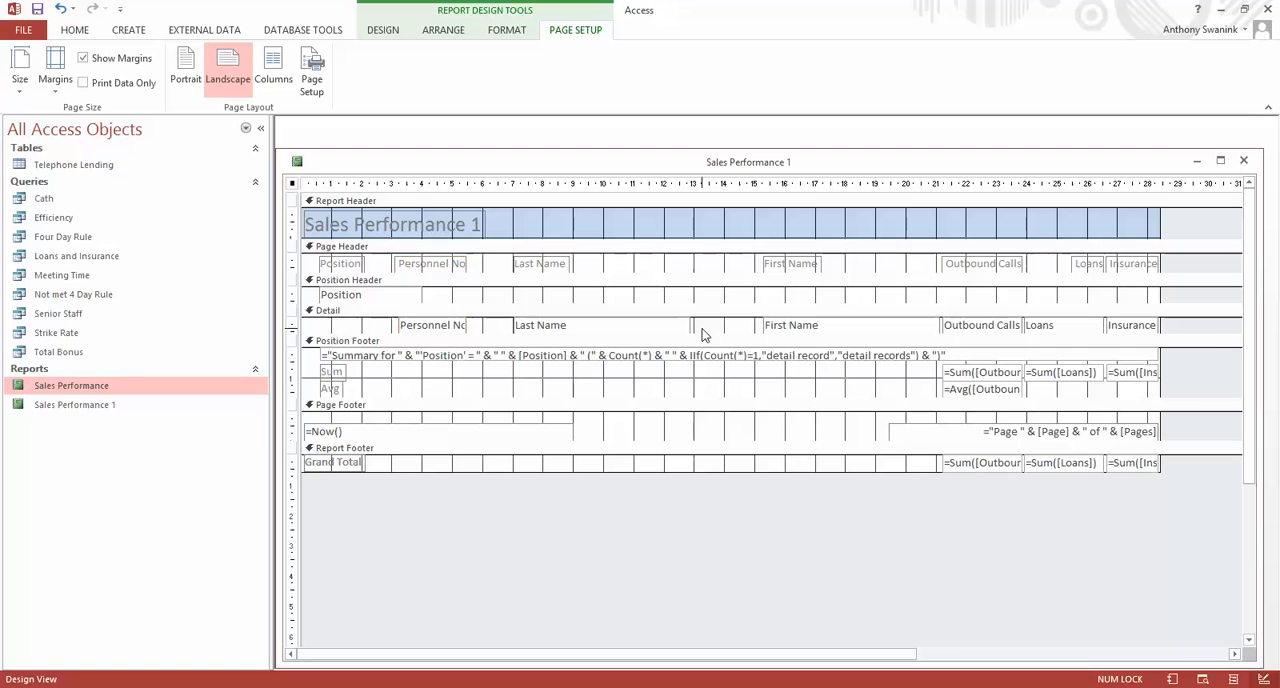
{"action": "left_click", "coordinate": [538, 266]}
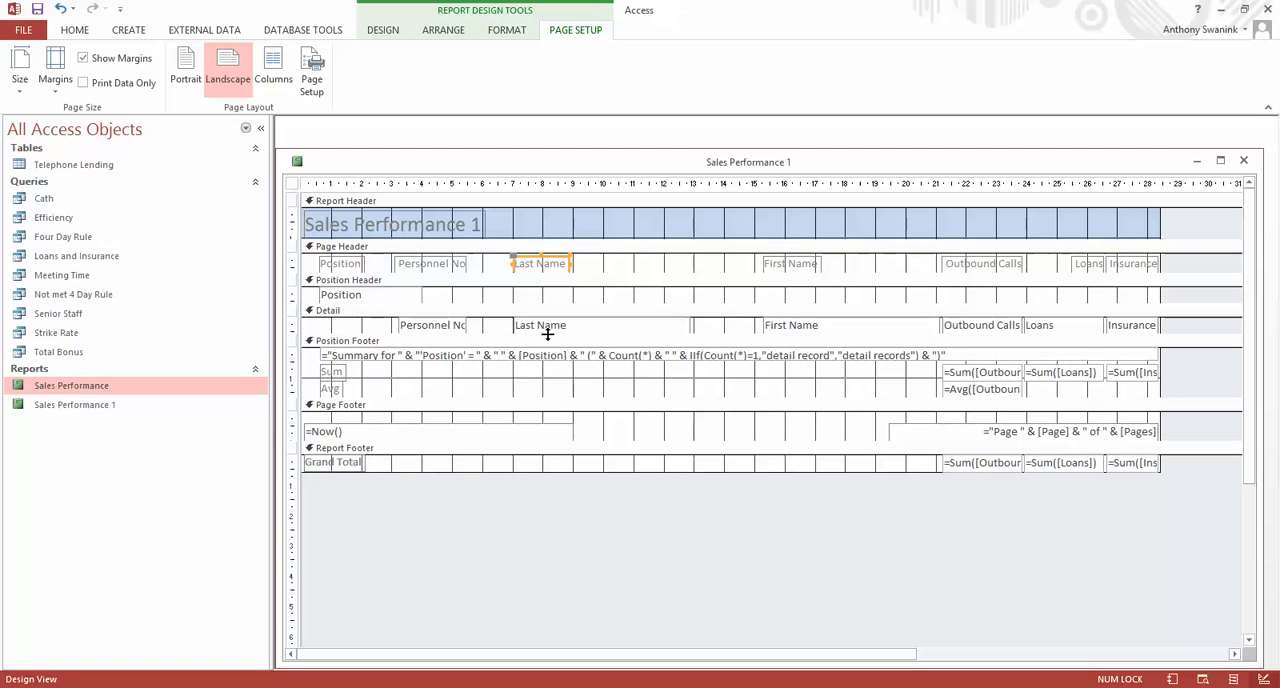
{"action": "left_click", "coordinate": [548, 333], "text": "shift"}
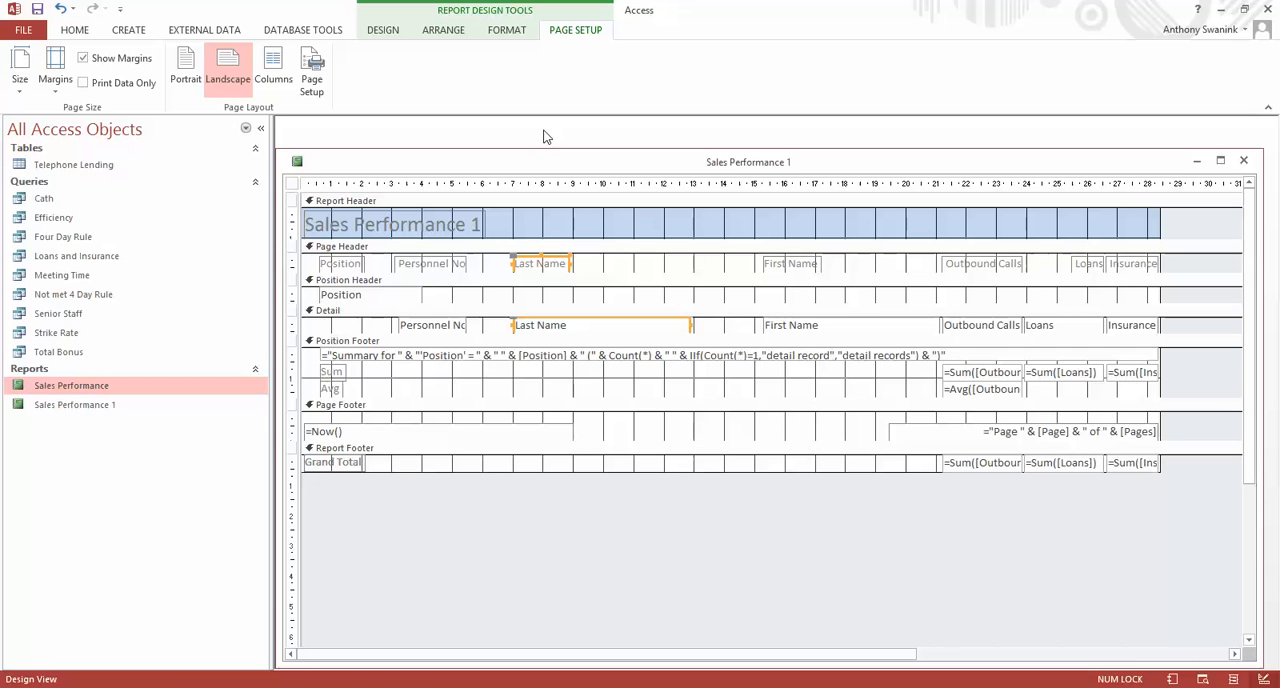
{"action": "left_click", "coordinate": [632, 608]}
Narrow the Last Name and First Name fields in the Detail section to about 3 cm each.
{"action": "left_click", "coordinate": [680, 326]}
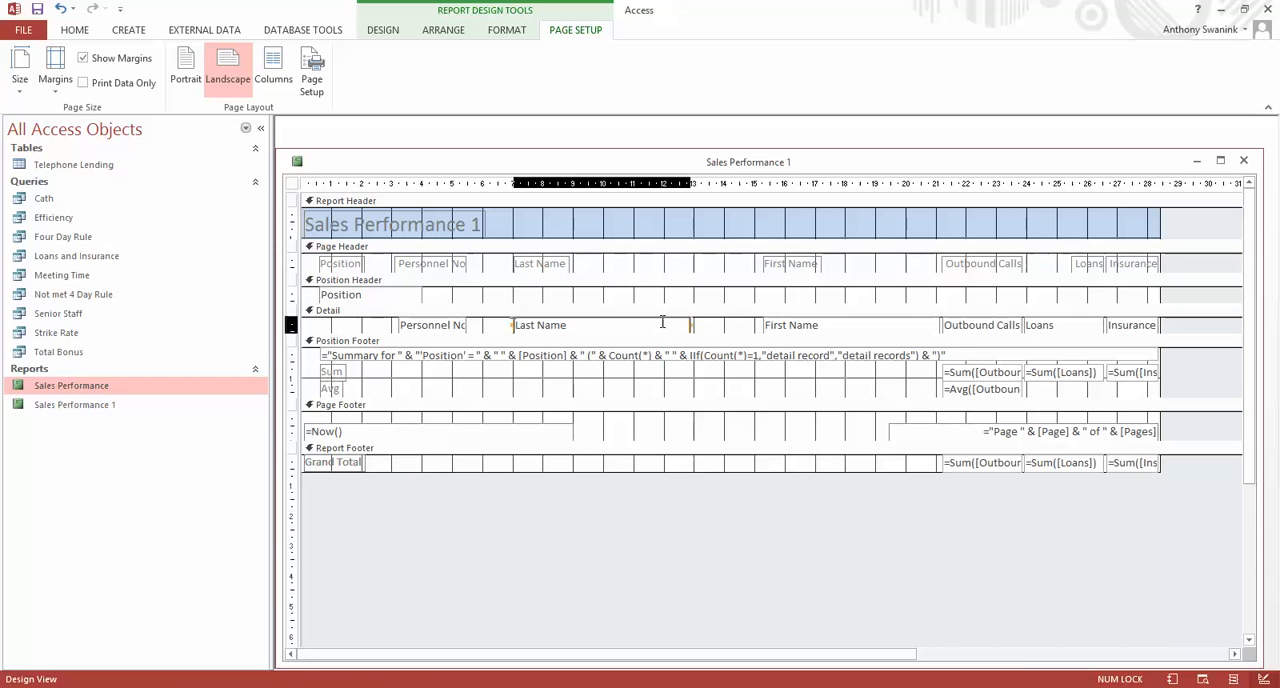
{"action": "left_click_drag", "start_coordinate": [690, 330], "coordinate": [654, 340]}
{"action": "key", "text": "ctrl+z"}
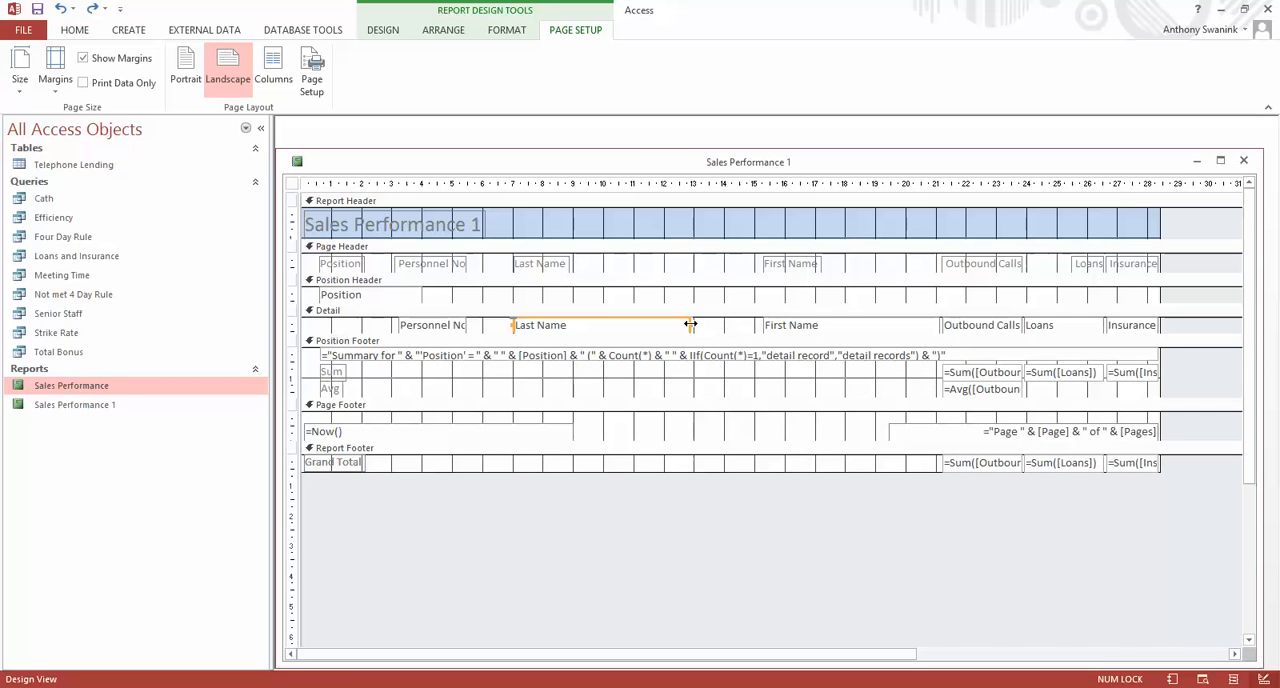
{"action": "left_click_drag", "start_coordinate": [690, 325], "coordinate": [604, 325]}
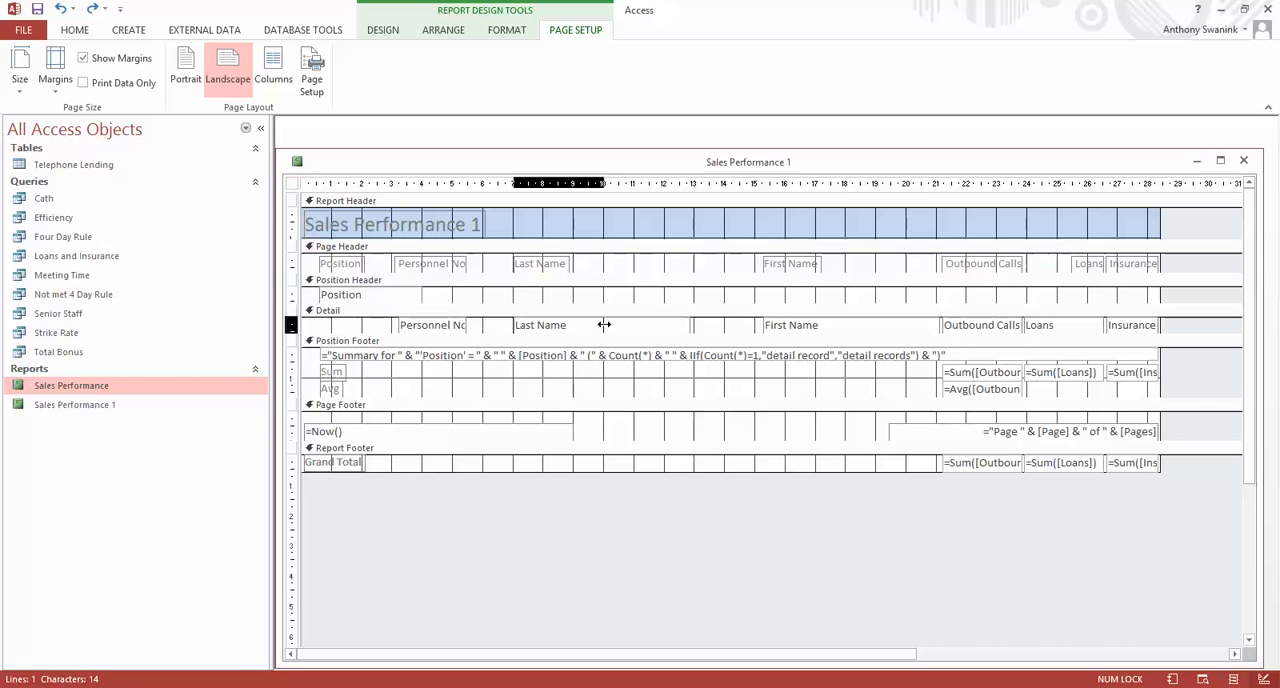
{"action": "left_click", "coordinate": [808, 330]}
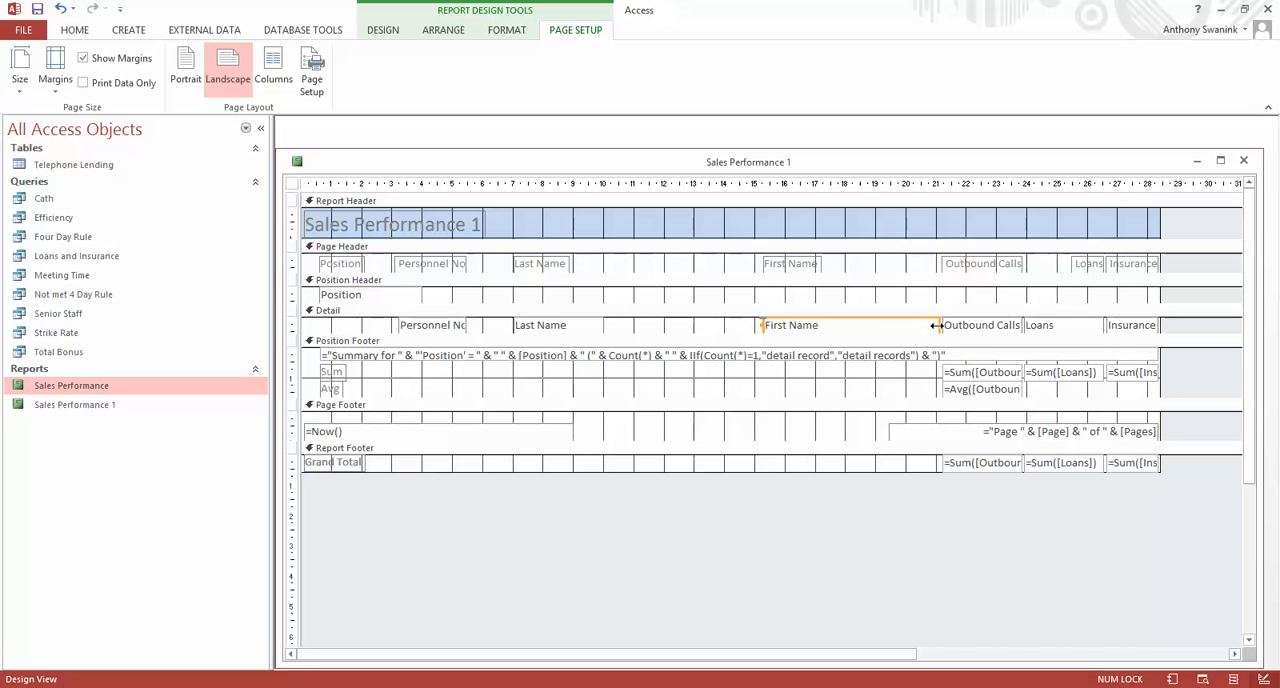
{"action": "left_click_drag", "start_coordinate": [937, 326], "coordinate": [847, 324]}
Move the Last Name label and its detail field right to start at about the 10 cm mark, making room for First Name.
{"action": "left_click", "coordinate": [525, 264]}
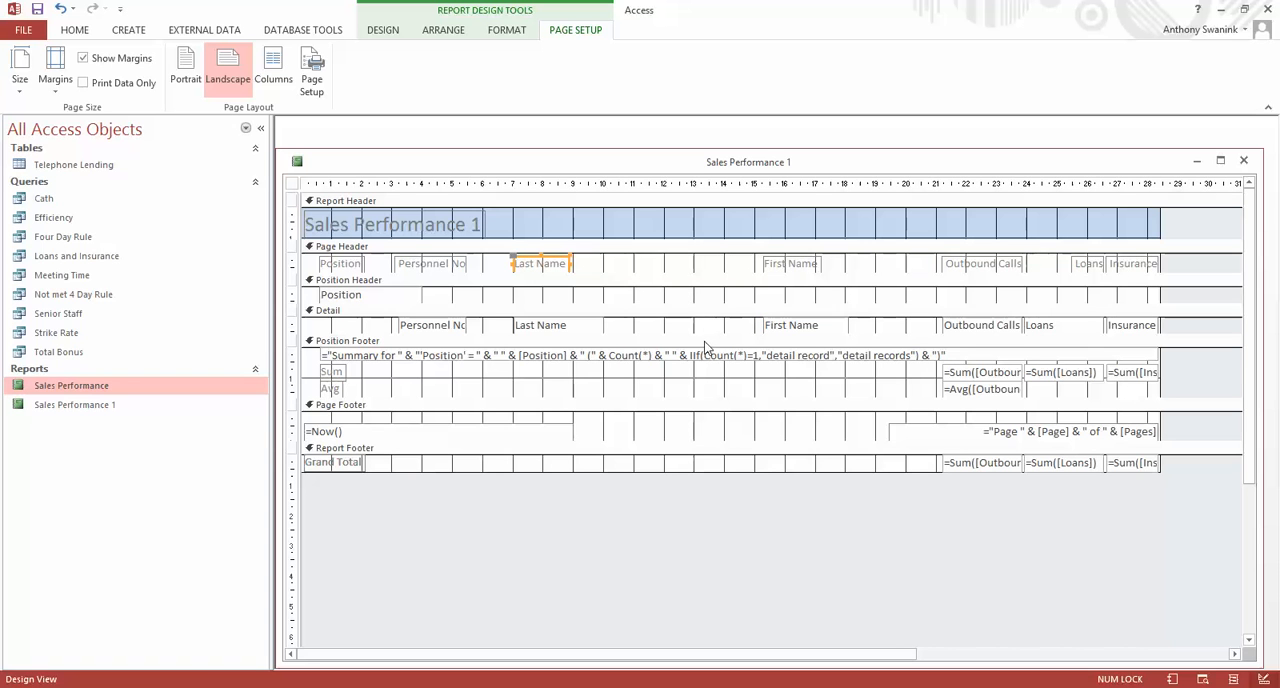
{"action": "left_click", "coordinate": [543, 325], "text": "shift"}
{"action": "key", "text": "Right"}
{"action": "key", "text": "Right"}
{"action": "key", "text": "Right"}
{"action": "key", "text": "Right"}
{"action": "key", "text": "Right"}
{"action": "key", "text": "Right"}
{"action": "key", "text": "Right"}
{"action": "key", "text": "Right"}
{"action": "key", "text": "Right"}
{"action": "key", "text": "Right"}
{"action": "key", "text": "Right"}
{"action": "key", "text": "Right"}
{"action": "key", "text": "Right"}
{"action": "key", "text": "Right"}
{"action": "key", "text": "Right"}
{"action": "key", "text": "Right"}
{"action": "key", "text": "Right"}
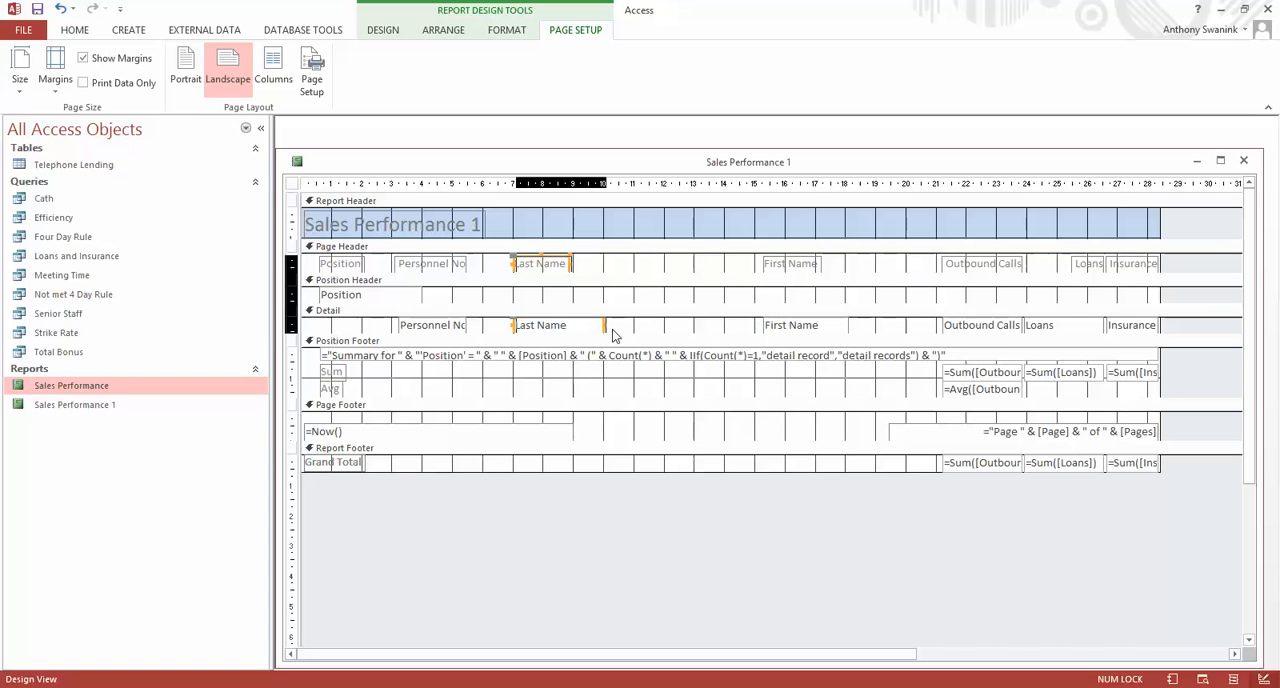
{"action": "key", "text": "Right"}
{"action": "key", "text": "Right"}
{"action": "key", "text": "Right"}
{"action": "key", "text": "Right"}
{"action": "key", "text": "Right"}
{"action": "key", "text": "Right"}
{"action": "key", "text": "Right"}
{"action": "key", "text": "Right"}
{"action": "key", "text": "Right"}
{"action": "key", "text": "Right"}
{"action": "key", "text": "Right"}
{"action": "key", "text": "Right"}
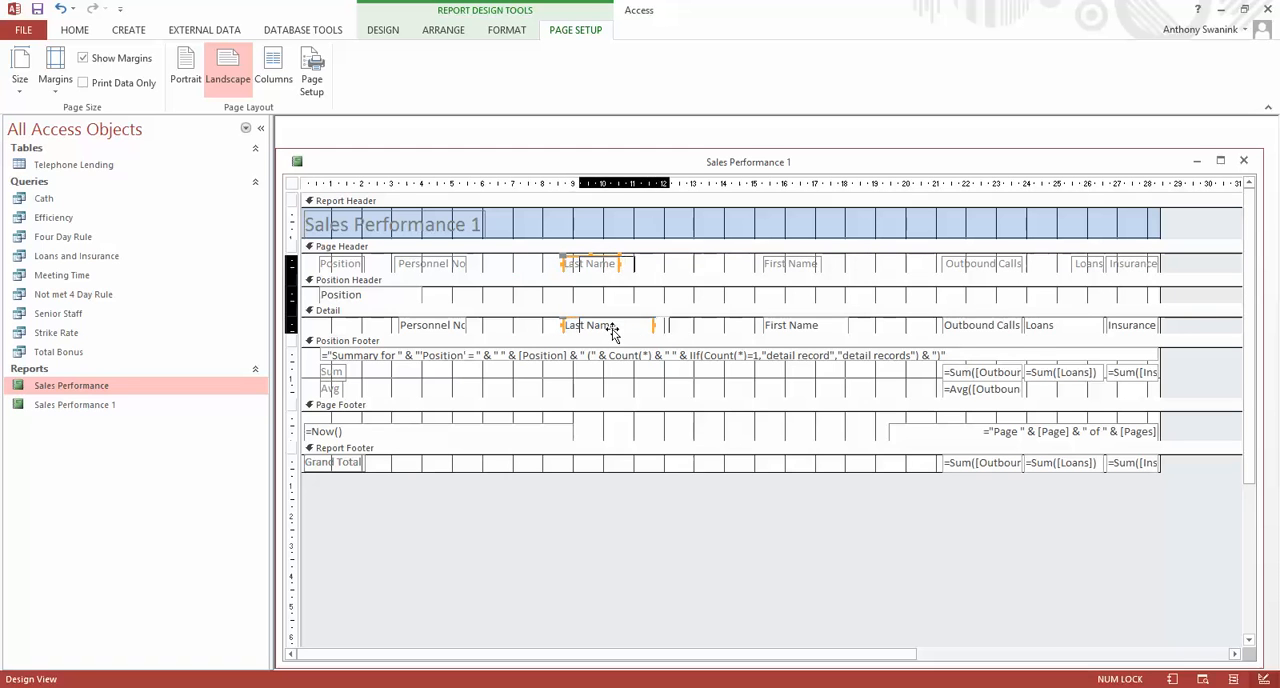
Move the First Name label and its detail field to just after Personnel No, starting at about the 6 cm mark.
{"action": "left_click", "coordinate": [816, 266]}
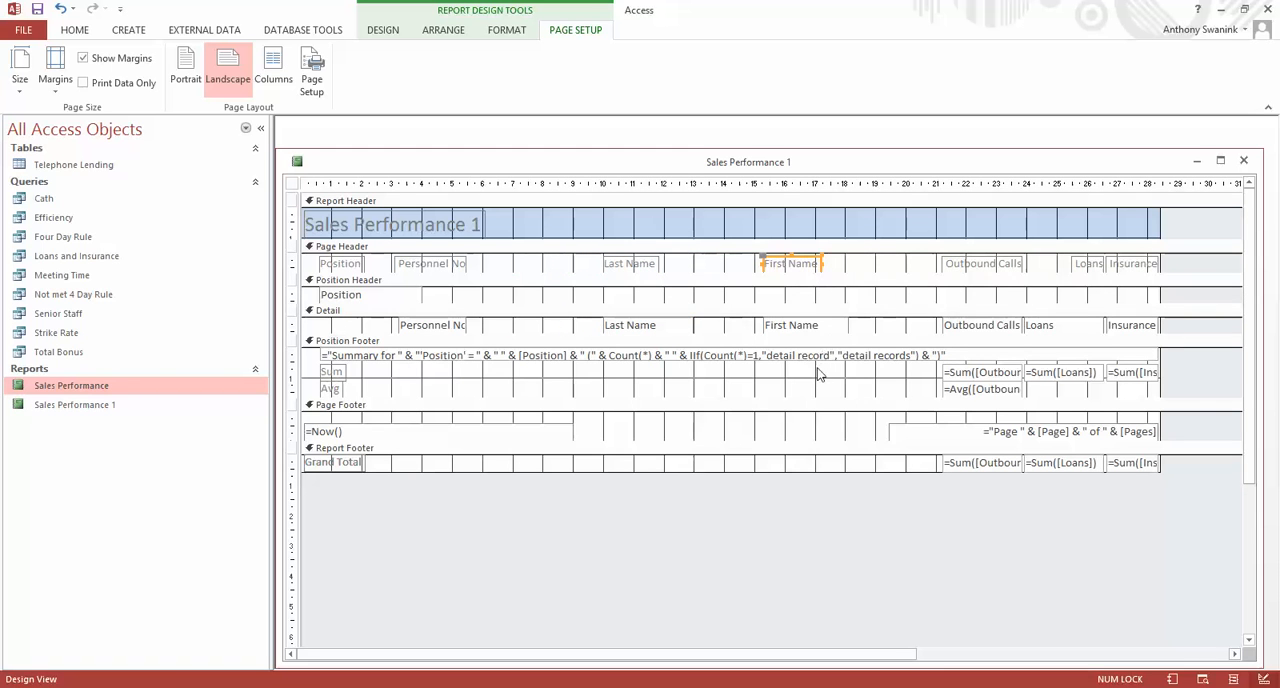
{"action": "left_click", "coordinate": [800, 332], "text": "shift"}
{"action": "key", "text": "Left"}
{"action": "key", "text": "Left"}
{"action": "key", "text": "Left"}
{"action": "key", "text": "Left"}
{"action": "key", "text": "Left"}
{"action": "key", "text": "Left"}
{"action": "key", "text": "Left"}
{"action": "key", "text": "Left"}
{"action": "key", "text": "Left"}
{"action": "key", "text": "Left"}
{"action": "key", "text": "Left"}
{"action": "key", "text": "Left"}
{"action": "key", "text": "Left"}
{"action": "key", "text": "Left"}
{"action": "key", "text": "Left"}
{"action": "key", "text": "Left"}
{"action": "key", "text": "Left"}
{"action": "key", "text": "Left"}
{"action": "key", "text": "Left"}
{"action": "key", "text": "Left"}
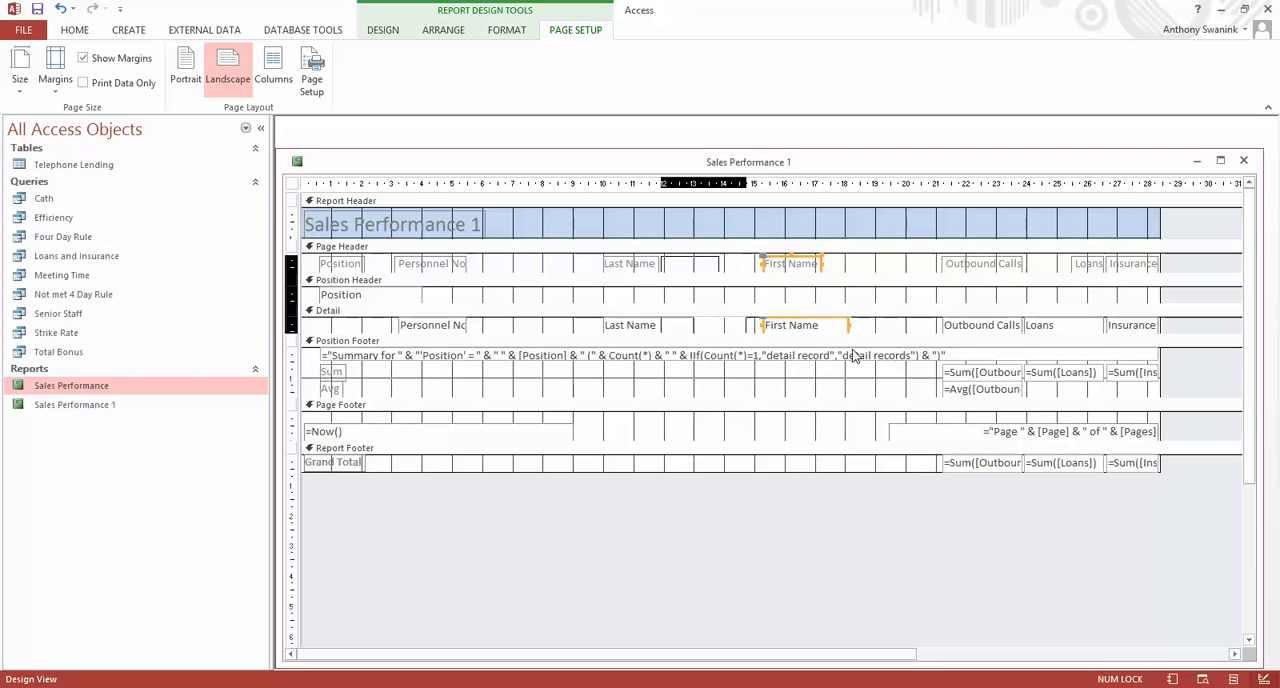
{"action": "key", "text": "Left"}
{"action": "key", "text": "Left"}
{"action": "key", "text": "Left"}
{"action": "key", "text": "Left"}
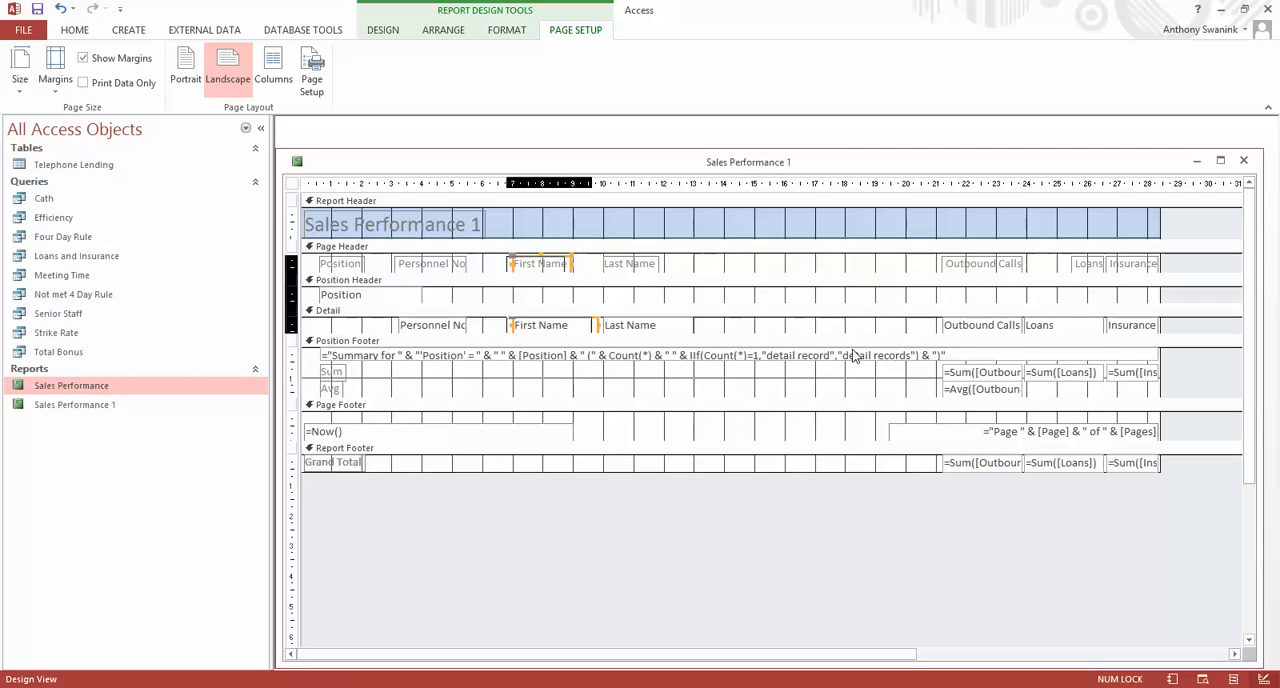
{"action": "key", "text": "Left"}
{"action": "key", "text": "Left"}
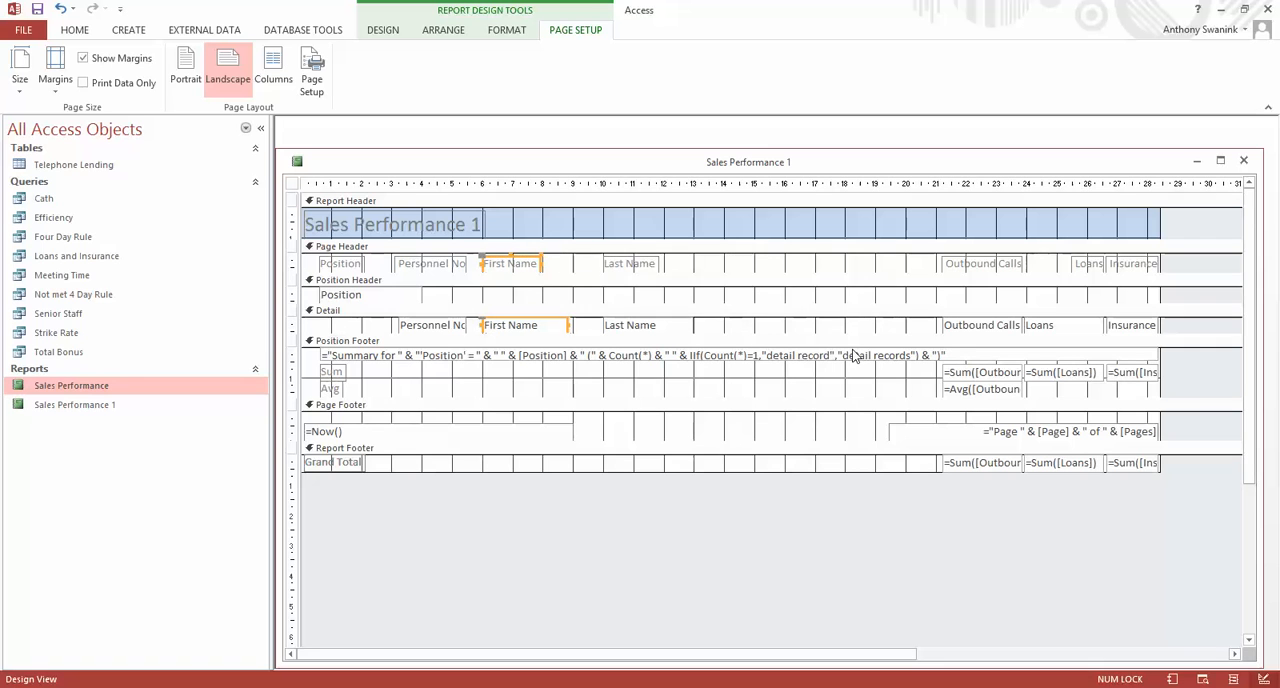
Move the Last Name label and its detail field close behind First Name, starting at about the 9 cm mark.
{"action": "left_click", "coordinate": [630, 265]}
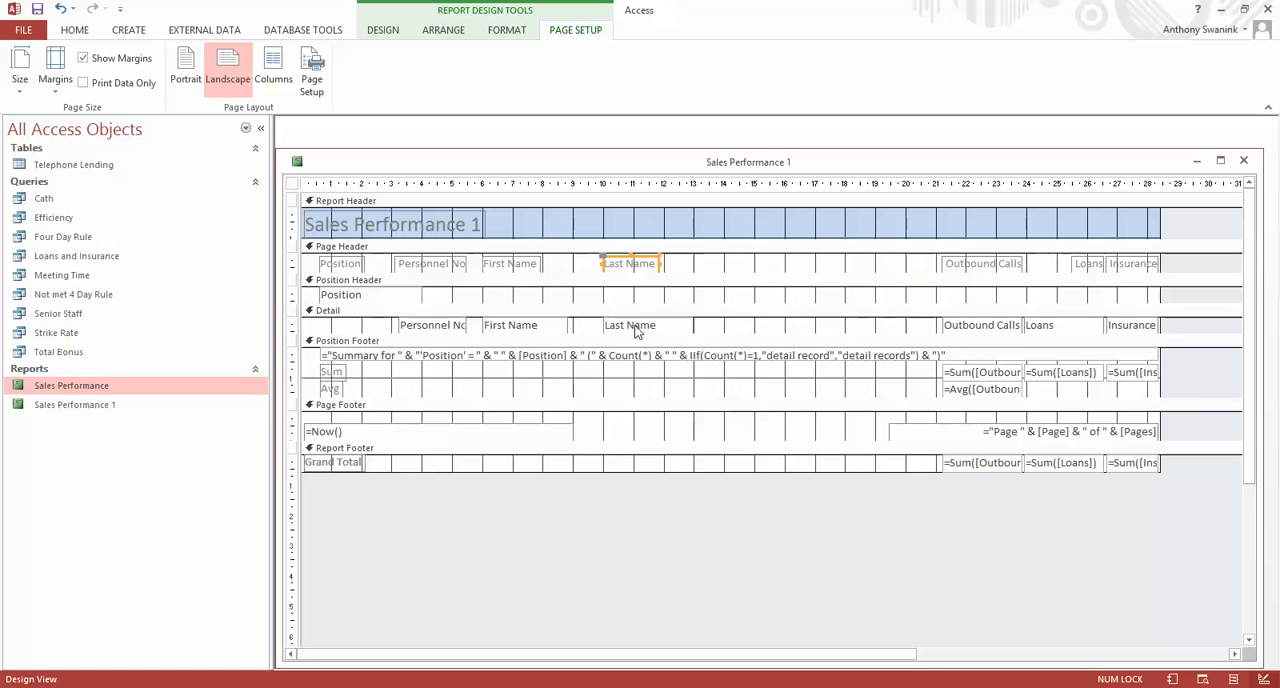
{"action": "left_click", "coordinate": [640, 330], "text": "shift"}
{"action": "key", "text": "Left"}
{"action": "key", "text": "Left"}
{"action": "key", "text": "Left"}
{"action": "key", "text": "Left"}
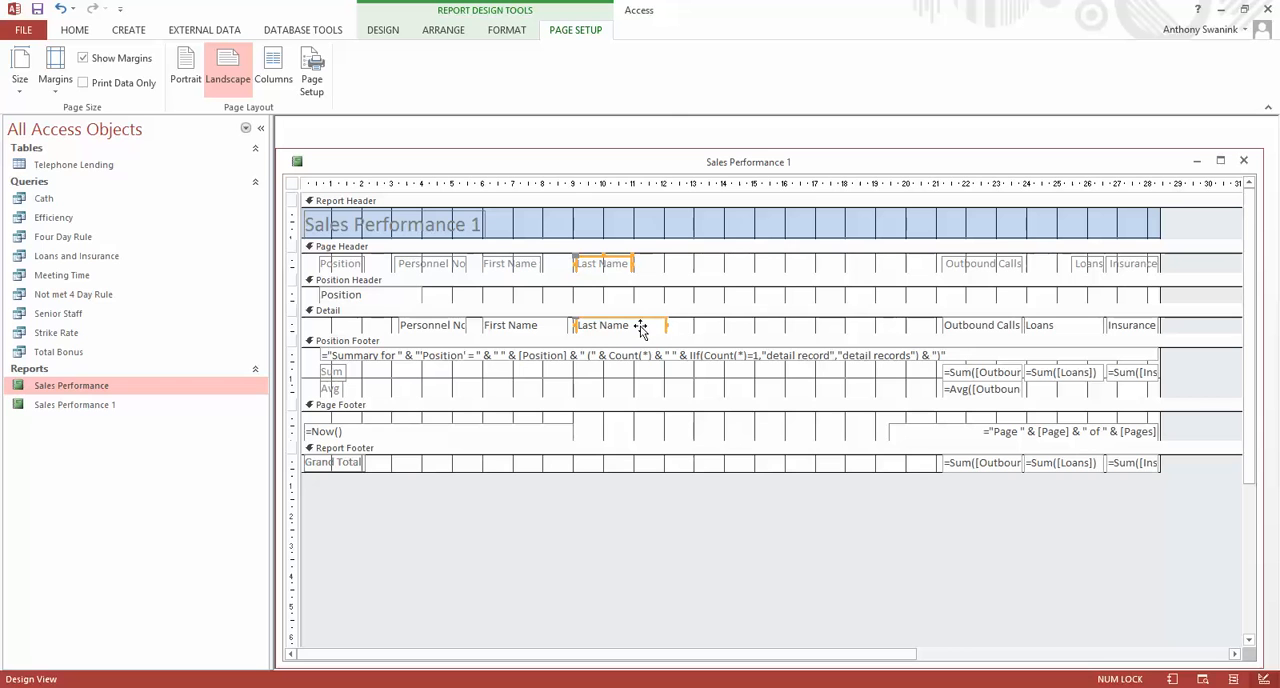
{"action": "key", "text": "Left"}
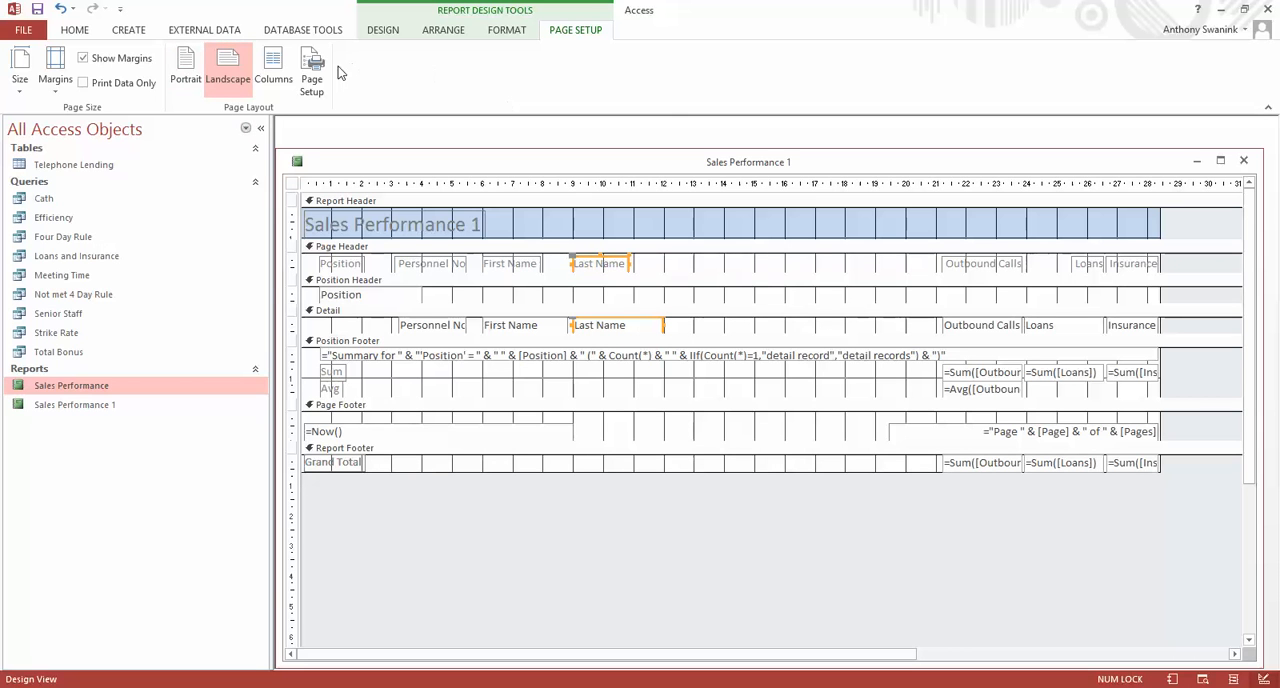
{"action": "left_click", "coordinate": [388, 33]}
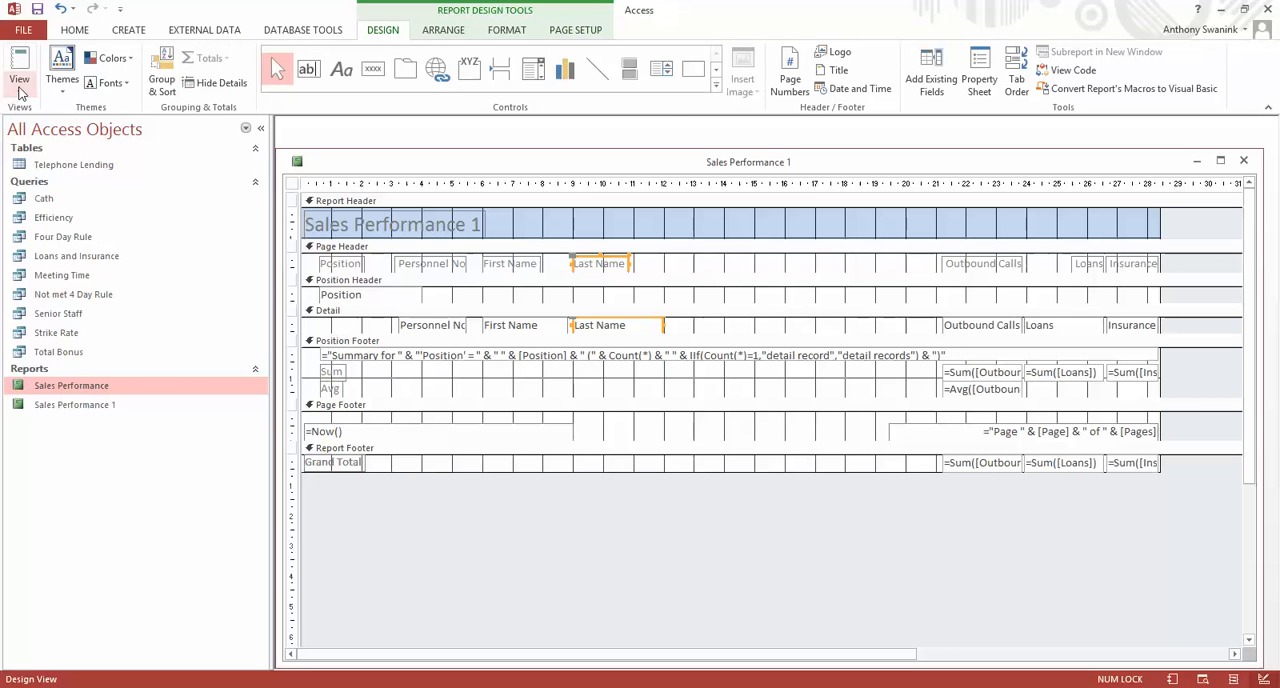
Review the whole report in Report View, examining the column order, position subtotals, averages and grand totals.
{"action": "left_click", "coordinate": [19, 72]}
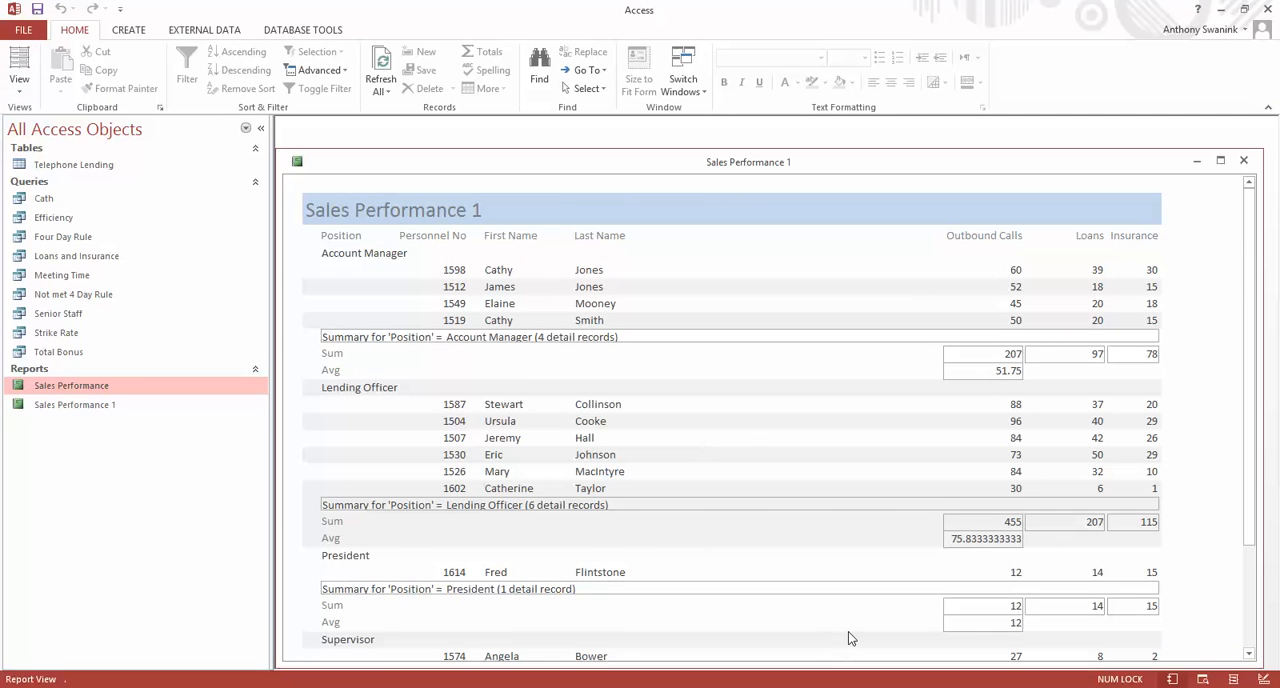
{"action": "scroll", "coordinate": [757, 483], "scroll_direction": "down", "scroll_amount": 4}
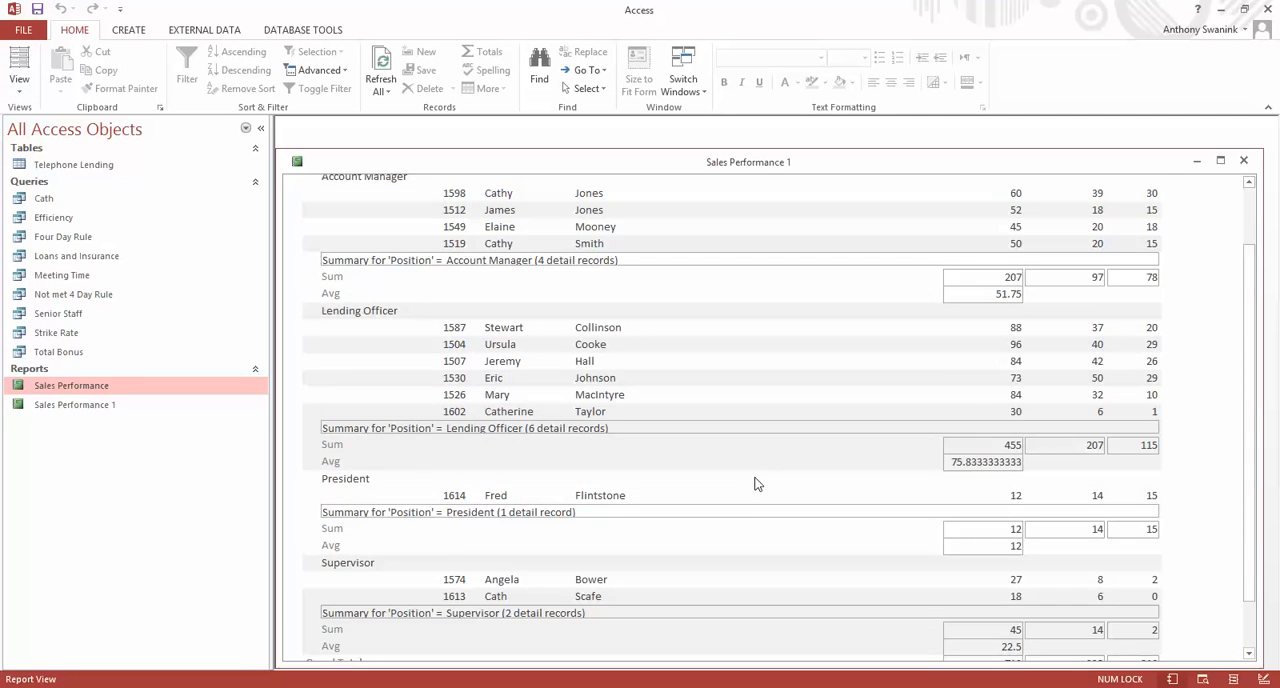
{"action": "scroll", "coordinate": [756, 477], "scroll_direction": "up", "scroll_amount": 5}
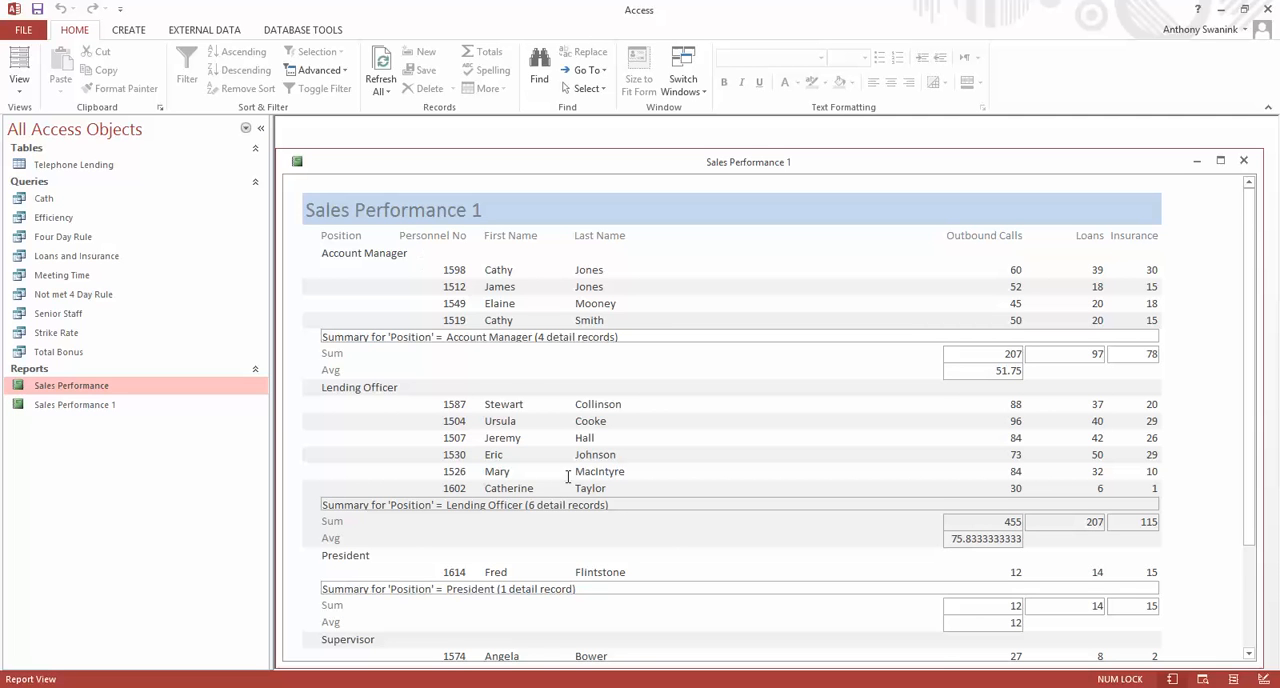
{"action": "scroll", "coordinate": [568, 477], "scroll_direction": "down", "scroll_amount": 5}
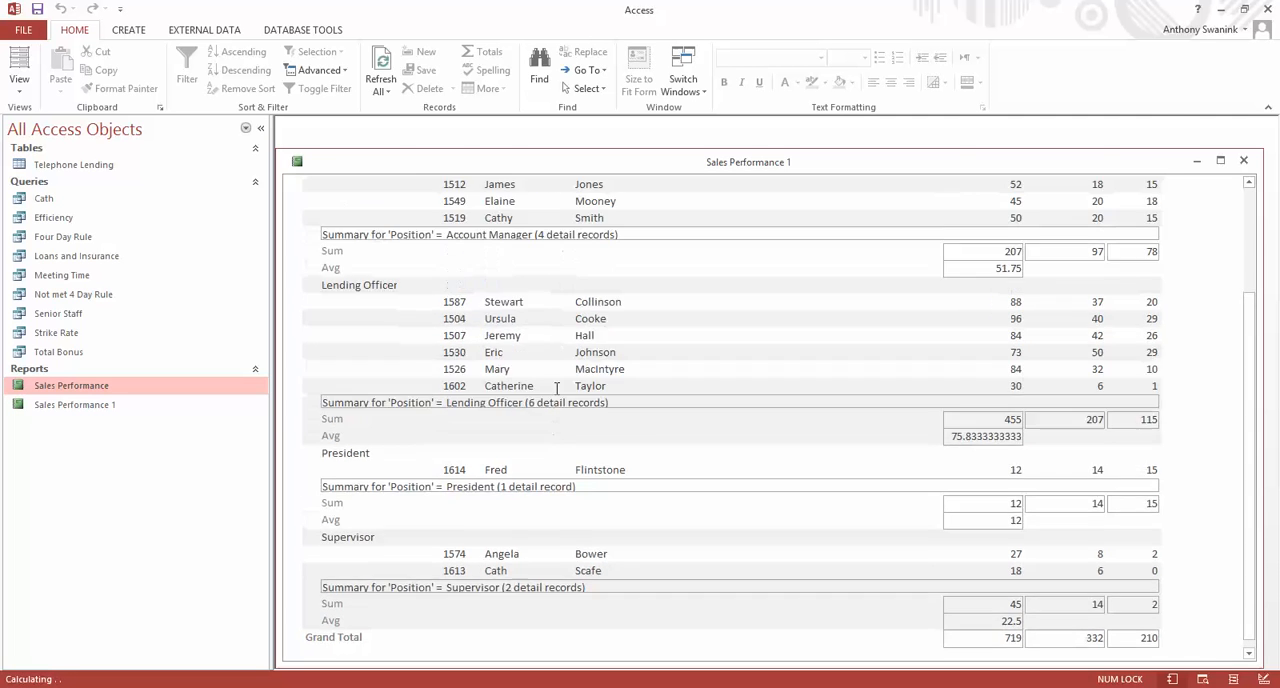
{"action": "scroll", "coordinate": [557, 388], "scroll_direction": "up", "scroll_amount": 3}
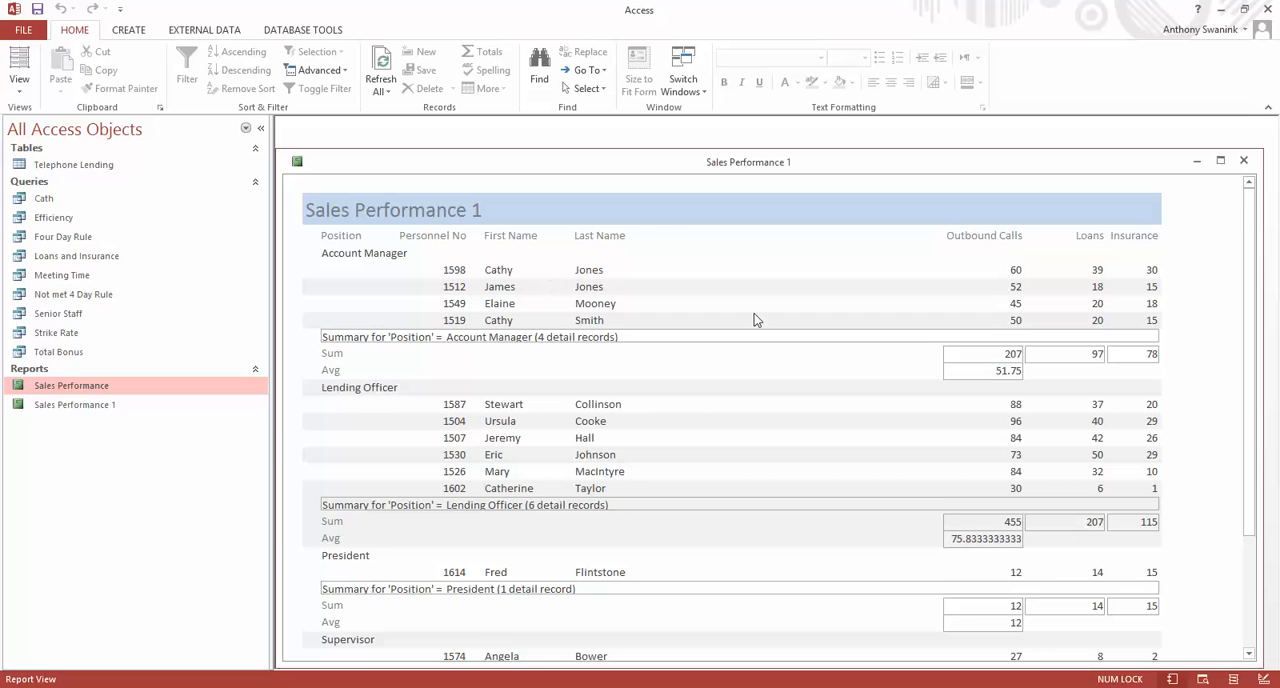
{"action": "scroll", "coordinate": [600, 597], "scroll_direction": "down", "scroll_amount": 3}
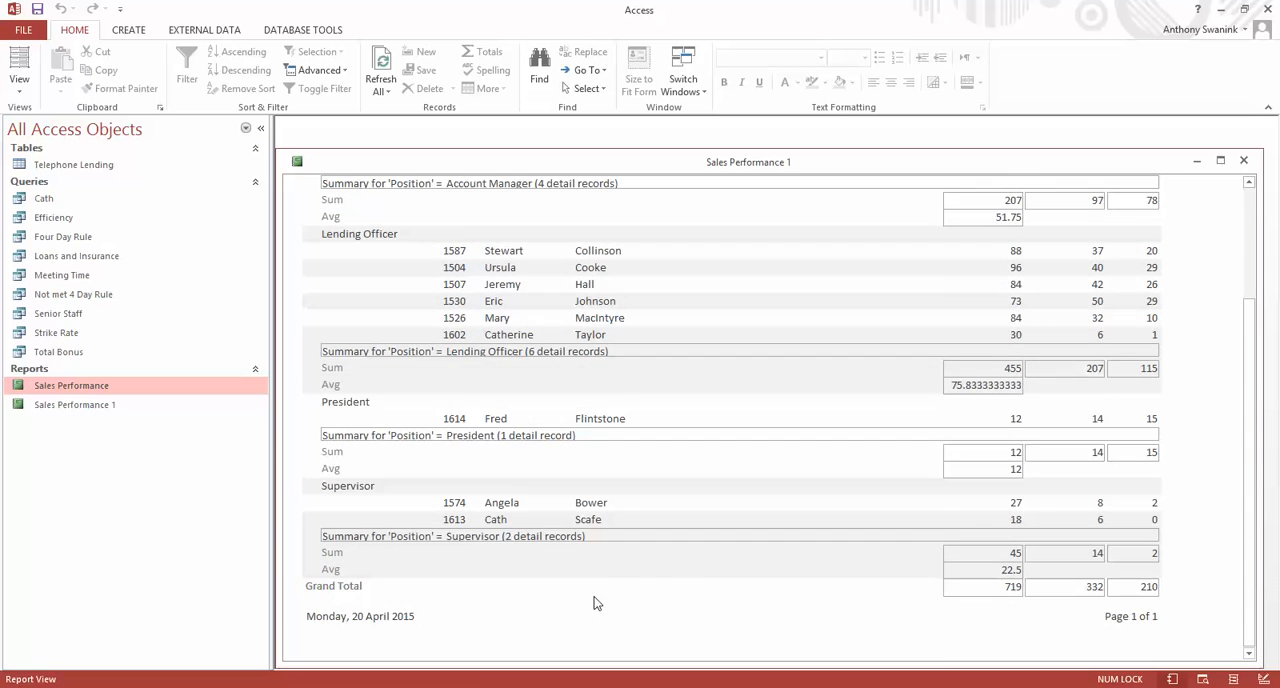
{"action": "scroll", "coordinate": [698, 519], "scroll_direction": "up", "scroll_amount": 2}
{"action": "scroll", "coordinate": [698, 519], "scroll_direction": "up", "scroll_amount": 2}
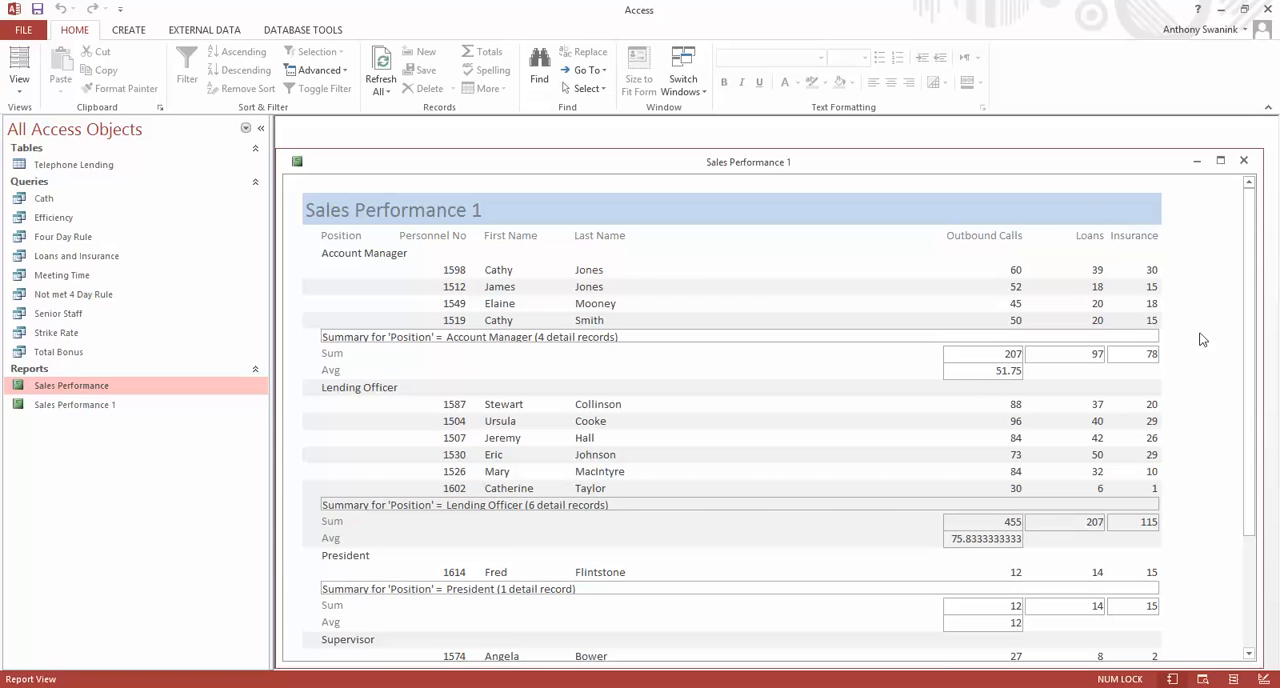
{"action": "scroll", "coordinate": [614, 444], "scroll_direction": "down", "scroll_amount": 3}
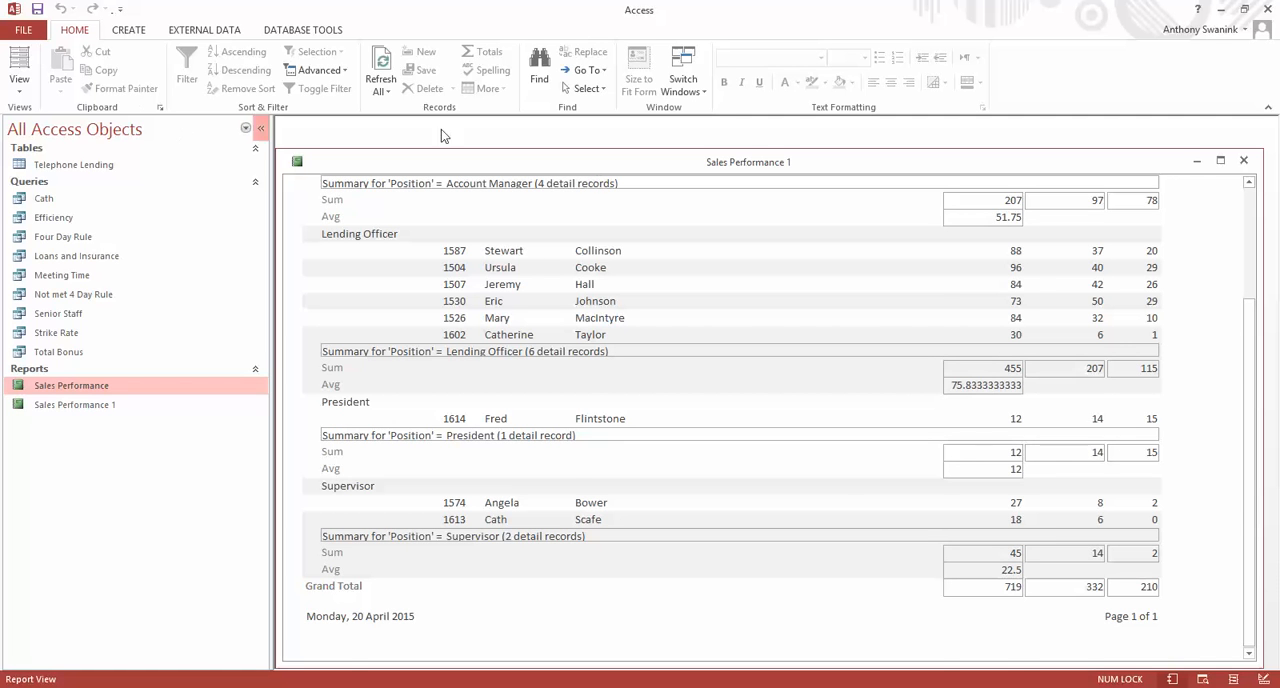
{"action": "scroll", "coordinate": [571, 300], "scroll_direction": "up", "scroll_amount": 3}
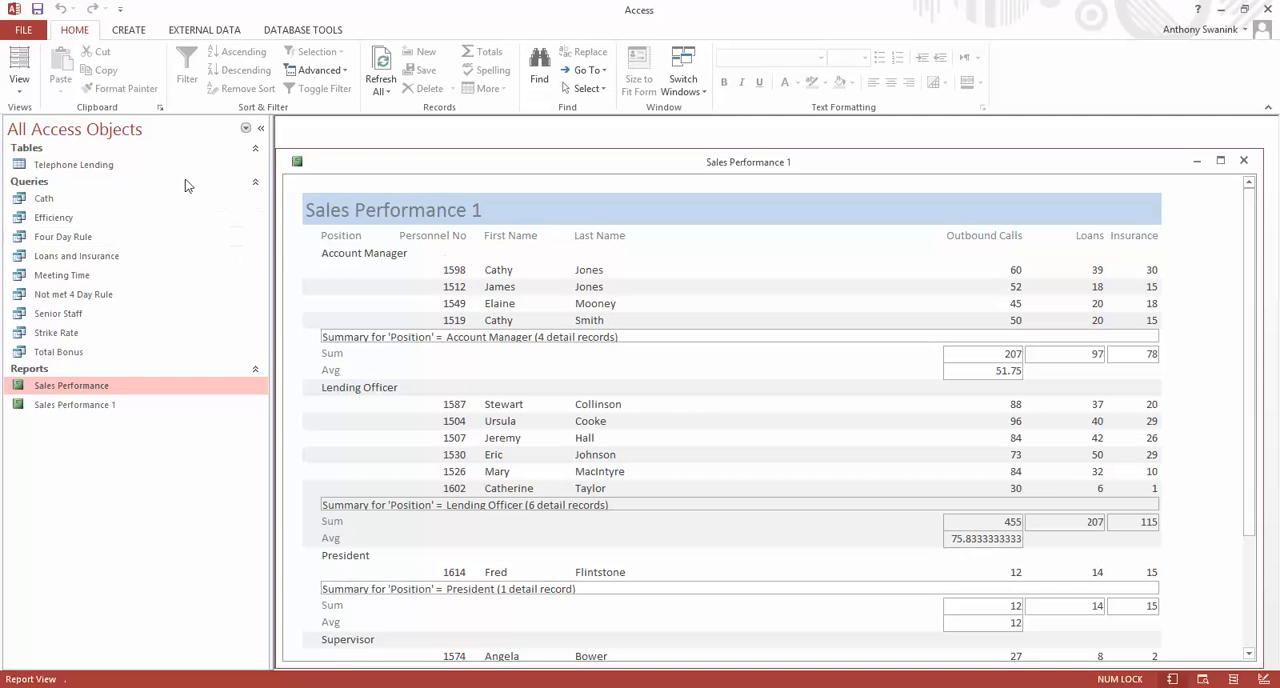
In Layout View, shift the Personnel No, First Name and Last Name headings and their data columns right together by about 1.5 cm.
{"action": "left_click", "coordinate": [20, 86]}
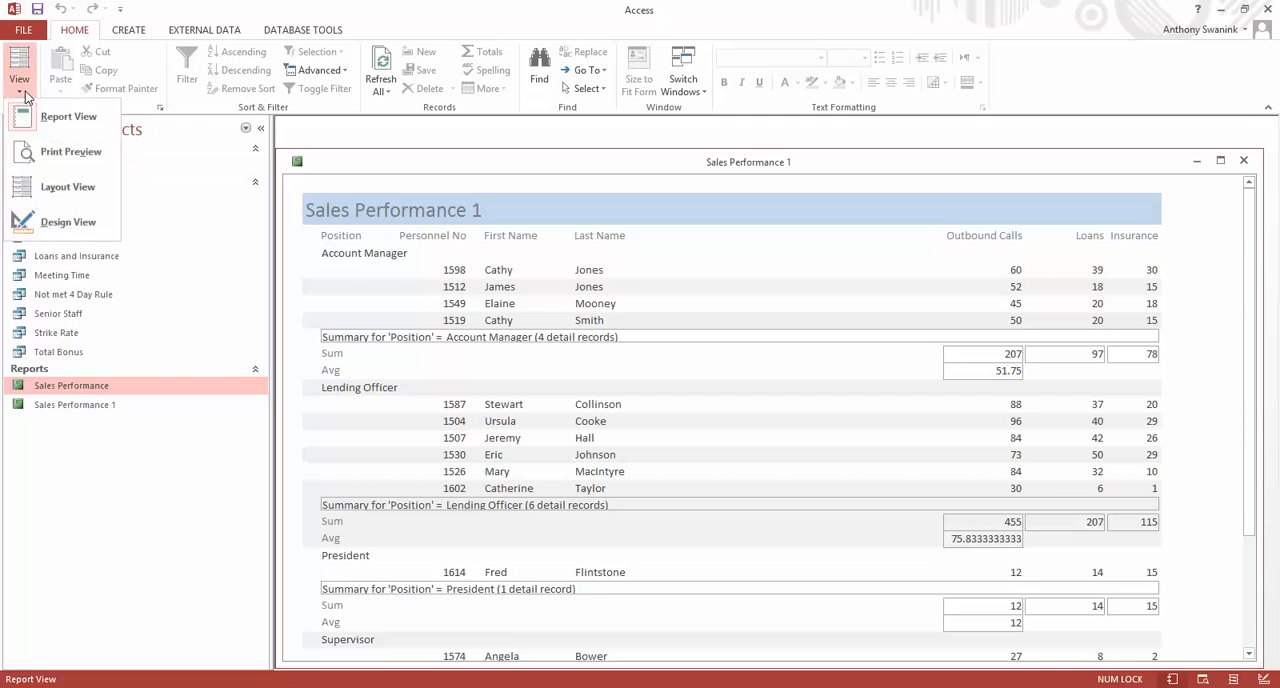
{"action": "left_click", "coordinate": [72, 190]}
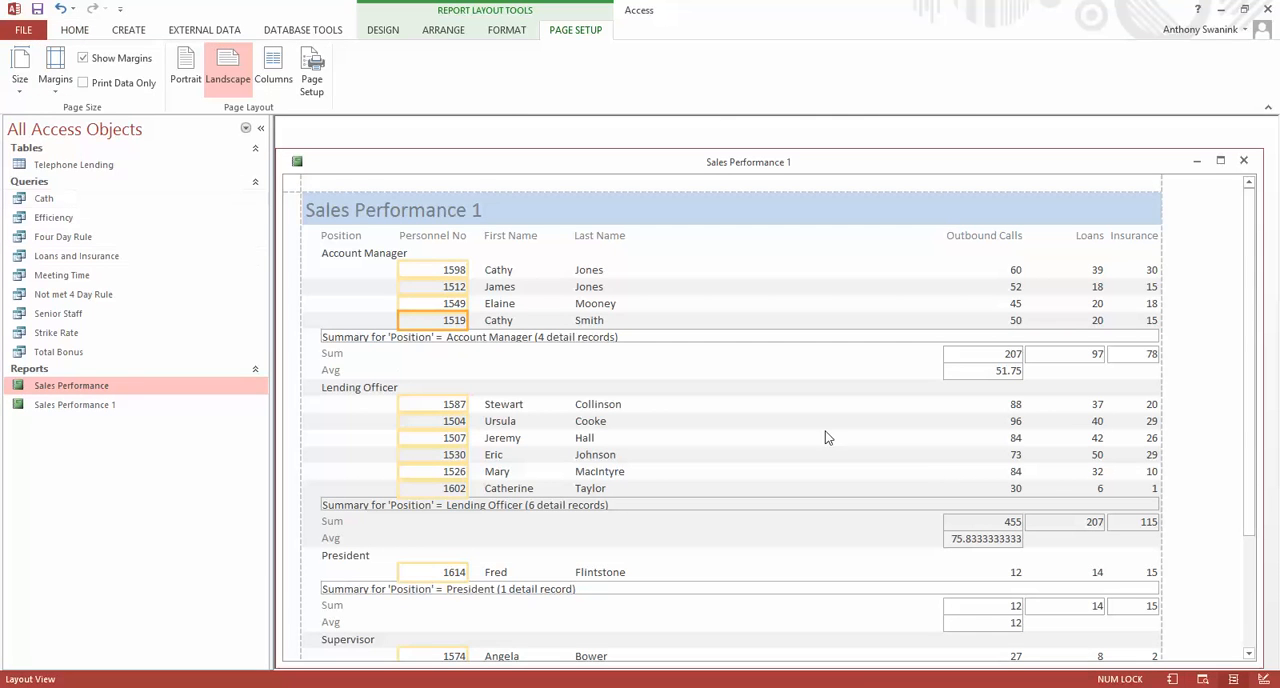
{"action": "left_click", "coordinate": [434, 234]}
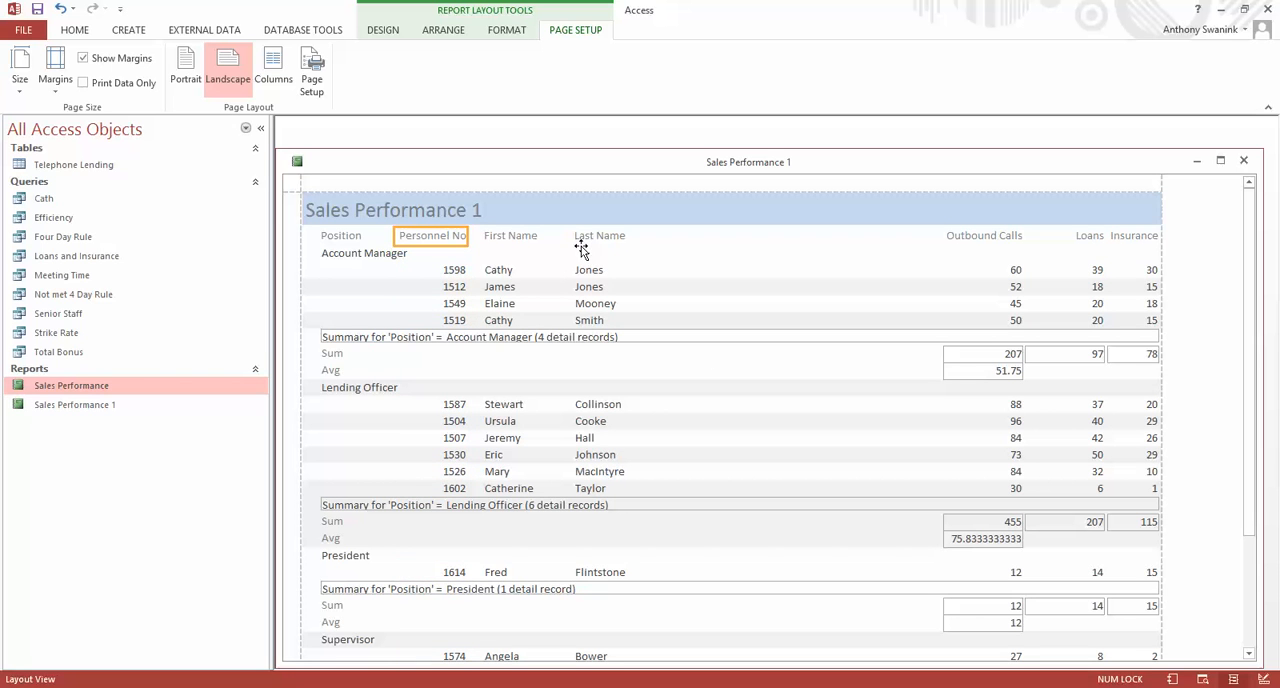
{"action": "left_click", "coordinate": [512, 236], "text": "shift"}
{"action": "left_click", "coordinate": [588, 236], "text": "shift"}
{"action": "left_click", "coordinate": [437, 272], "text": "shift"}
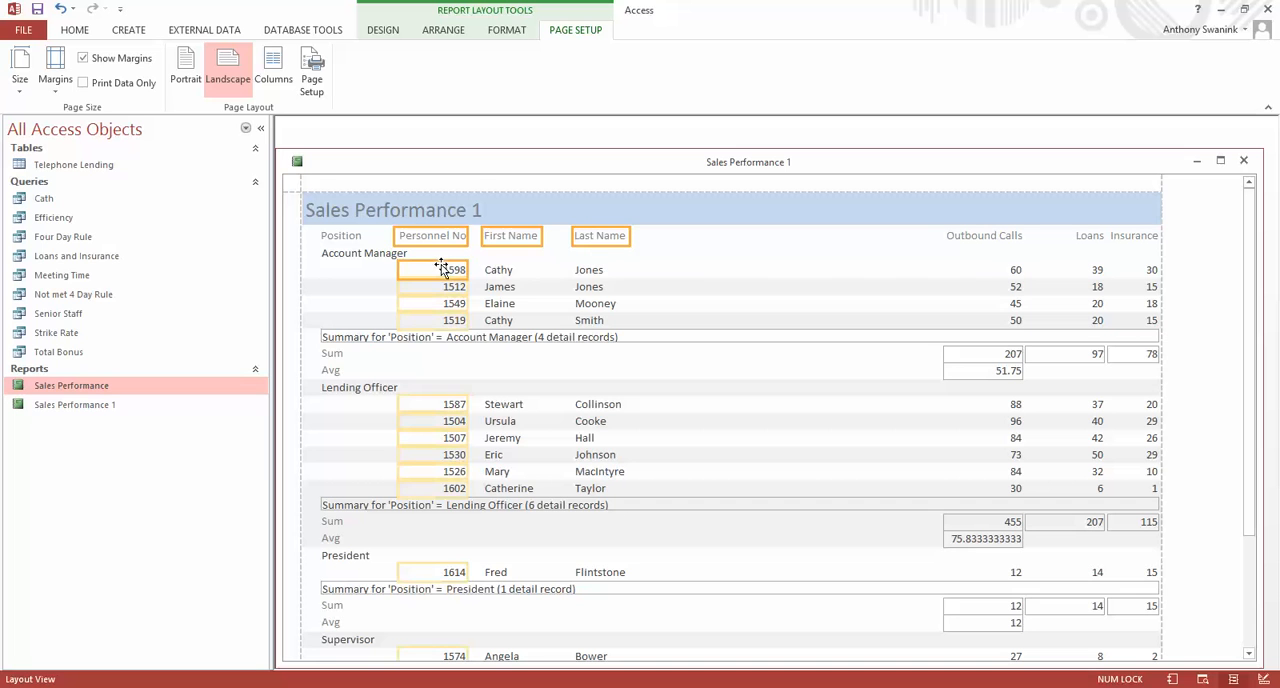
{"action": "left_click", "coordinate": [503, 270], "text": "shift"}
{"action": "left_click", "coordinate": [589, 270], "text": "shift"}
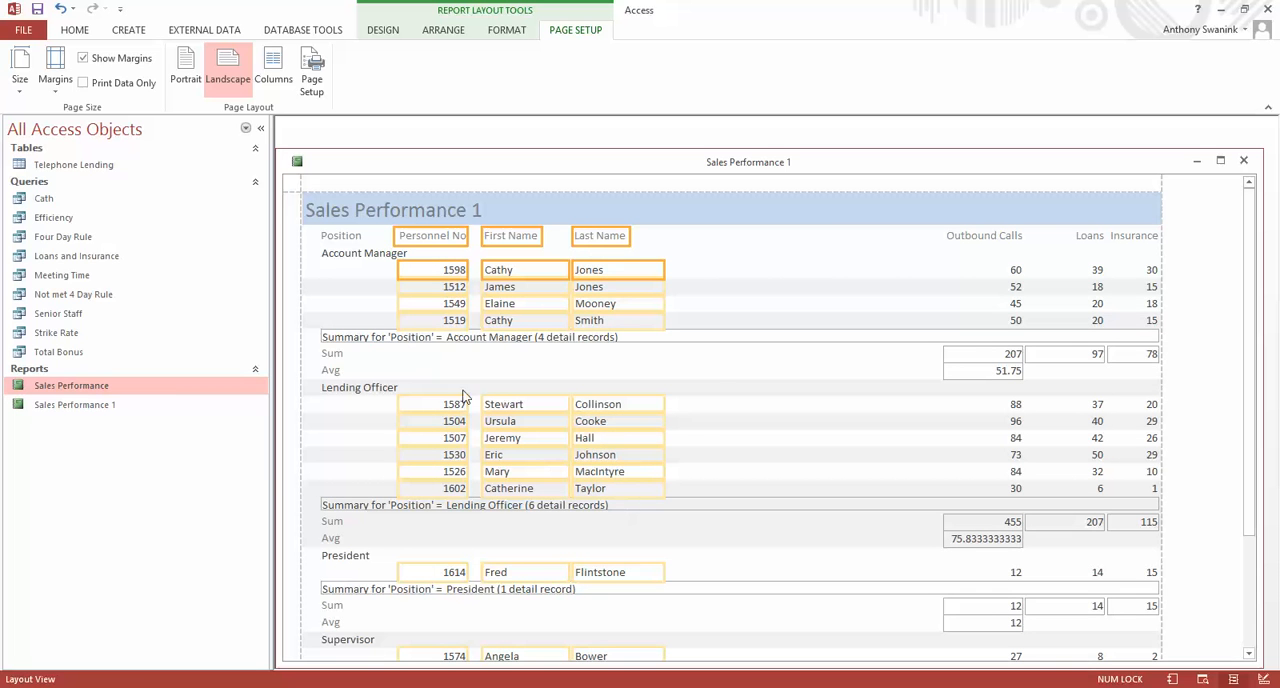
{"action": "scroll", "coordinate": [708, 380], "scroll_direction": "down", "scroll_amount": 5}
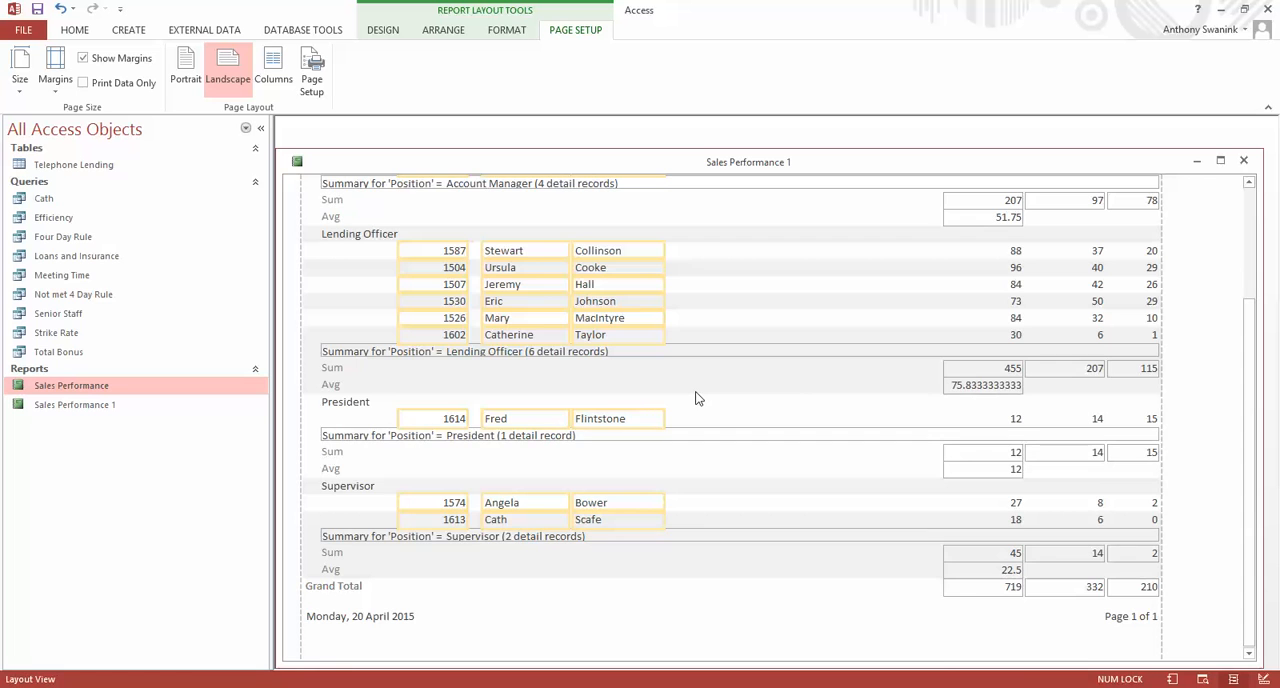
{"action": "scroll", "coordinate": [709, 250], "scroll_direction": "up", "scroll_amount": 5}
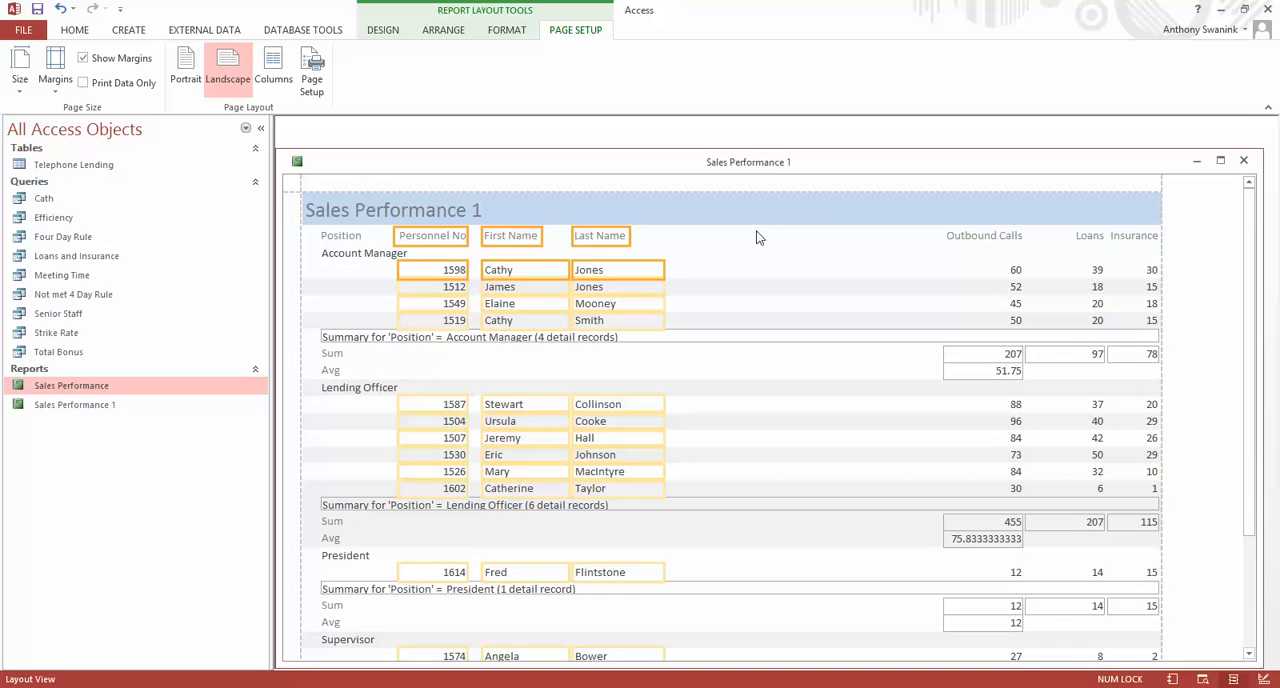
{"action": "scroll", "coordinate": [757, 237], "scroll_direction": "down", "scroll_amount": 5}
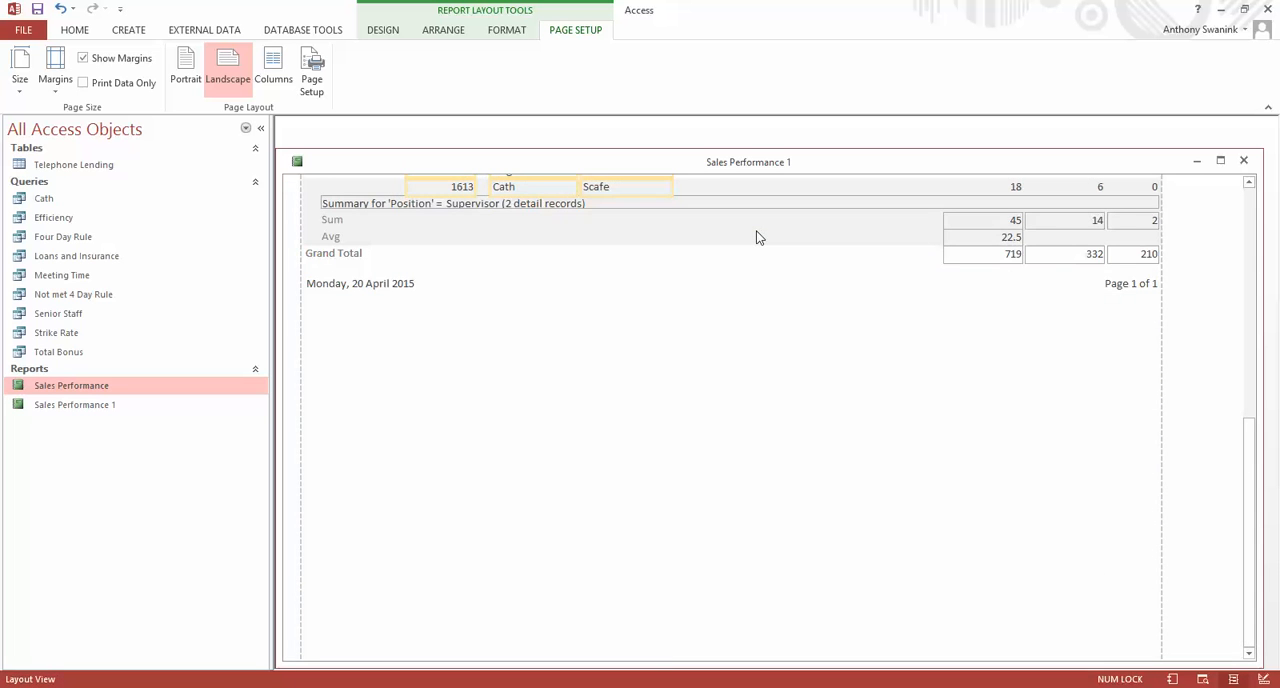
{"action": "scroll", "coordinate": [705, 469], "scroll_direction": "up", "scroll_amount": 3}
{"action": "scroll", "coordinate": [705, 469], "scroll_direction": "down", "scroll_amount": 3}
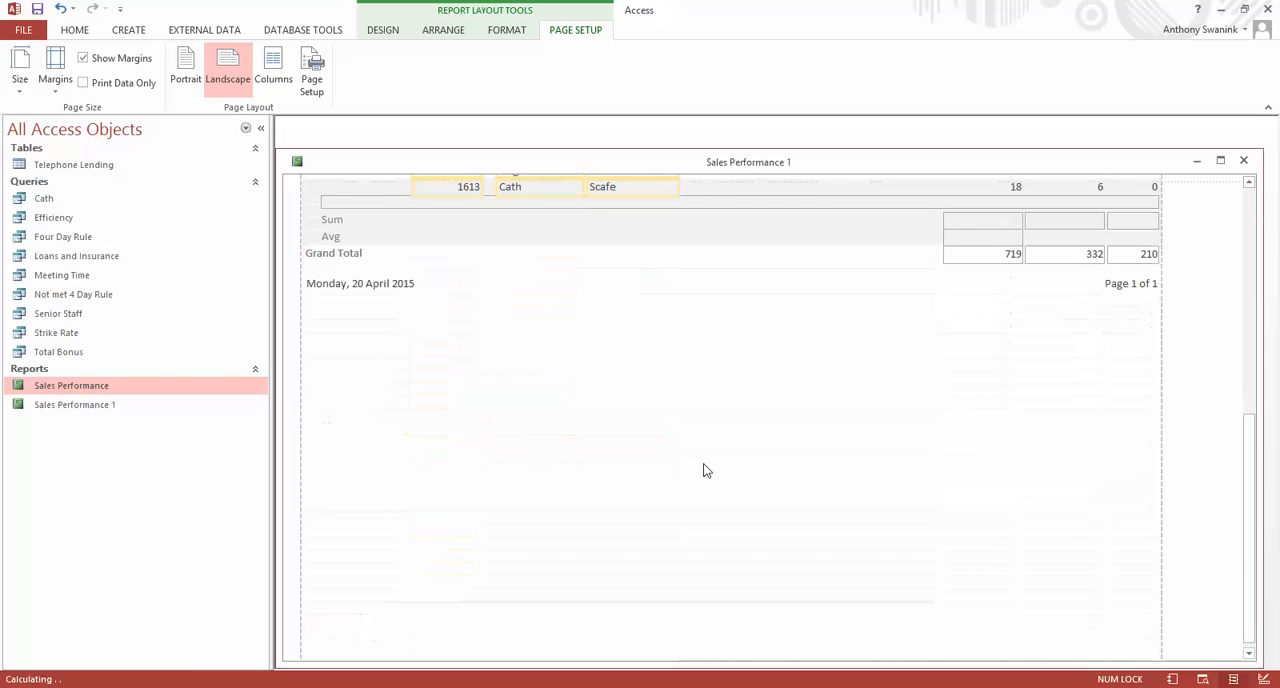
{"action": "scroll", "coordinate": [800, 436], "scroll_direction": "up", "scroll_amount": 2}
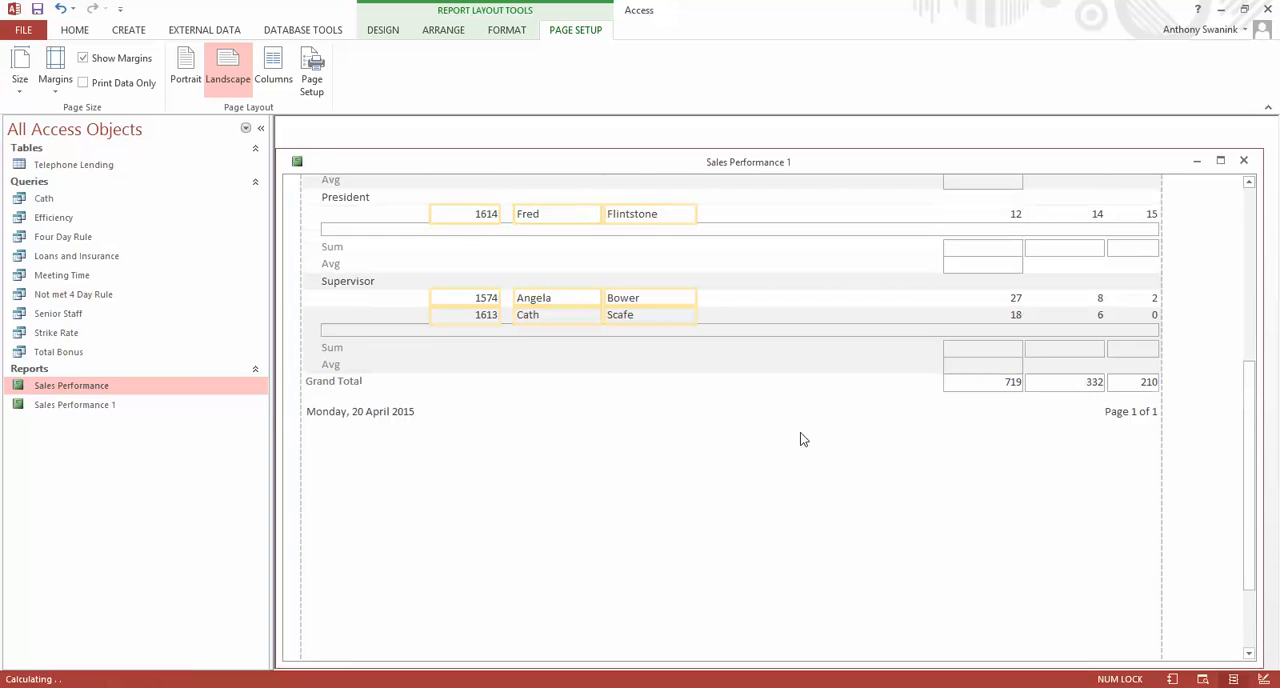
{"action": "scroll", "coordinate": [800, 436], "scroll_direction": "up", "scroll_amount": 6}
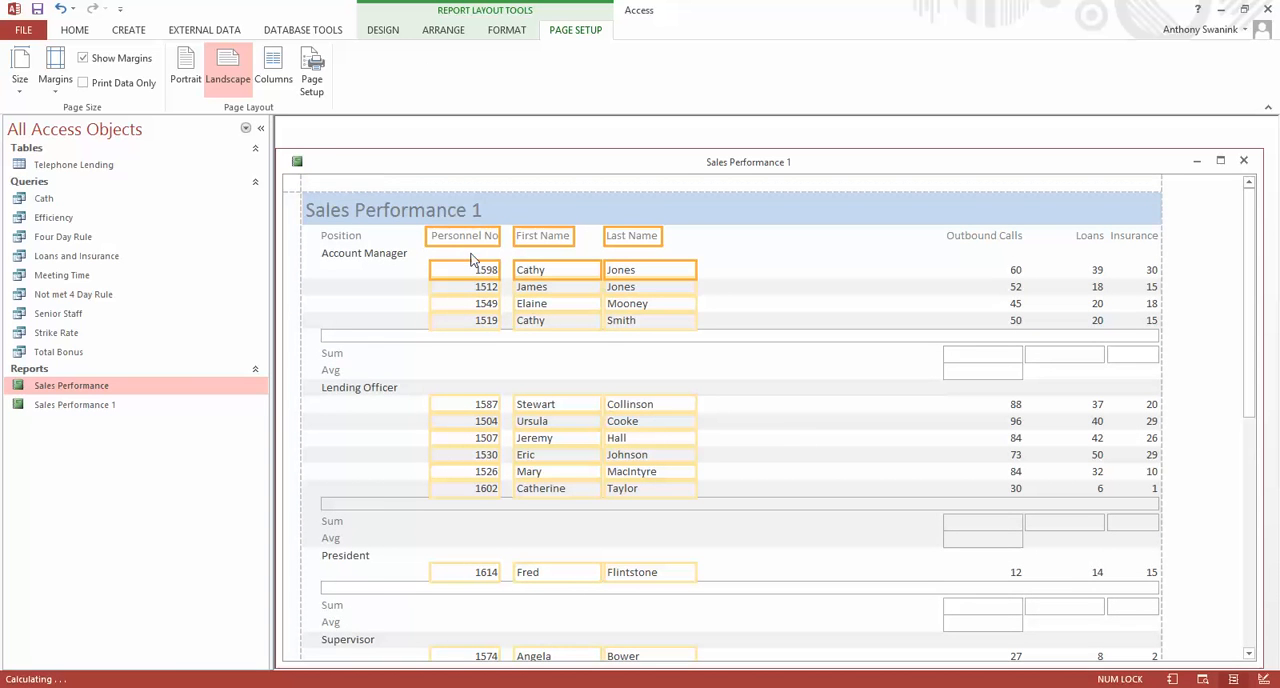
{"action": "left_click_drag", "start_coordinate": [475, 240], "coordinate": [483, 240]}
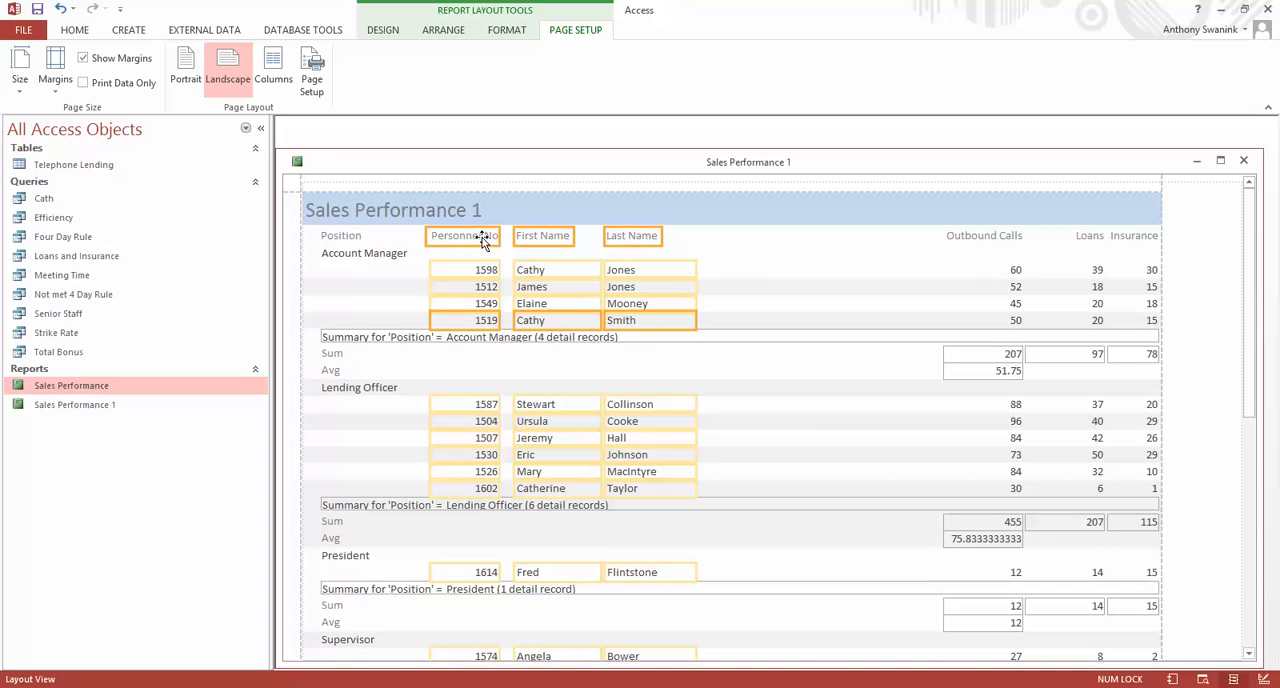
{"action": "scroll", "coordinate": [486, 240], "scroll_direction": "down", "scroll_amount": 10}
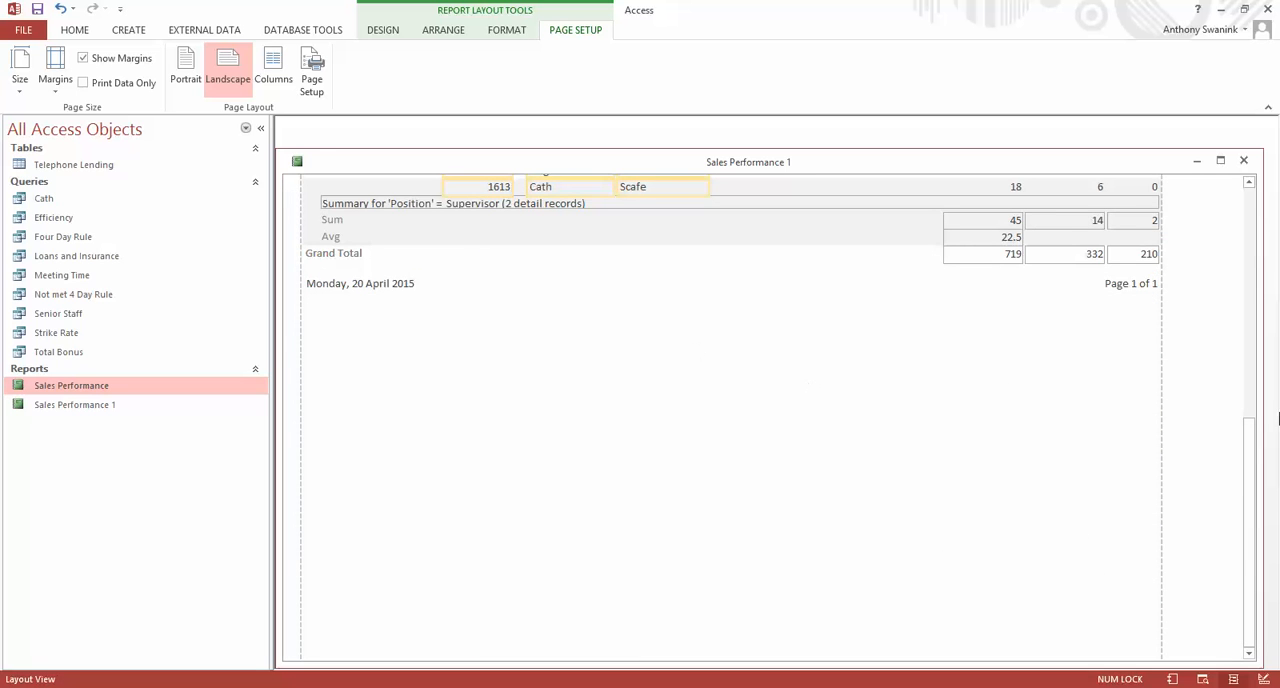
{"action": "left_click_drag", "start_coordinate": [1247, 495], "coordinate": [1211, 69]}
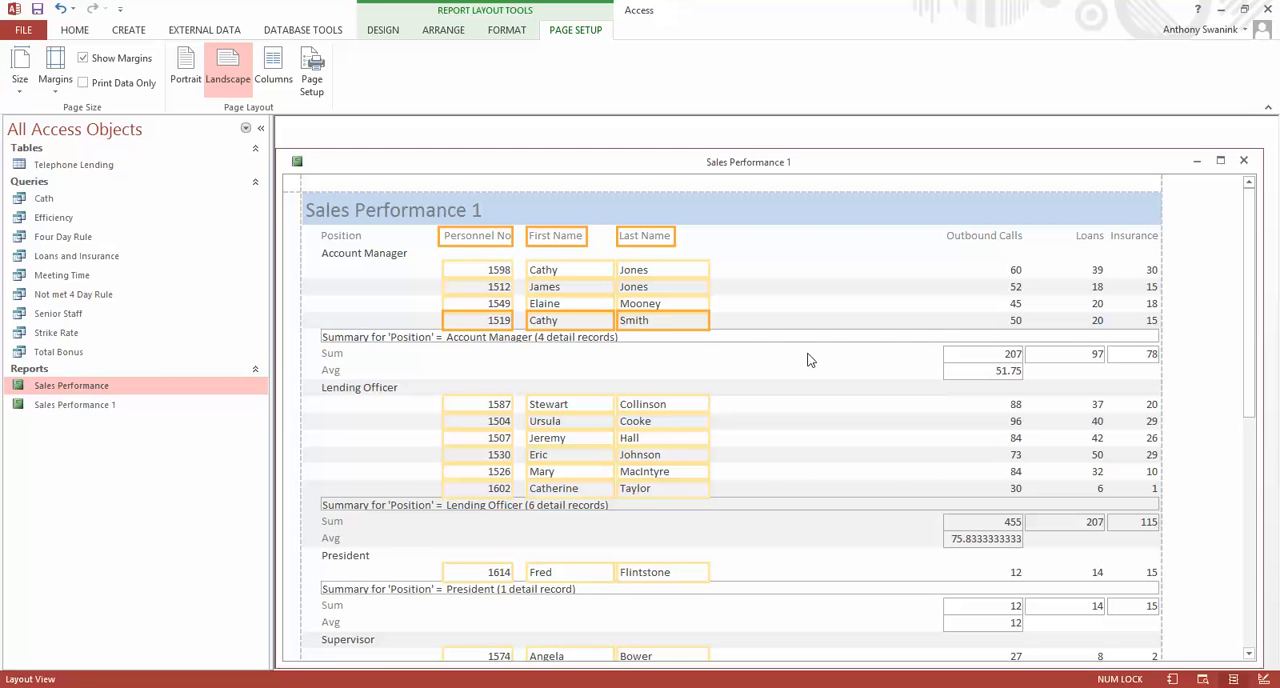
In Design View, delete the "Summary for" expression text box from the Position Footer.
{"action": "left_click", "coordinate": [403, 31]}
{"action": "left_click", "coordinate": [19, 88]}
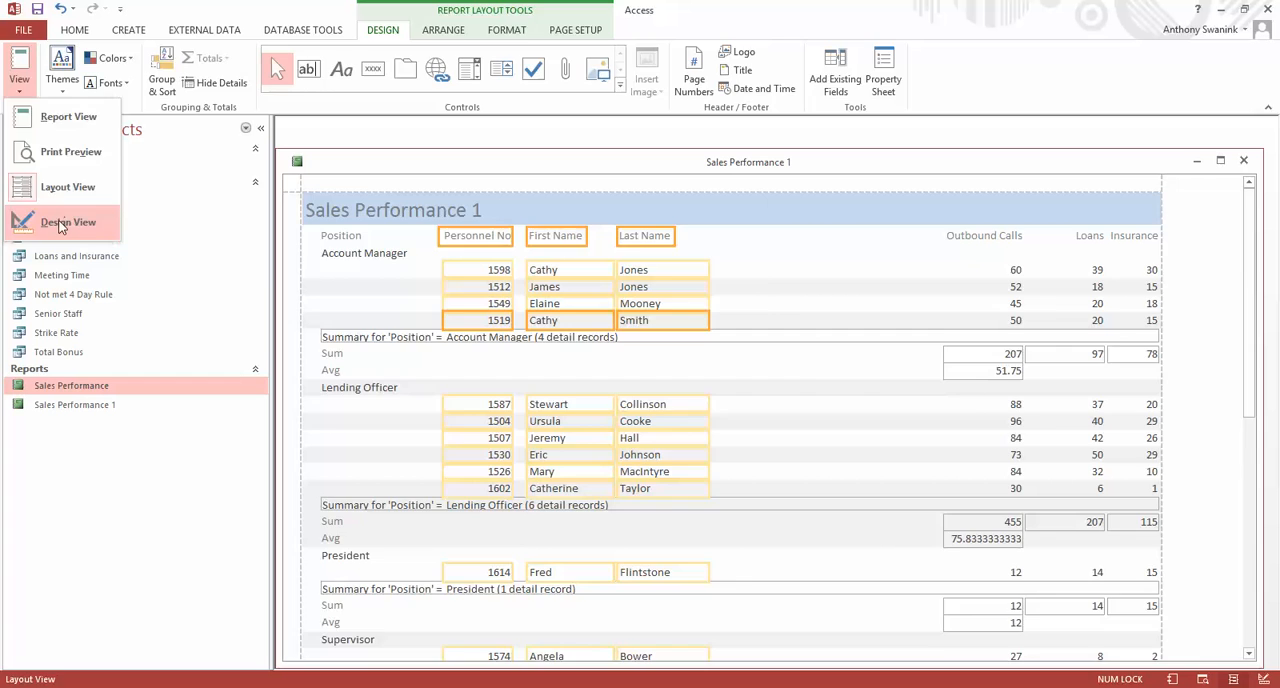
{"action": "left_click", "coordinate": [70, 217]}
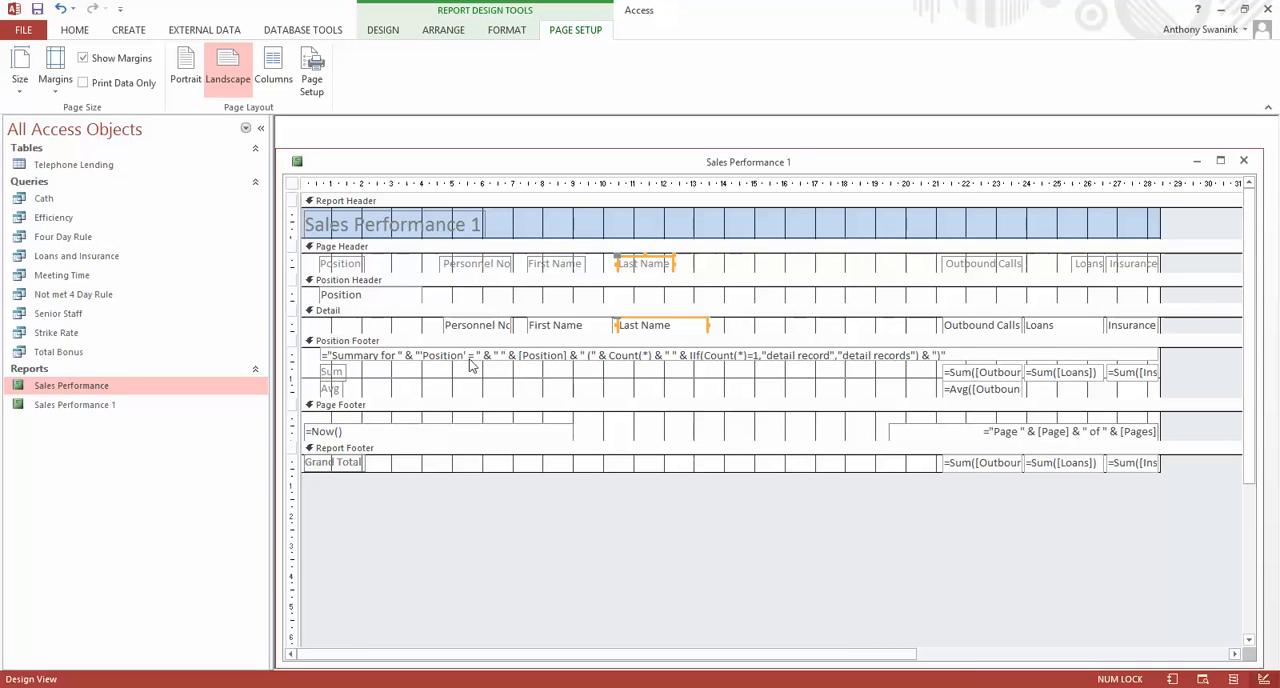
{"action": "left_click", "coordinate": [371, 364]}
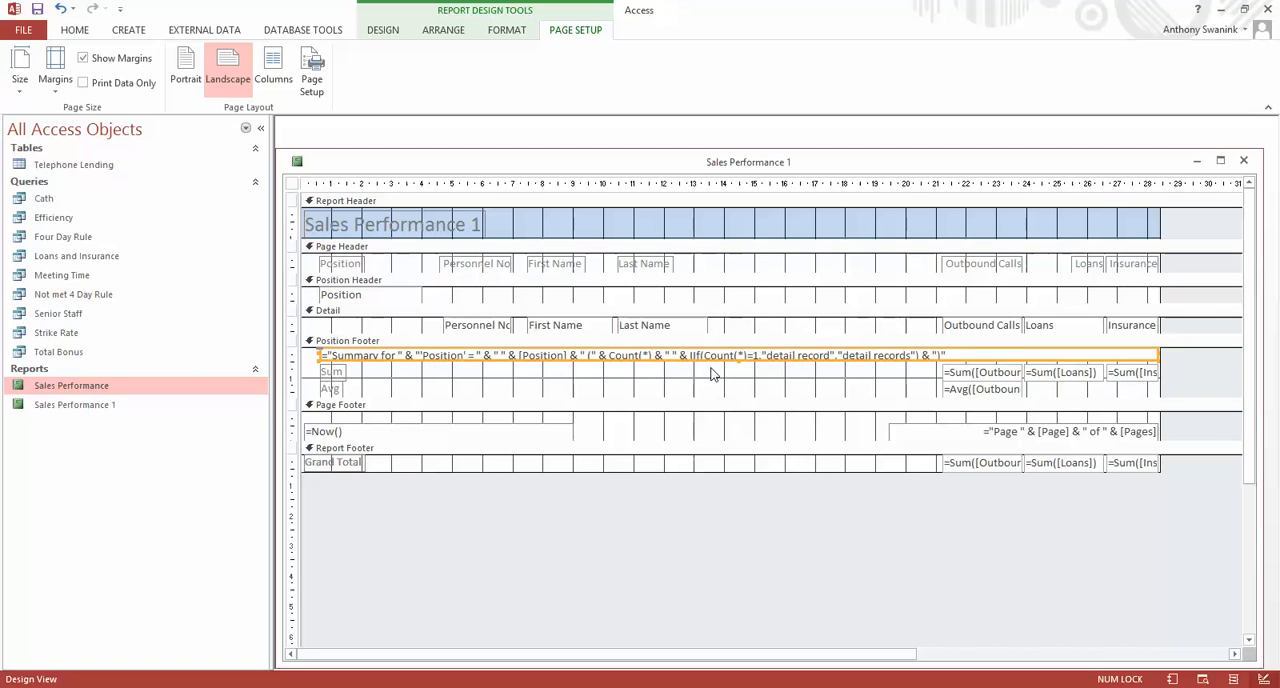
{"action": "key", "text": "Delete"}
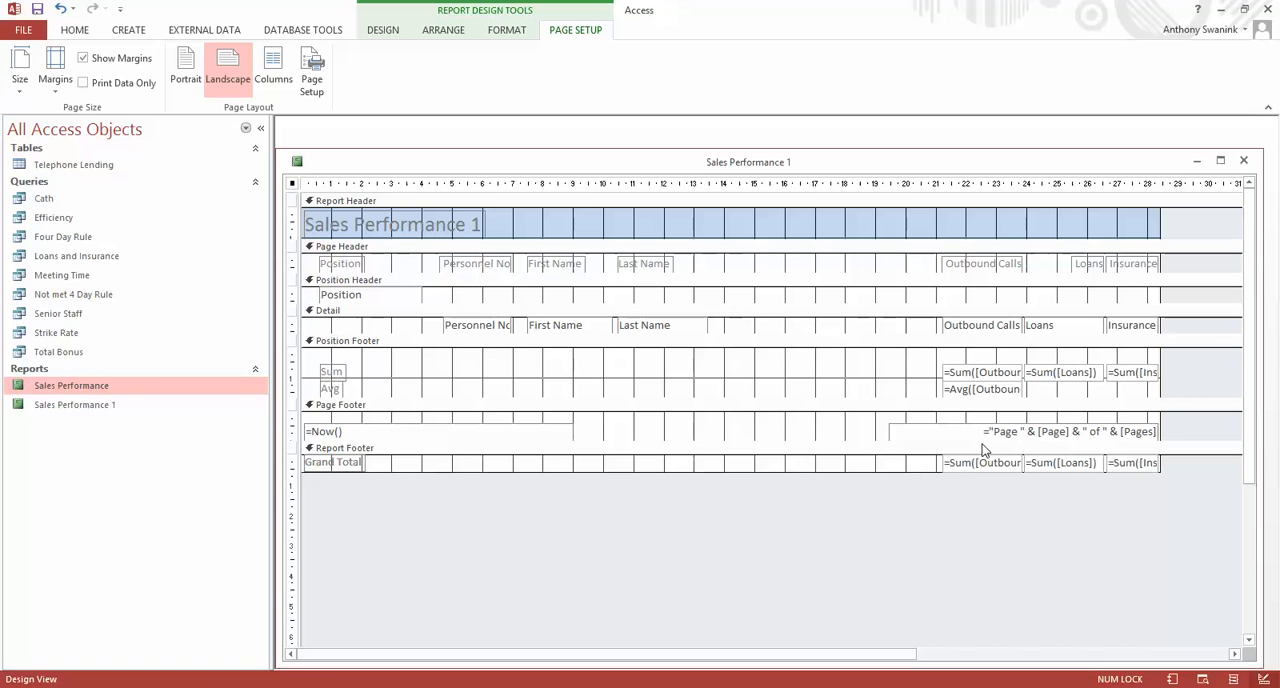
Move the Outbound Calls label, detail field, position sum and average, and grand total left together to start at about the 14 cm mark.
{"action": "left_click", "coordinate": [983, 265]}
{"action": "left_click", "coordinate": [979, 330], "text": "shift"}
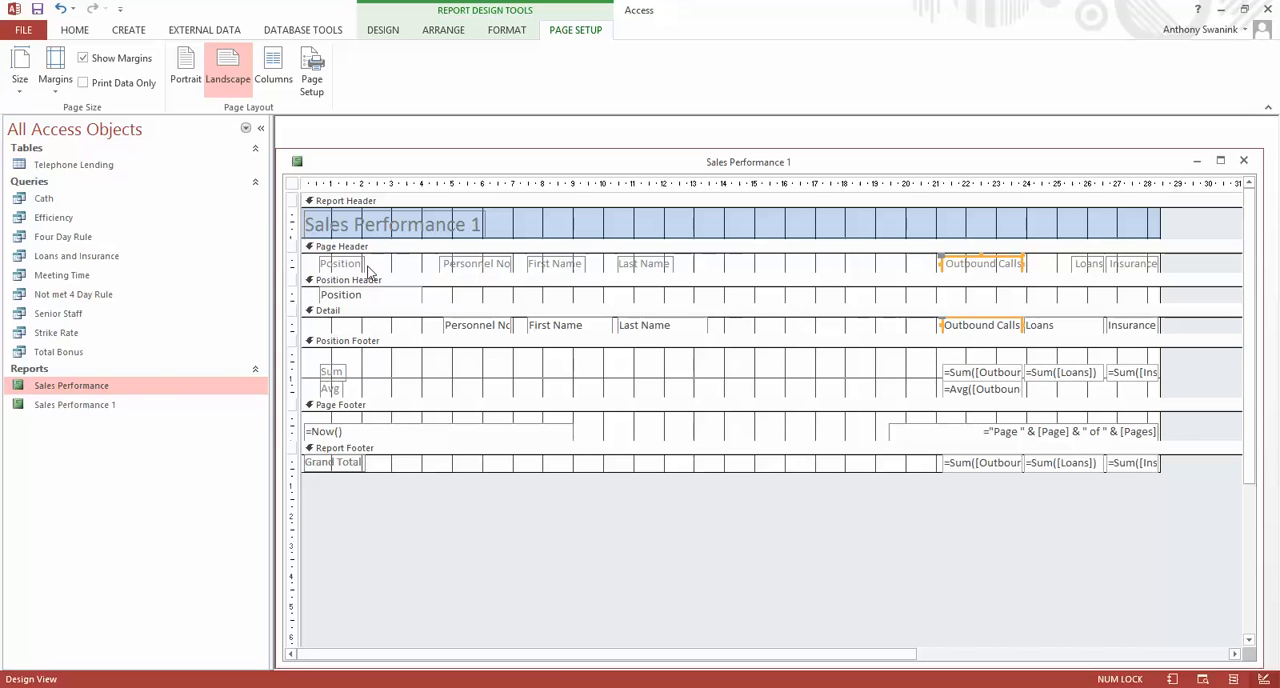
{"action": "left_click", "coordinate": [984, 375], "text": "shift"}
{"action": "left_click", "coordinate": [977, 393], "text": "shift"}
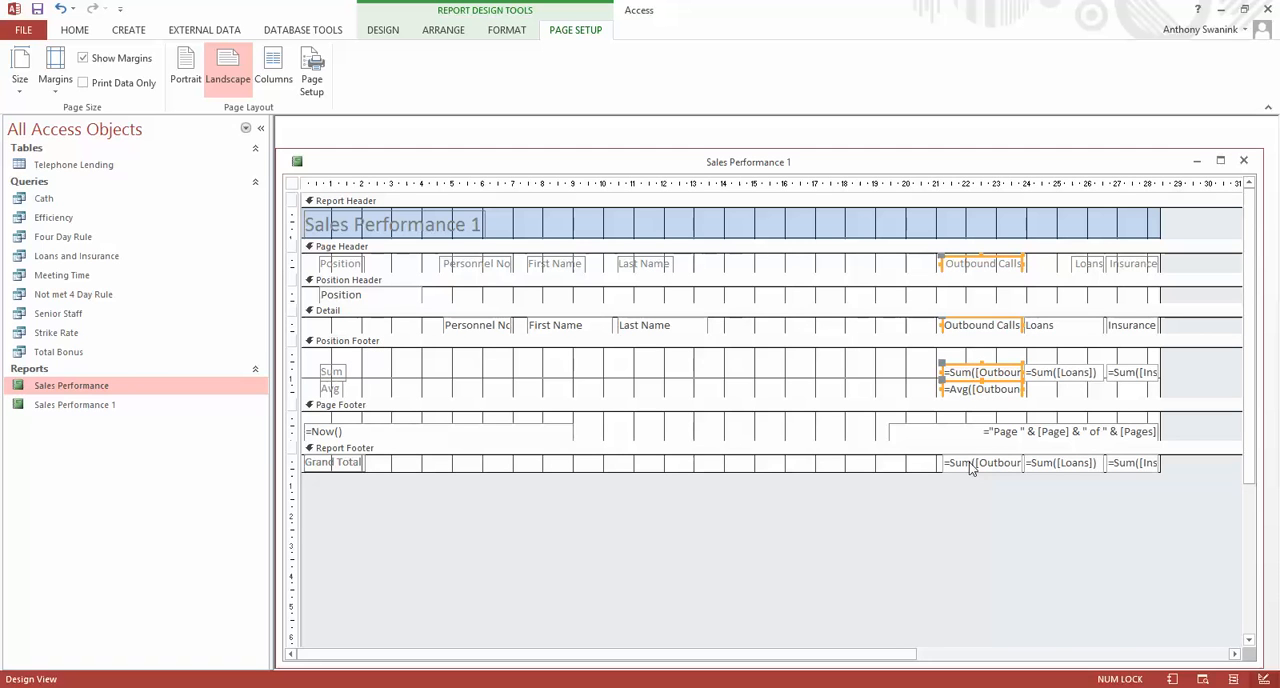
{"action": "left_click", "coordinate": [970, 466], "text": "shift"}
{"action": "key", "text": "Left"}
{"action": "key", "text": "Left"}
{"action": "key", "text": "Left"}
{"action": "key", "text": "Left"}
{"action": "key", "text": "Left"}
{"action": "key", "text": "Left"}
{"action": "key", "text": "Left"}
{"action": "key", "text": "Left"}
{"action": "key", "text": "Left"}
{"action": "key", "text": "Left"}
{"action": "key", "text": "Left"}
{"action": "key", "text": "Left"}
{"action": "key", "text": "Left"}
{"action": "key", "text": "Left"}
{"action": "key", "text": "Left"}
{"action": "key", "text": "Left"}
{"action": "key", "text": "Left"}
{"action": "key", "text": "Left"}
{"action": "key", "text": "Left"}
{"action": "key", "text": "Left"}
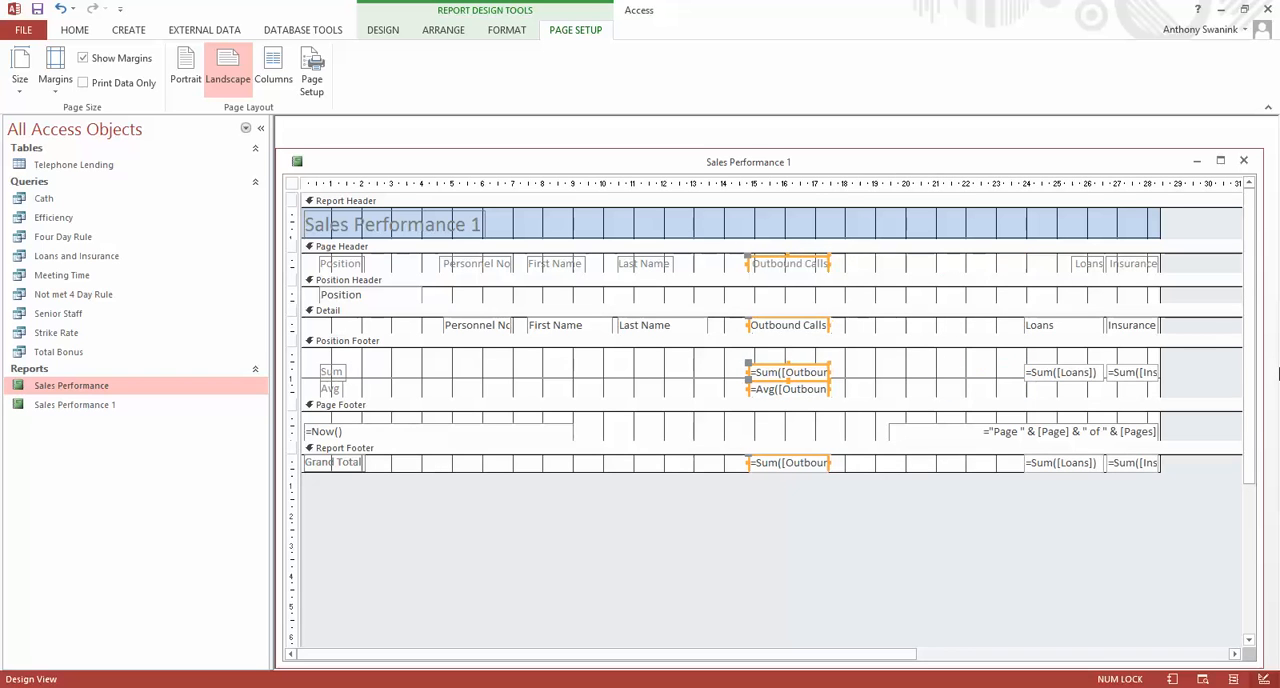
{"action": "key", "text": "Left"}
{"action": "key", "text": "Left"}
{"action": "key", "text": "Left"}
{"action": "key", "text": "Left"}
{"action": "key", "text": "Left"}
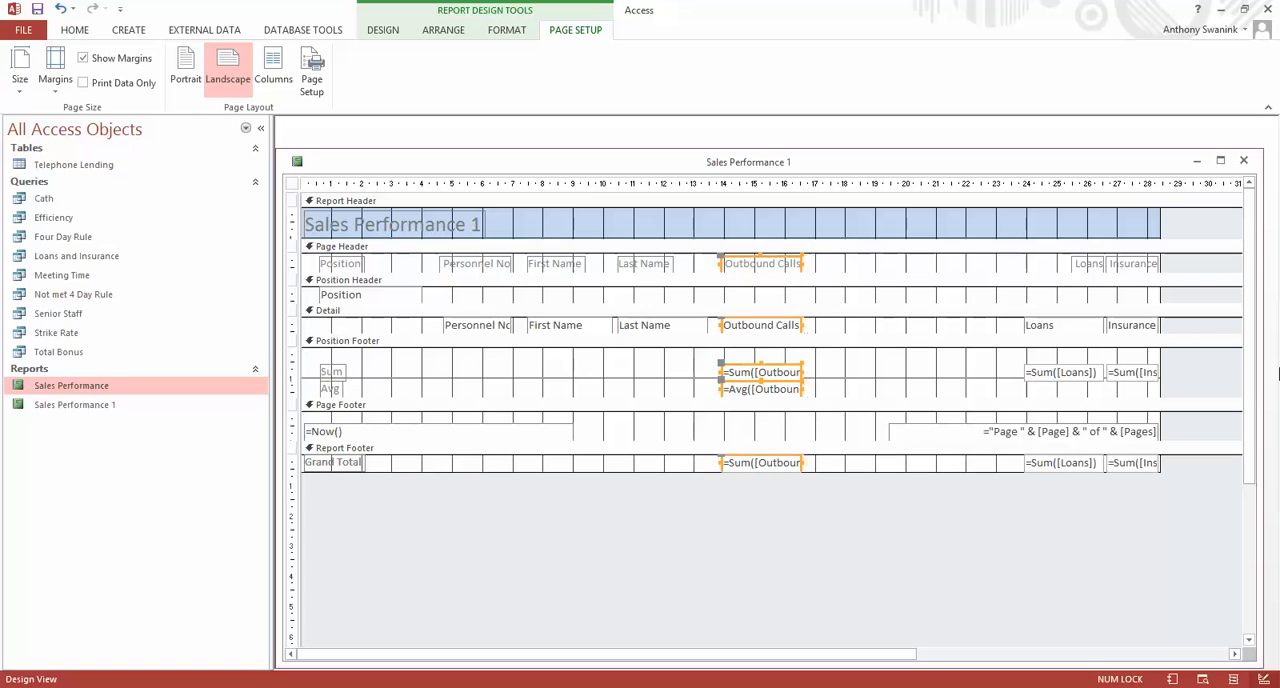
{"action": "key", "text": "Right"}
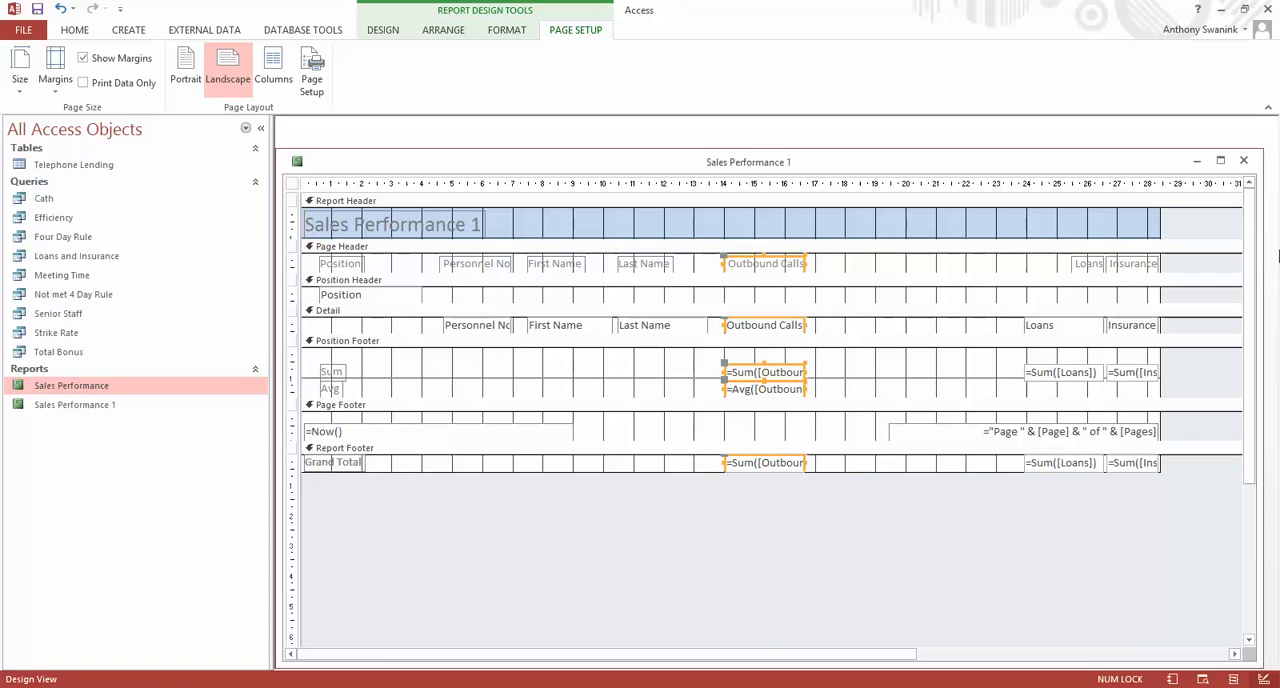
Move the Loans label, detail field, position sum and grand total left together so the field starts at about the 18 cm mark.
{"action": "left_click", "coordinate": [1084, 270]}
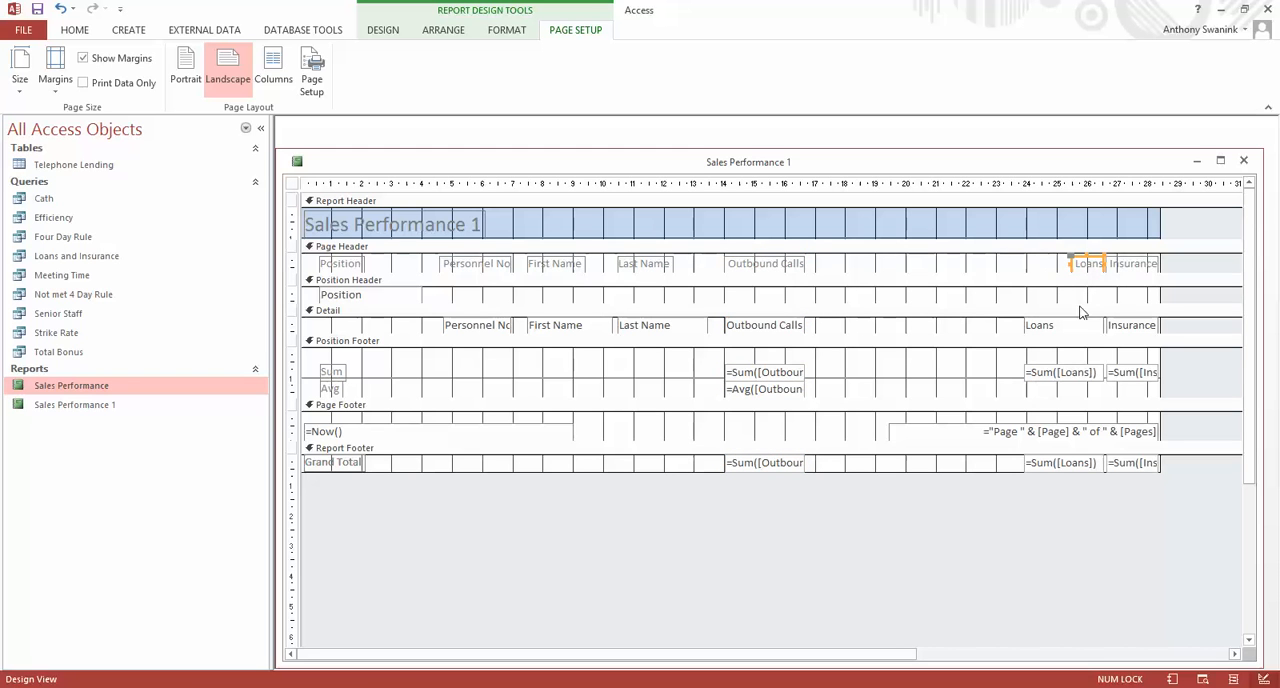
{"action": "left_click", "coordinate": [1053, 330], "text": "shift"}
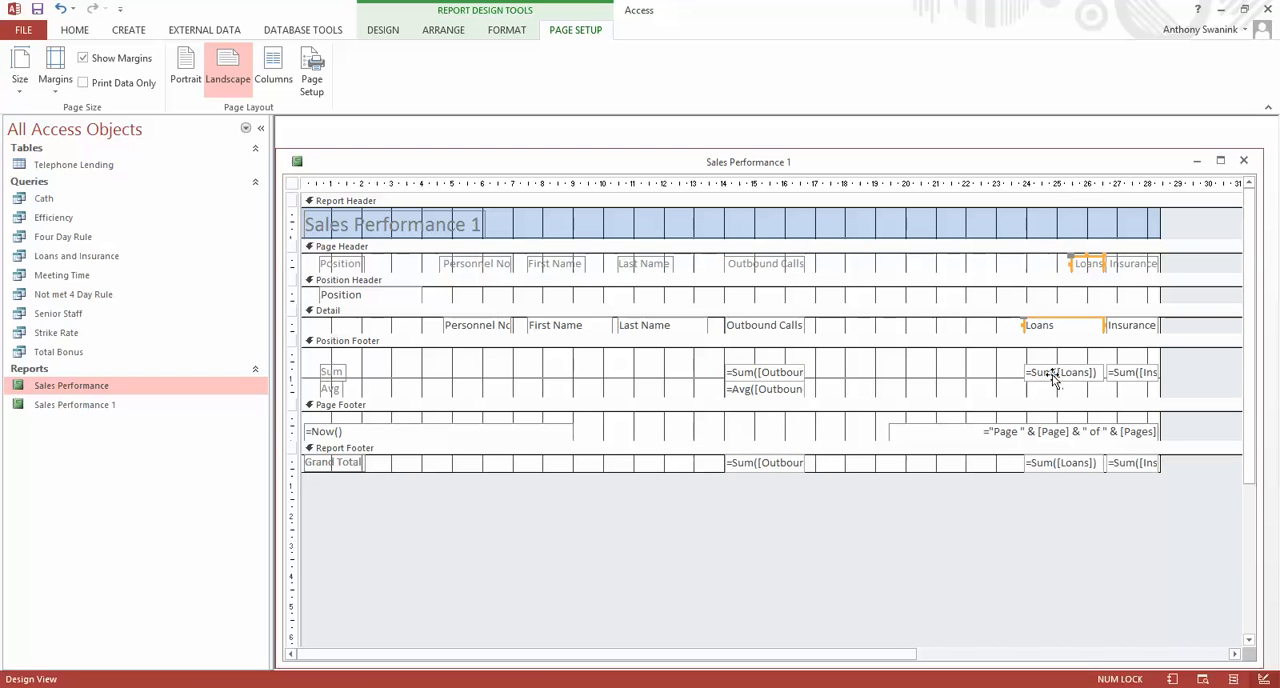
{"action": "left_click", "coordinate": [1058, 372], "text": "shift"}
{"action": "left_click", "coordinate": [1052, 468], "text": "shift"}
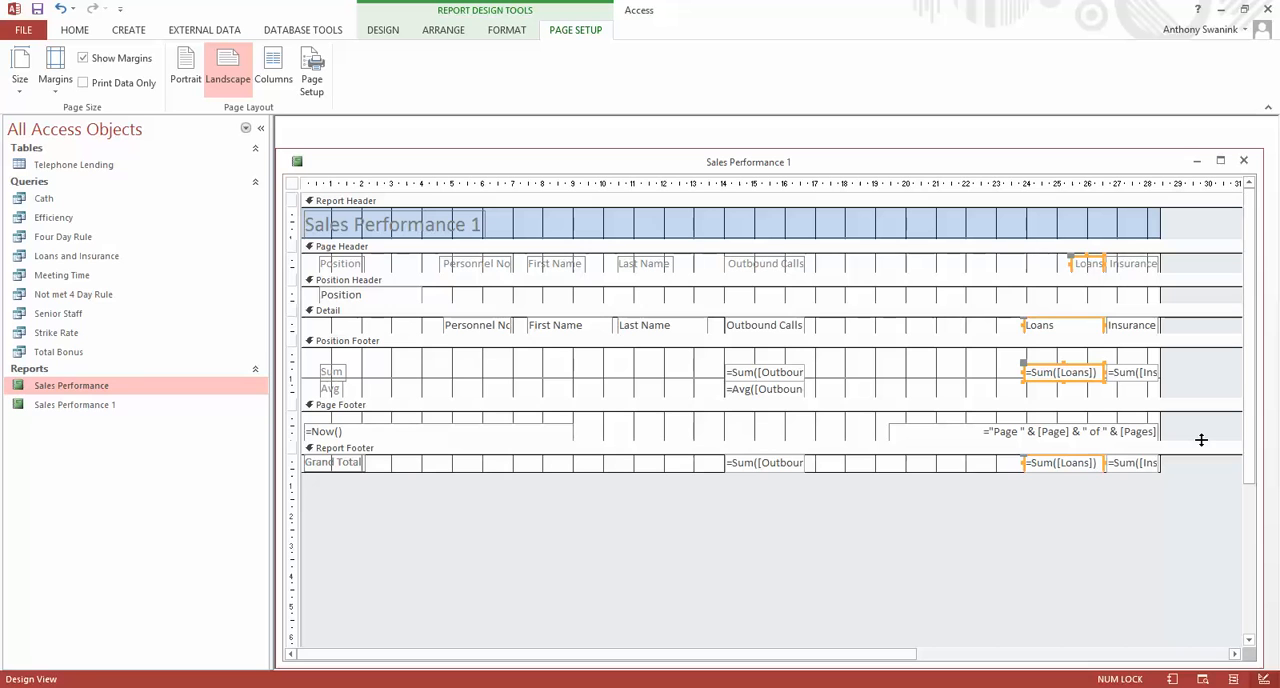
{"action": "key", "text": "Left"}
{"action": "key", "text": "Left"}
{"action": "key", "text": "Left"}
{"action": "key", "text": "Left"}
{"action": "key", "text": "Left"}
{"action": "key", "text": "Left"}
{"action": "key", "text": "Left"}
{"action": "key", "text": "Left"}
{"action": "key", "text": "Left"}
{"action": "key", "text": "Left"}
{"action": "key", "text": "Left"}
{"action": "key", "text": "Left"}
{"action": "key", "text": "Left"}
{"action": "key", "text": "Left"}
{"action": "key", "text": "Left"}
{"action": "key", "text": "Left"}
{"action": "key", "text": "Left"}
{"action": "key", "text": "Left"}
{"action": "key", "text": "Left"}
{"action": "key", "text": "Left"}
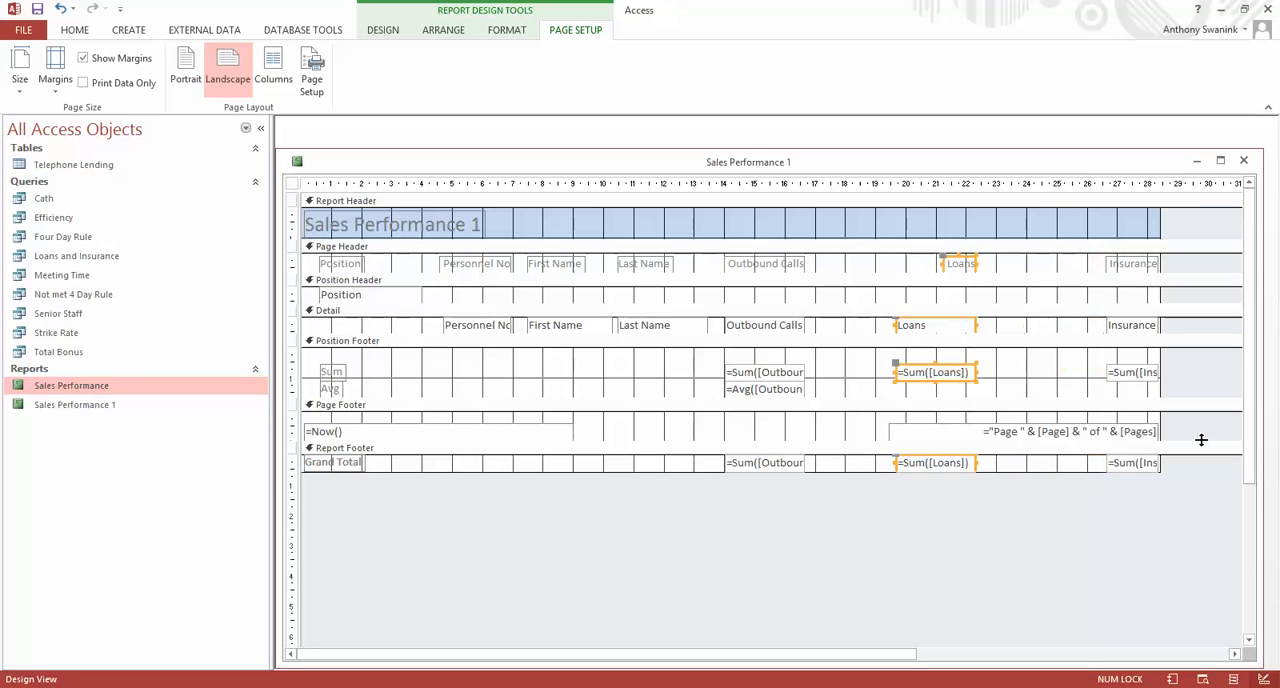
{"action": "key", "text": "Left"}
{"action": "key", "text": "Left"}
{"action": "key", "text": "Left"}
{"action": "key", "text": "Left"}
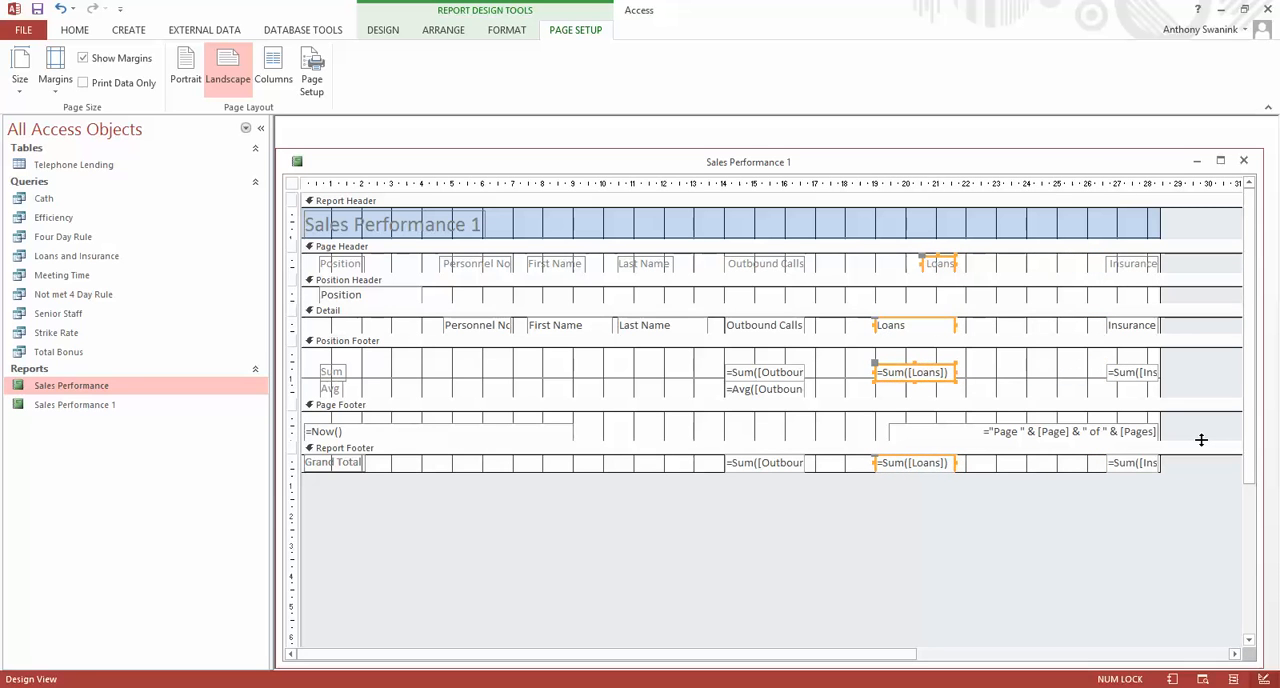
{"action": "key", "text": "Left"}
{"action": "key", "text": "Left"}
{"action": "key", "text": "Left"}
{"action": "key", "text": "Left"}
{"action": "key", "text": "Left"}
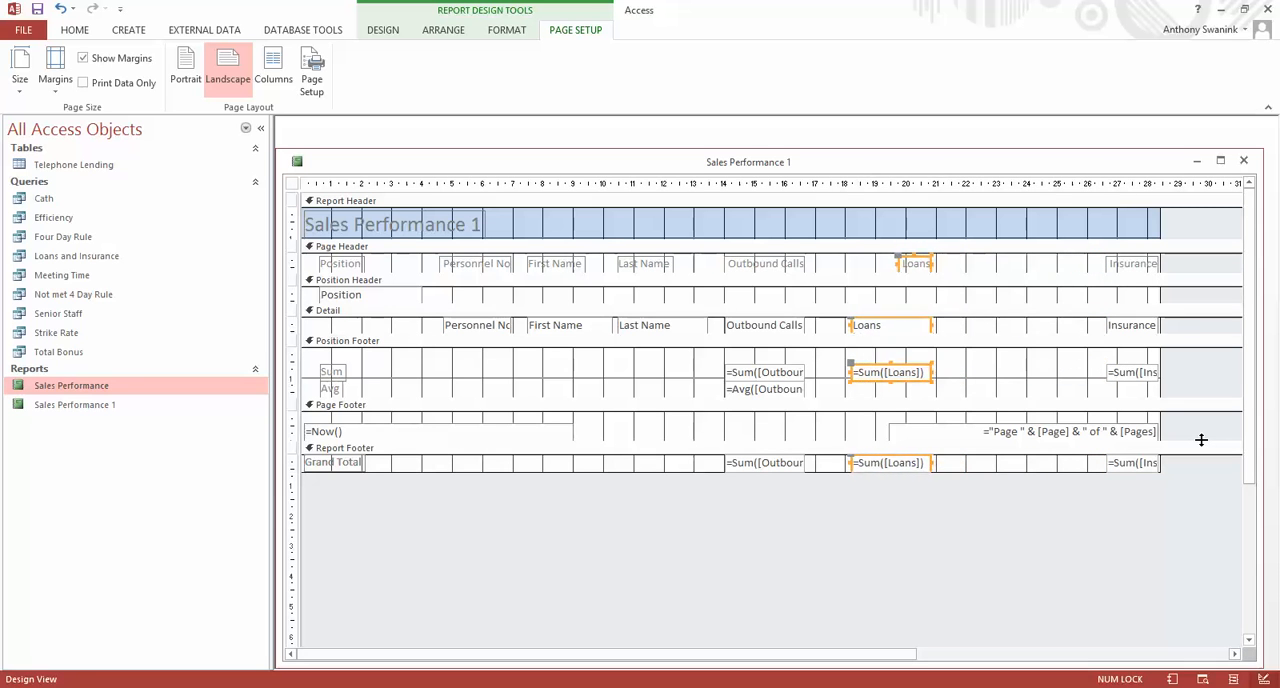
{"action": "key", "text": "Left"}
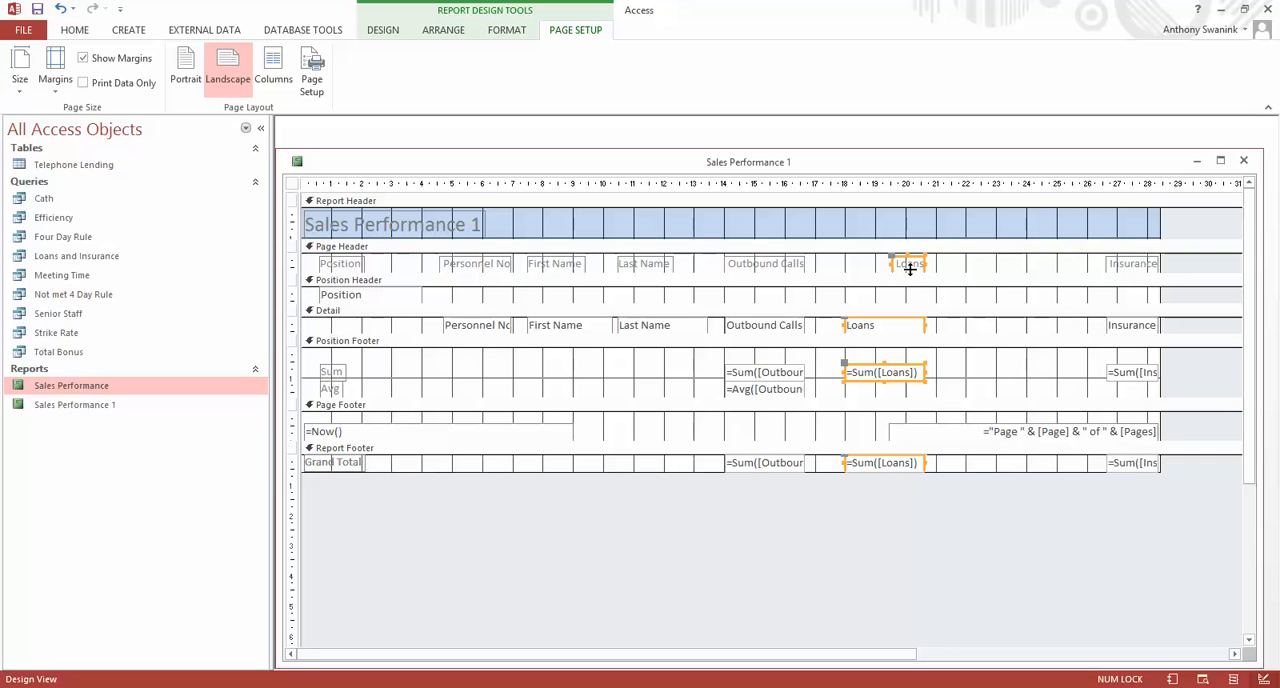
Widen the Loans label in the Page Header leftward to about the 18 cm mark, matching the Loans field below.
{"action": "left_click", "coordinate": [951, 271]}
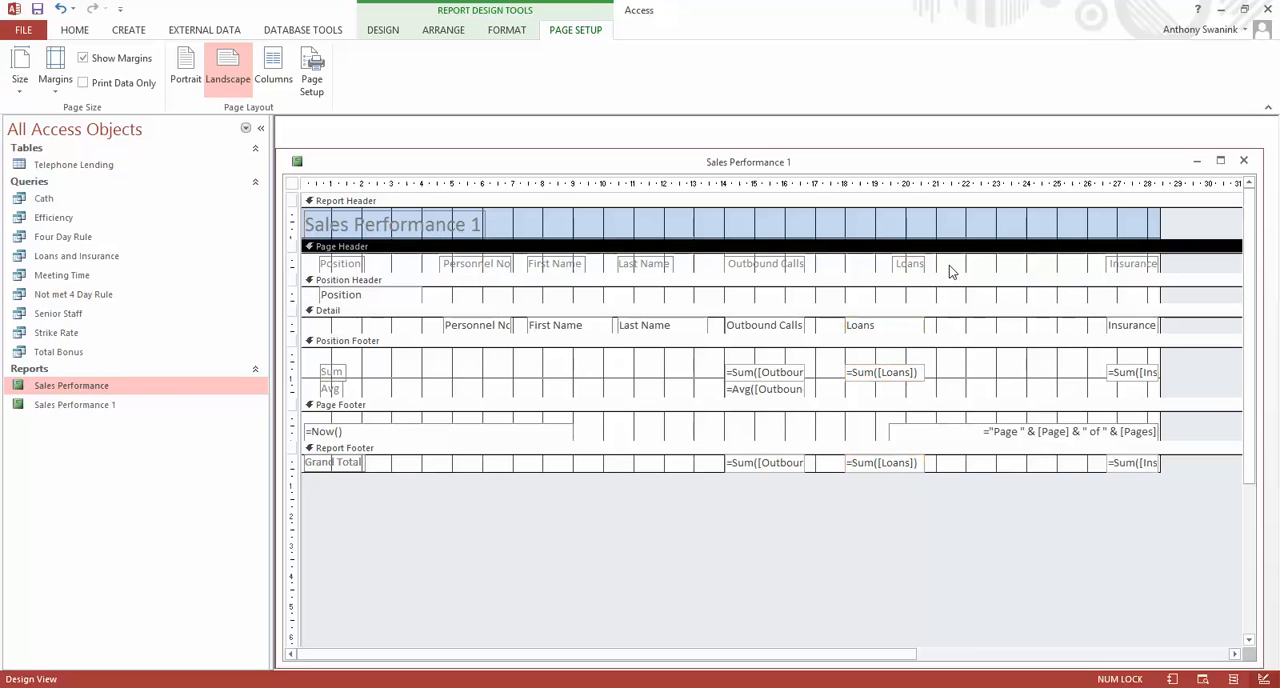
{"action": "left_click", "coordinate": [913, 266]}
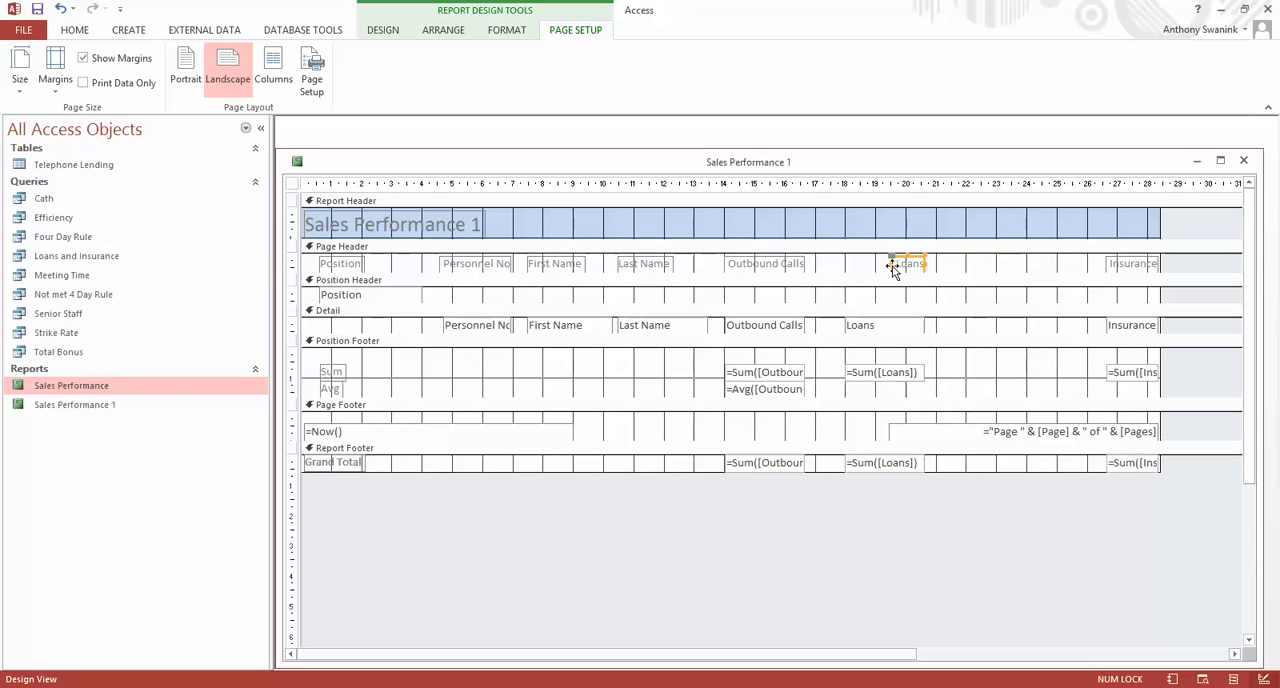
{"action": "left_click_drag", "start_coordinate": [890, 265], "coordinate": [846, 263]}
Move the Insurance label, detail field, position sum and grand total left together to start just past the 21 cm mark.
{"action": "left_click", "coordinate": [1137, 270]}
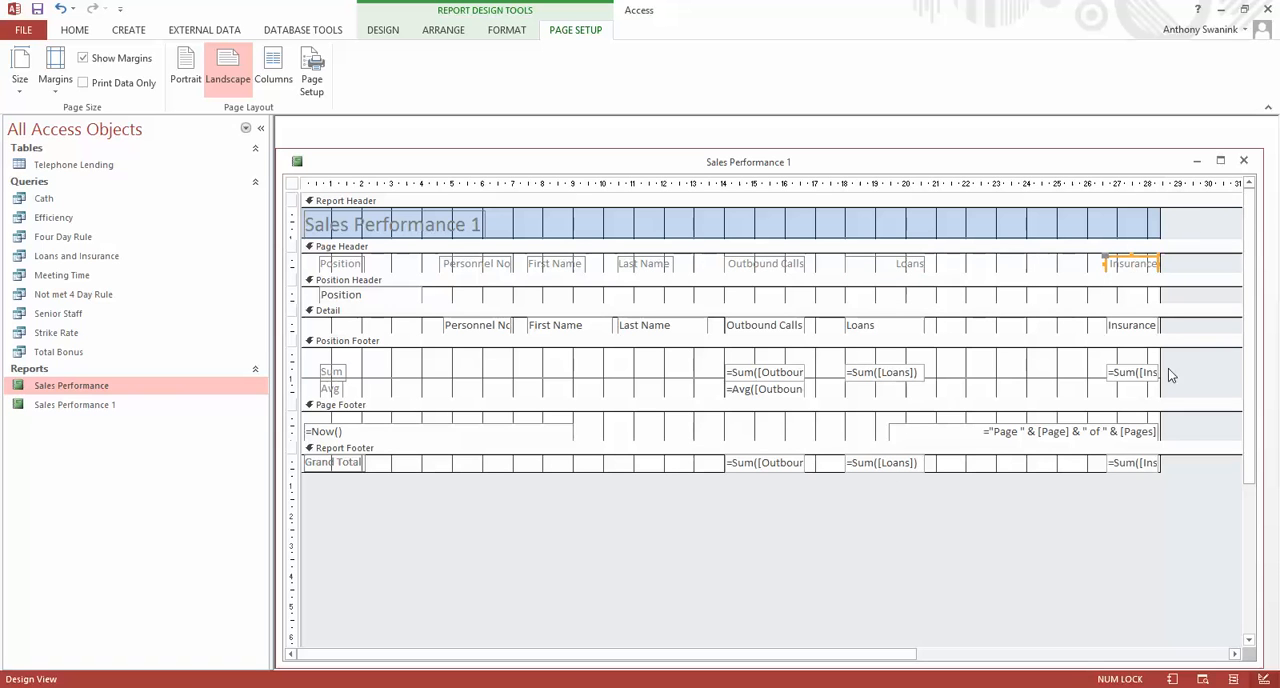
{"action": "left_click", "coordinate": [1137, 328], "text": "shift"}
{"action": "left_click", "coordinate": [1135, 372], "text": "shift"}
{"action": "left_click", "coordinate": [1140, 462], "text": "shift"}
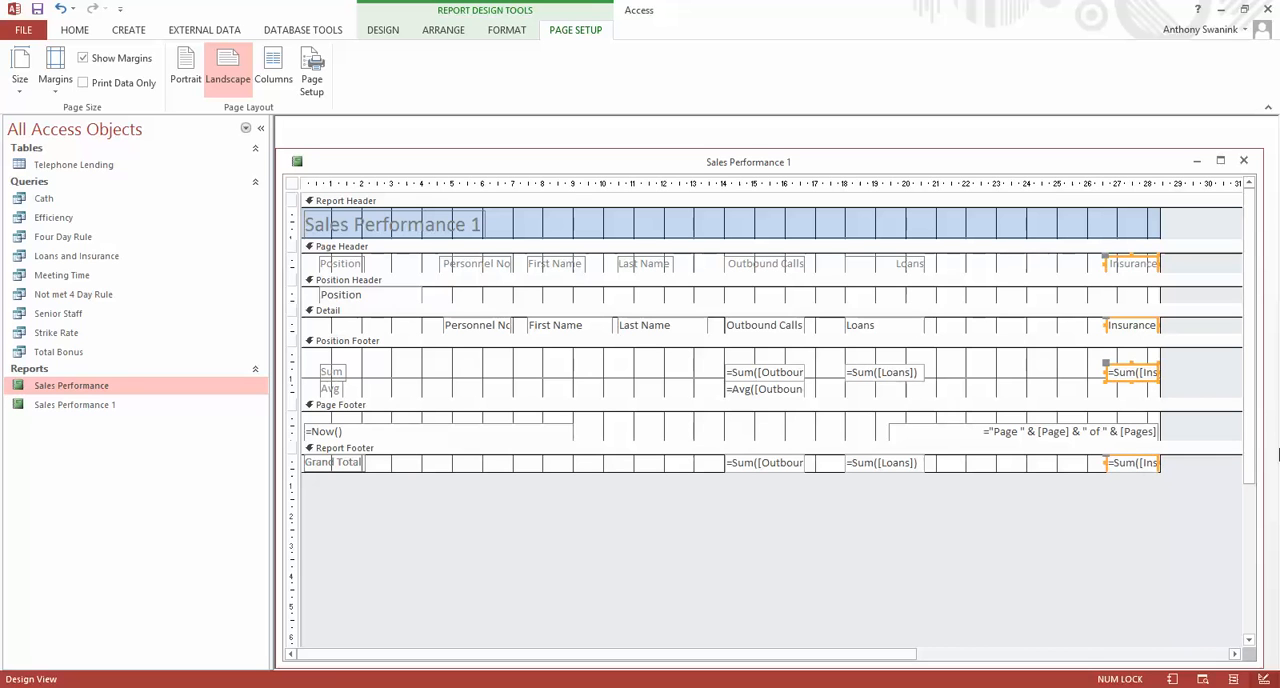
{"action": "key", "text": "Left"}
{"action": "key", "text": "Left"}
{"action": "key", "text": "Left"}
{"action": "key", "text": "Left"}
{"action": "key", "text": "Left"}
{"action": "key", "text": "Left"}
{"action": "key", "text": "Left"}
{"action": "key", "text": "Left"}
{"action": "key", "text": "Left"}
{"action": "key", "text": "Left"}
{"action": "key", "text": "Left"}
{"action": "key", "text": "Left"}
{"action": "key", "text": "Left"}
{"action": "key", "text": "Left"}
{"action": "key", "text": "Left"}
{"action": "key", "text": "Left"}
{"action": "key", "text": "Left"}
{"action": "key", "text": "Left"}
{"action": "key", "text": "Left"}
{"action": "key", "text": "Left"}
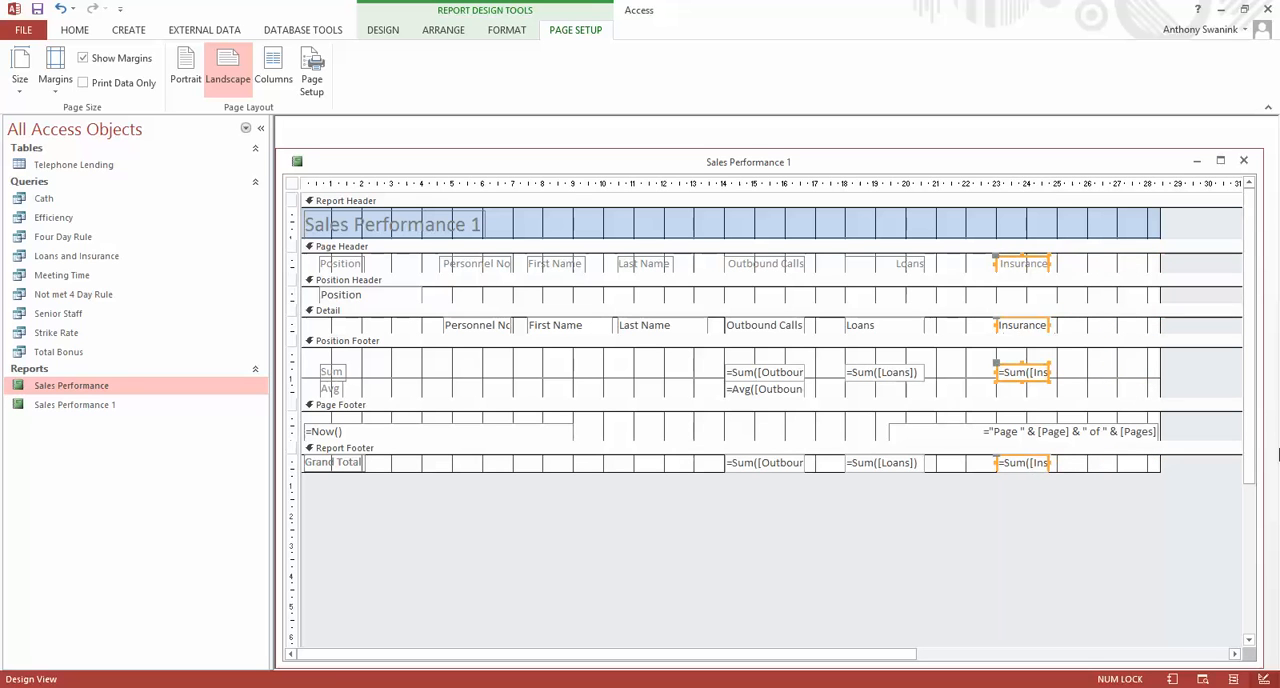
{"action": "key", "text": "Left"}
{"action": "key", "text": "Left"}
{"action": "key", "text": "Left"}
{"action": "key", "text": "Left"}
{"action": "key", "text": "Left"}
{"action": "key", "text": "Left"}
{"action": "key", "text": "Left"}
{"action": "key", "text": "Left"}
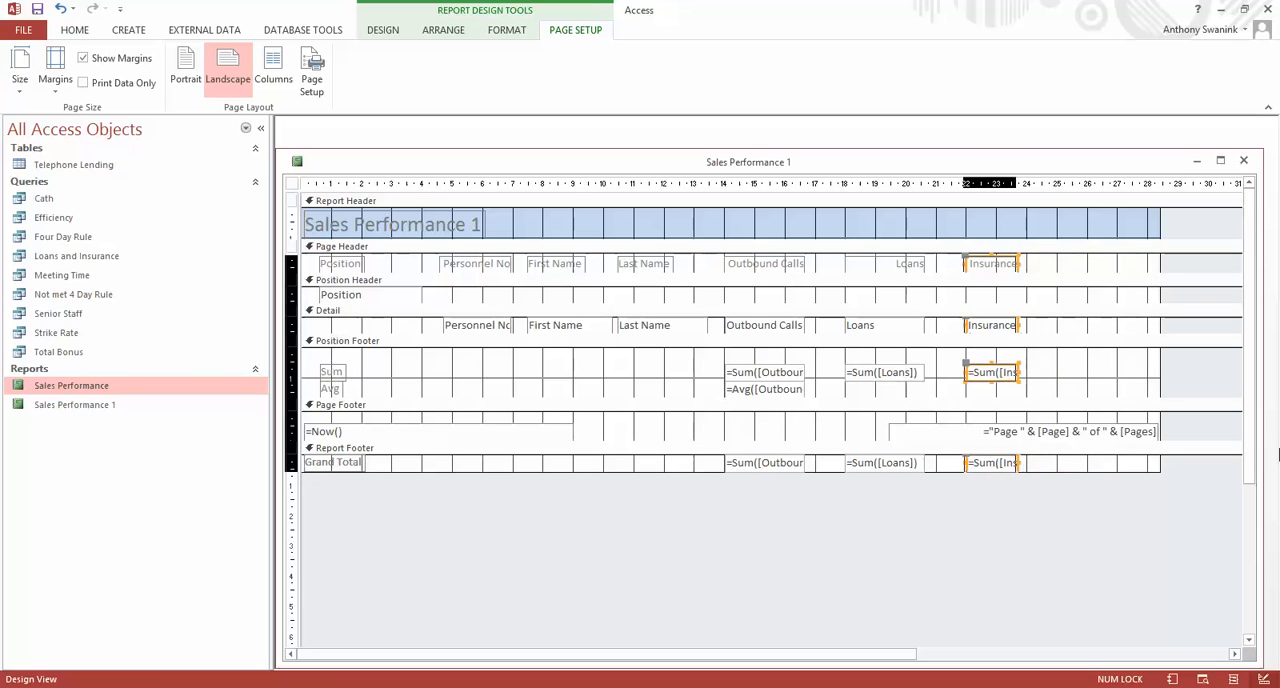
{"action": "key", "text": "Left"}
{"action": "key", "text": "Left"}
{"action": "key", "text": "Left"}
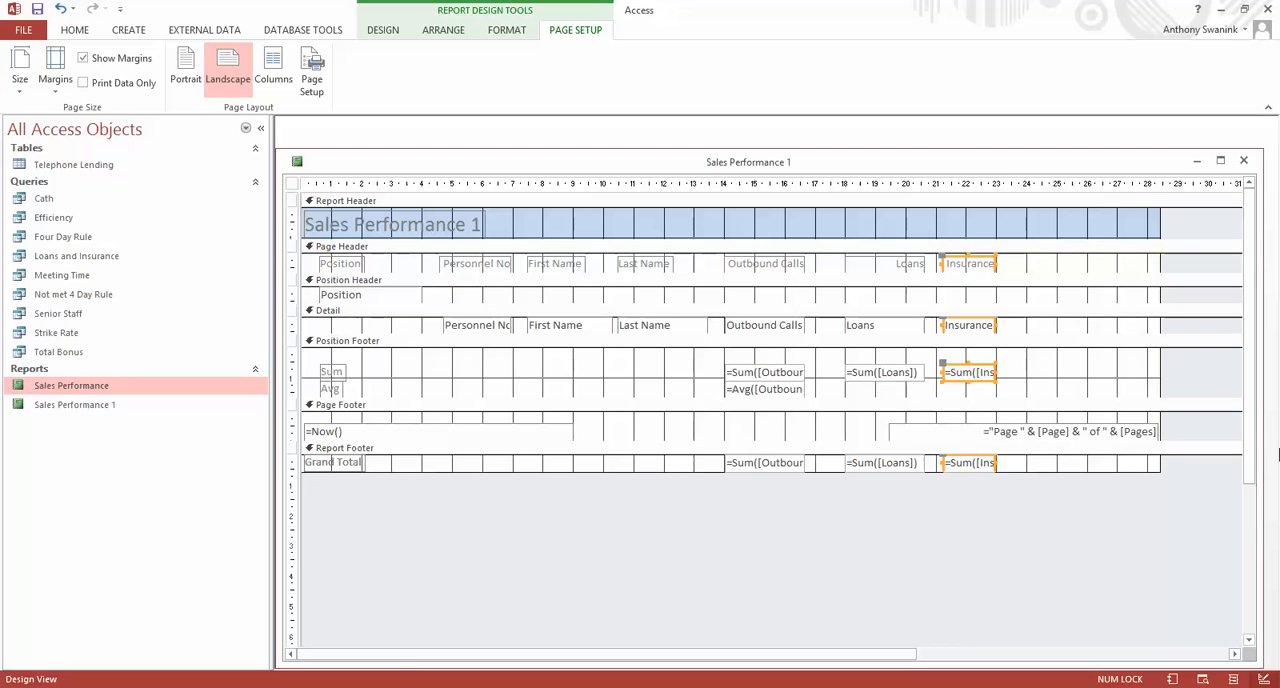
Widen the Insurance label, detail field, position sum and grand total together rightward to about the 23.5 cm mark.
{"action": "left_click", "coordinate": [998, 268]}
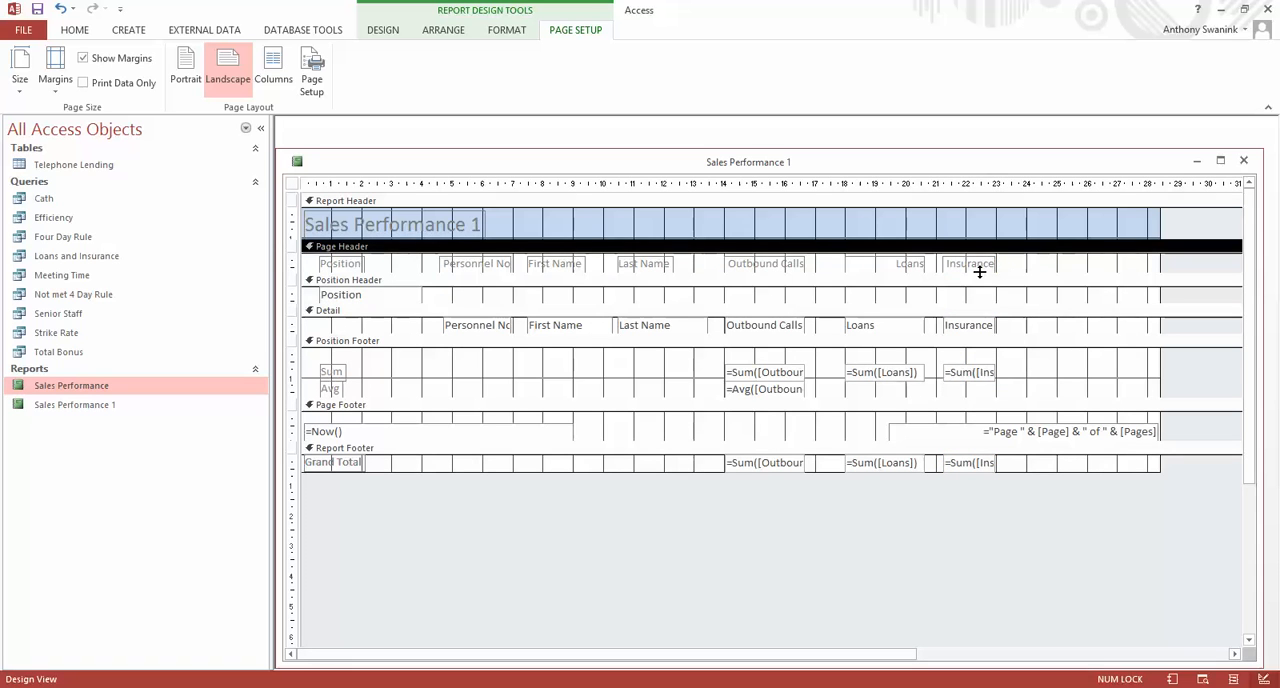
{"action": "left_click", "coordinate": [976, 266]}
{"action": "left_click", "coordinate": [978, 330], "text": "shift"}
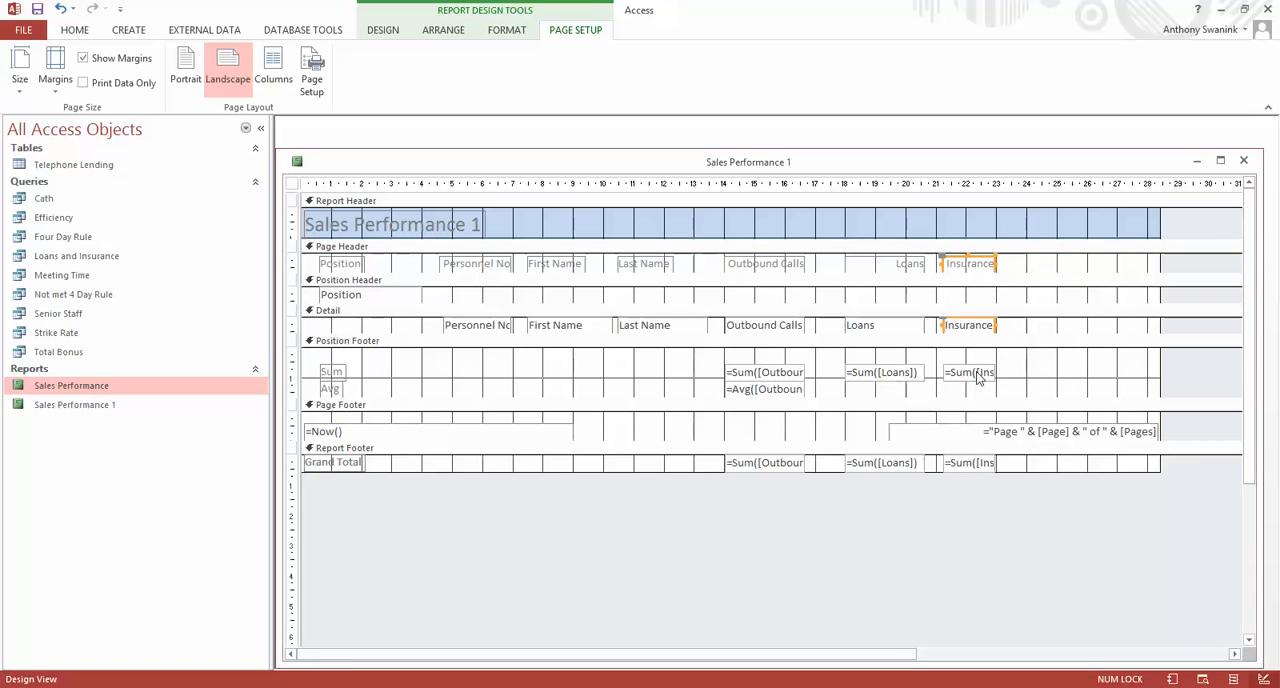
{"action": "left_click", "coordinate": [976, 378], "text": "shift"}
{"action": "left_click", "coordinate": [978, 466], "text": "shift"}
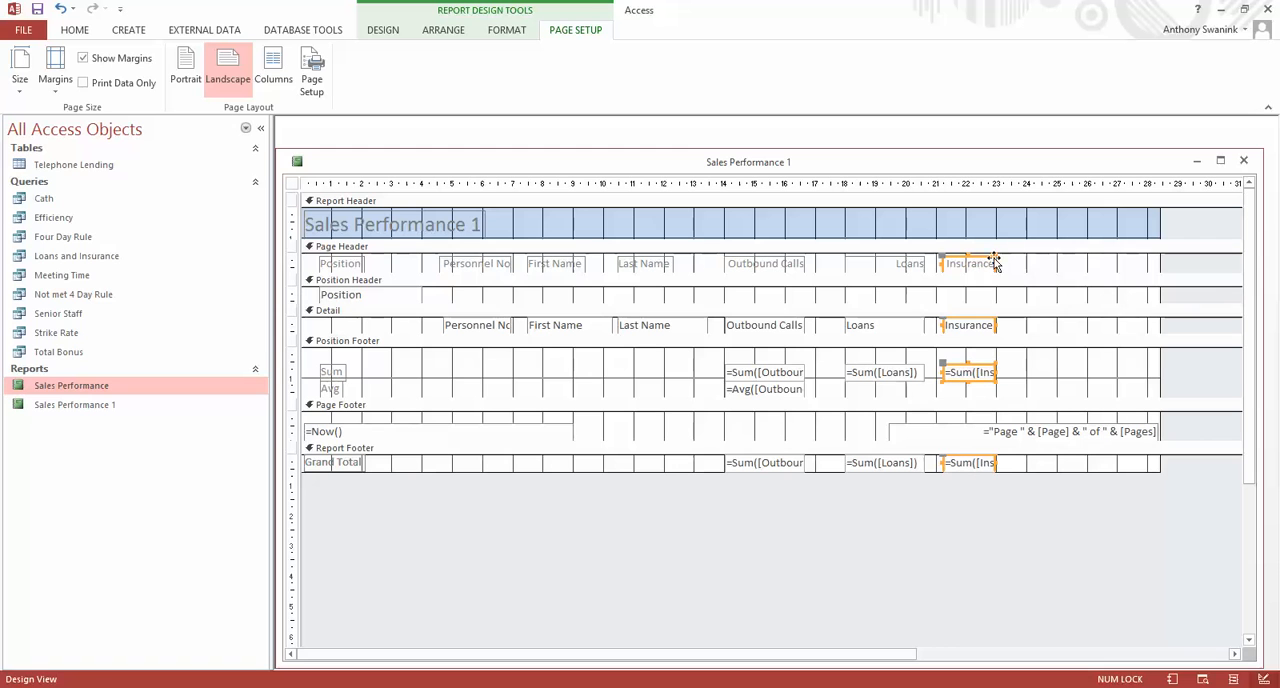
{"action": "left_click_drag", "start_coordinate": [997, 263], "coordinate": [1013, 258]}
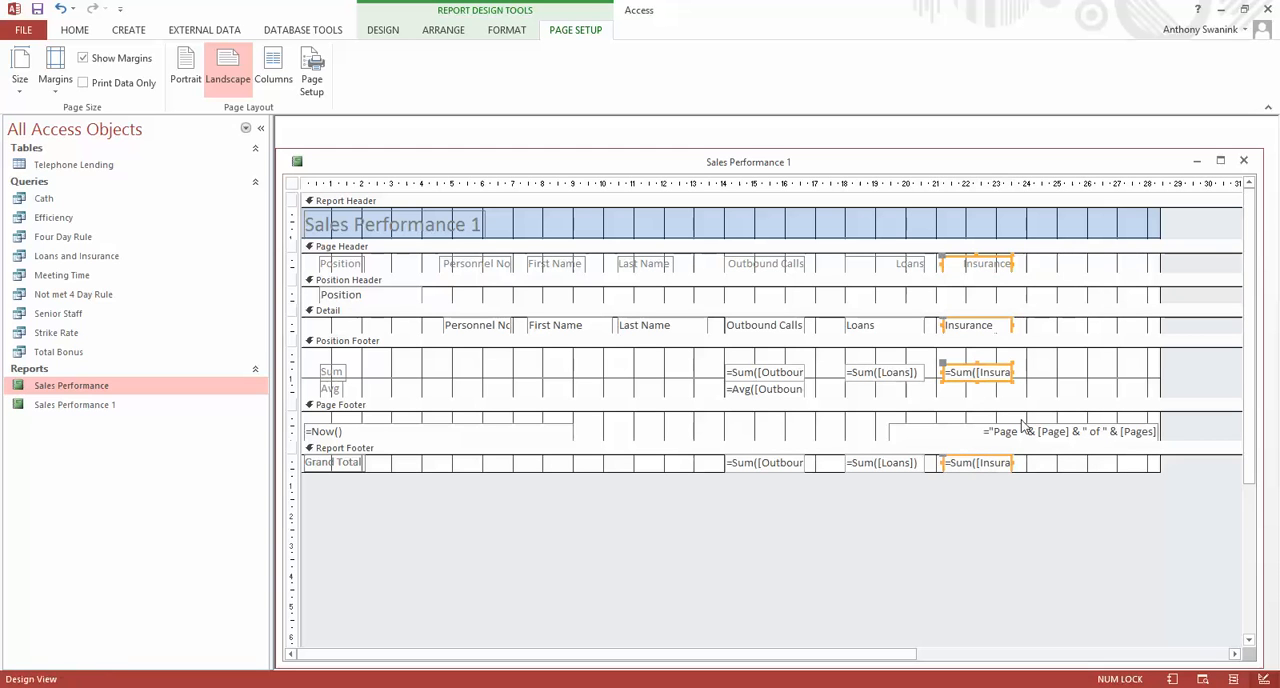
Review the full report in Report View, examining the column spacing, position sums and averages, and the grand total row.
{"action": "left_click", "coordinate": [379, 31]}
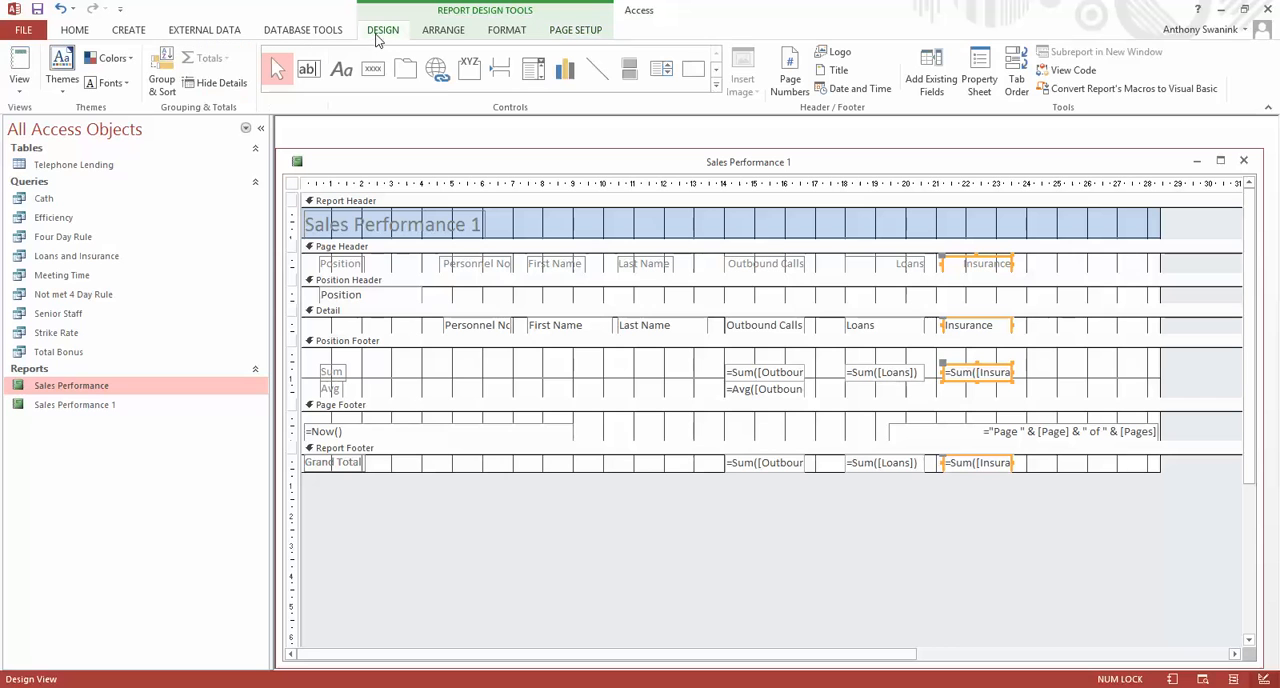
{"action": "left_click", "coordinate": [19, 88]}
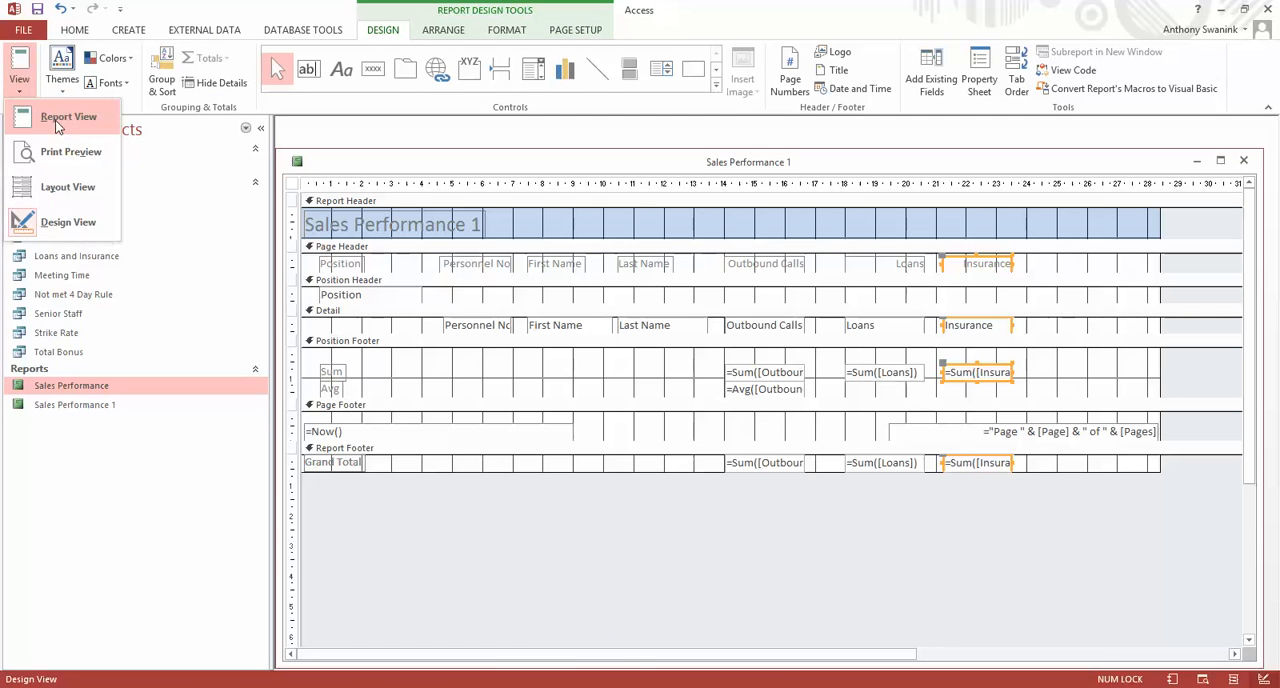
{"action": "left_click", "coordinate": [58, 116]}
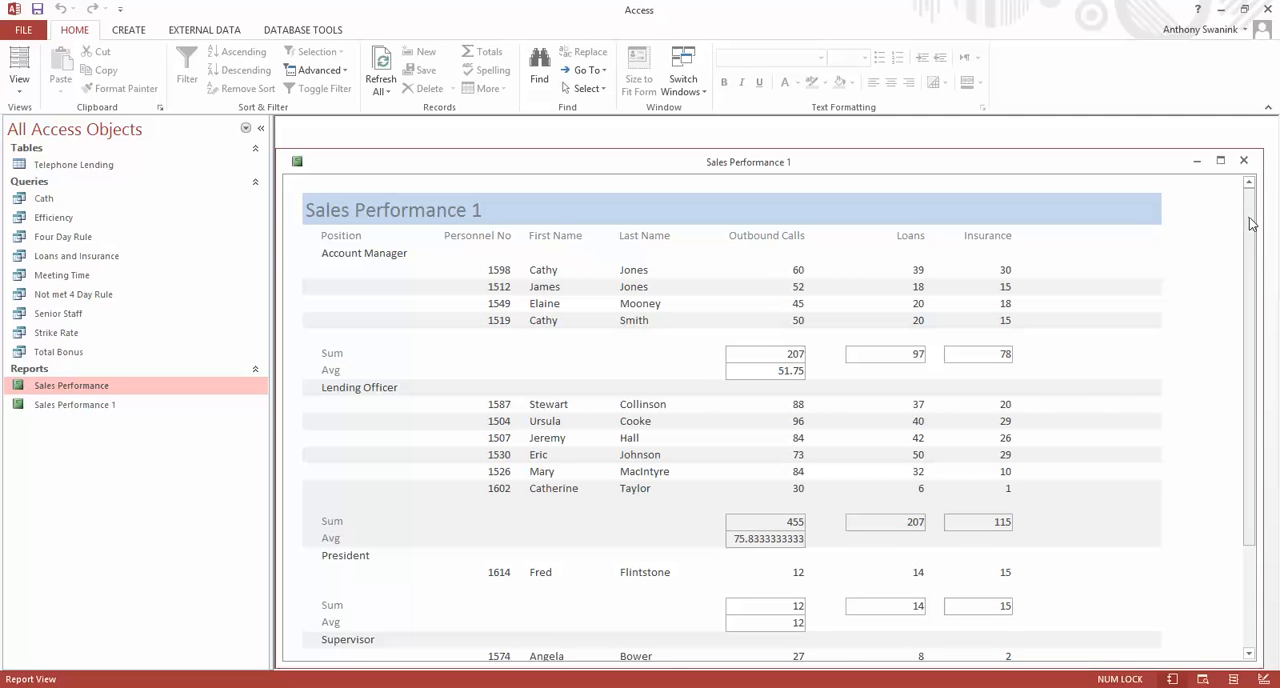
{"action": "left_click_drag", "start_coordinate": [1250, 222], "coordinate": [1237, 371]}
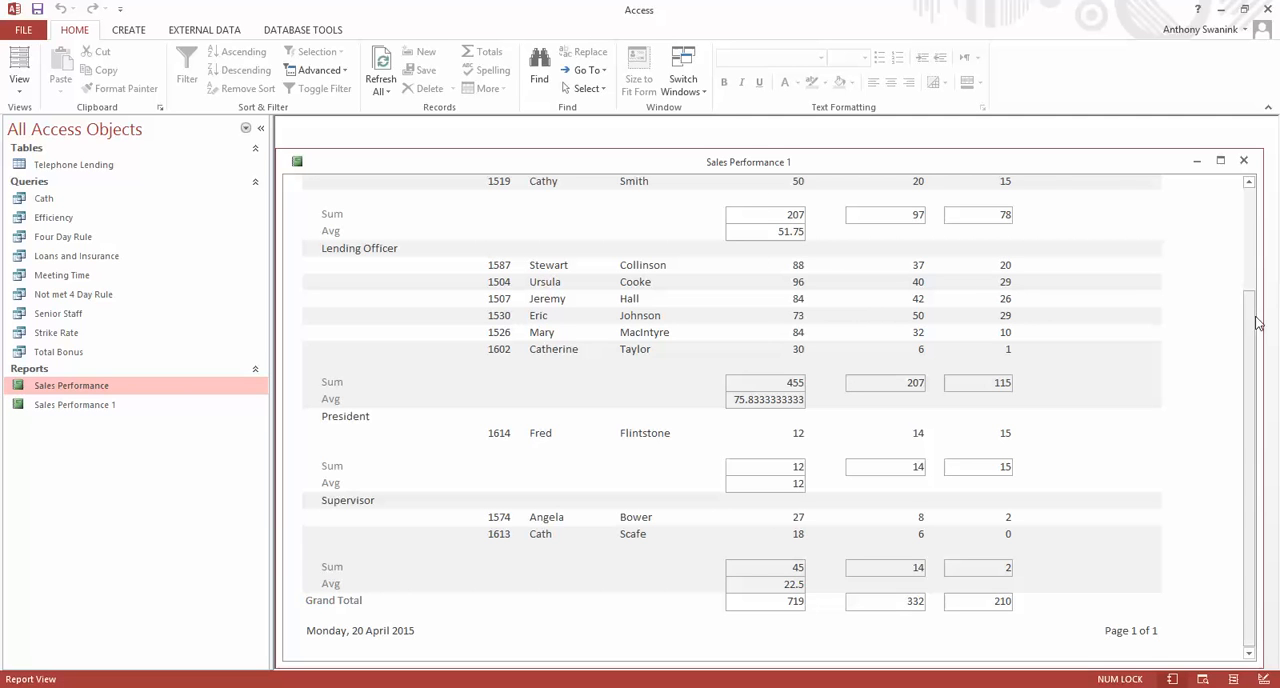
{"action": "left_click_drag", "start_coordinate": [1248, 334], "coordinate": [1248, 208]}
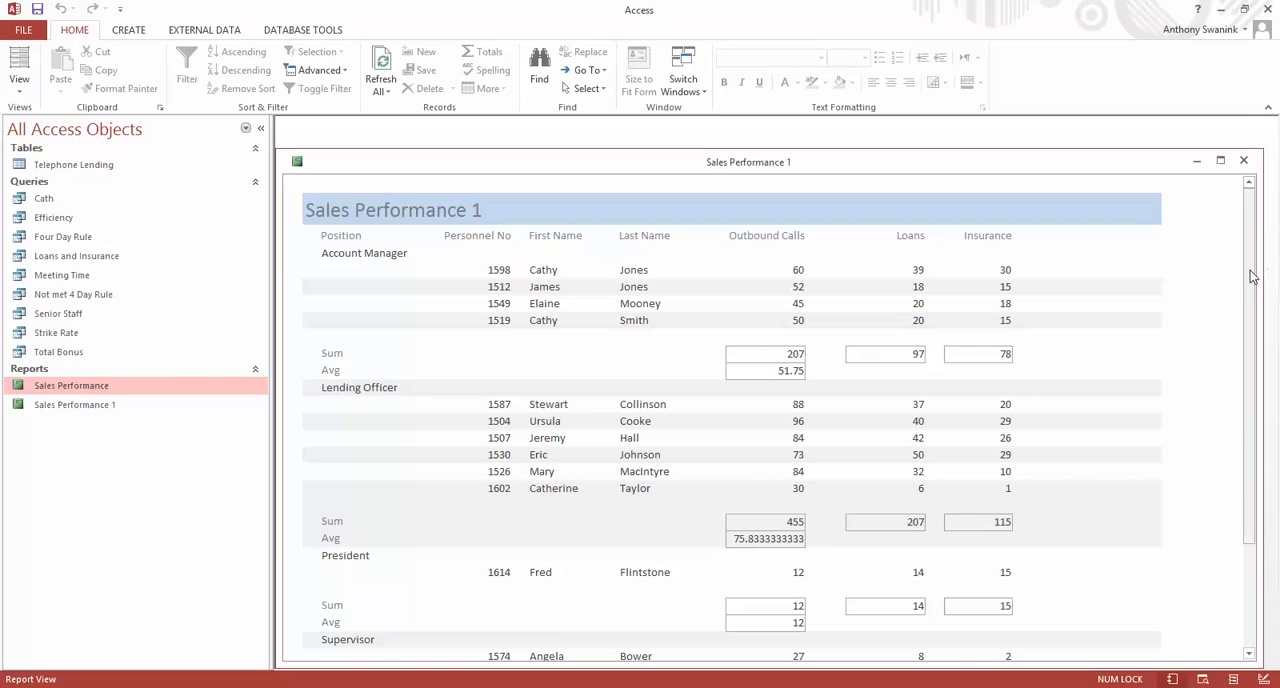
{"action": "left_click_drag", "start_coordinate": [1249, 277], "coordinate": [1259, 434]}
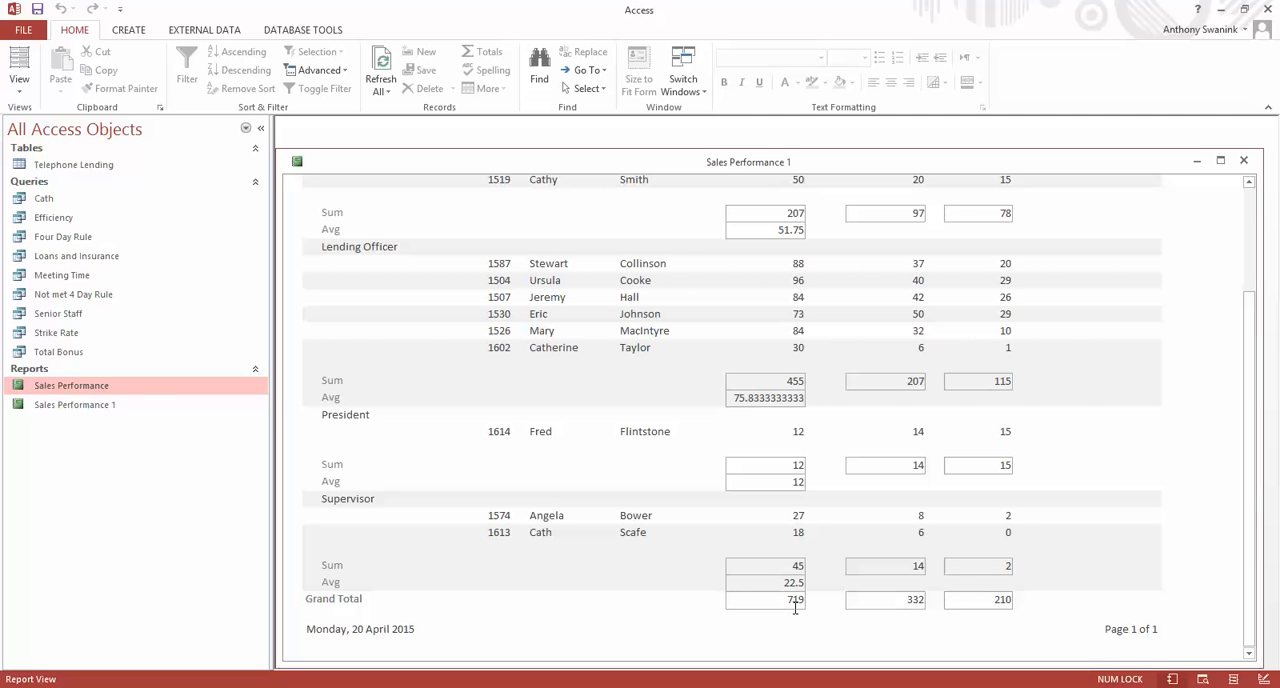
{"action": "left_click_drag", "start_coordinate": [1243, 389], "coordinate": [1271, 291]}
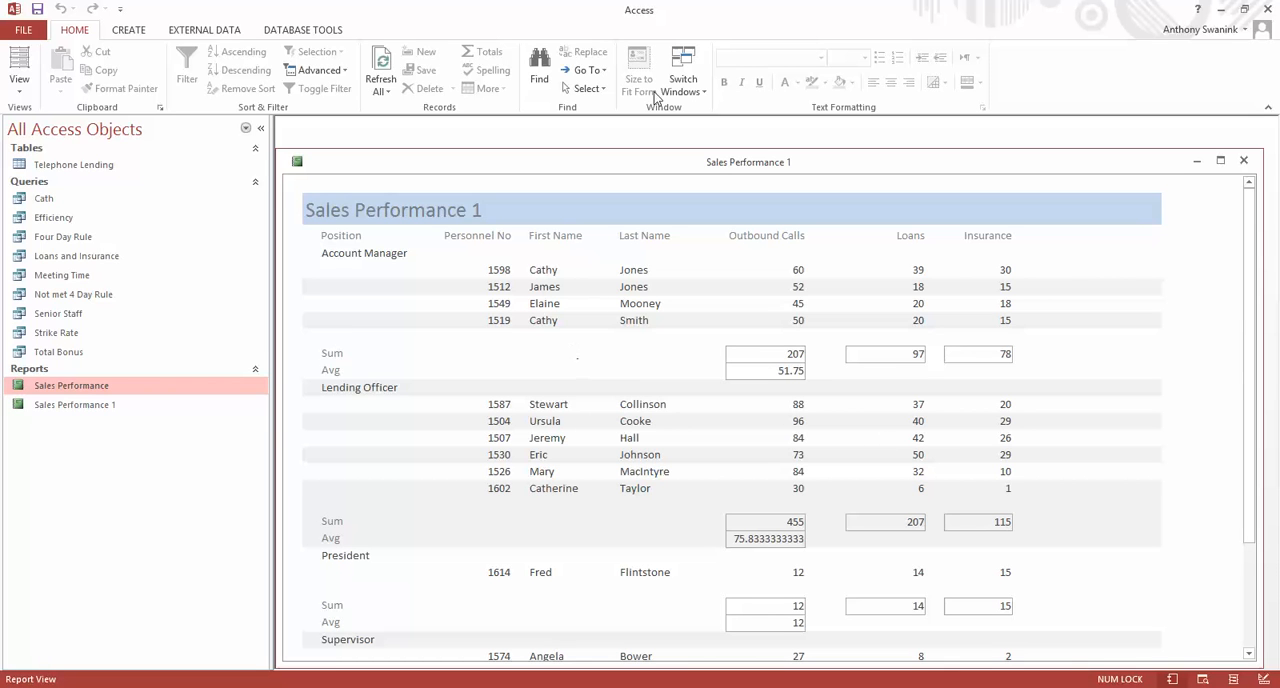
In Design View, move the Position Footer's Sum and Avg labels and all its total fields up together by about 0.5 cm.
{"action": "left_click", "coordinate": [19, 90]}
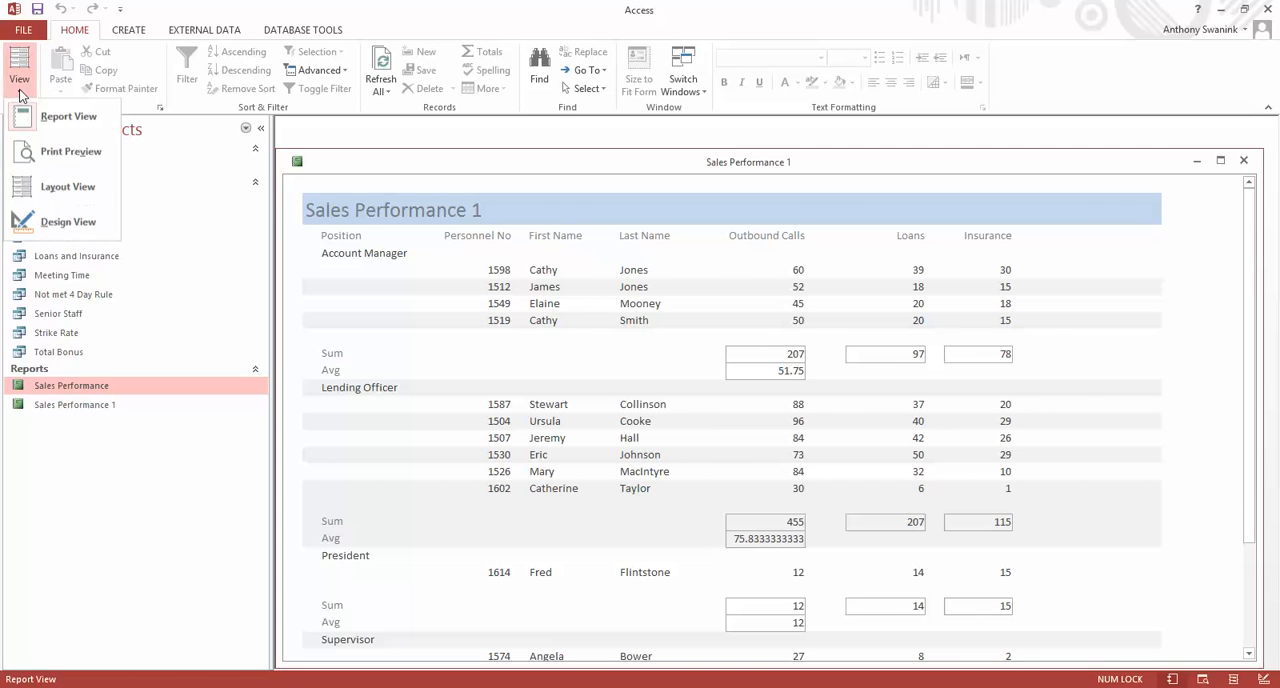
{"action": "left_click", "coordinate": [53, 226]}
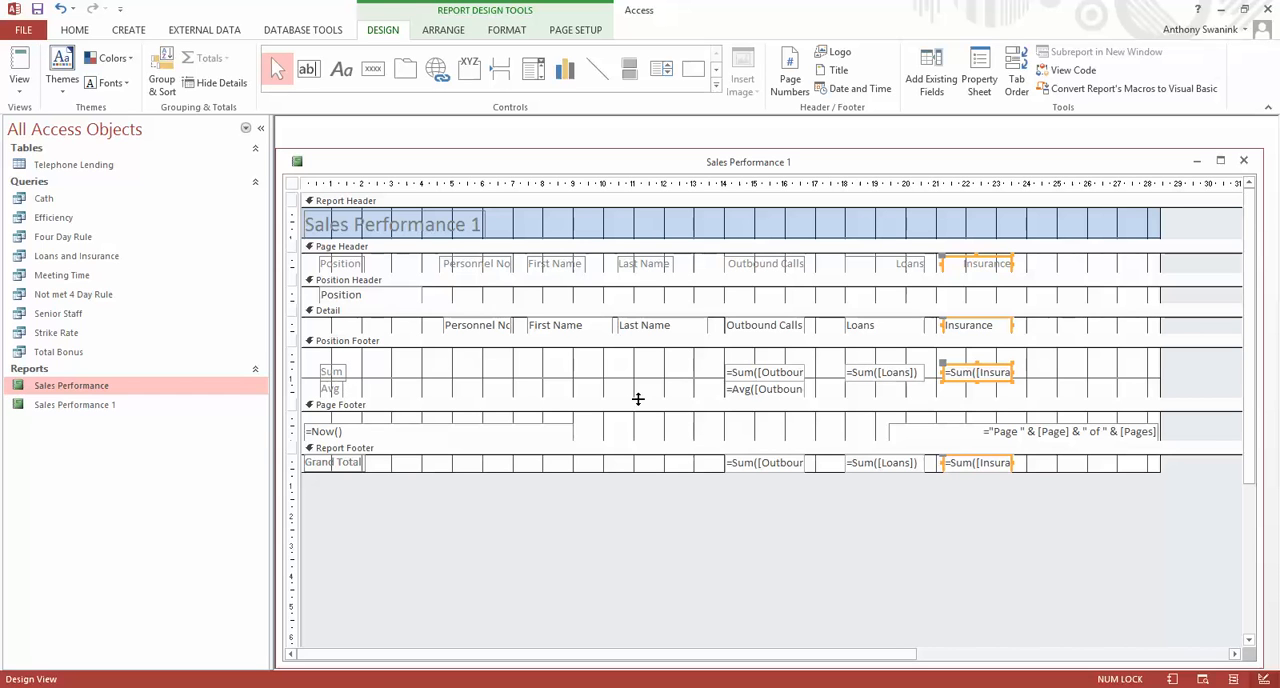
{"action": "left_click", "coordinate": [331, 372]}
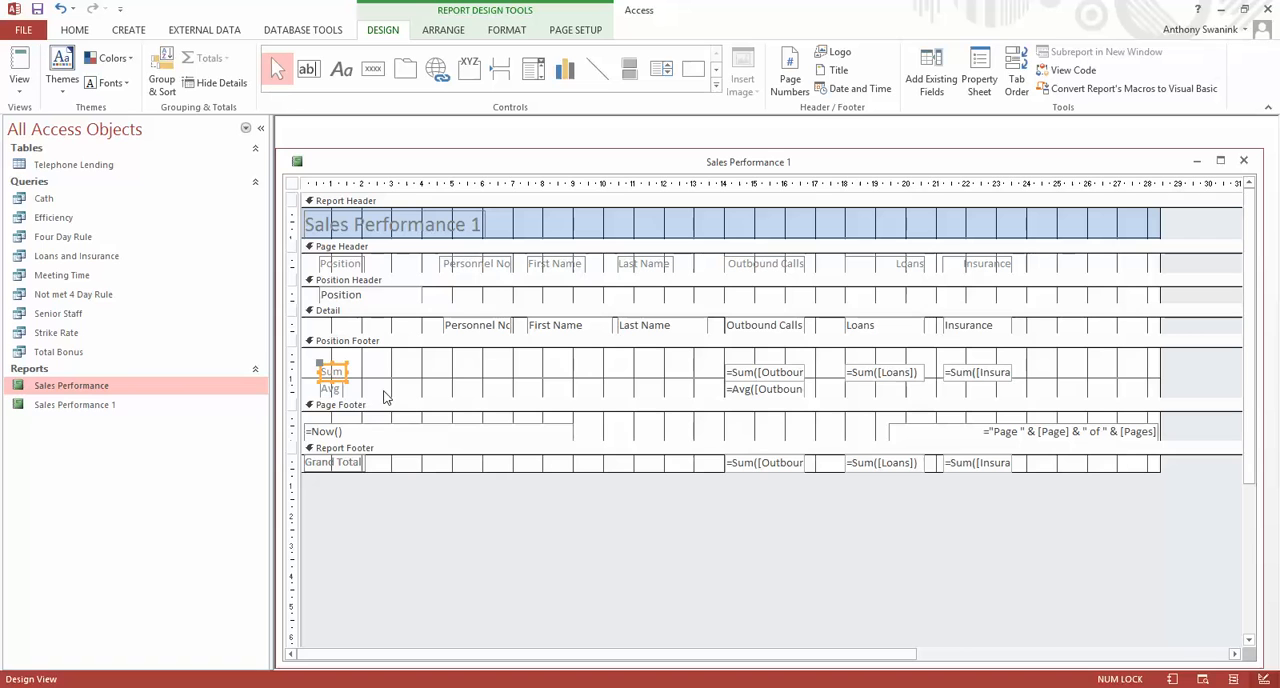
{"action": "left_click", "coordinate": [331, 390], "text": "shift"}
{"action": "left_click", "coordinate": [763, 372], "text": "shift"}
{"action": "left_click", "coordinate": [768, 389], "text": "shift"}
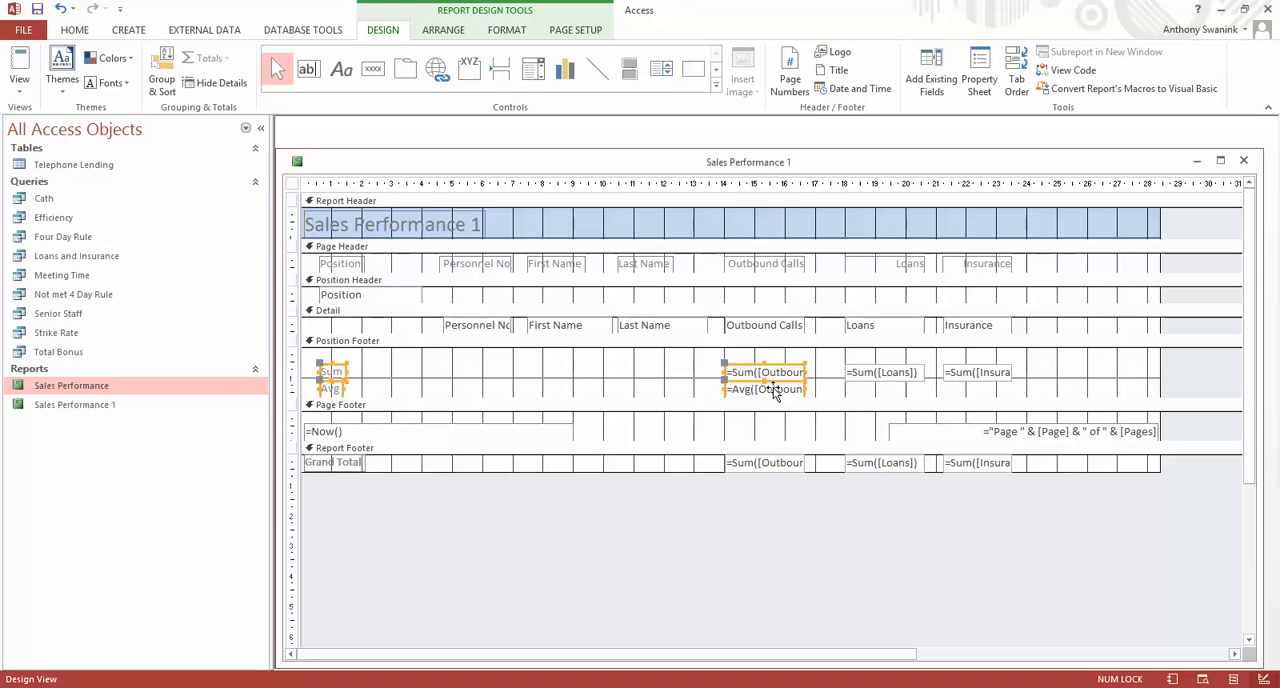
{"action": "left_click", "coordinate": [878, 375], "text": "shift"}
{"action": "left_click", "coordinate": [968, 372], "text": "shift"}
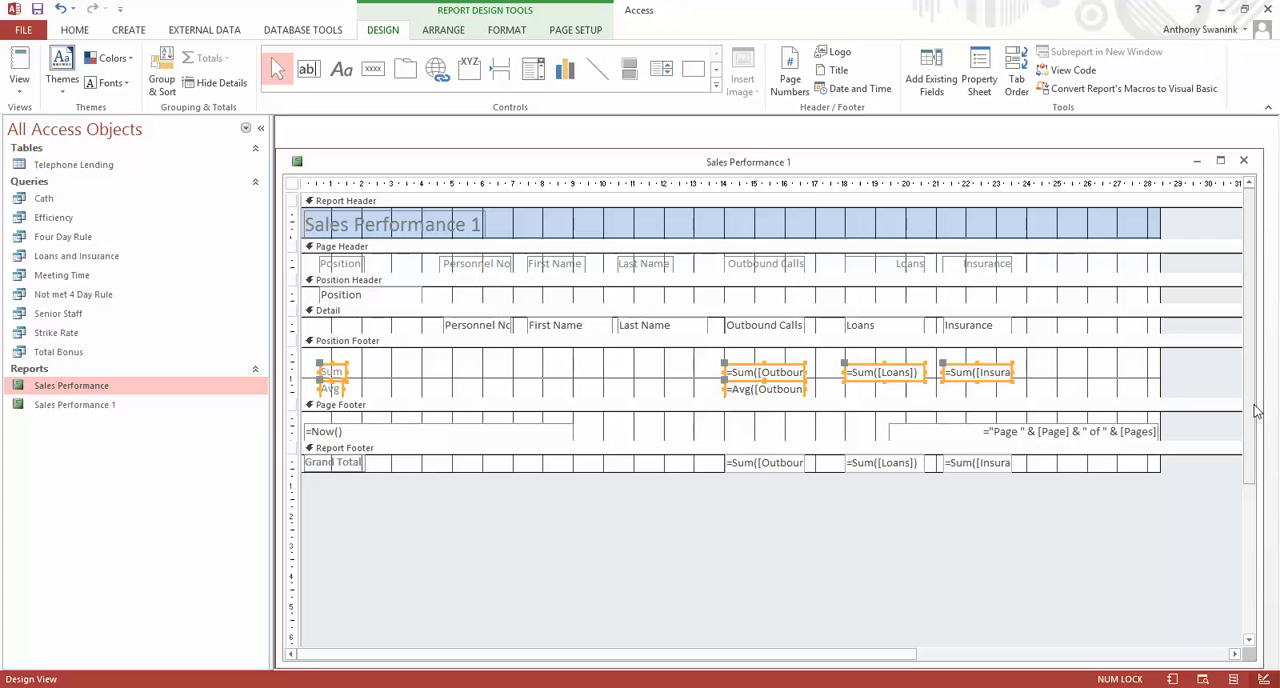
{"action": "key", "text": "Up"}
{"action": "key", "text": "Up"}
{"action": "key", "text": "Up"}
{"action": "key", "text": "Up"}
{"action": "key", "text": "Up"}
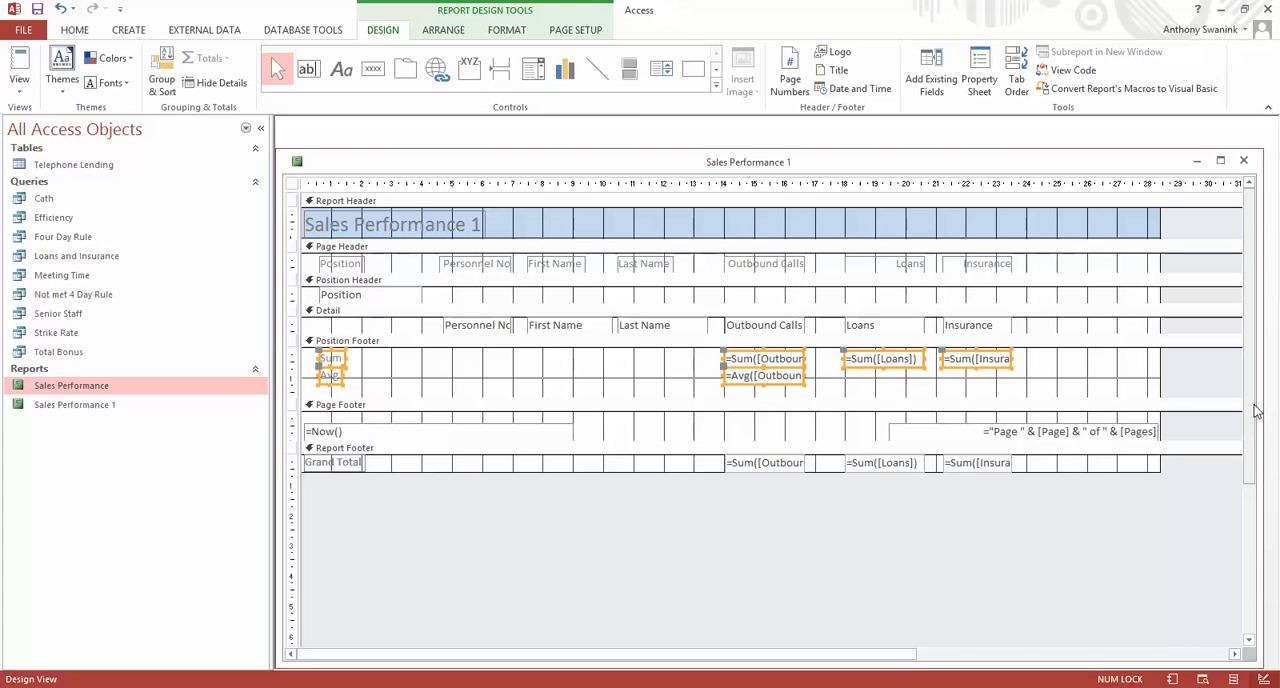
Shorten the Position Footer by about 0.25 cm and check the group spacing in Report View before returning to Design View.
{"action": "left_click", "coordinate": [694, 397]}
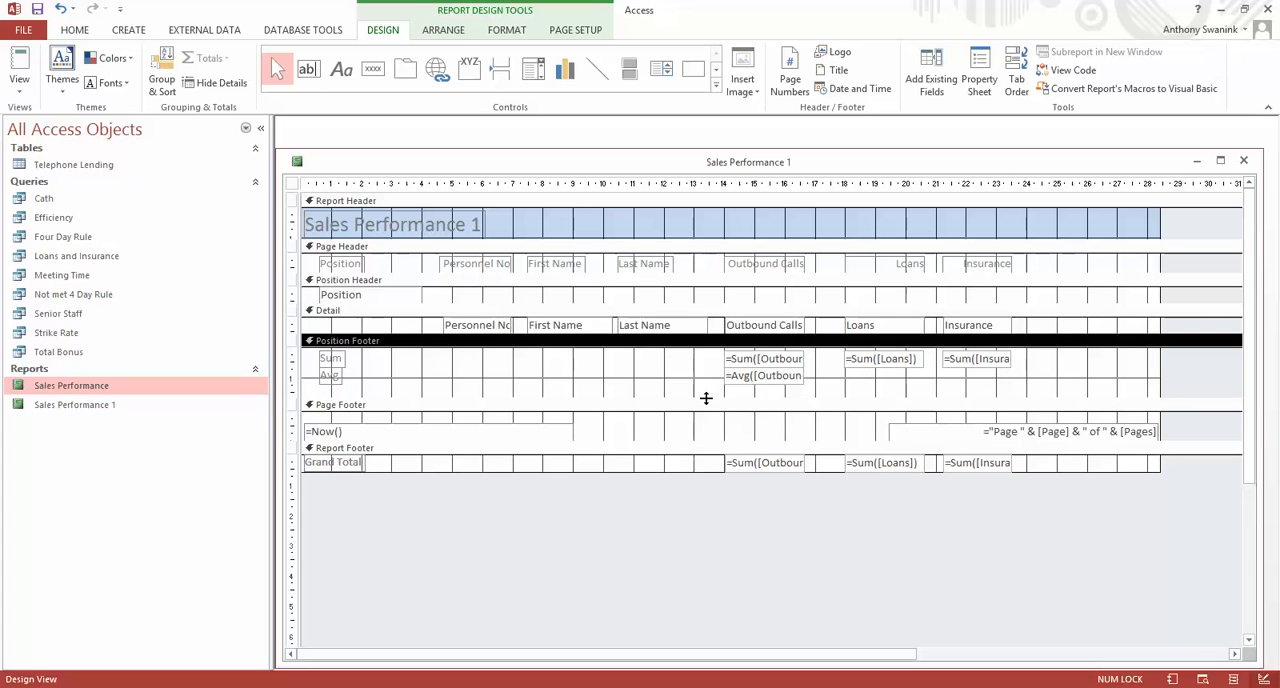
{"action": "left_click_drag", "start_coordinate": [706, 398], "coordinate": [710, 385]}
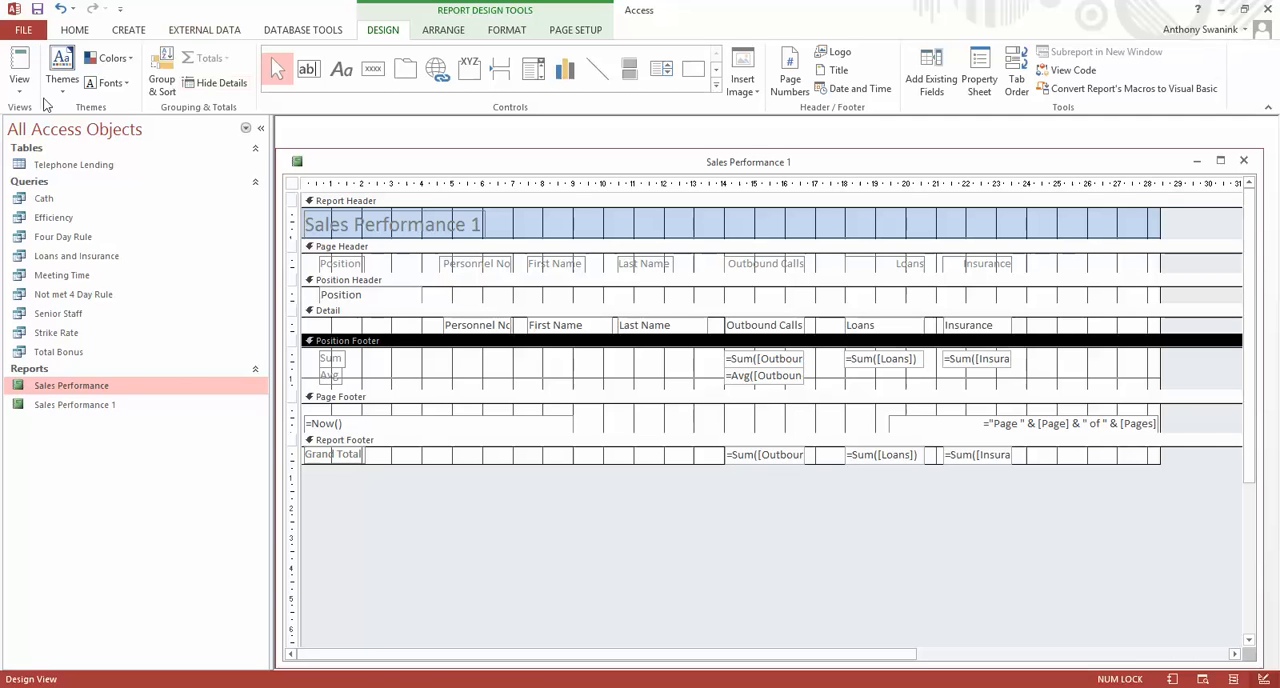
{"action": "left_click", "coordinate": [19, 68]}
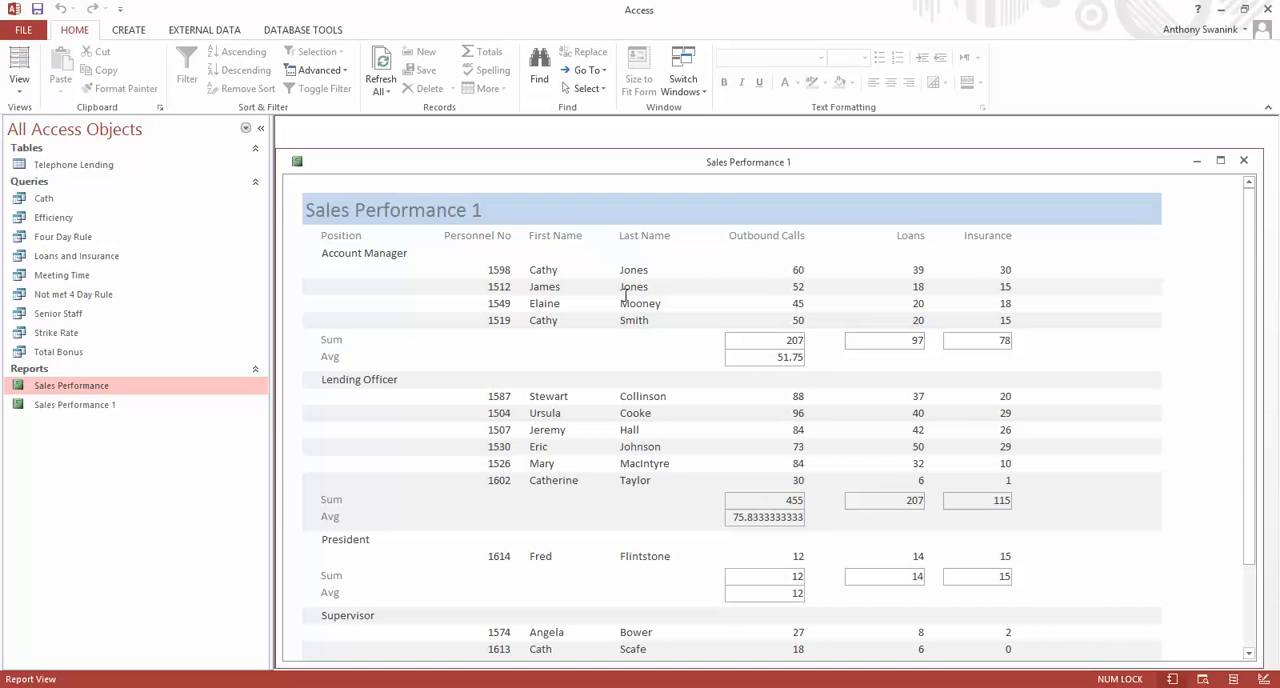
{"action": "left_click", "coordinate": [19, 90]}
{"action": "left_click", "coordinate": [82, 220]}
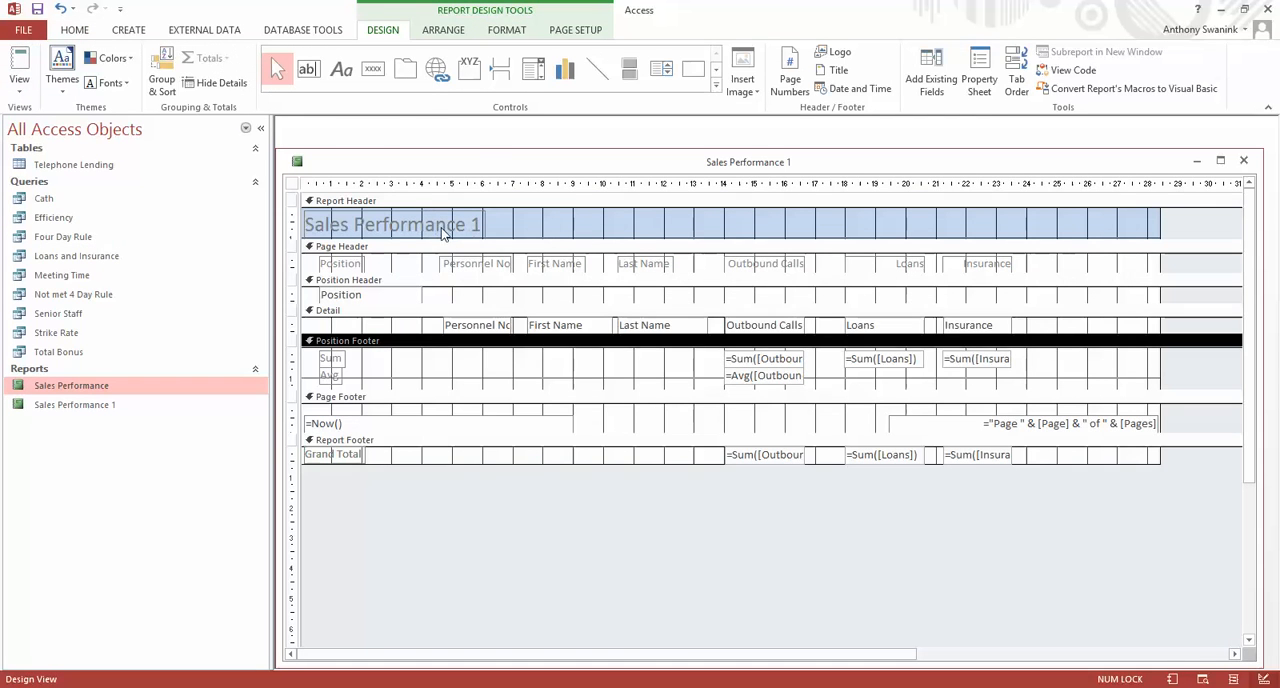
Widen the report title label, change its text to "Quick Access Loans Ltd - Sales Performance", and check it in Report View.
{"action": "left_click", "coordinate": [445, 230]}
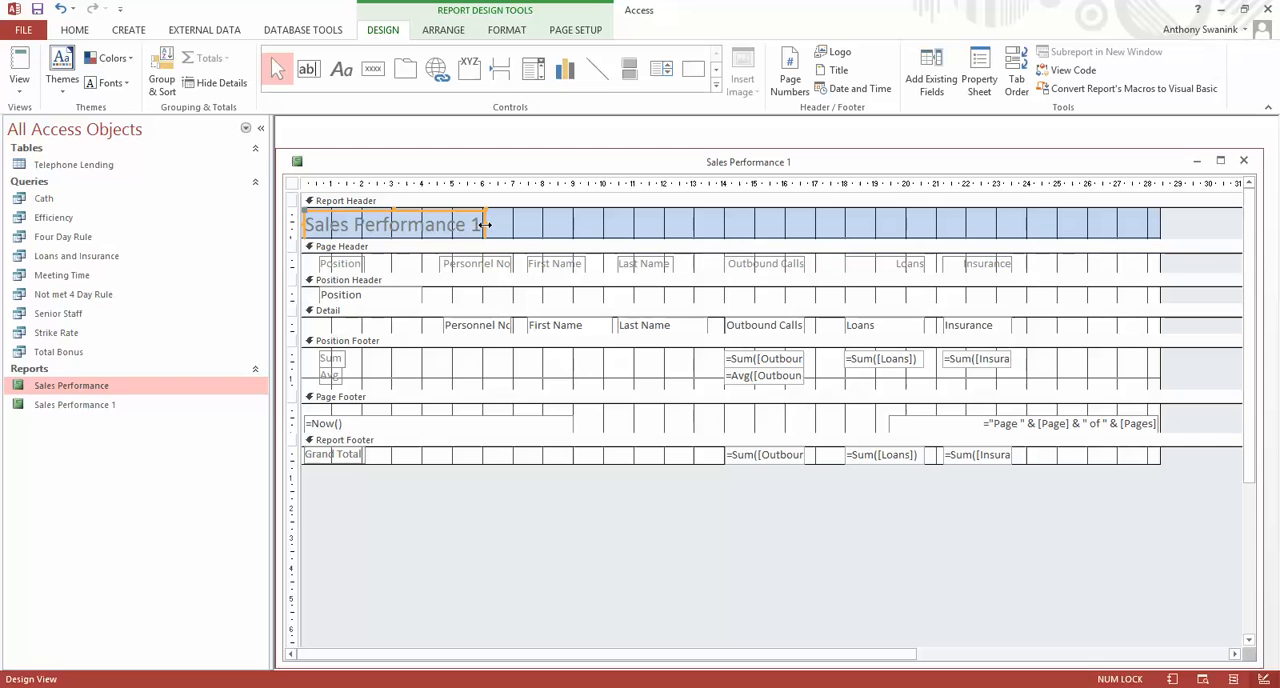
{"action": "left_click_drag", "start_coordinate": [485, 225], "coordinate": [626, 235]}
{"action": "left_click", "coordinate": [311, 222]}
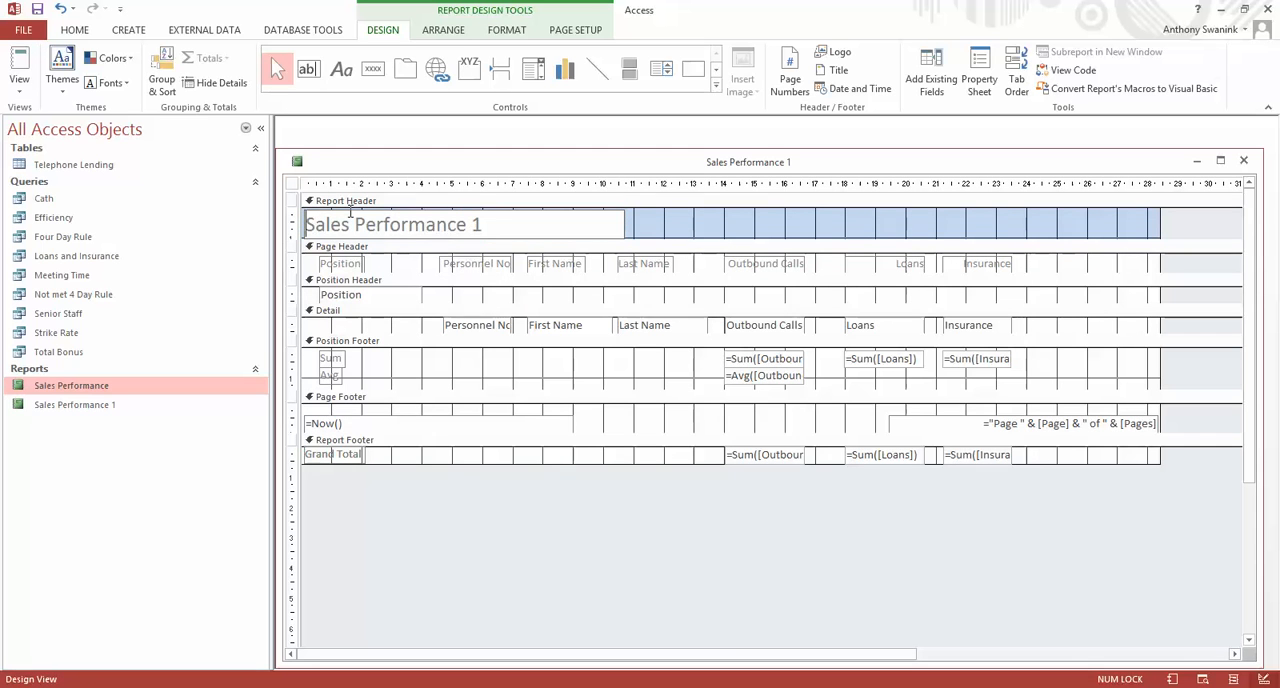
{"action": "type", "text": "Quick A"}
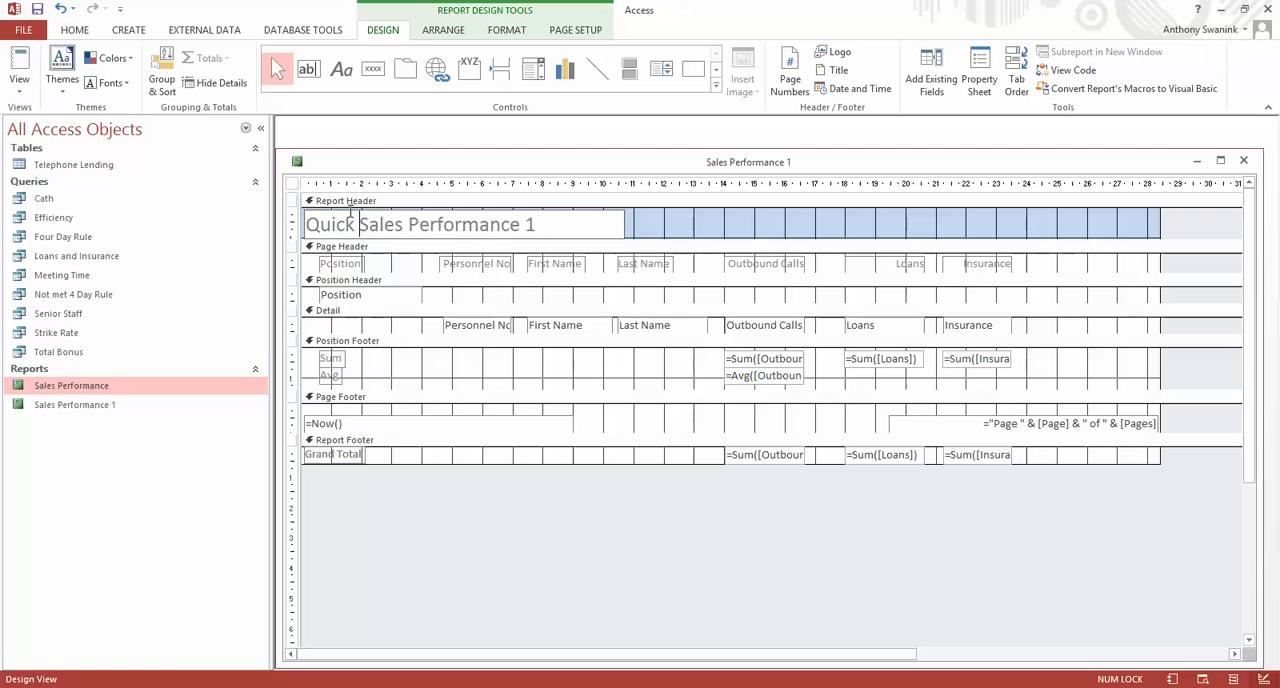
{"action": "type", "text": "ccess "}
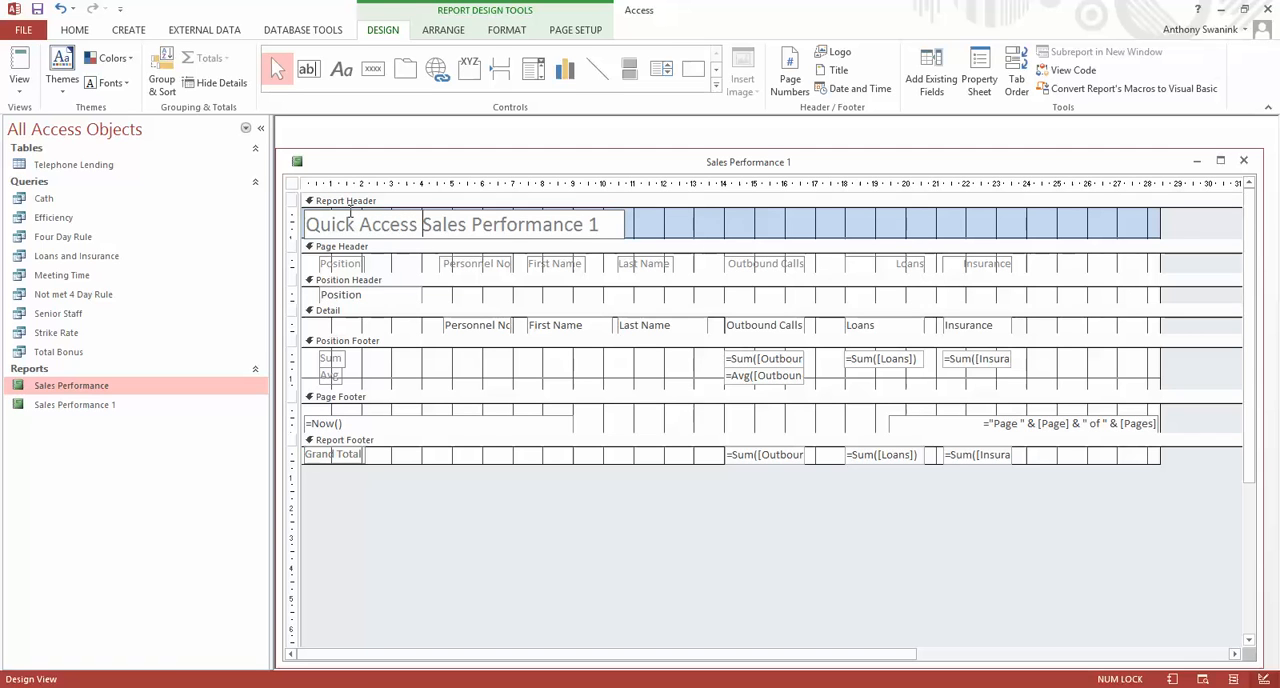
{"action": "type", "text": "Loans Lt"}
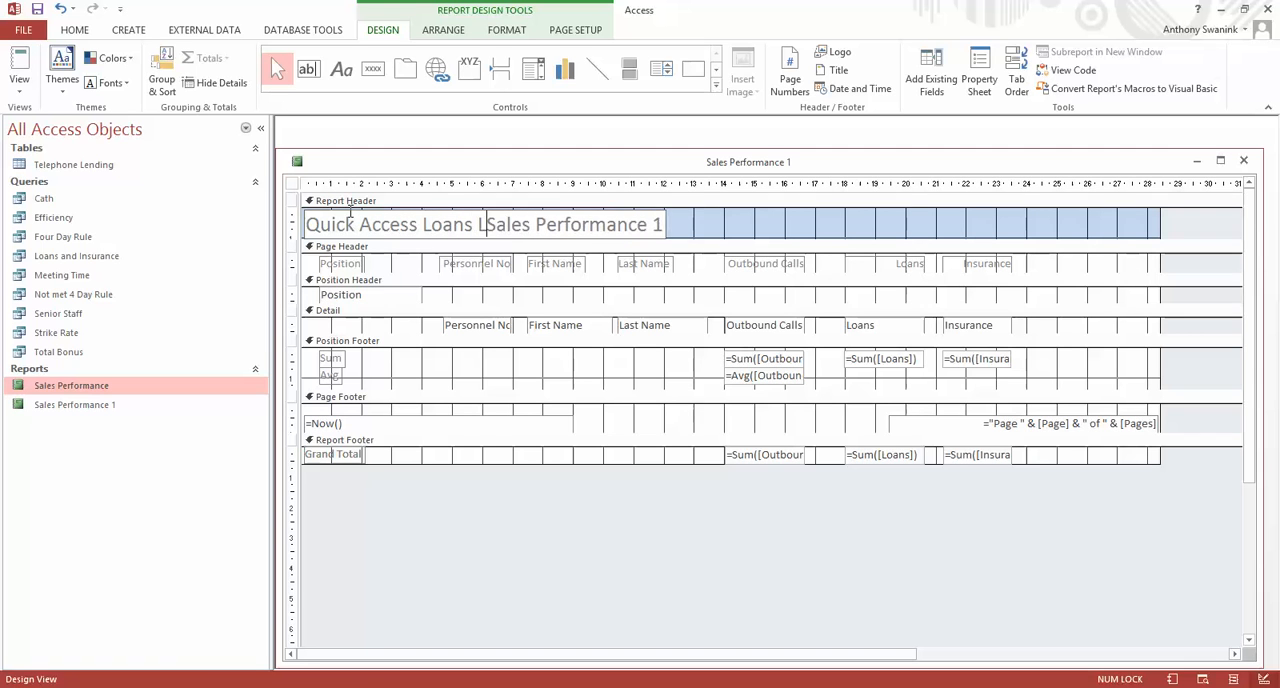
{"action": "type", "text": "d -"}
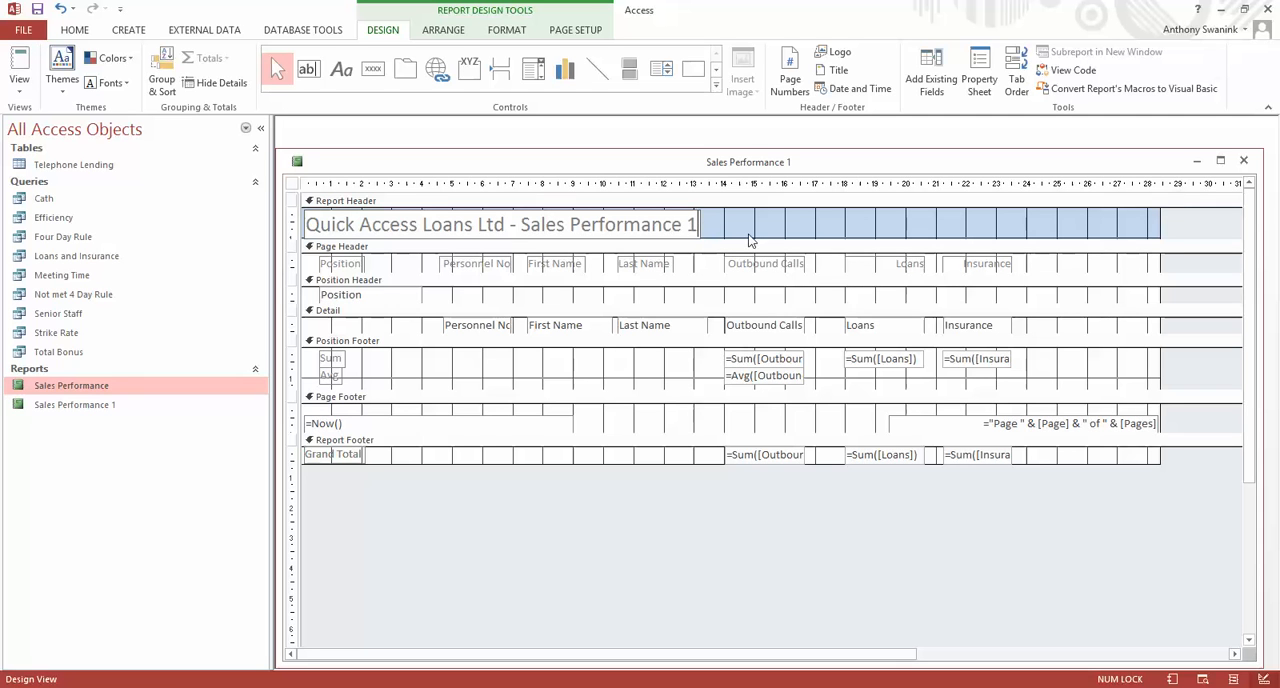
{"action": "key", "text": "BackSpace"}
{"action": "key", "text": "BackSpace"}
{"action": "left_click", "coordinate": [19, 72]}
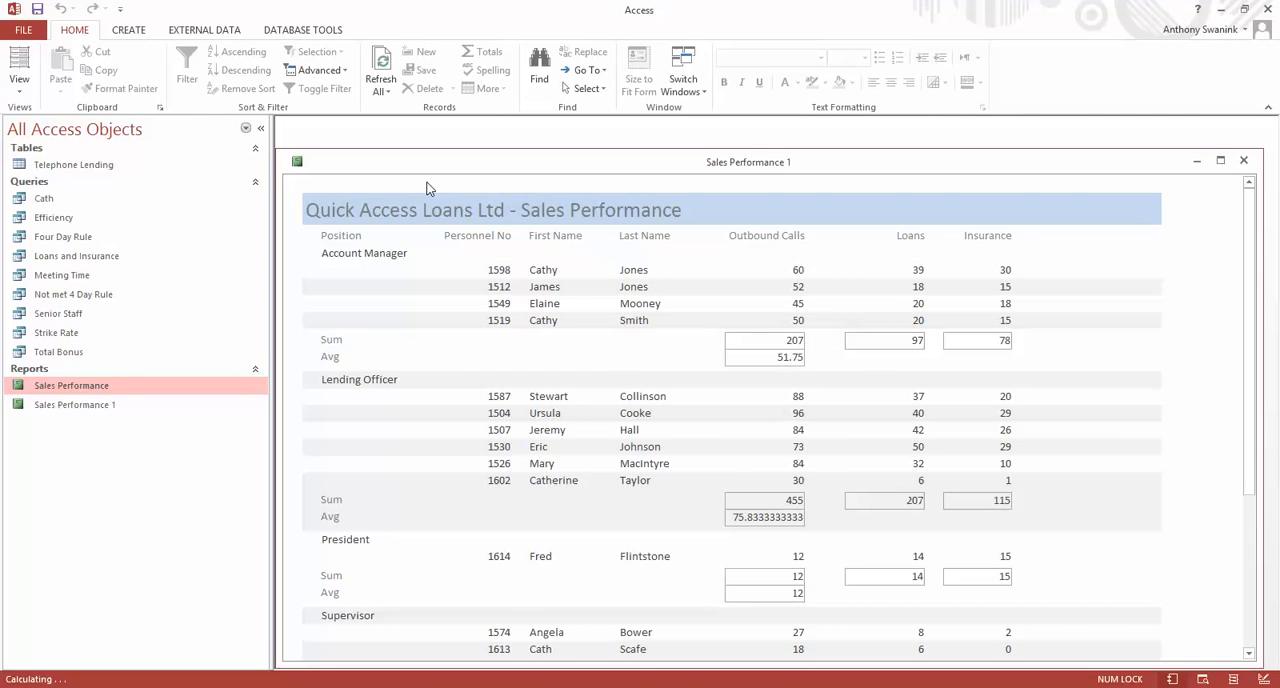
{"action": "left_click", "coordinate": [17, 86]}
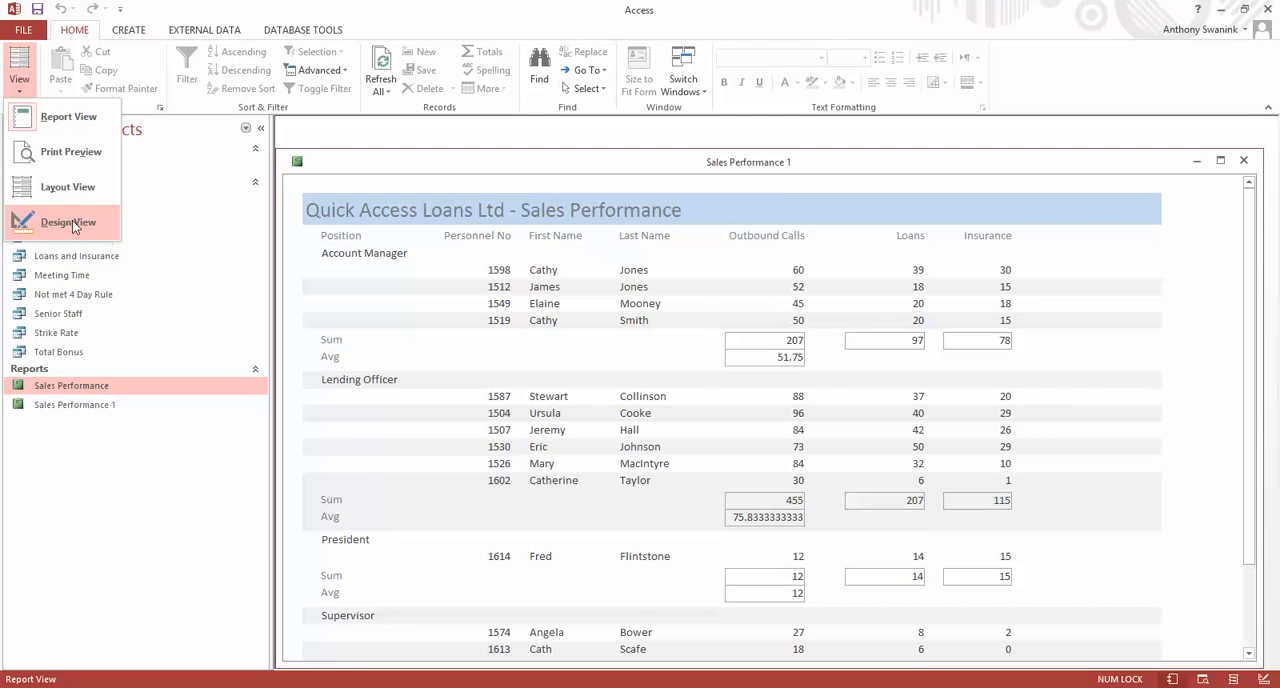
{"action": "left_click", "coordinate": [66, 222]}
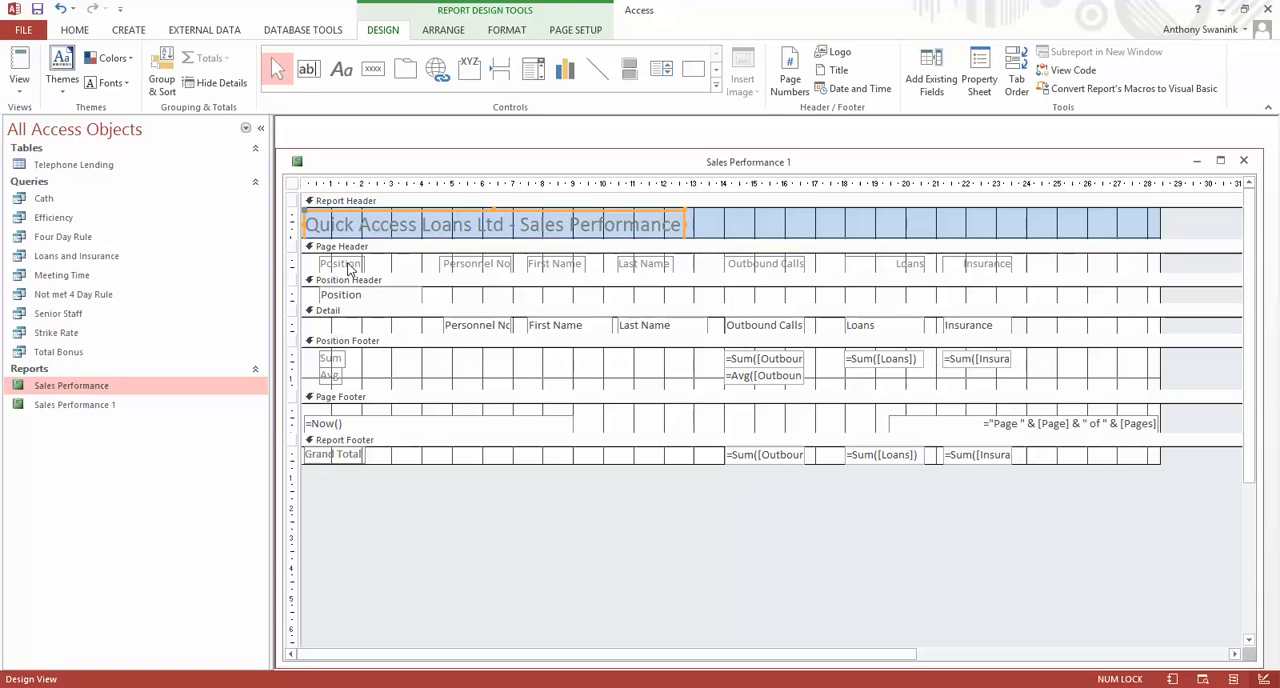
{"action": "left_click", "coordinate": [19, 82]}
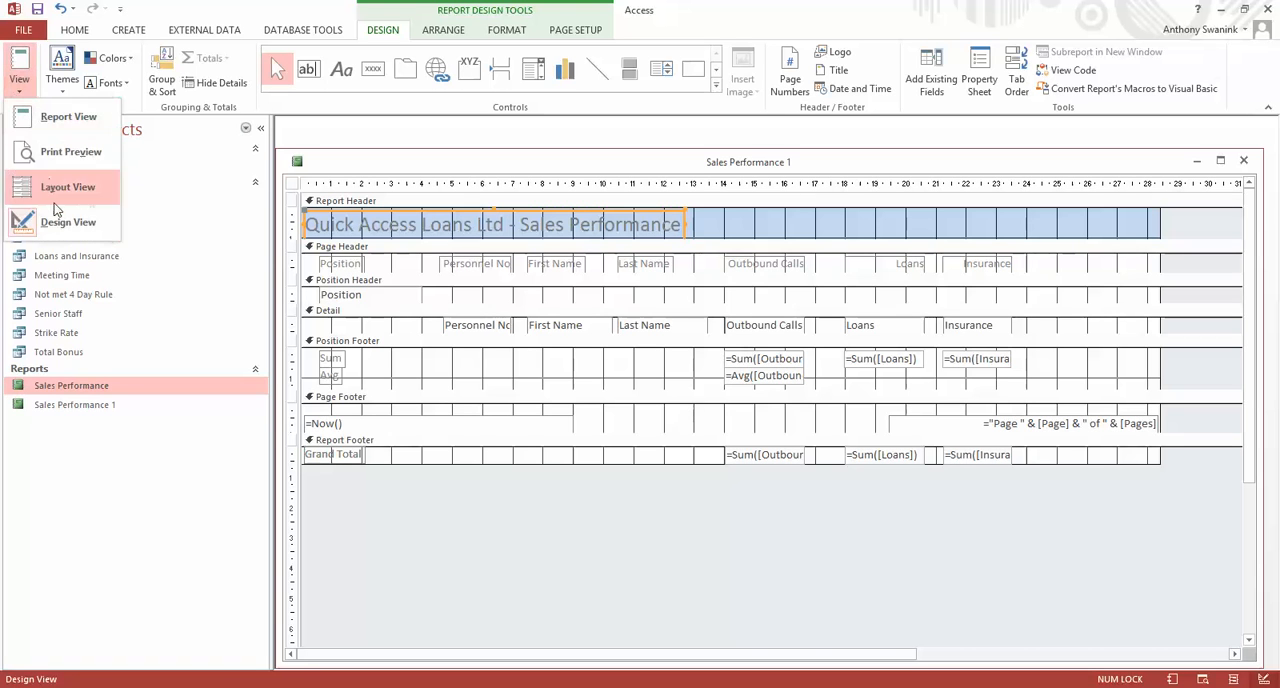
{"action": "left_click", "coordinate": [48, 118]}
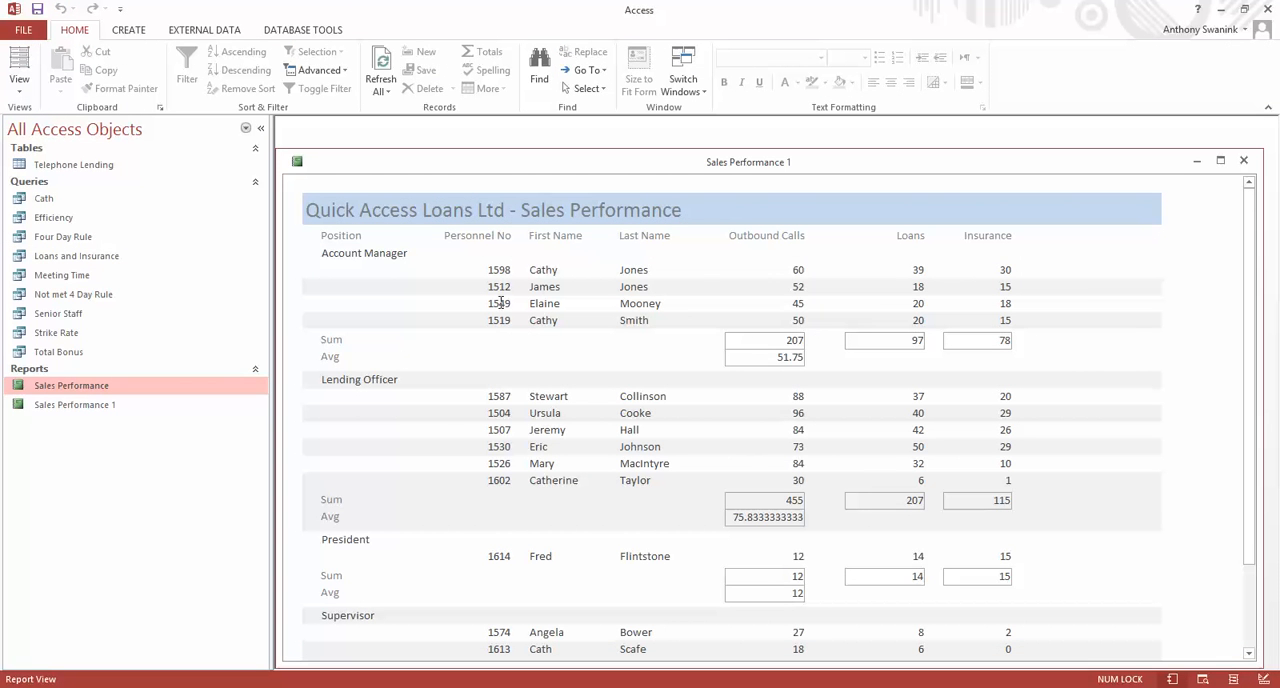
In Layout View, set the shape outline of the Outbound Calls position sum and average fields to Transparent.
{"action": "left_click", "coordinate": [19, 86]}
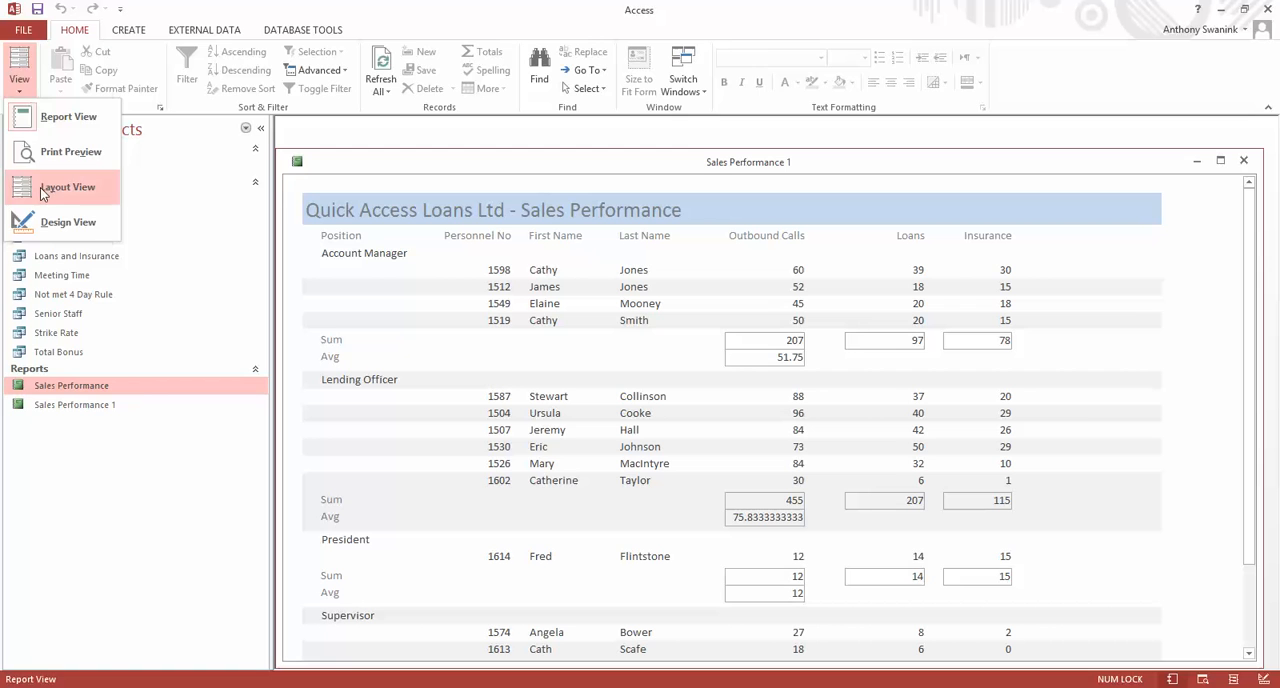
{"action": "left_click", "coordinate": [48, 189]}
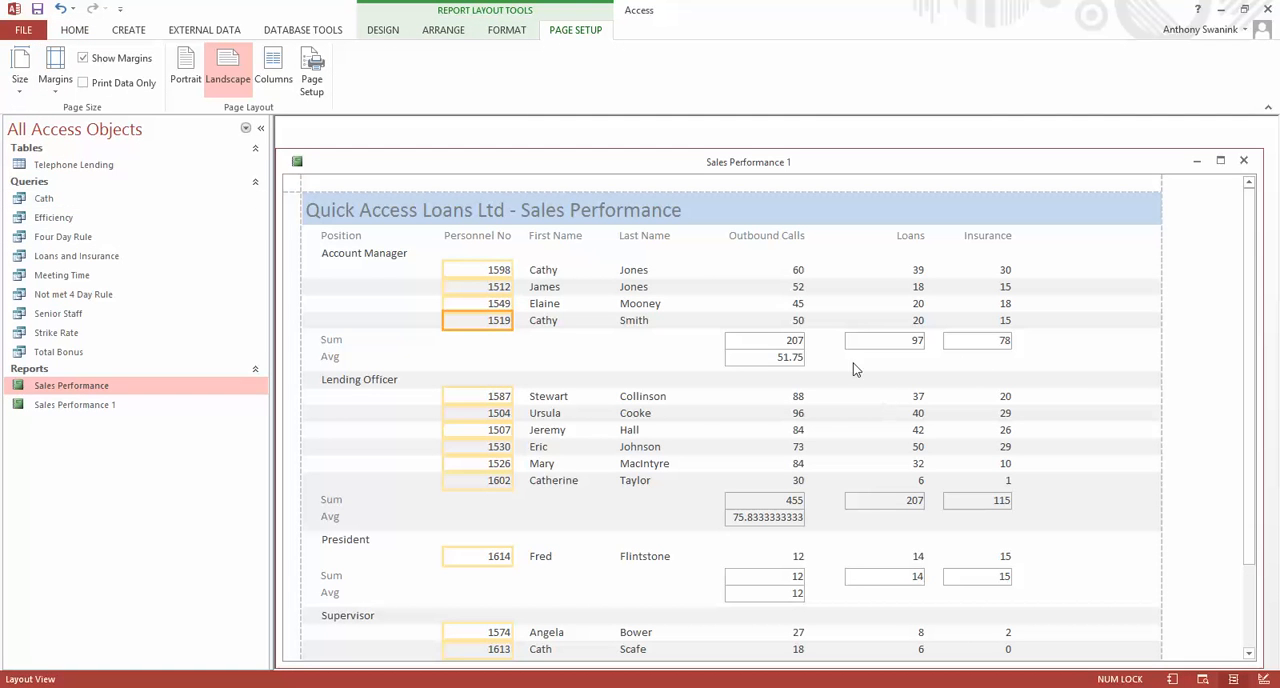
{"action": "left_click", "coordinate": [765, 344]}
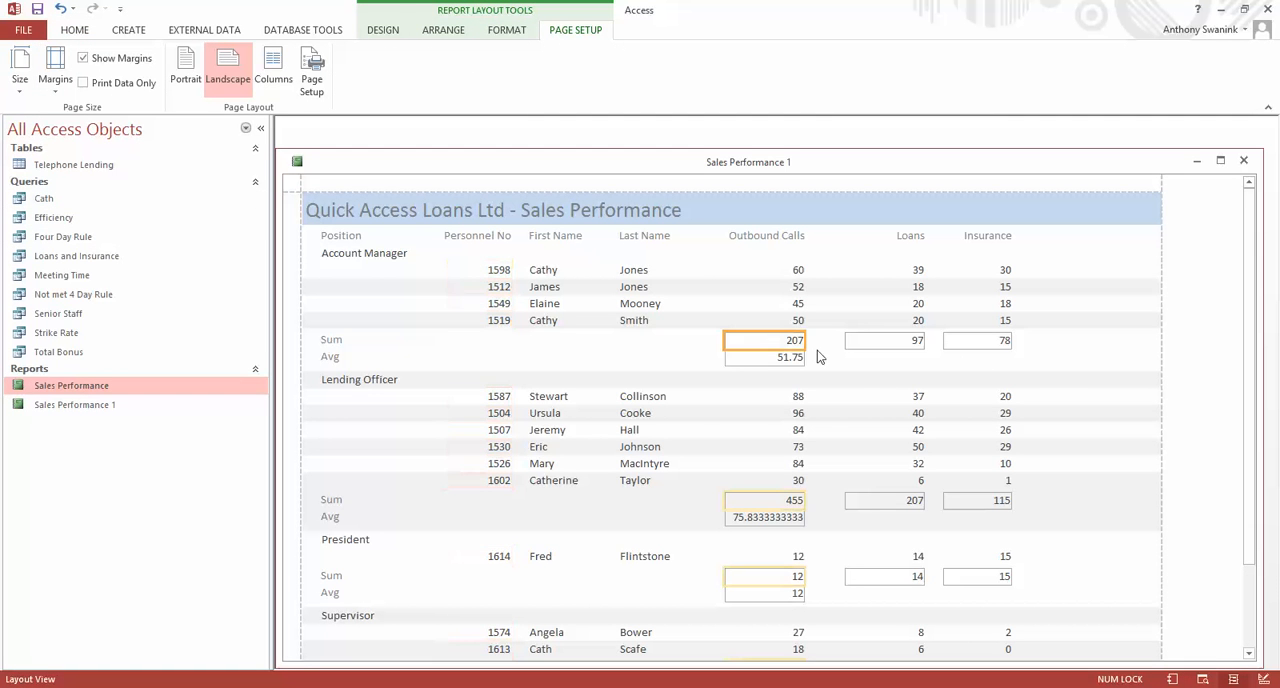
{"action": "left_click", "coordinate": [504, 31]}
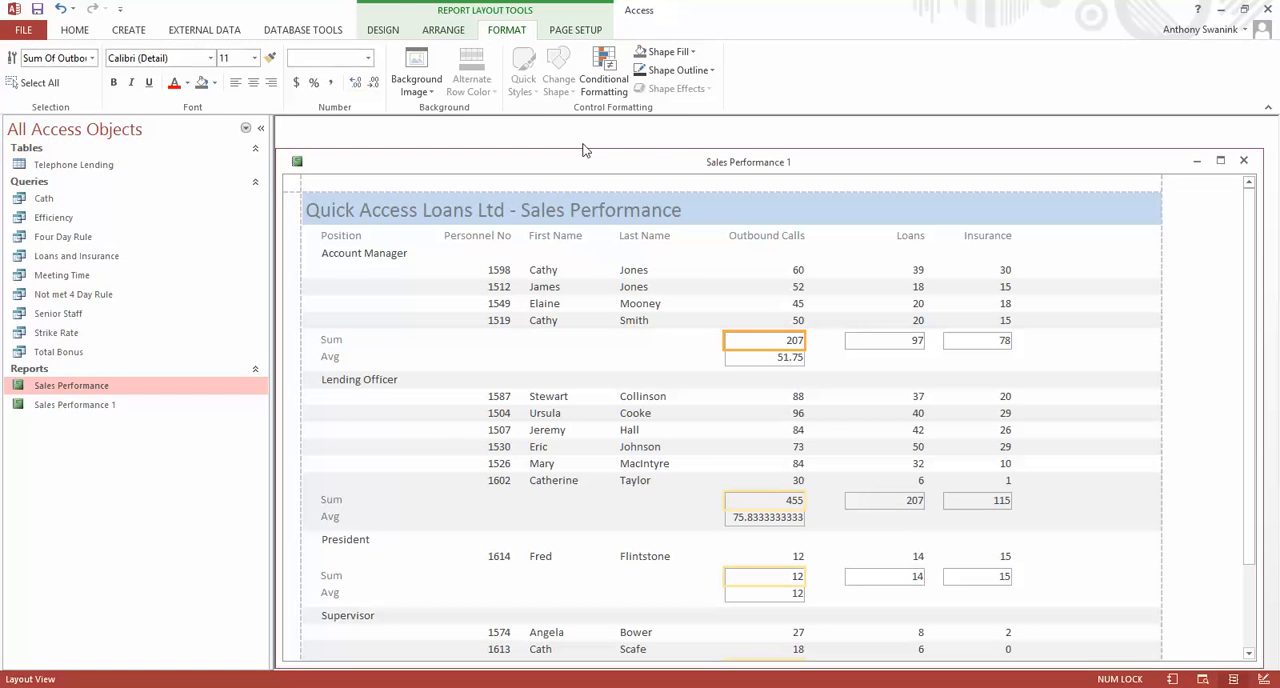
{"action": "left_click", "coordinate": [712, 70]}
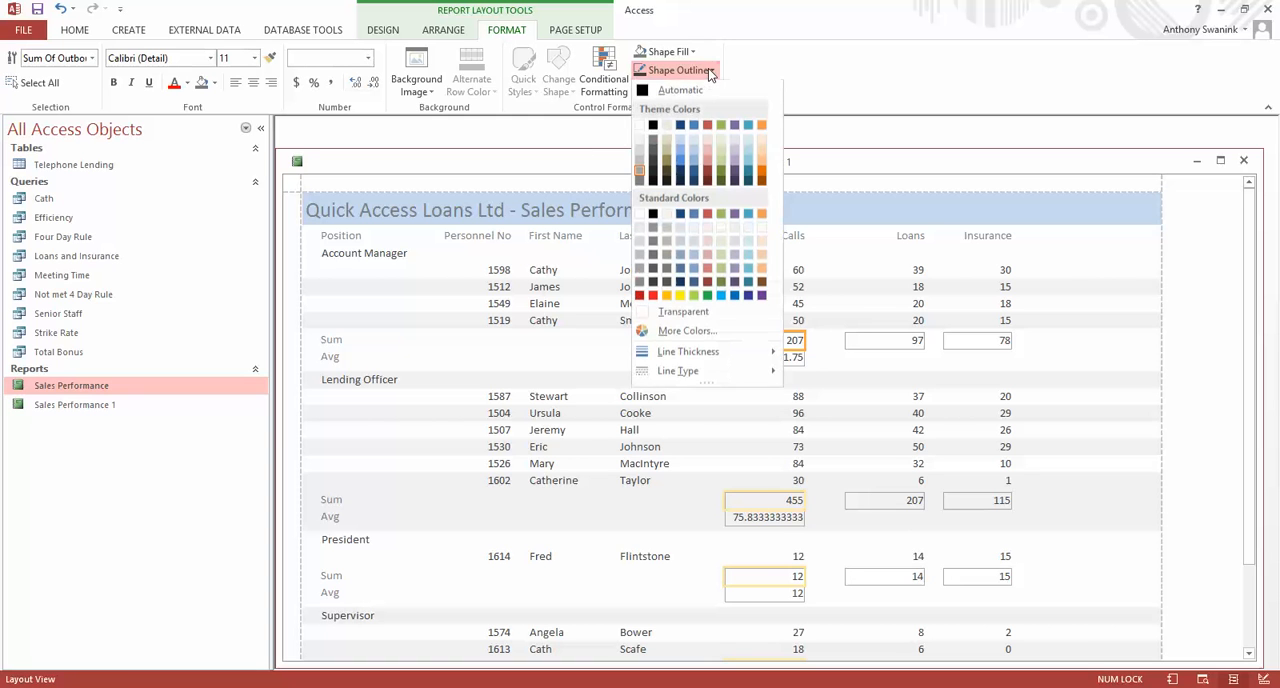
{"action": "left_click", "coordinate": [705, 312]}
{"action": "left_click", "coordinate": [754, 358]}
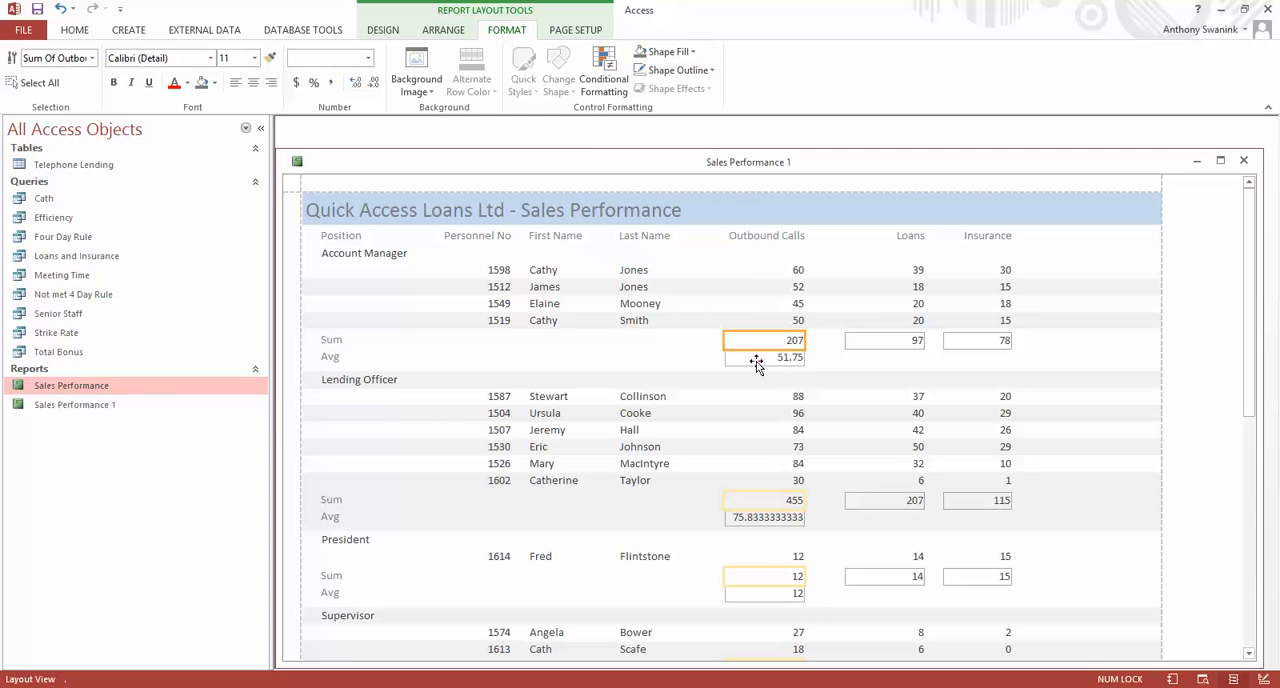
{"action": "left_click", "coordinate": [690, 70]}
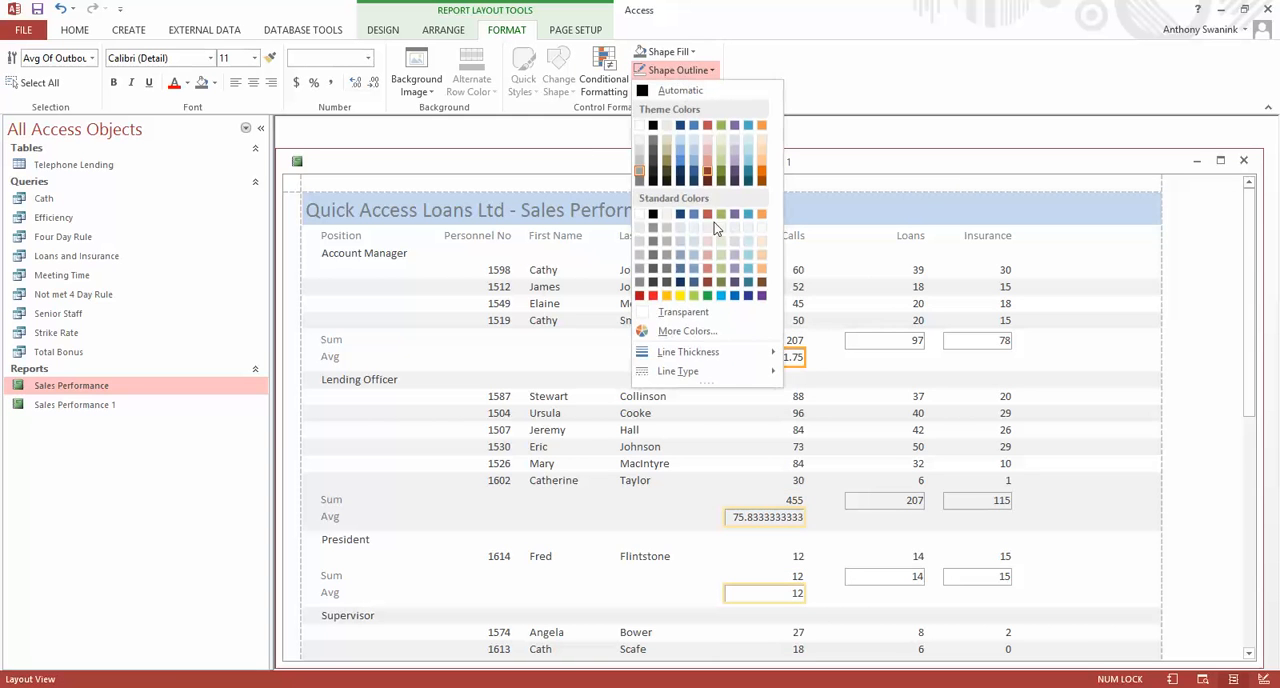
{"action": "left_click", "coordinate": [700, 312]}
Set the shape outline of the Loans and Insurance position sum fields to Transparent.
{"action": "left_click", "coordinate": [899, 345]}
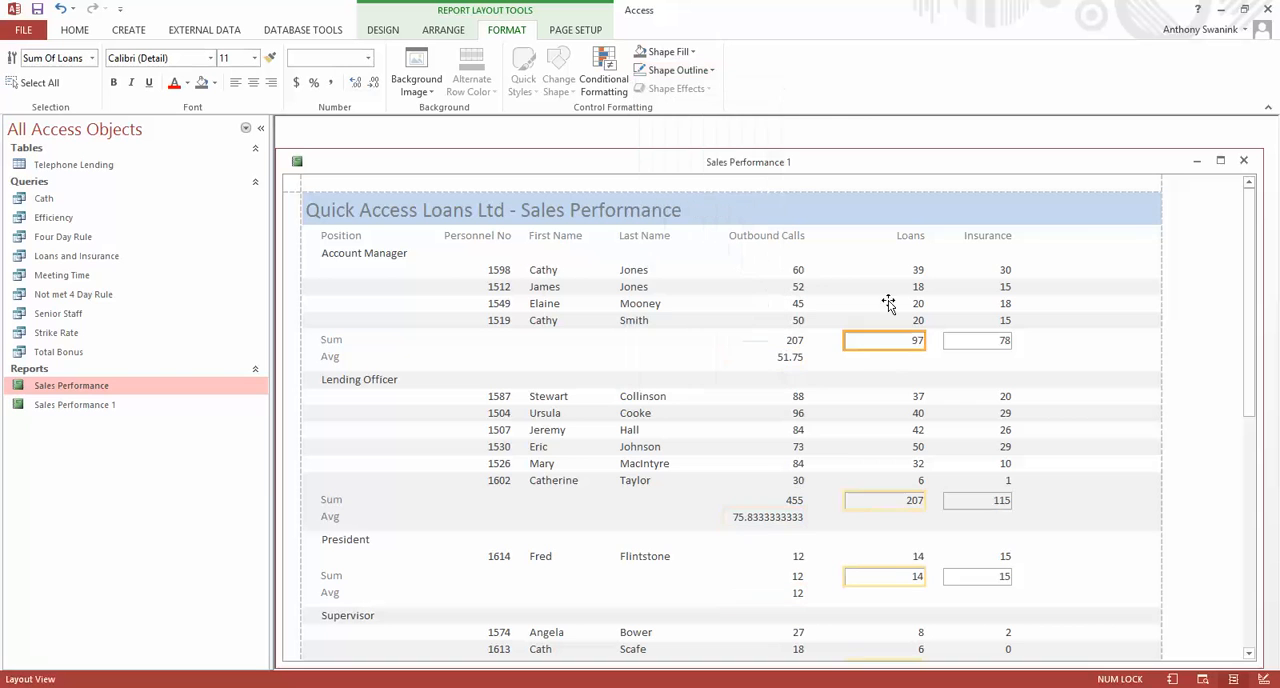
{"action": "left_click", "coordinate": [690, 70]}
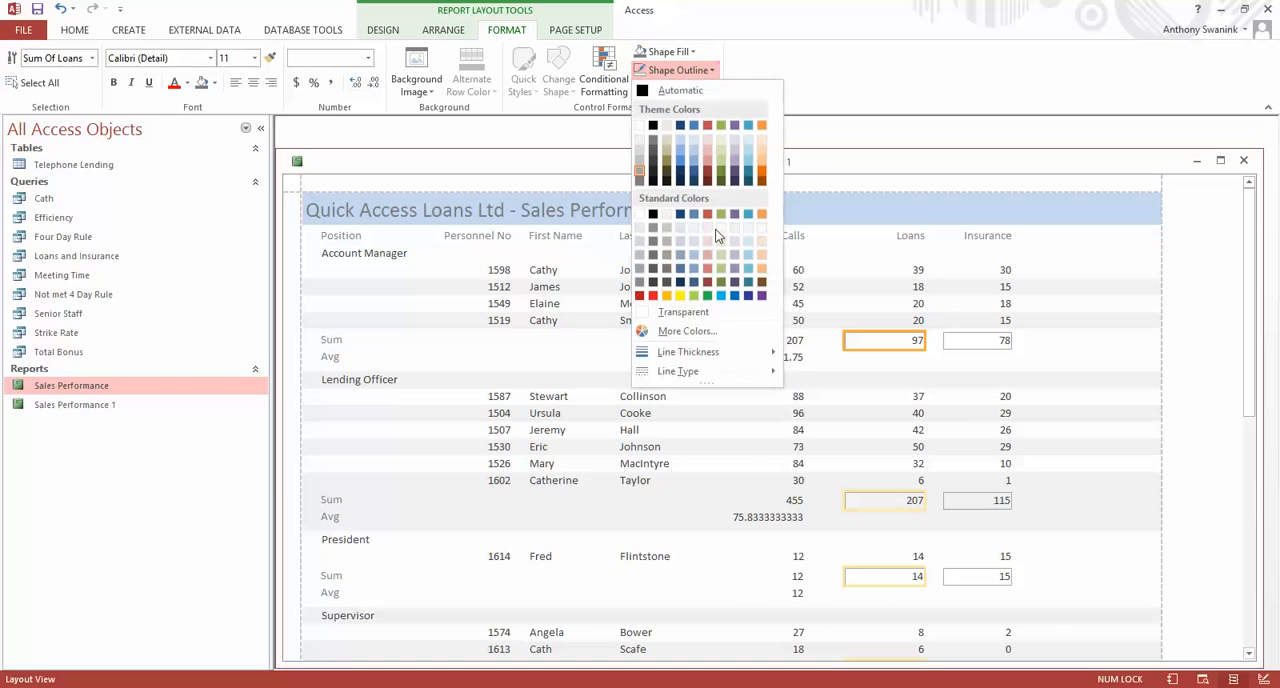
{"action": "left_click", "coordinate": [685, 312]}
{"action": "left_click", "coordinate": [976, 345]}
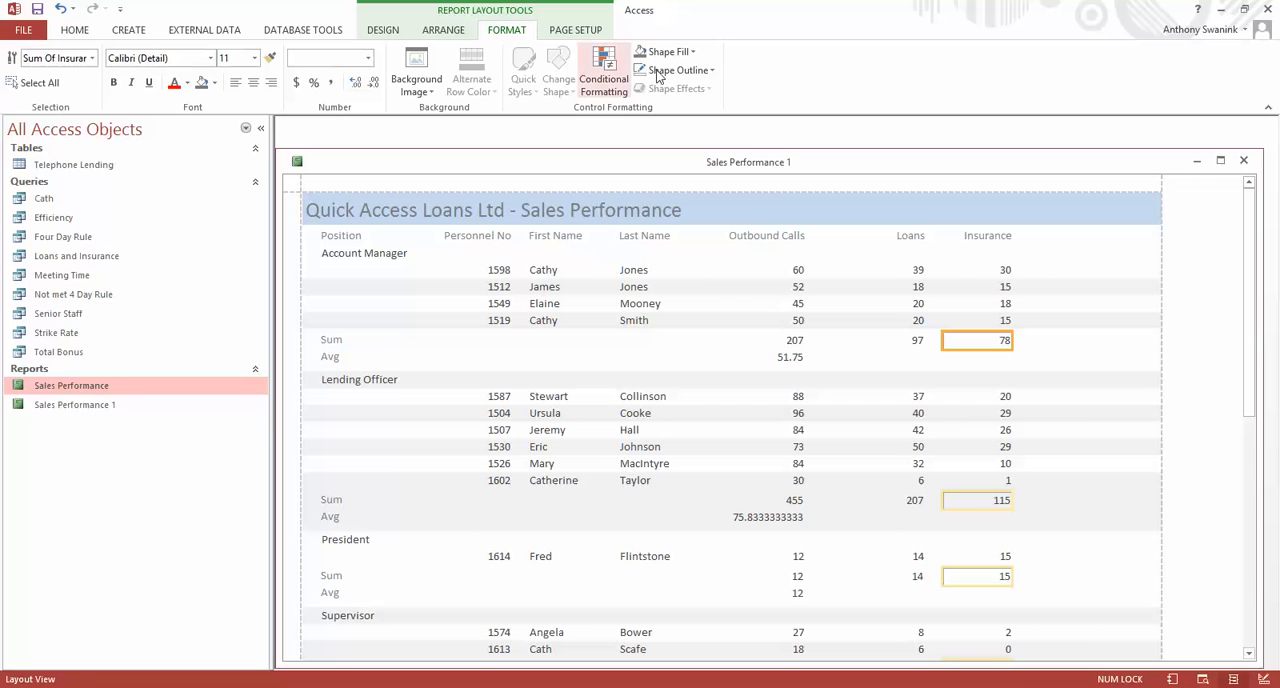
{"action": "left_click", "coordinate": [690, 70]}
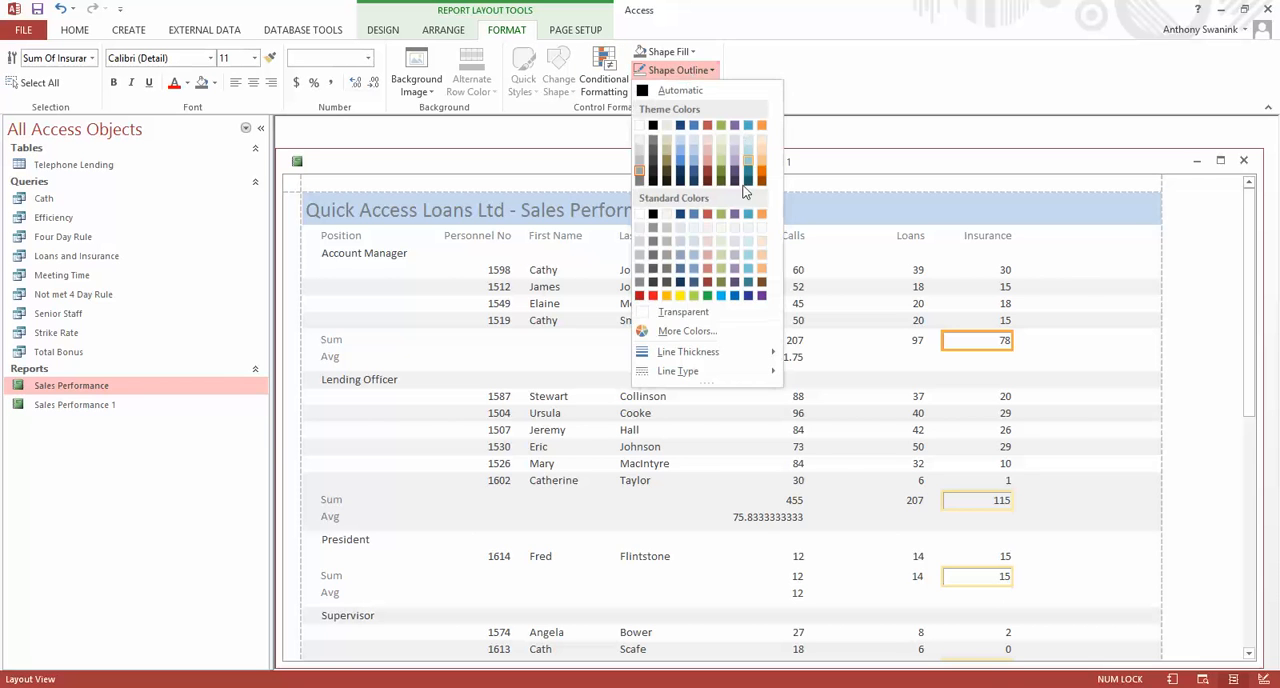
{"action": "left_click", "coordinate": [675, 313]}
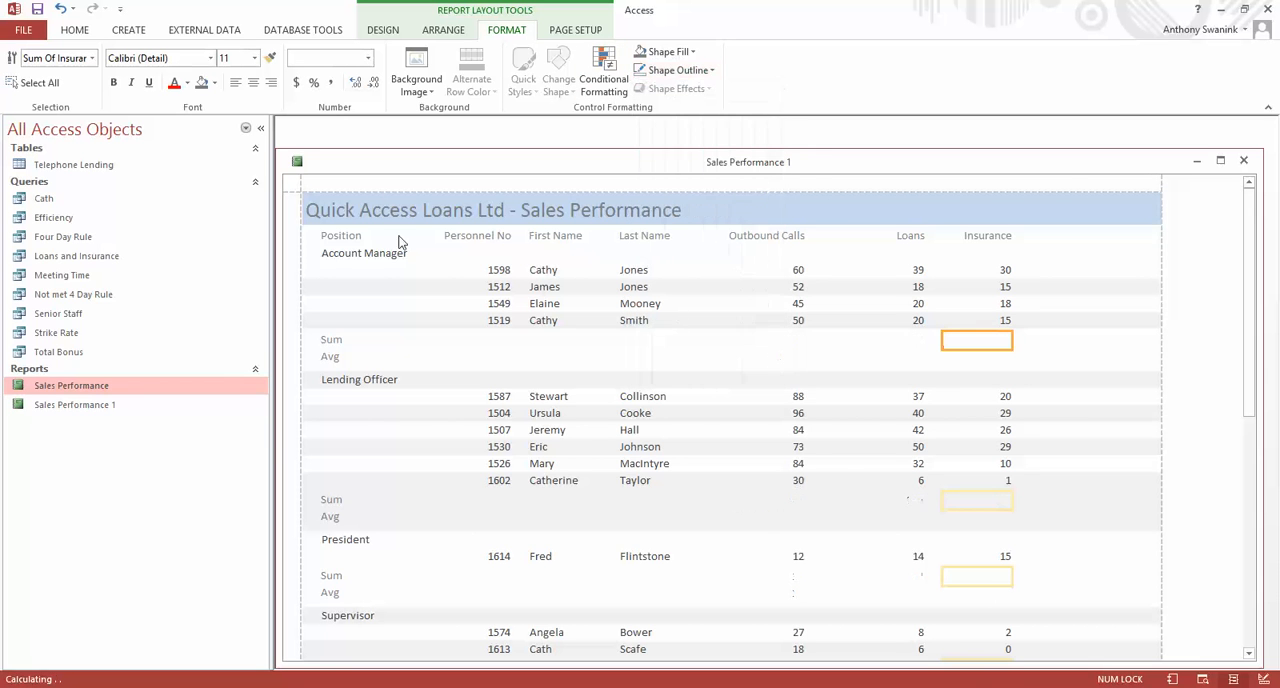
Review the report in Report View, examining the borders around the group totals and the grand total row.
{"action": "left_click", "coordinate": [384, 30]}
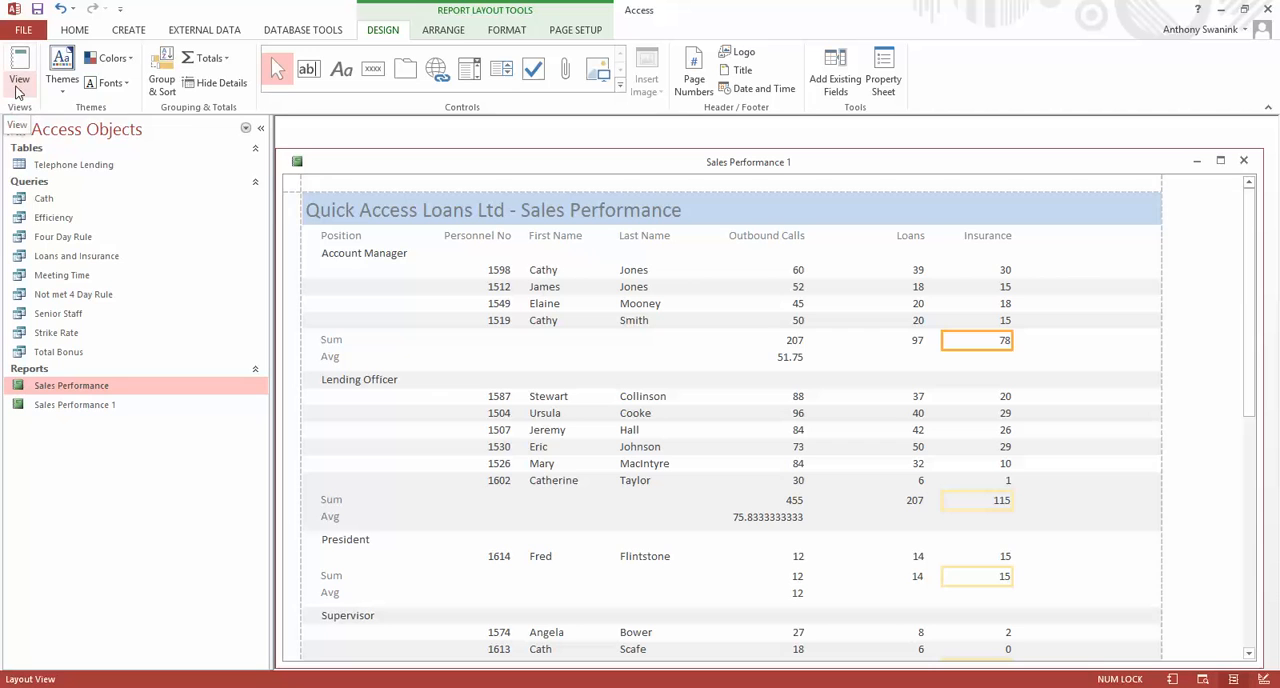
{"action": "left_click", "coordinate": [22, 92]}
{"action": "left_click", "coordinate": [45, 117]}
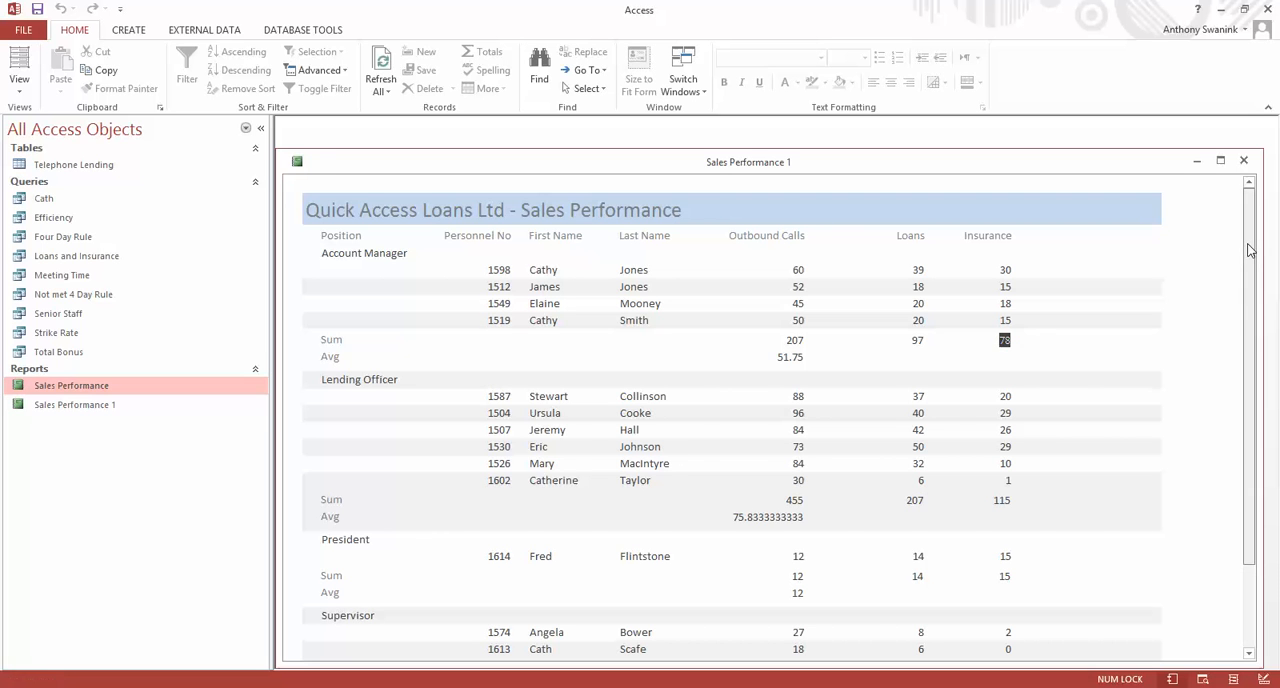
{"action": "left_click_drag", "start_coordinate": [1248, 252], "coordinate": [1247, 335]}
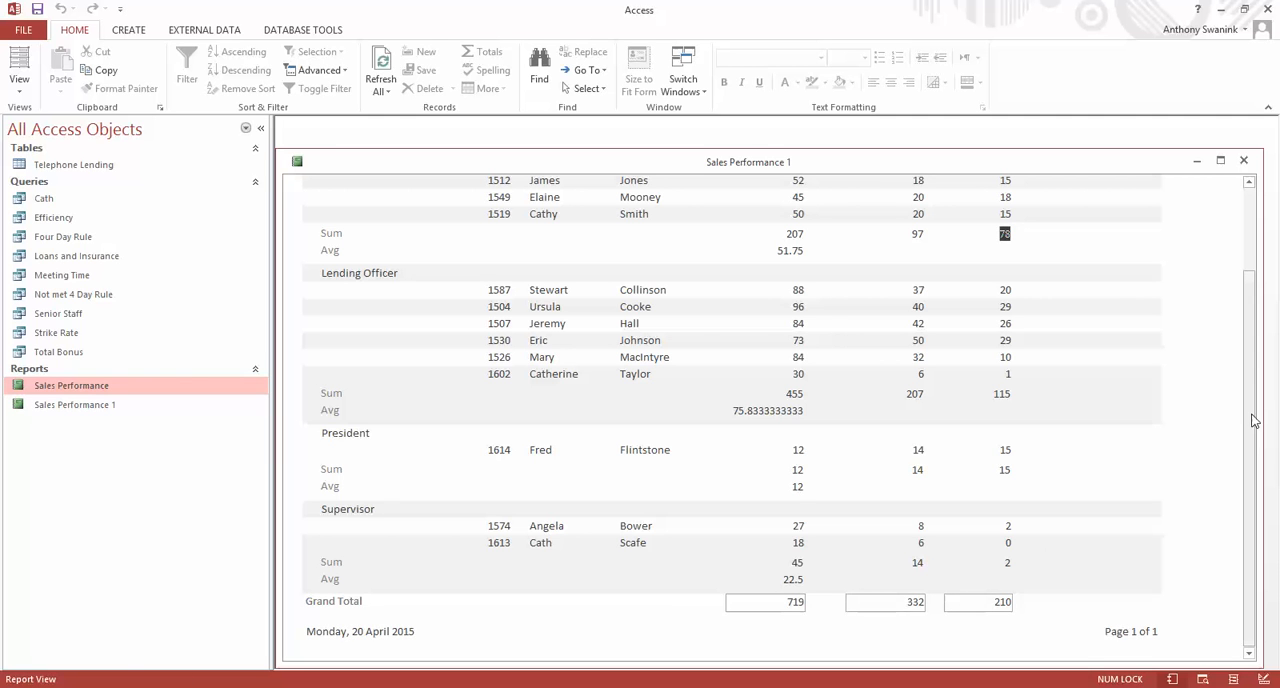
{"action": "left_click_drag", "start_coordinate": [1249, 414], "coordinate": [1240, 331]}
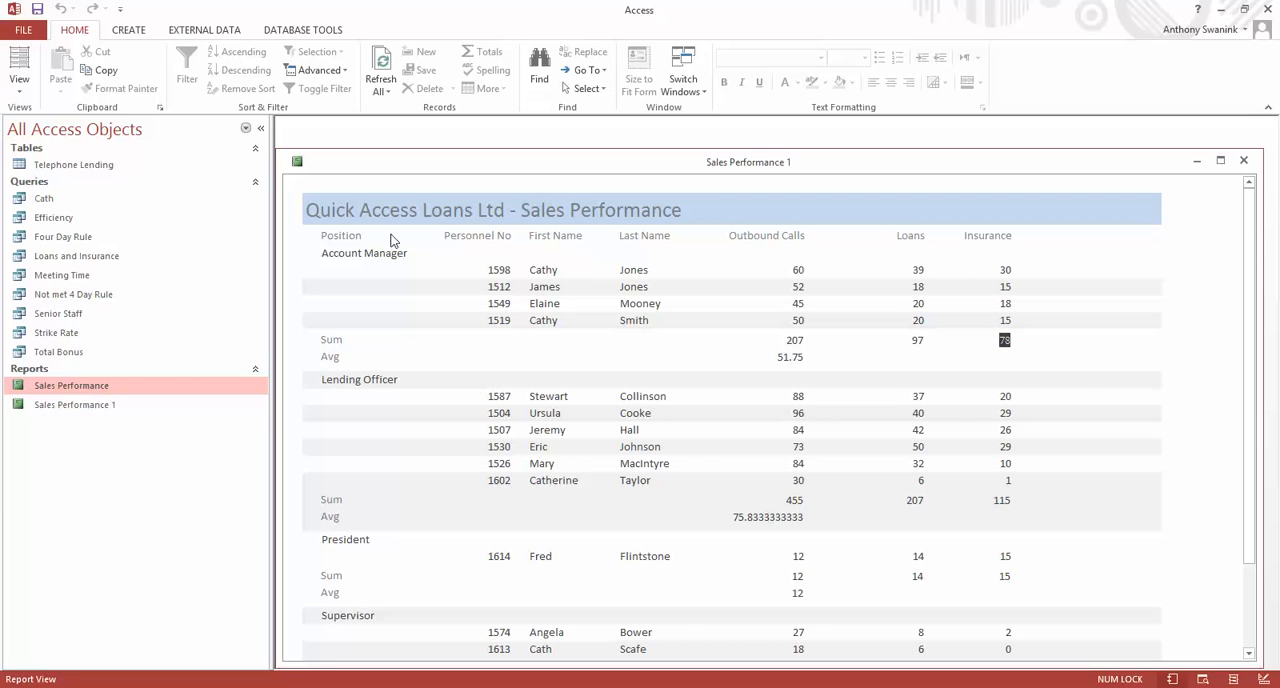
In Design View, set the Outbound Calls average field in the Position Footer to 1 decimal place.
{"action": "left_click", "coordinate": [20, 90]}
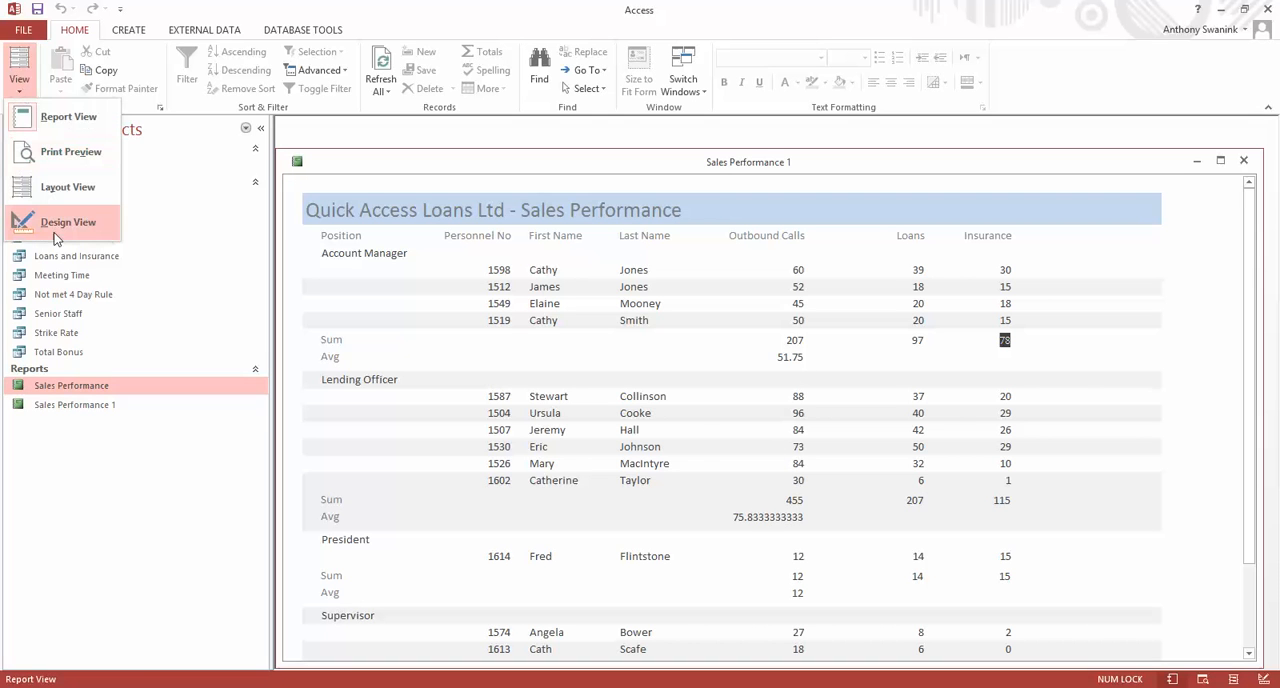
{"action": "left_click", "coordinate": [52, 228]}
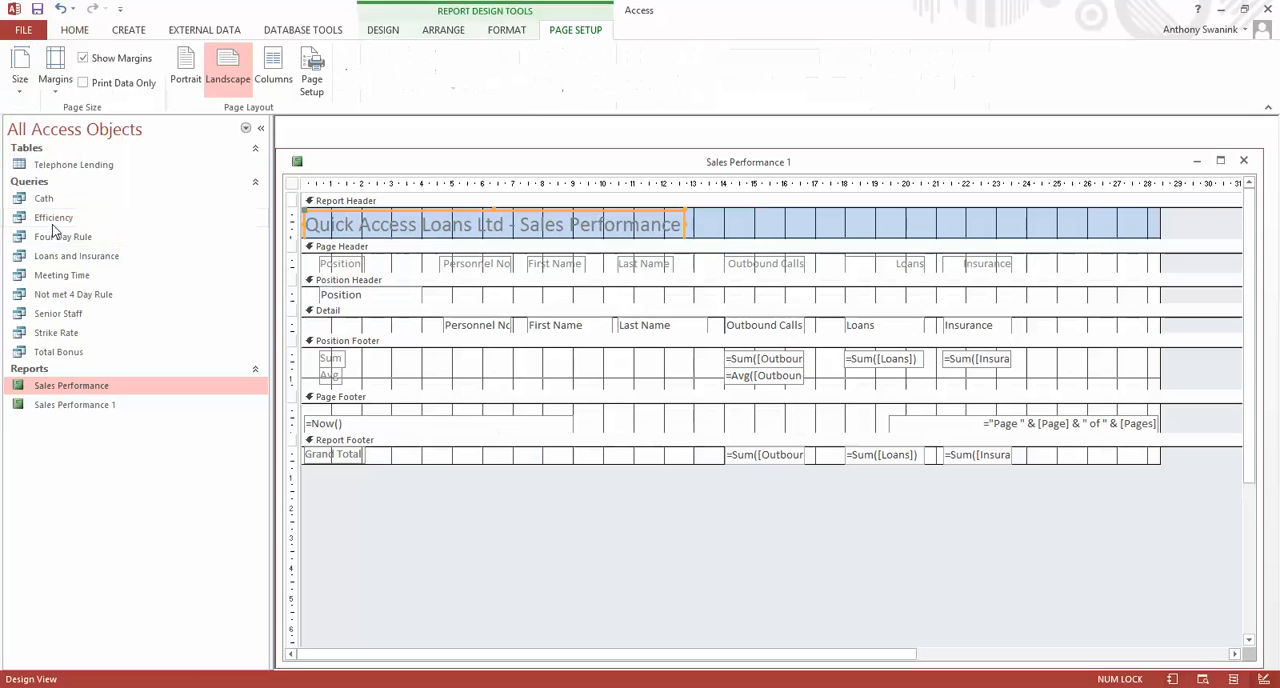
{"action": "left_click", "coordinate": [746, 378]}
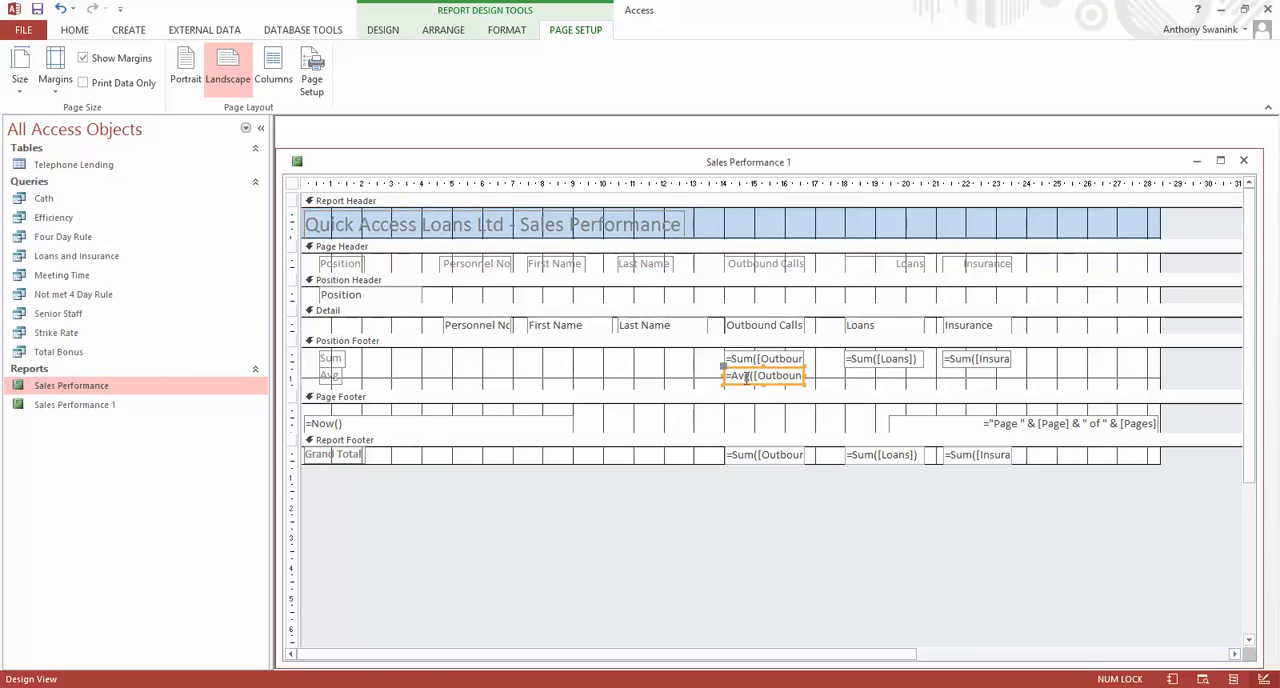
{"action": "left_click", "coordinate": [507, 32]}
{"action": "left_click", "coordinate": [384, 31]}
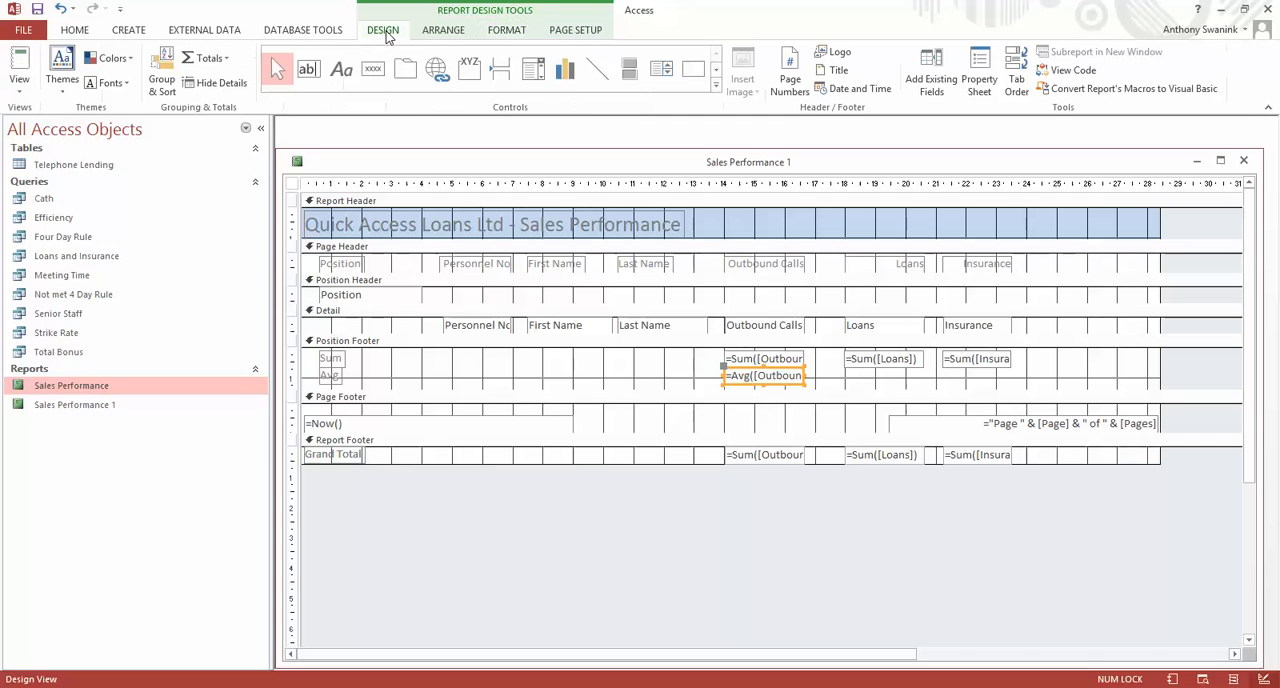
{"action": "left_click", "coordinate": [979, 78]}
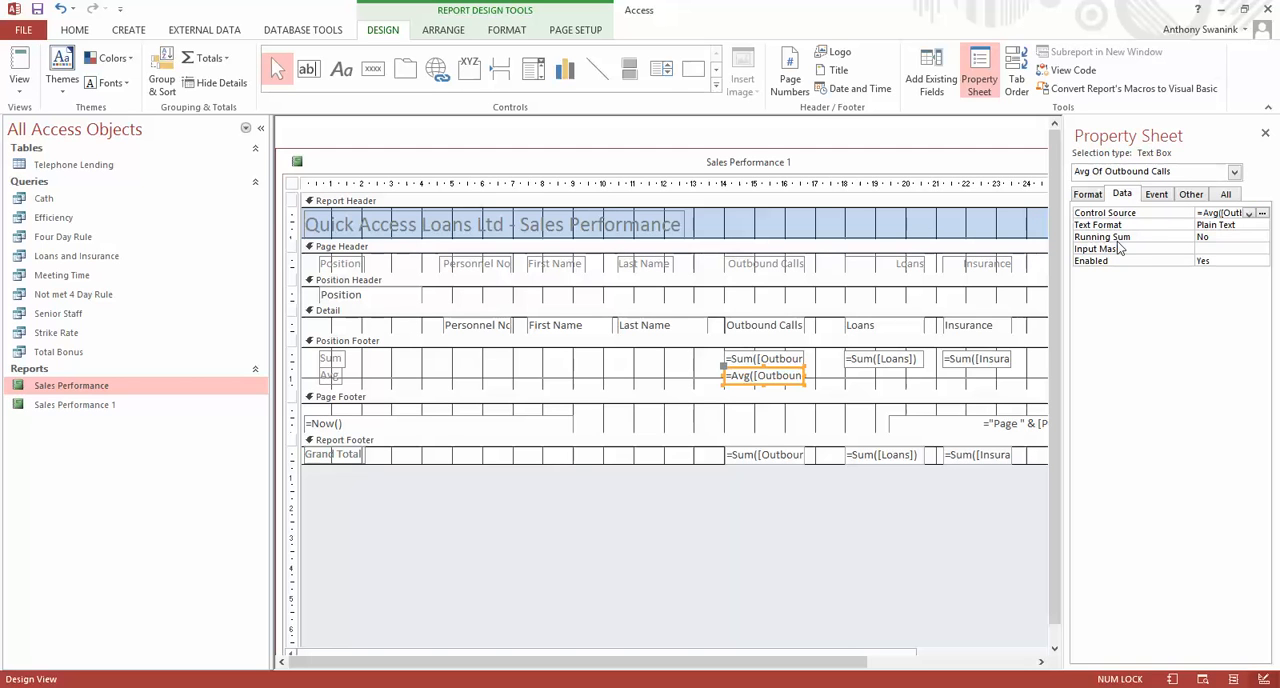
{"action": "left_click", "coordinate": [1087, 194]}
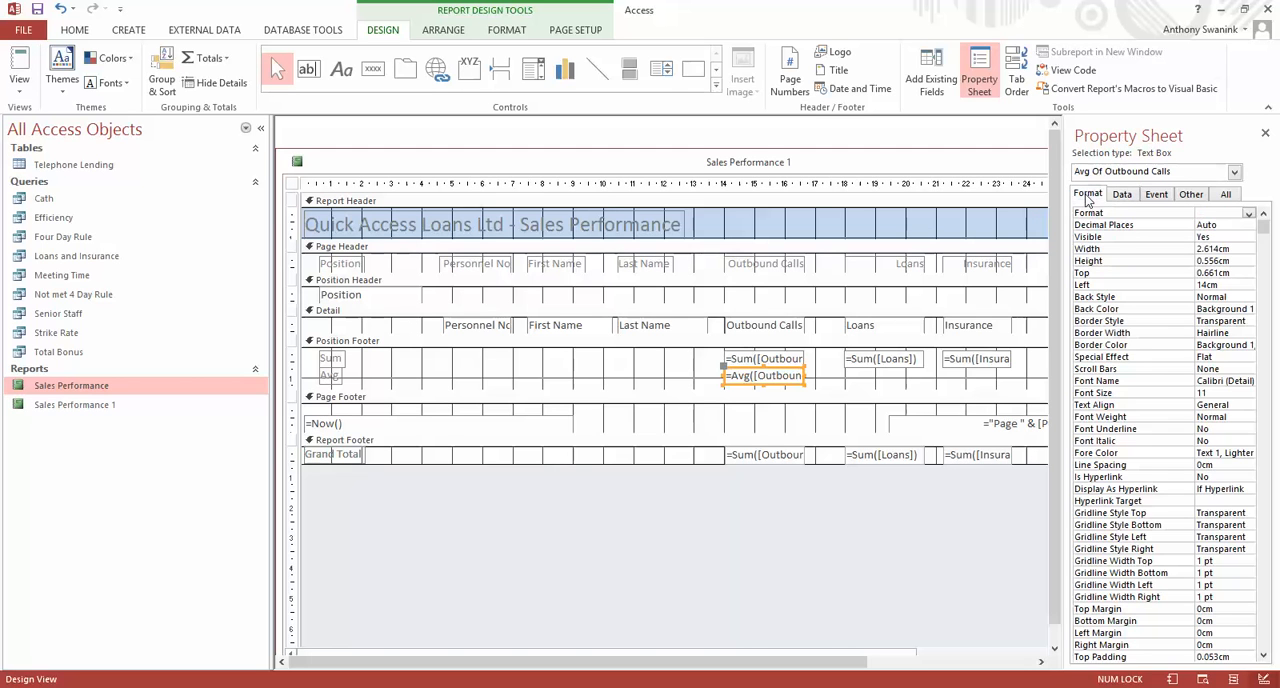
{"action": "left_click", "coordinate": [1236, 224]}
{"action": "left_click", "coordinate": [1248, 225]}
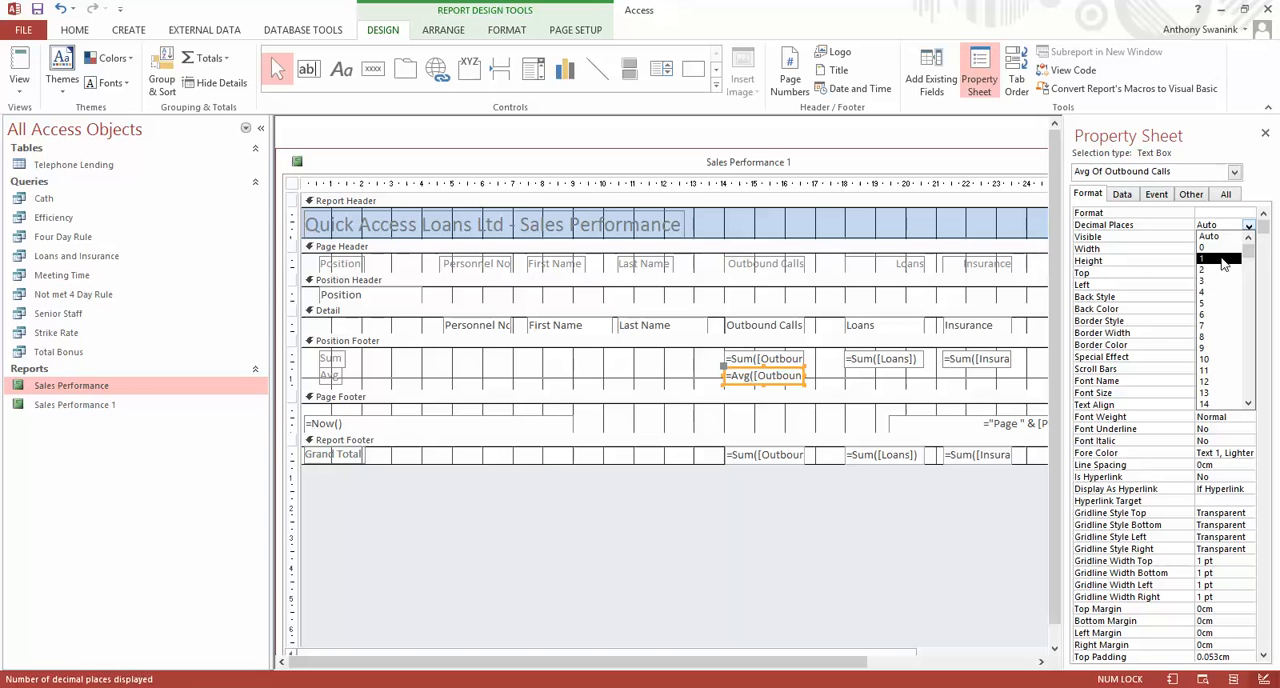
{"action": "left_click", "coordinate": [1222, 260]}
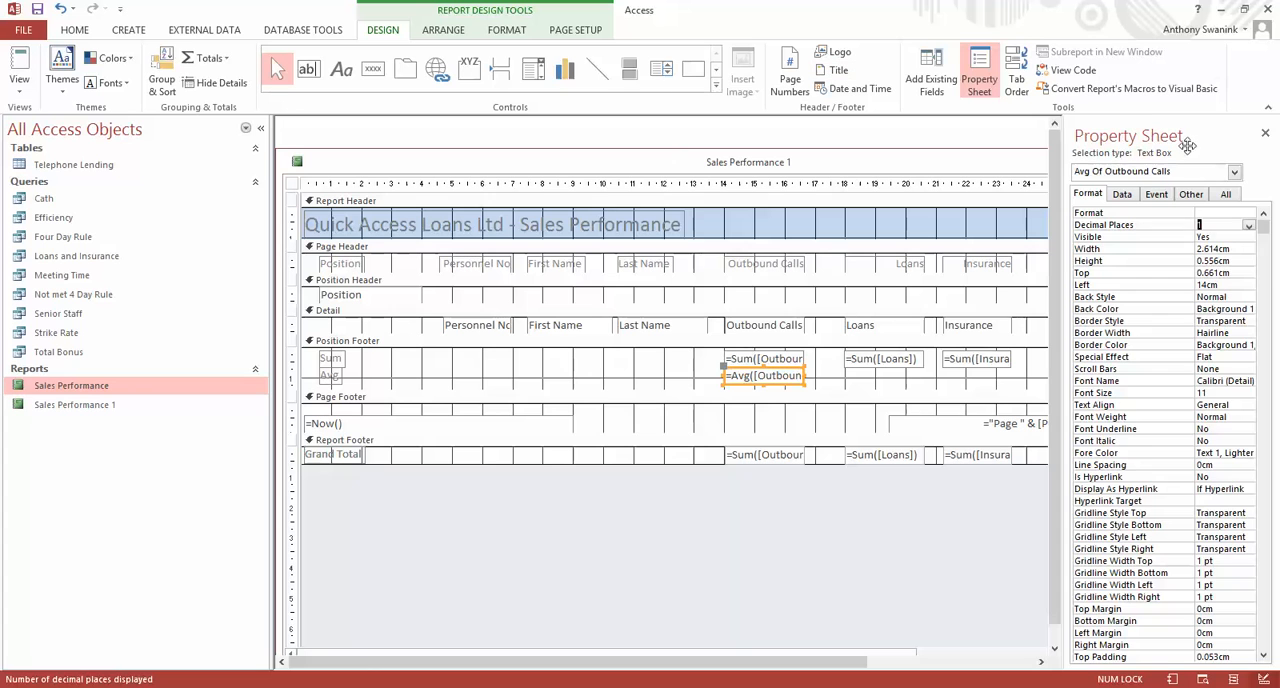
Close the field properties, save the report and check the Outbound Calls position averages in Report View.
{"action": "left_click", "coordinate": [1264, 134]}
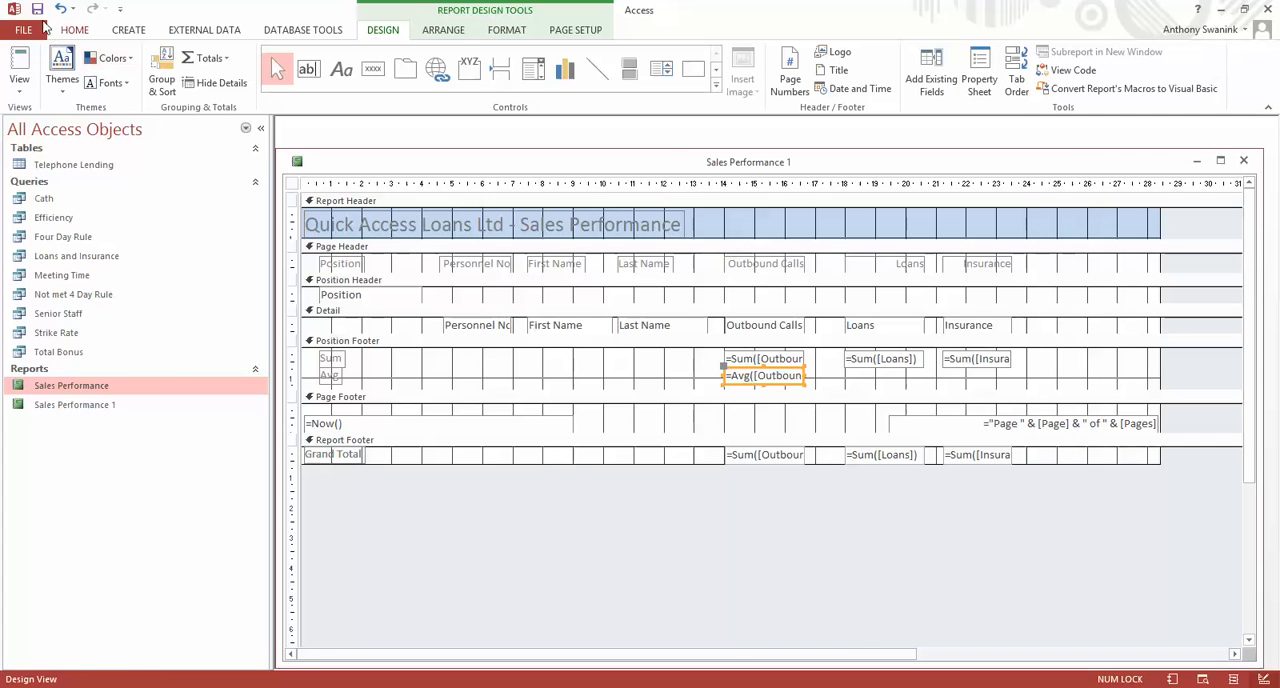
{"action": "left_click", "coordinate": [36, 10]}
{"action": "left_click", "coordinate": [20, 78]}
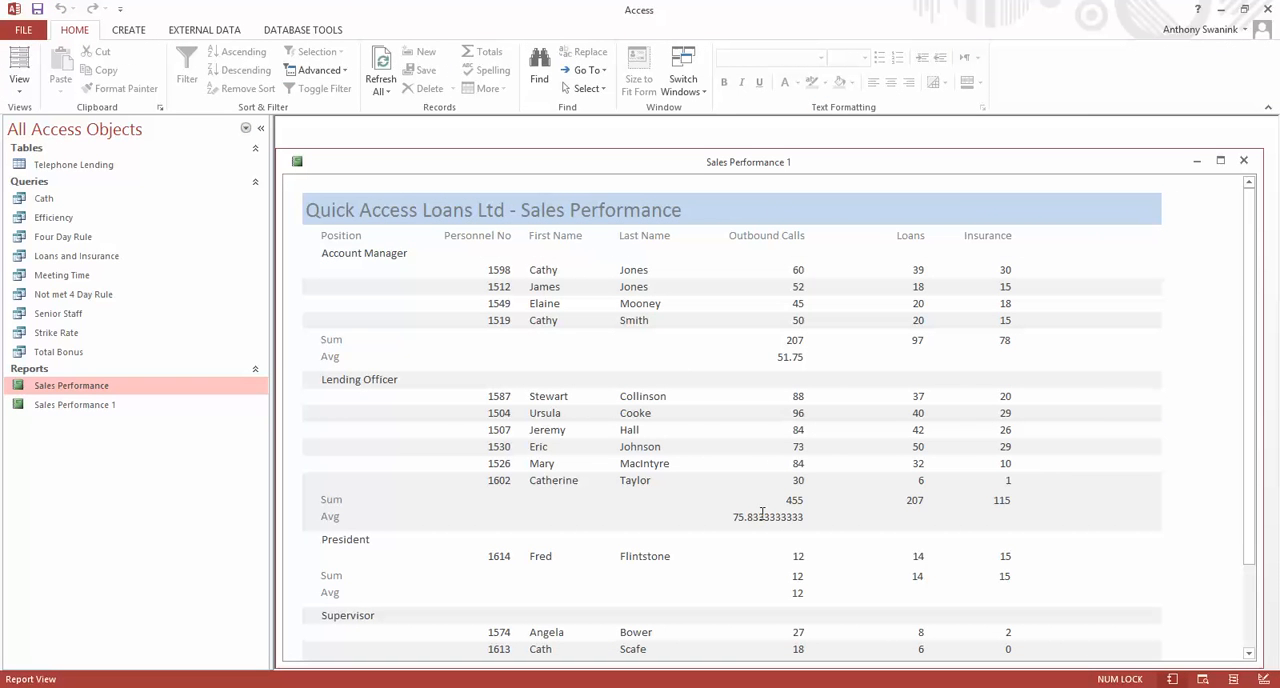
{"action": "left_click_drag", "start_coordinate": [1249, 297], "coordinate": [1252, 272]}
In Design View, increase the height of the Report Footer section to make room below the Grand Total row.
{"action": "left_click", "coordinate": [19, 86]}
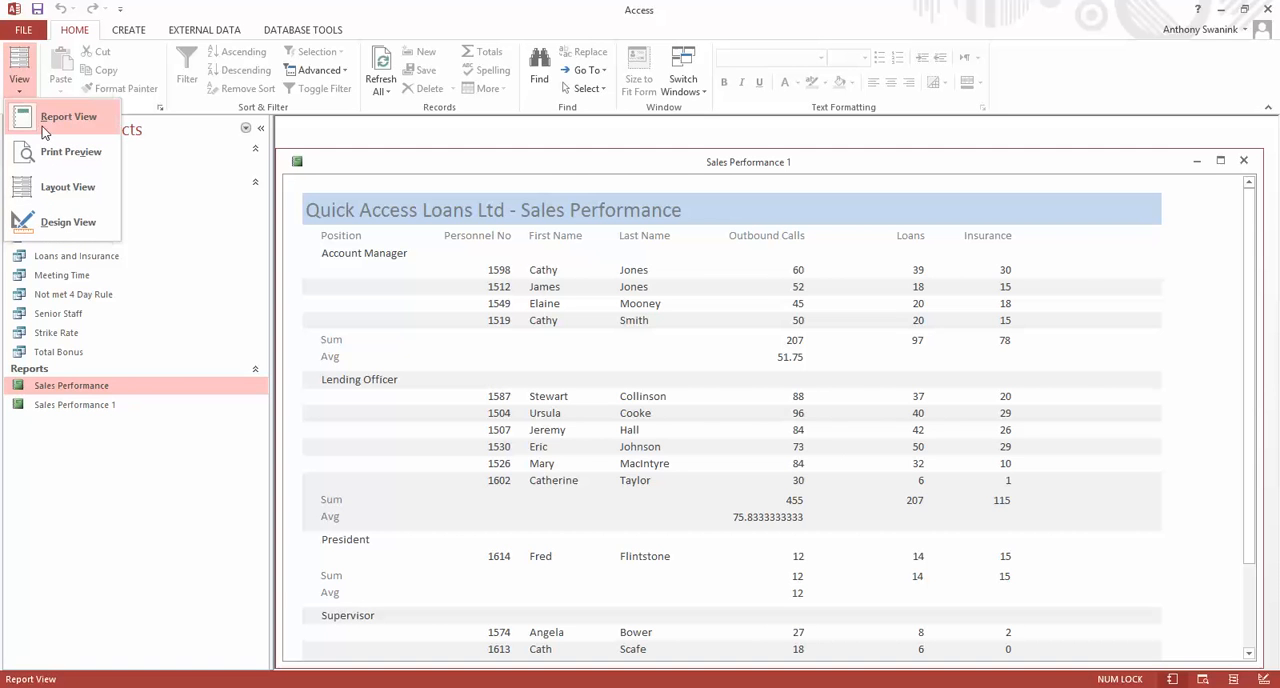
{"action": "left_click", "coordinate": [50, 223]}
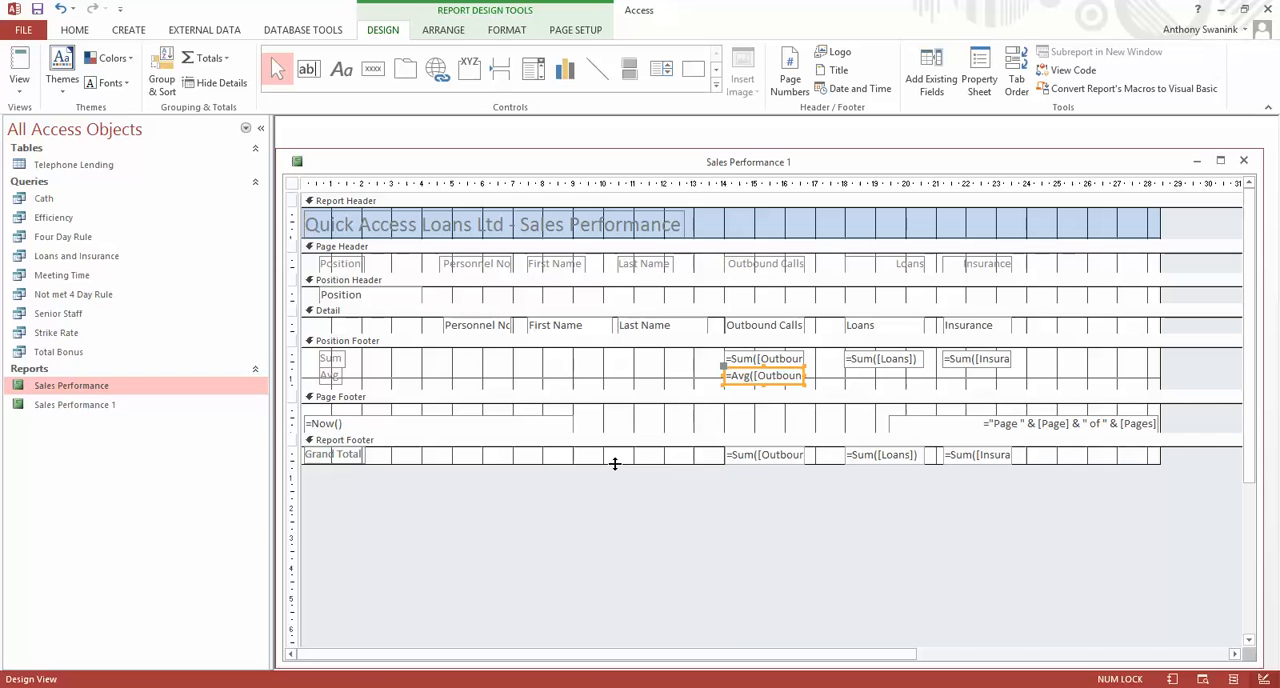
{"action": "left_click_drag", "start_coordinate": [615, 463], "coordinate": [615, 484]}
Copy the Avg label and the Outbound Calls average field from the Position Footer and paste them into the Report Footer.
{"action": "left_click", "coordinate": [331, 376]}
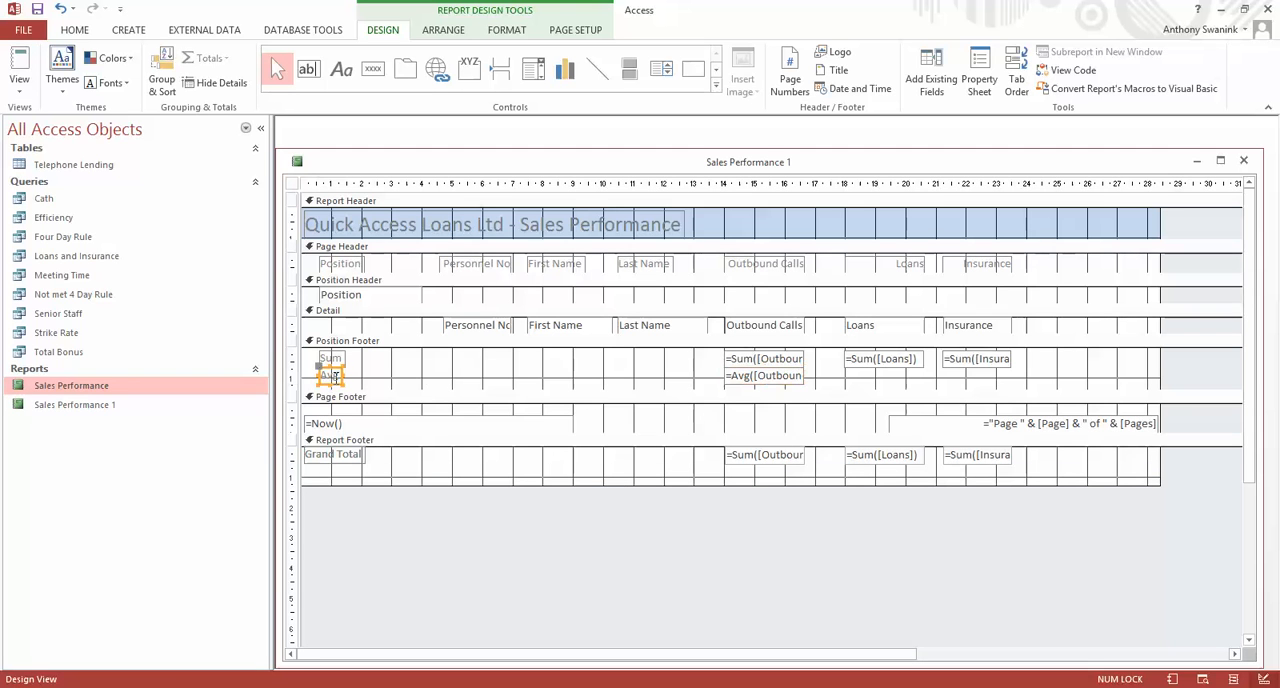
{"action": "left_click", "coordinate": [786, 377], "text": "shift"}
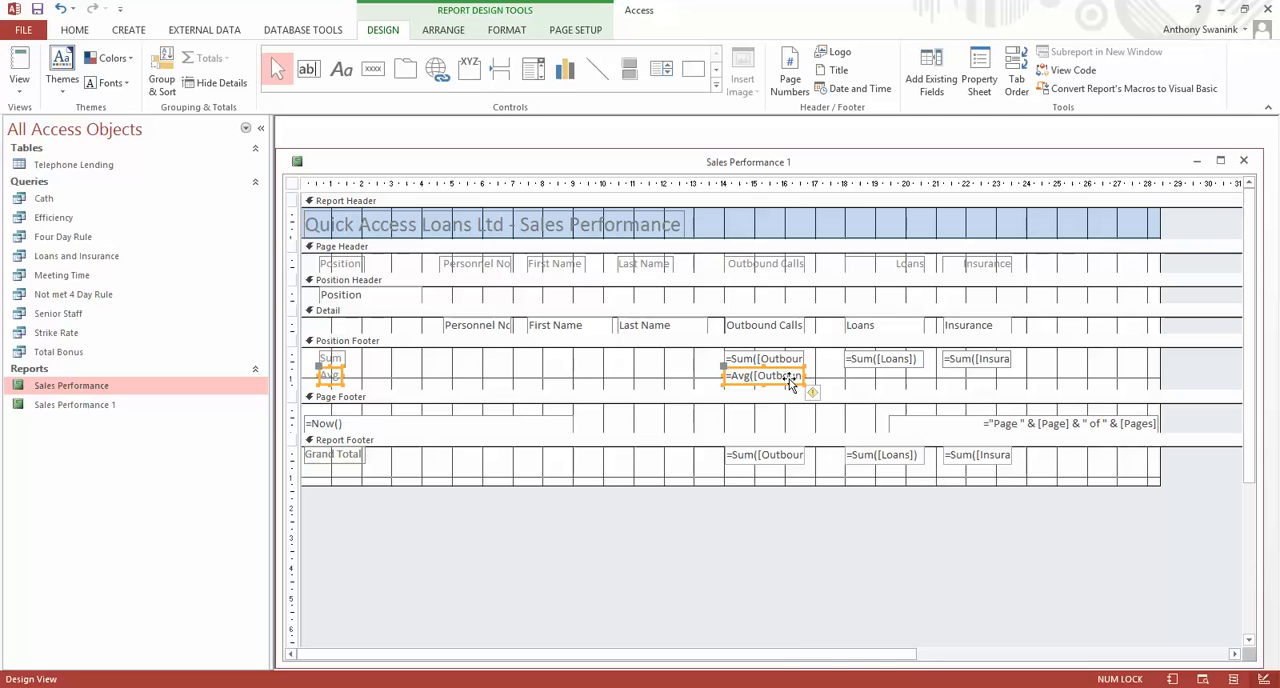
{"action": "right_click", "coordinate": [791, 381]}
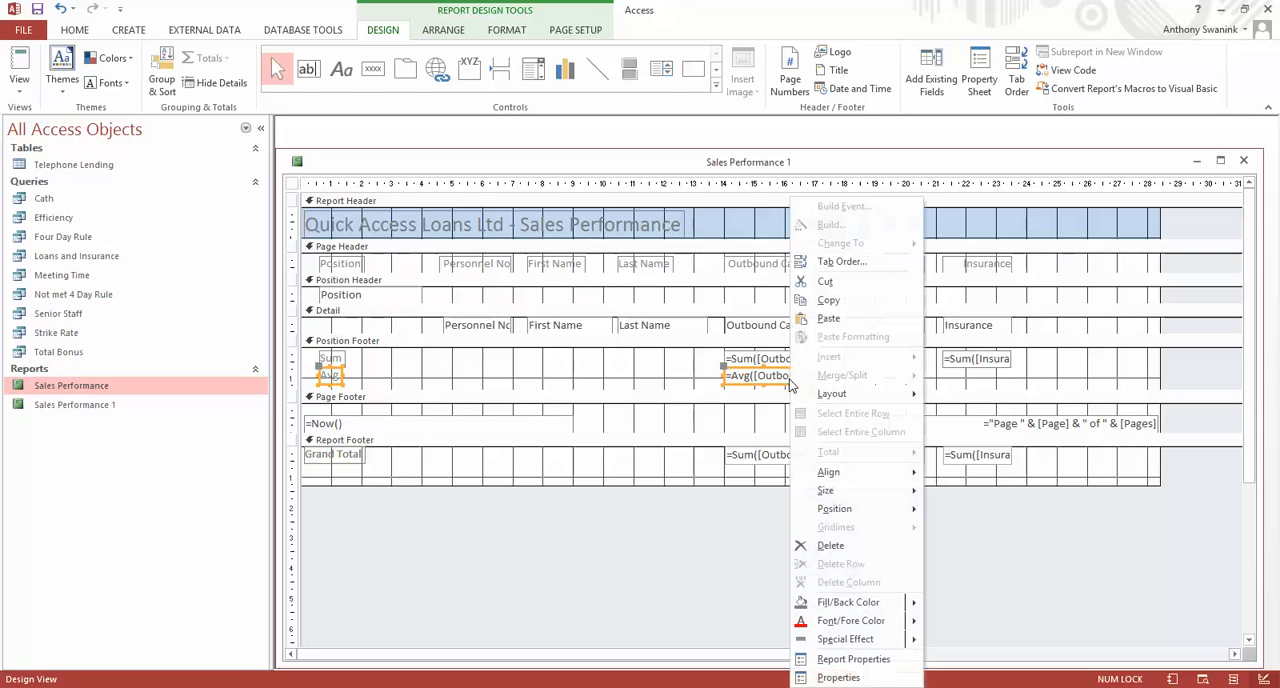
{"action": "left_click", "coordinate": [842, 312]}
{"action": "left_click", "coordinate": [449, 477]}
{"action": "left_click", "coordinate": [449, 477]}
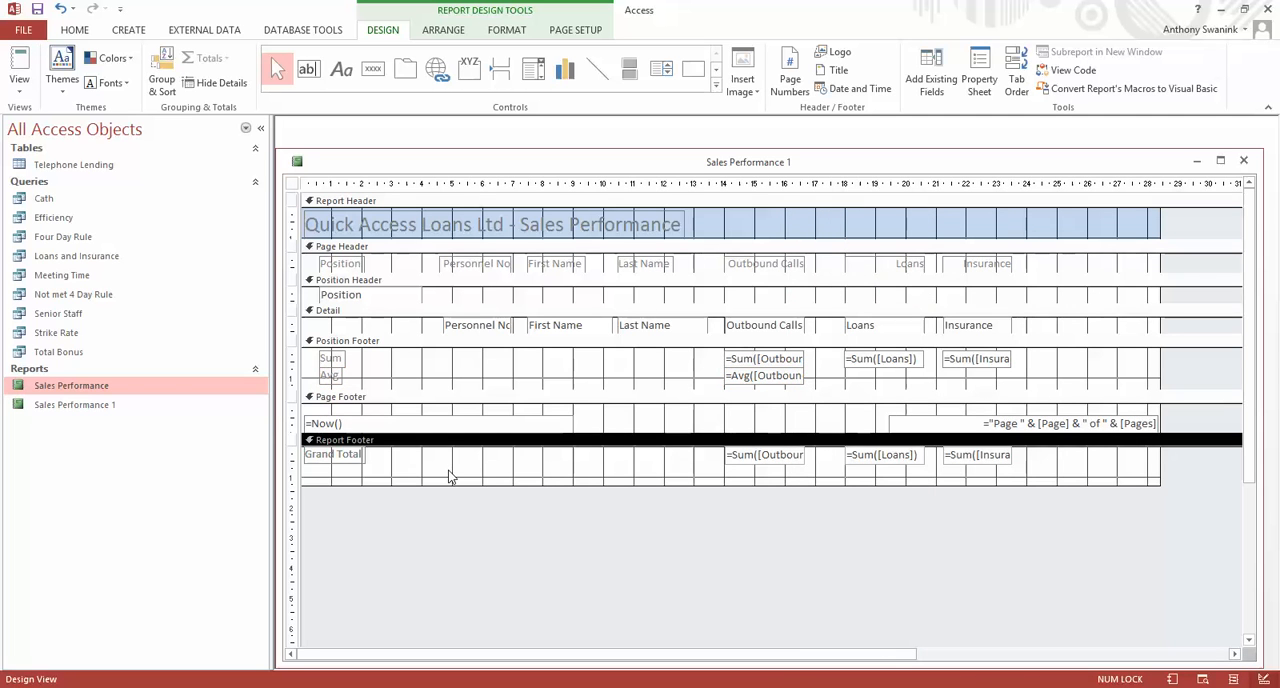
{"action": "right_click", "coordinate": [457, 468]}
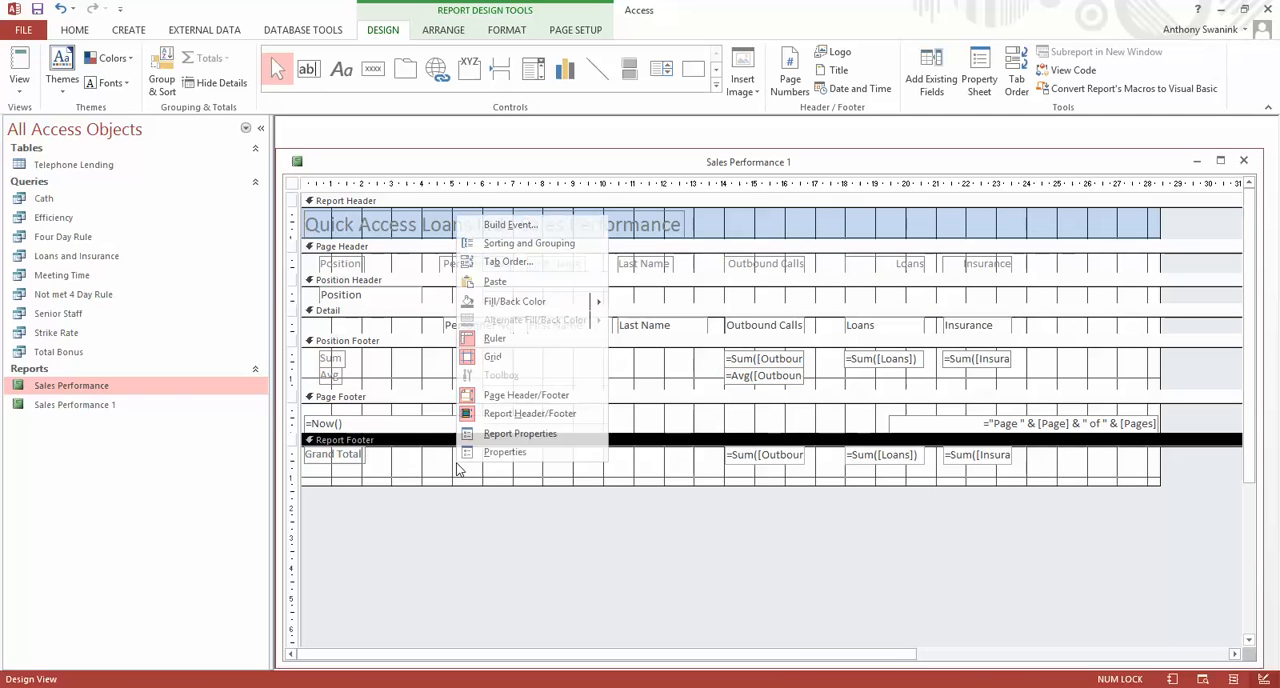
{"action": "left_click", "coordinate": [497, 282]}
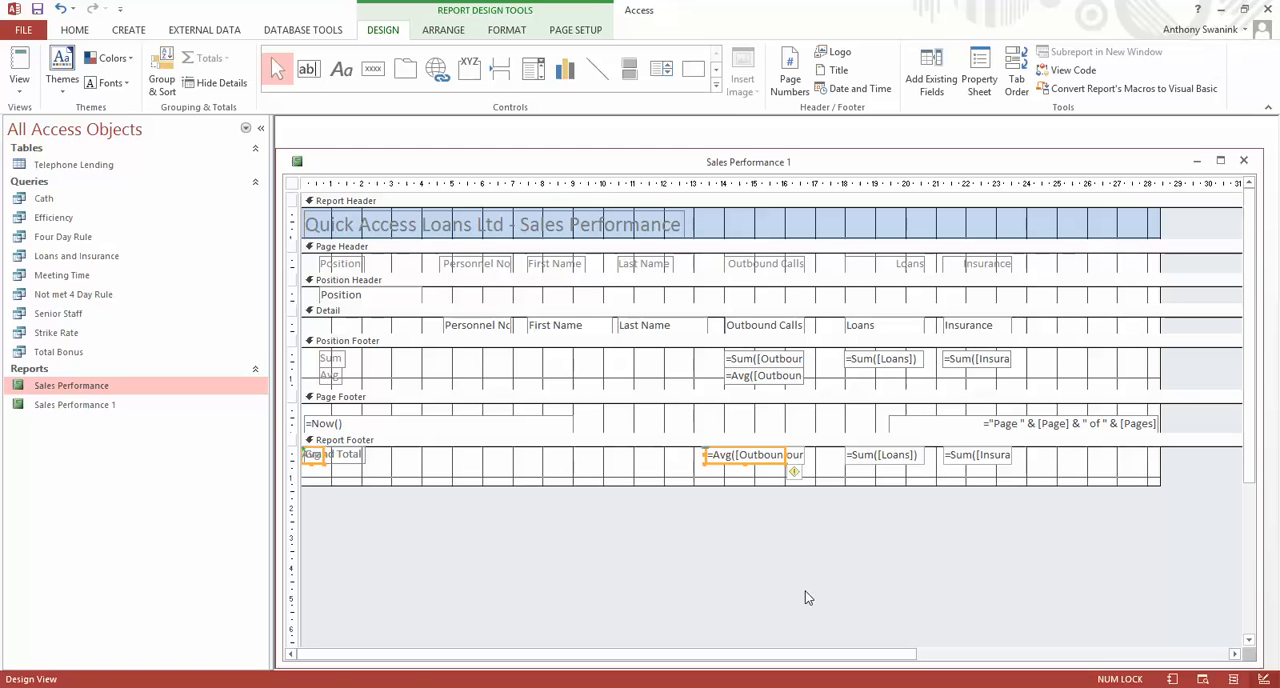
Move the pasted Avg label and average field below the Grand Total row, with the field lined up under the Outbound Calls total.
{"action": "key", "text": "Down"}
{"action": "key", "text": "Down"}
{"action": "key", "text": "Down"}
{"action": "key", "text": "Down"}
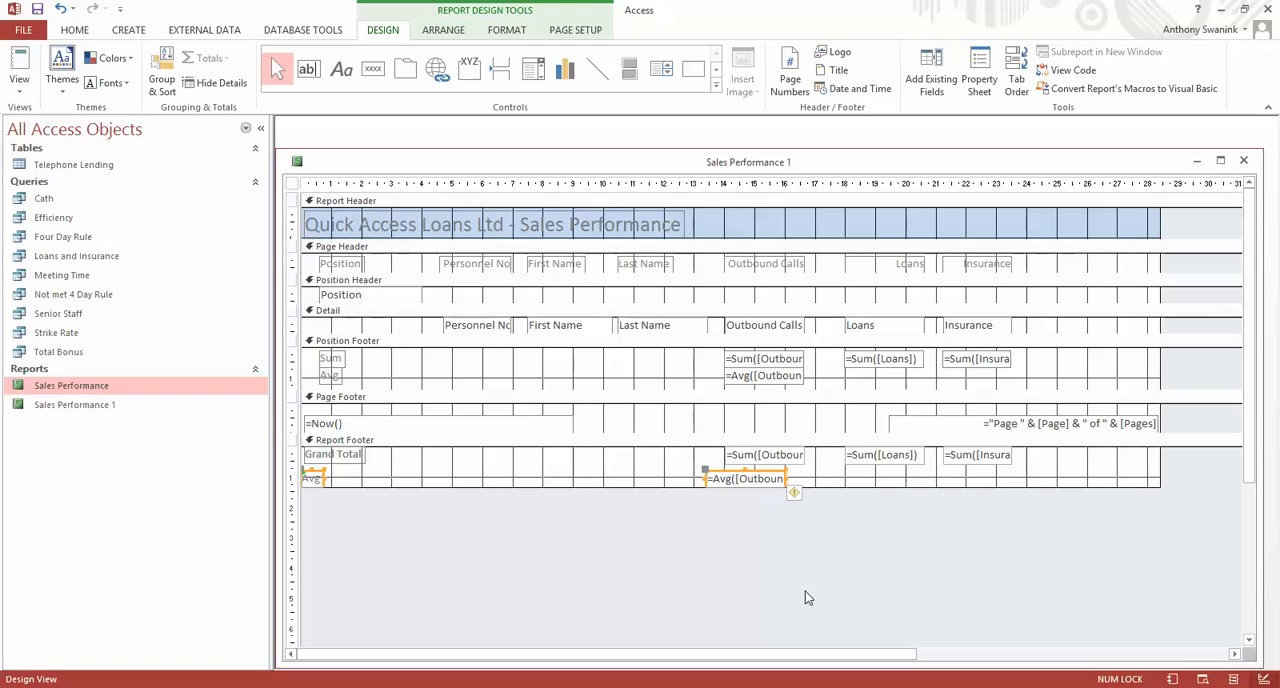
{"action": "key", "text": "Right"}
{"action": "key", "text": "Right"}
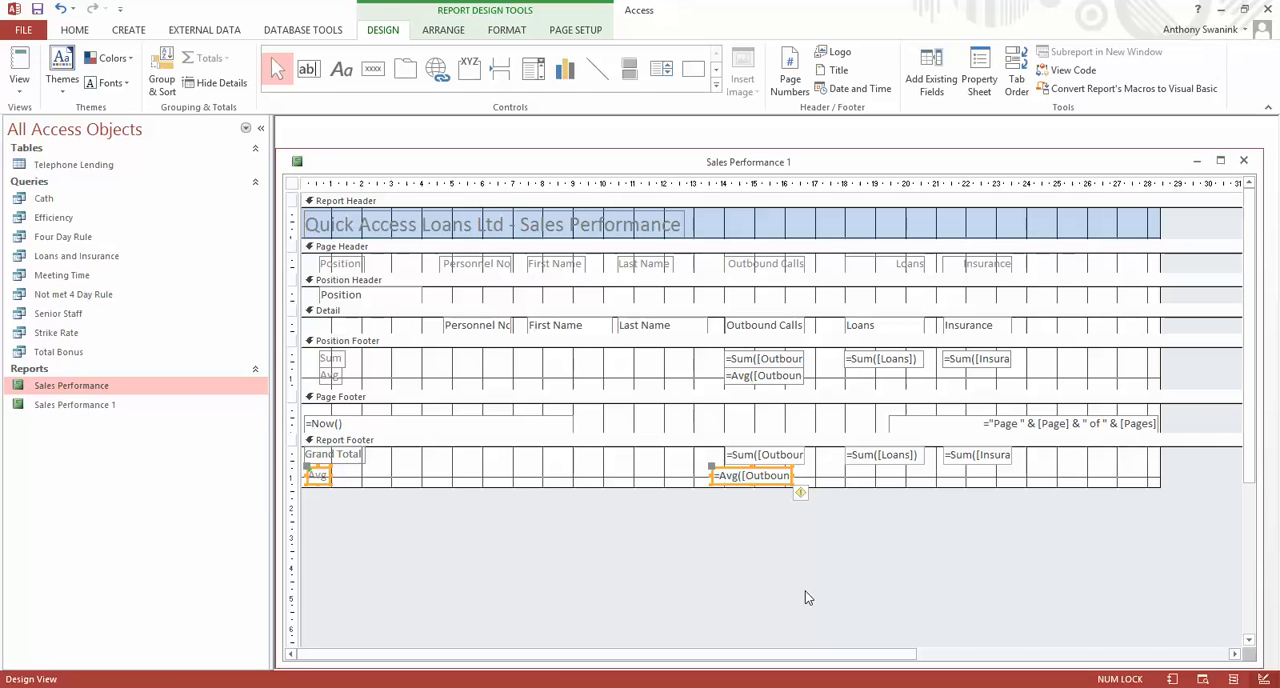
{"action": "key", "text": "Right"}
{"action": "key", "text": "Right"}
{"action": "key", "text": "Right"}
{"action": "key", "text": "Right"}
{"action": "key", "text": "Left"}
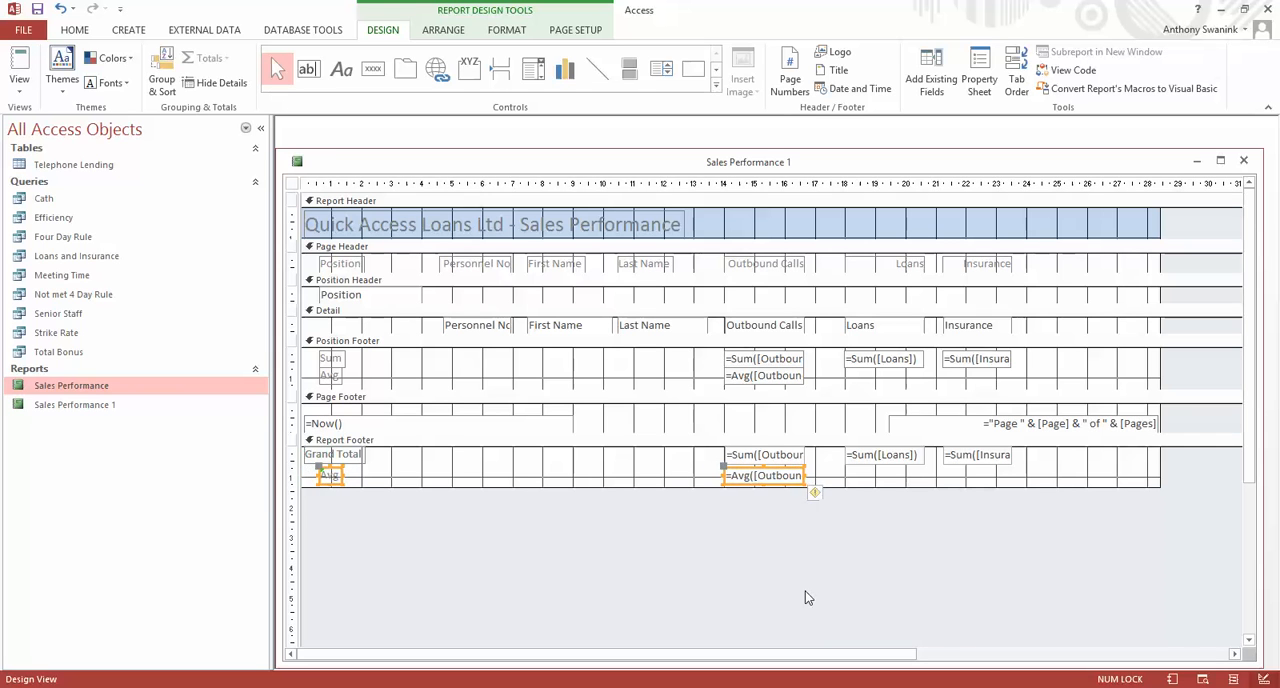
{"action": "key", "text": "Right"}
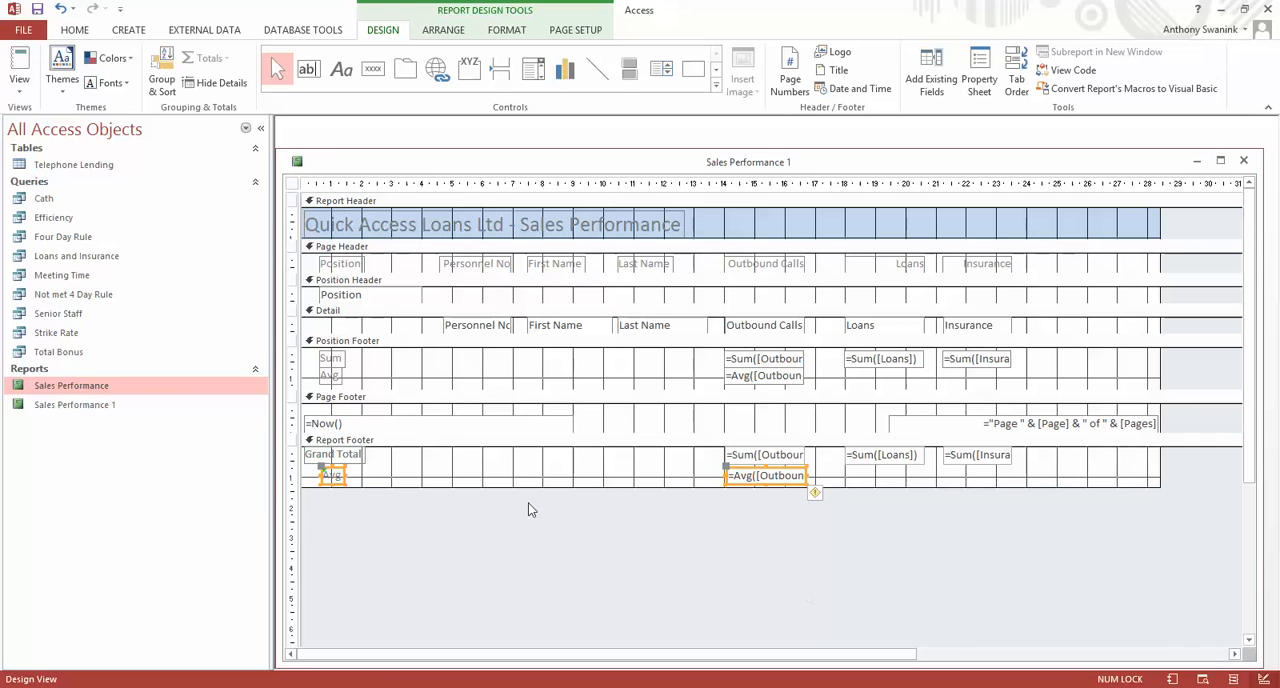
Shift only the Report Footer's Avg label under the start of the Grand Total label and widen it.
{"action": "left_click", "coordinate": [424, 468]}
{"action": "left_click", "coordinate": [336, 477]}
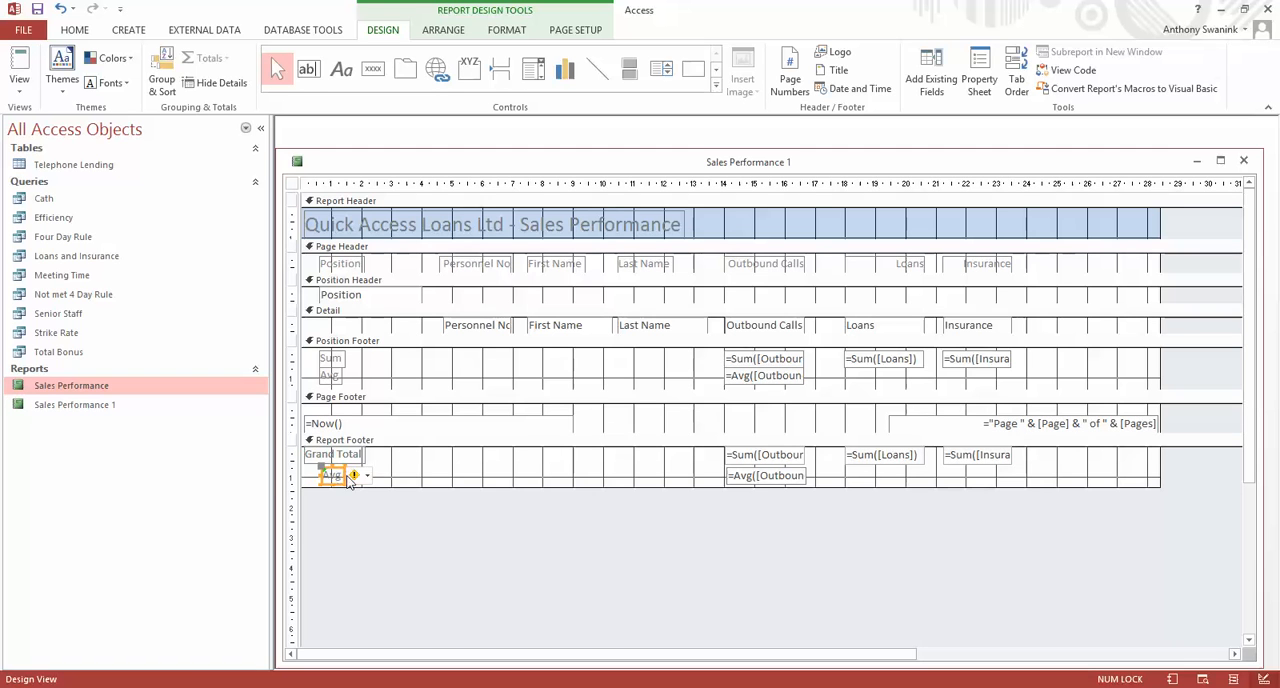
{"action": "left_click_drag", "start_coordinate": [340, 474], "coordinate": [308, 470]}
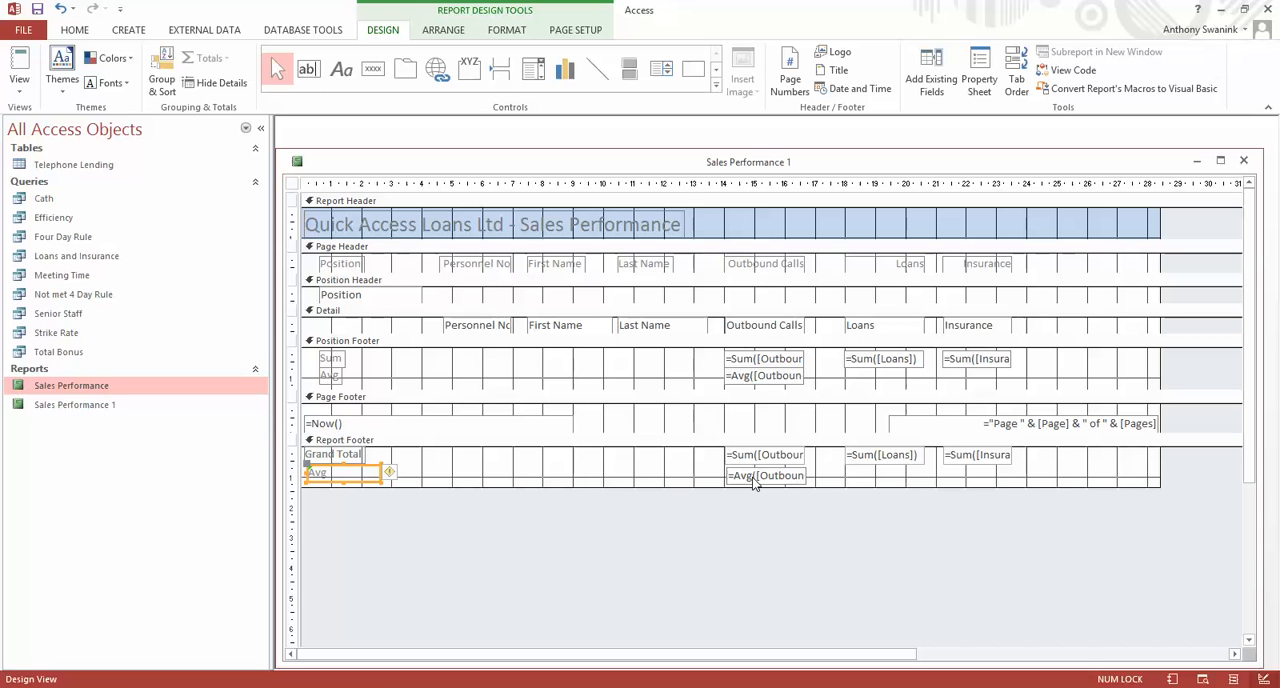
Change the Report Footer's Avg label text to Grand Average and nudge it into line with the Grand Total label.
{"action": "mouse_move", "coordinate": [405, 477]}
{"action": "left_click_drag", "start_coordinate": [345, 475], "coordinate": [299, 463]}
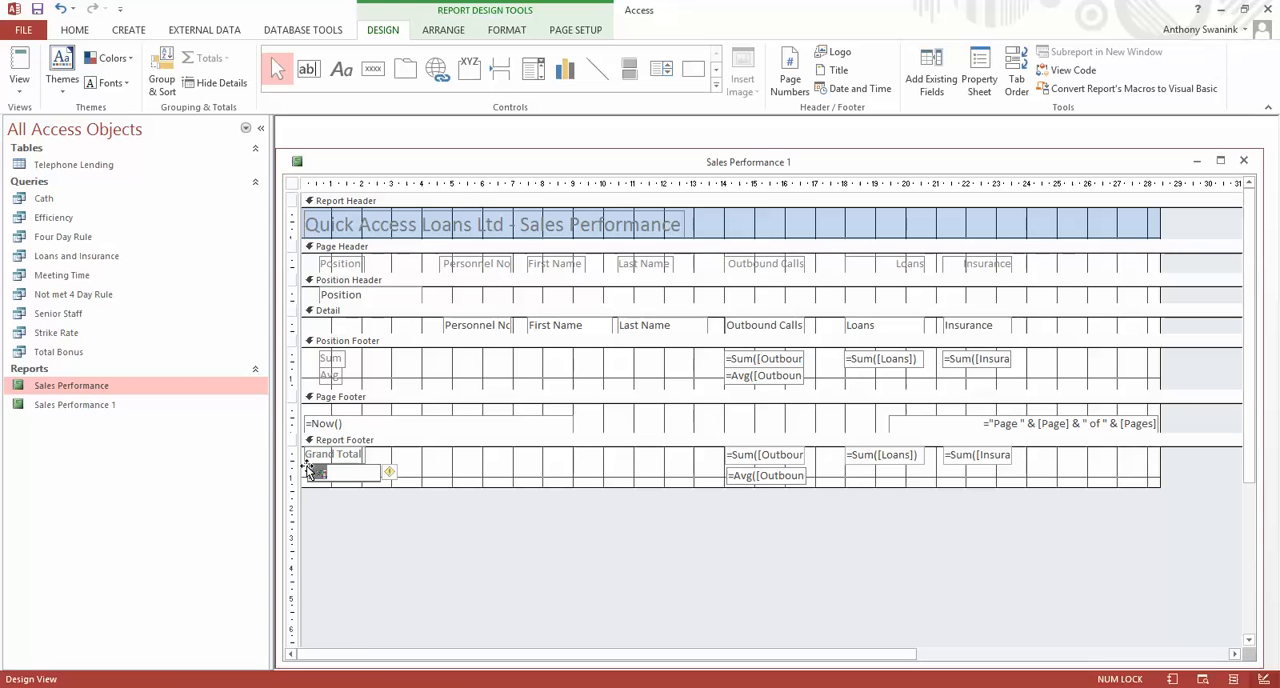
{"action": "type", "text": "Grand Average"}
{"action": "left_click", "coordinate": [465, 474]}
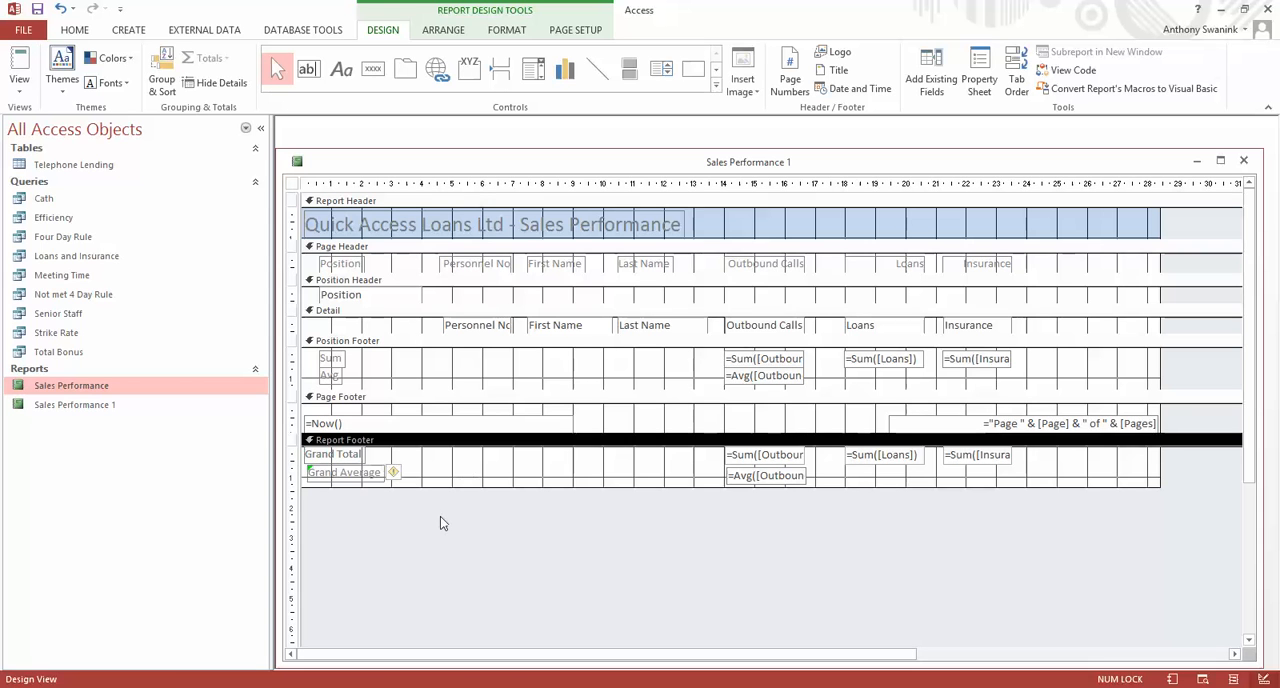
{"action": "left_click", "coordinate": [320, 478]}
{"action": "key", "text": "Left"}
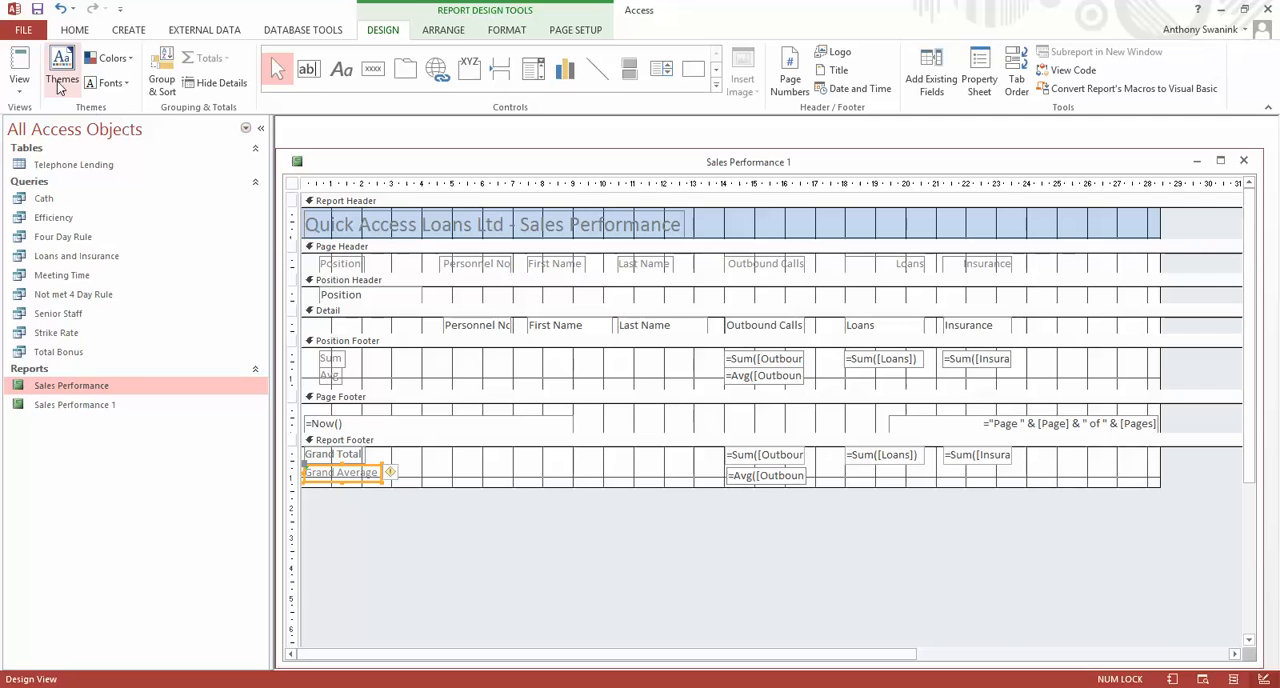
Check the grand total rows in Report View and select the Outbound Calls grand total in Layout View for formatting.
{"action": "left_click", "coordinate": [19, 60]}
{"action": "scroll", "coordinate": [740, 435], "scroll_direction": "down", "scroll_amount": 3}
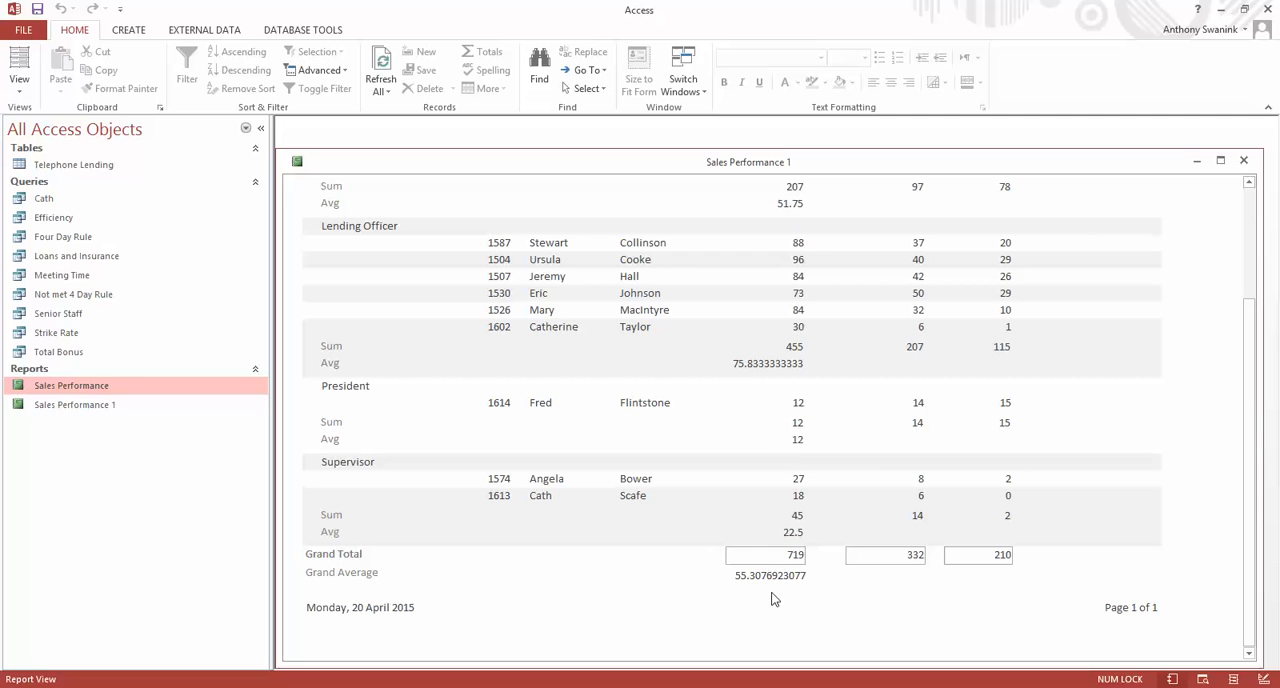
{"action": "left_click", "coordinate": [19, 88]}
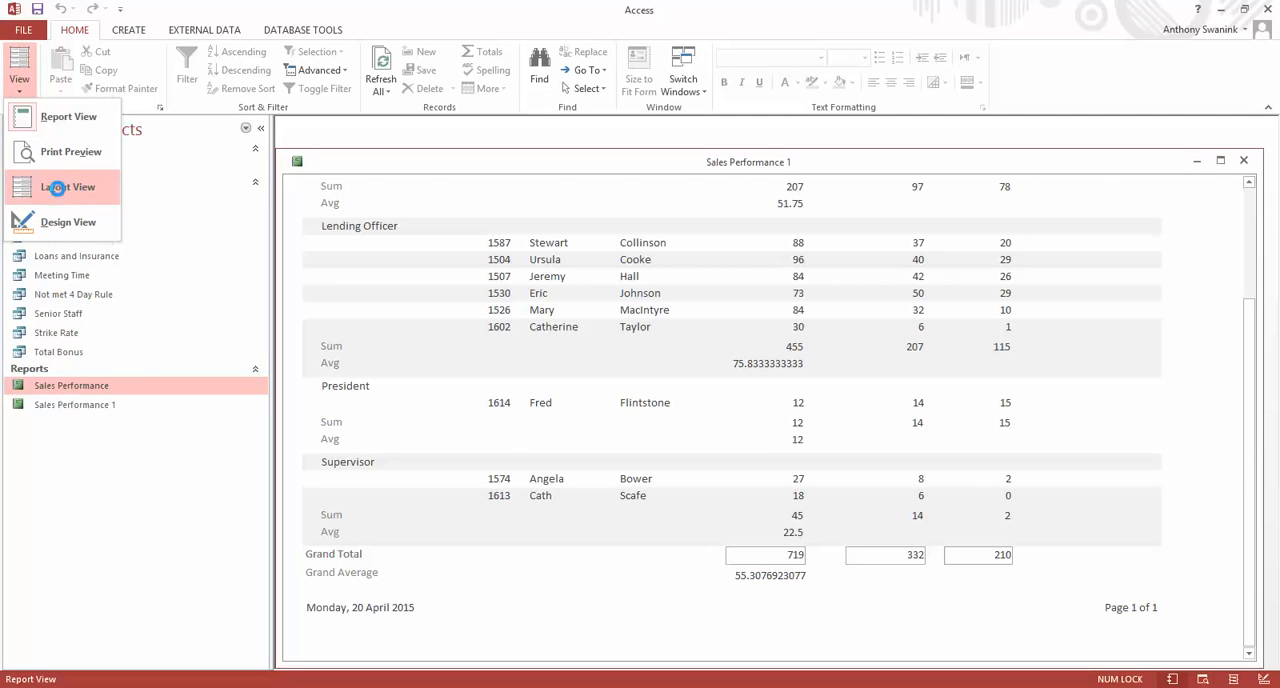
{"action": "left_click", "coordinate": [58, 184]}
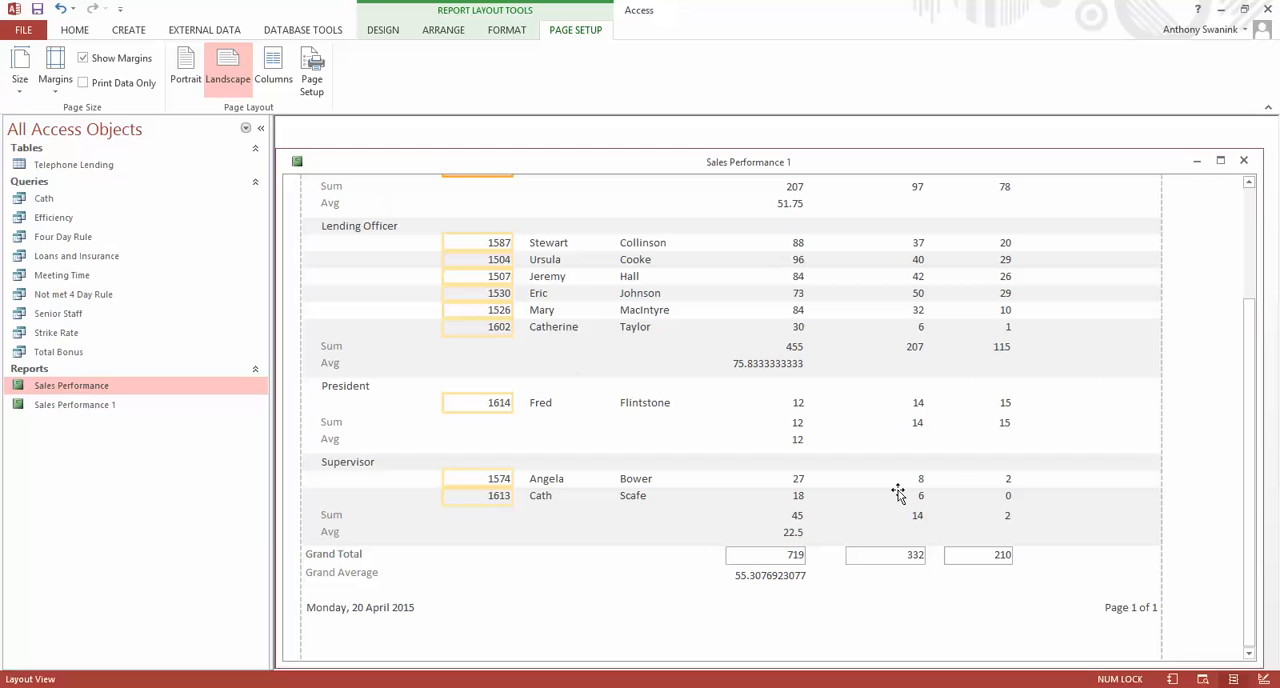
{"action": "left_click", "coordinate": [770, 556]}
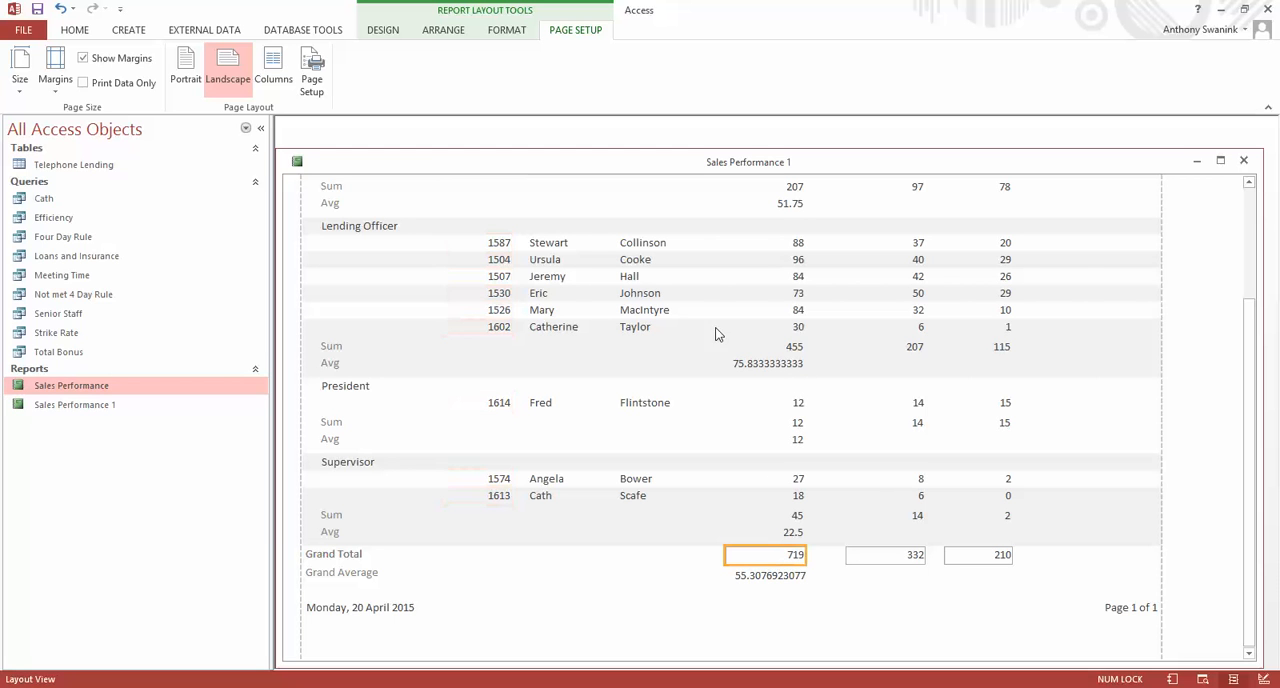
{"action": "left_click", "coordinate": [508, 31]}
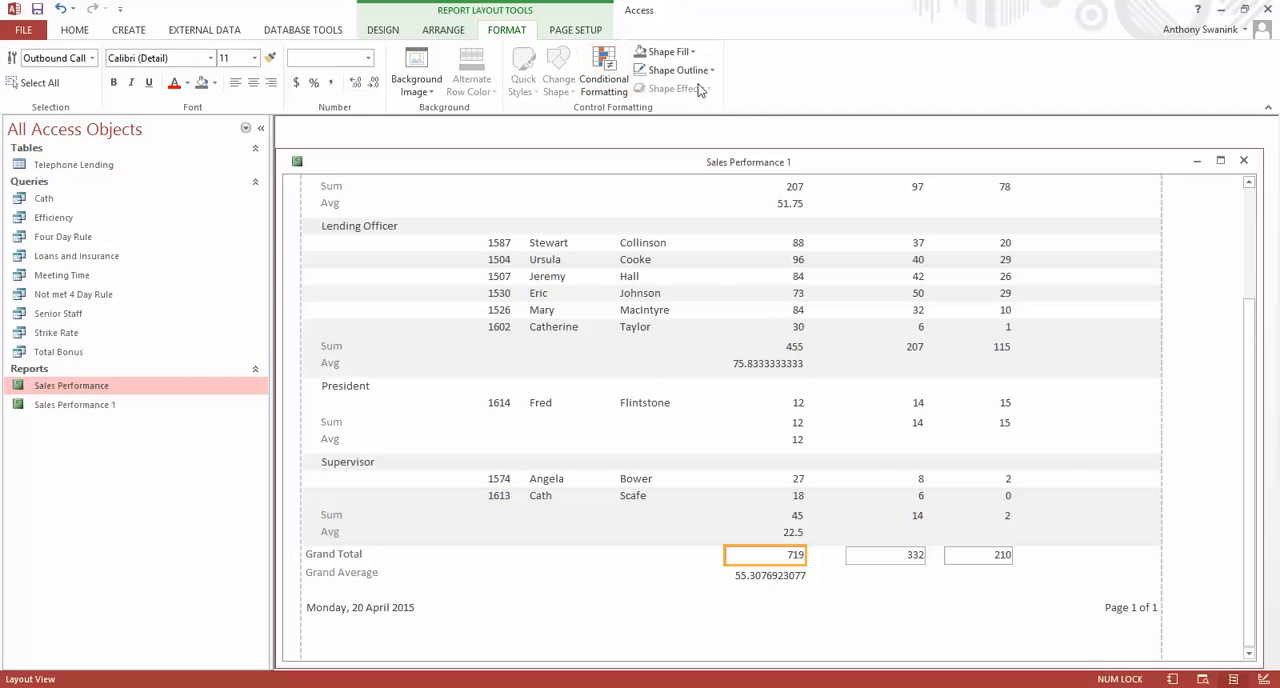
{"action": "left_click", "coordinate": [680, 70]}
{"action": "left_click", "coordinate": [696, 330]}
{"action": "left_click", "coordinate": [734, 251]}
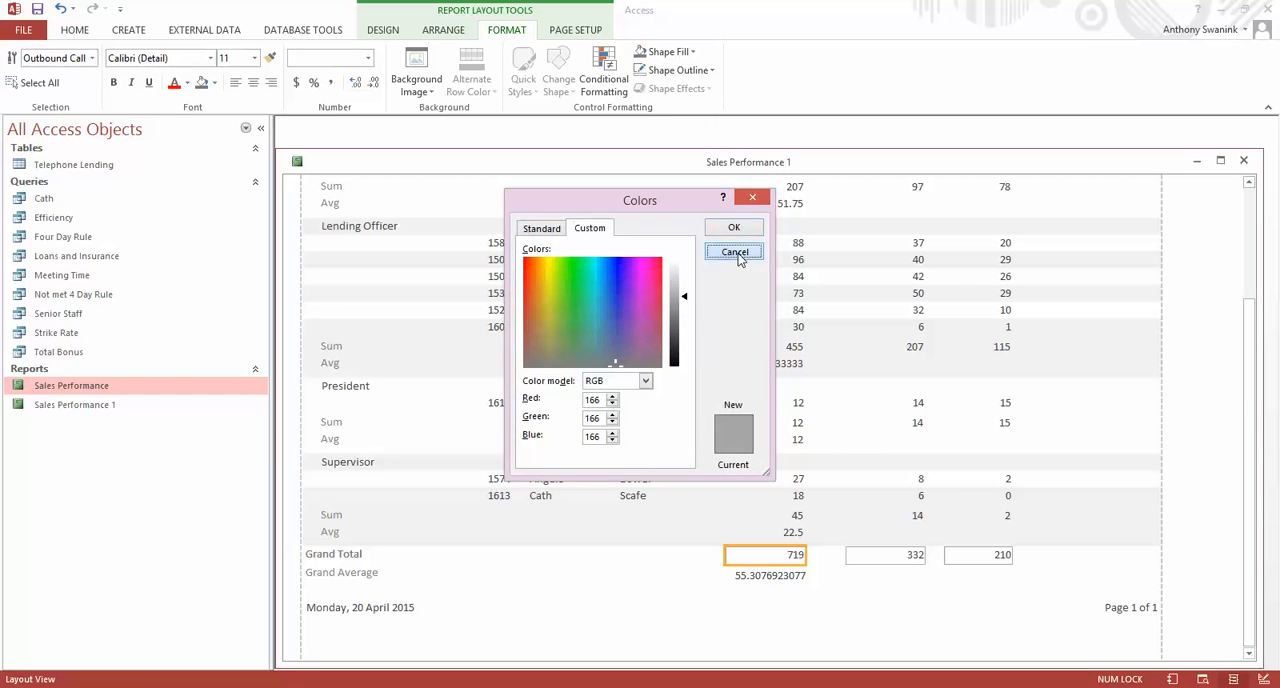
Set the shape outline of the Outbound Calls, Loans and Insurance grand total fields to Transparent.
{"action": "left_click", "coordinate": [678, 70]}
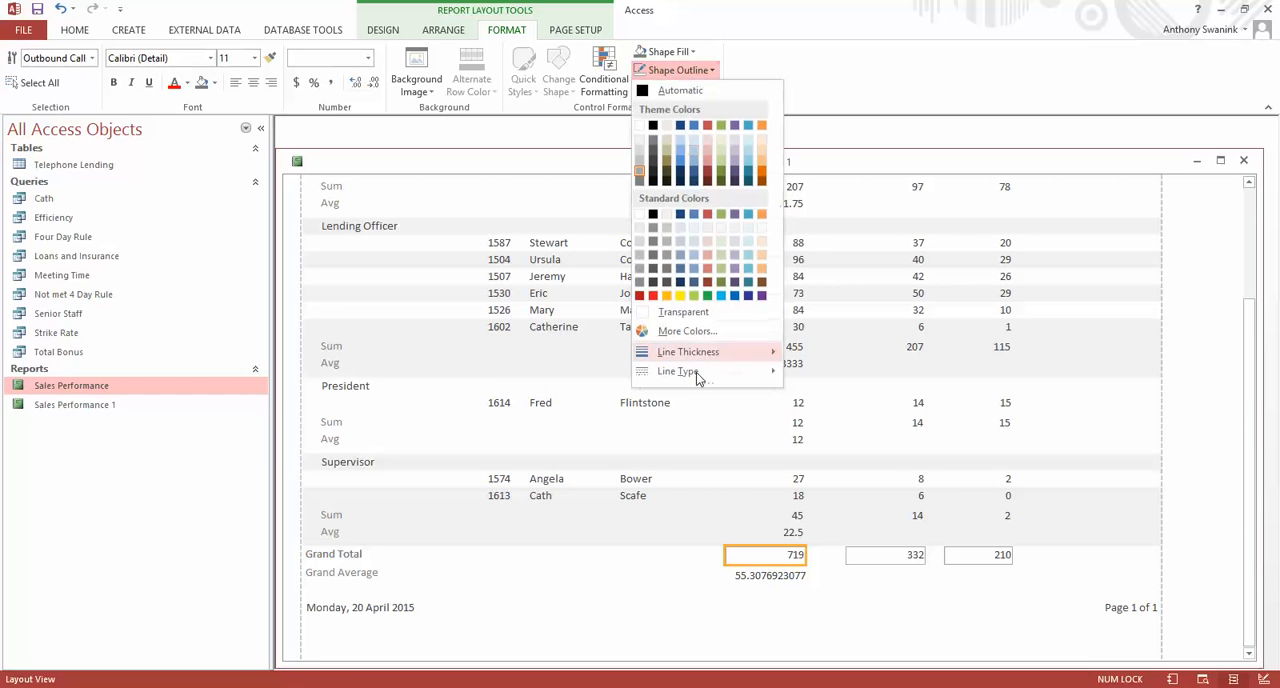
{"action": "left_click", "coordinate": [681, 312]}
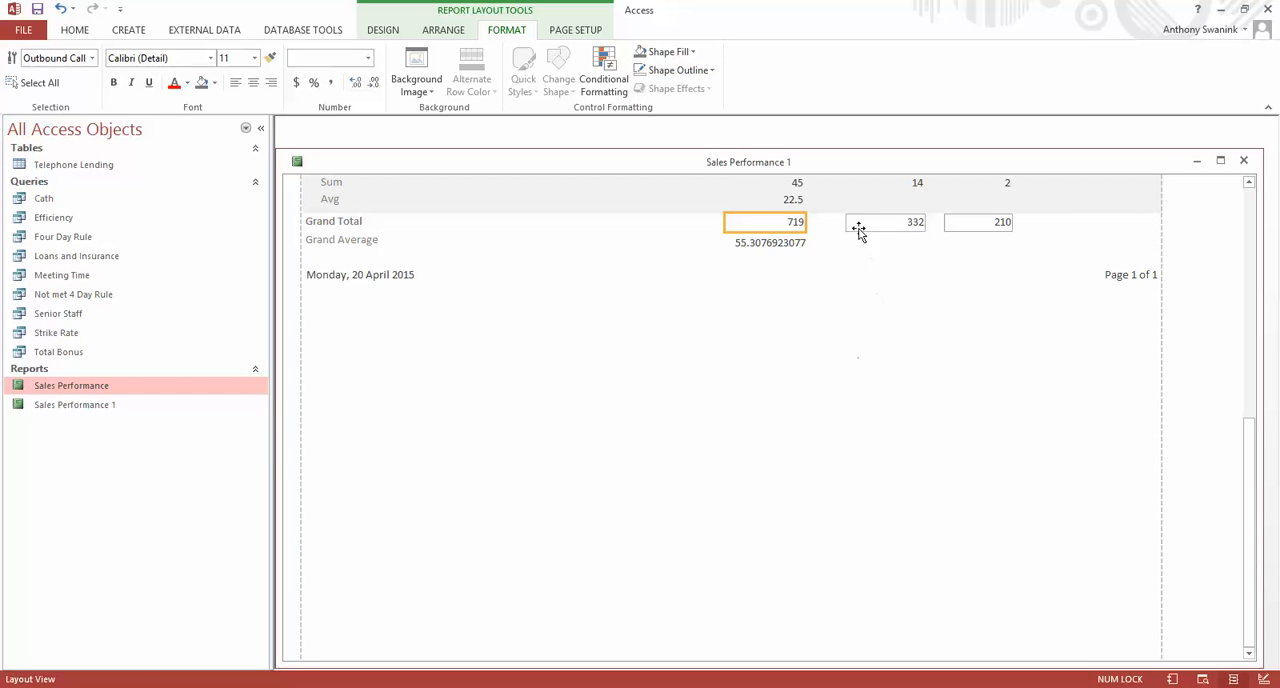
{"action": "left_click", "coordinate": [858, 228]}
{"action": "left_click", "coordinate": [678, 70]}
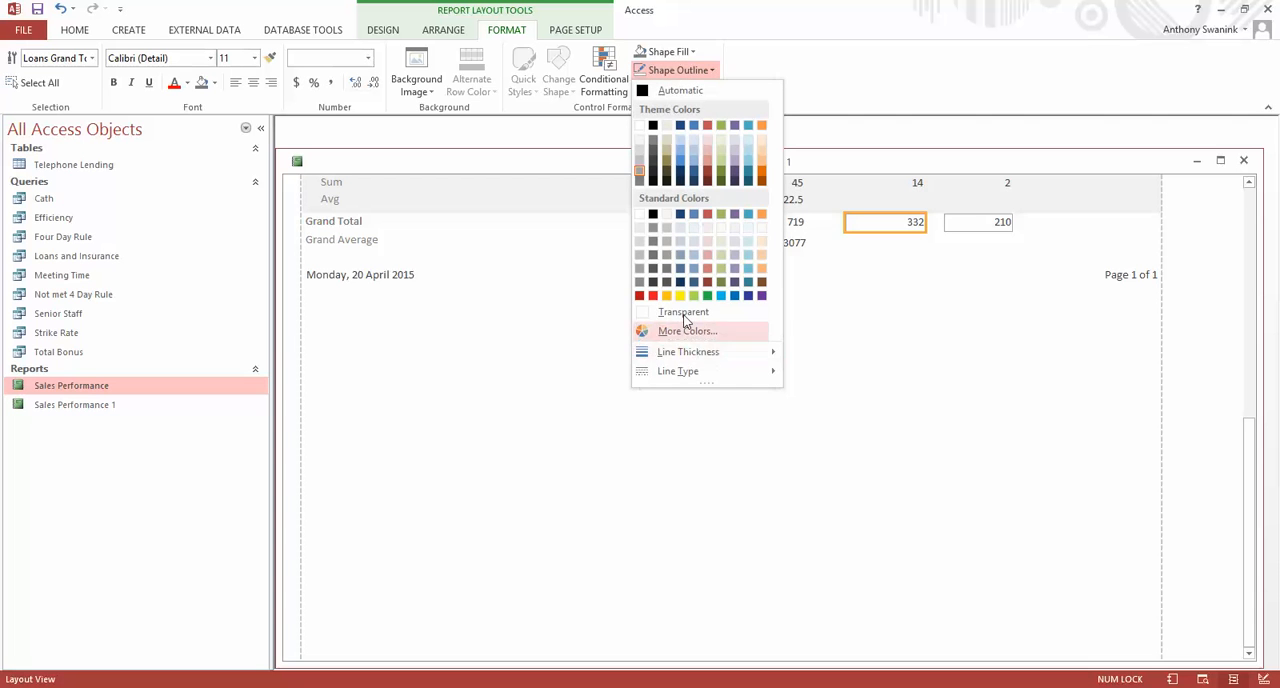
{"action": "left_click", "coordinate": [685, 314]}
{"action": "left_click", "coordinate": [977, 223]}
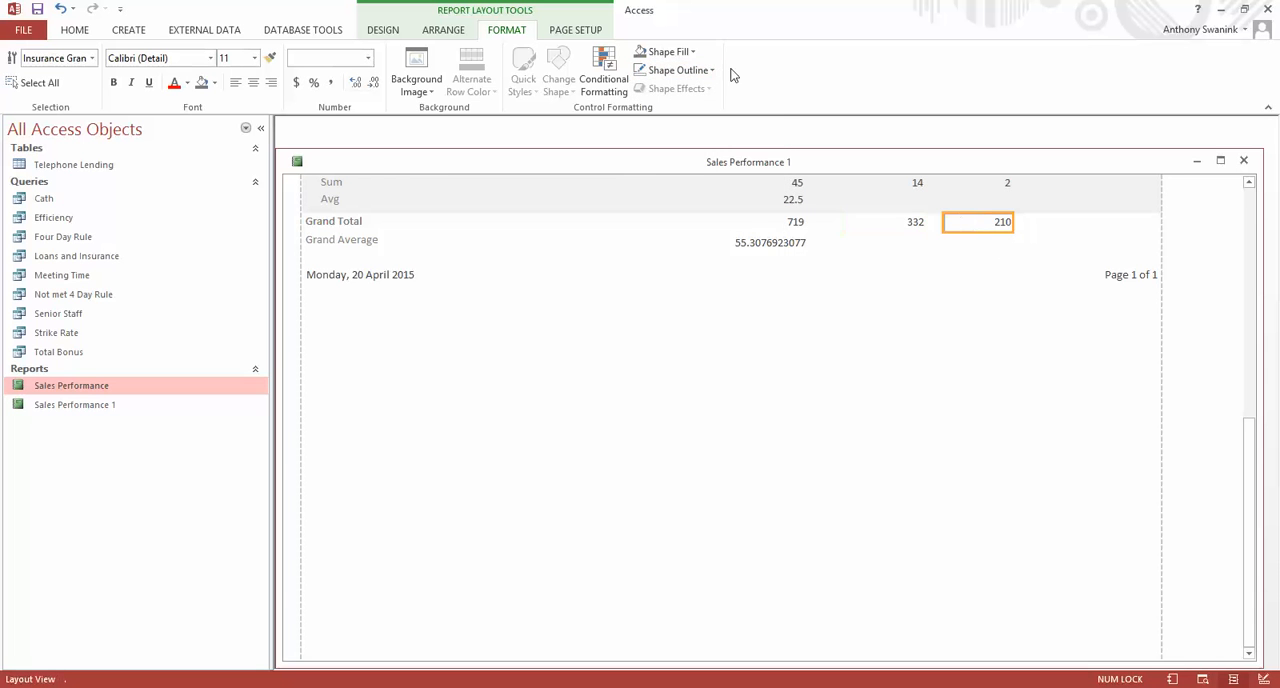
{"action": "left_click", "coordinate": [676, 72]}
{"action": "left_click", "coordinate": [700, 309]}
Narrow the Outbound Calls position average fields from their left edge until the averages show at most one decimal place.
{"action": "left_click_drag", "start_coordinate": [1248, 457], "coordinate": [1229, 276]}
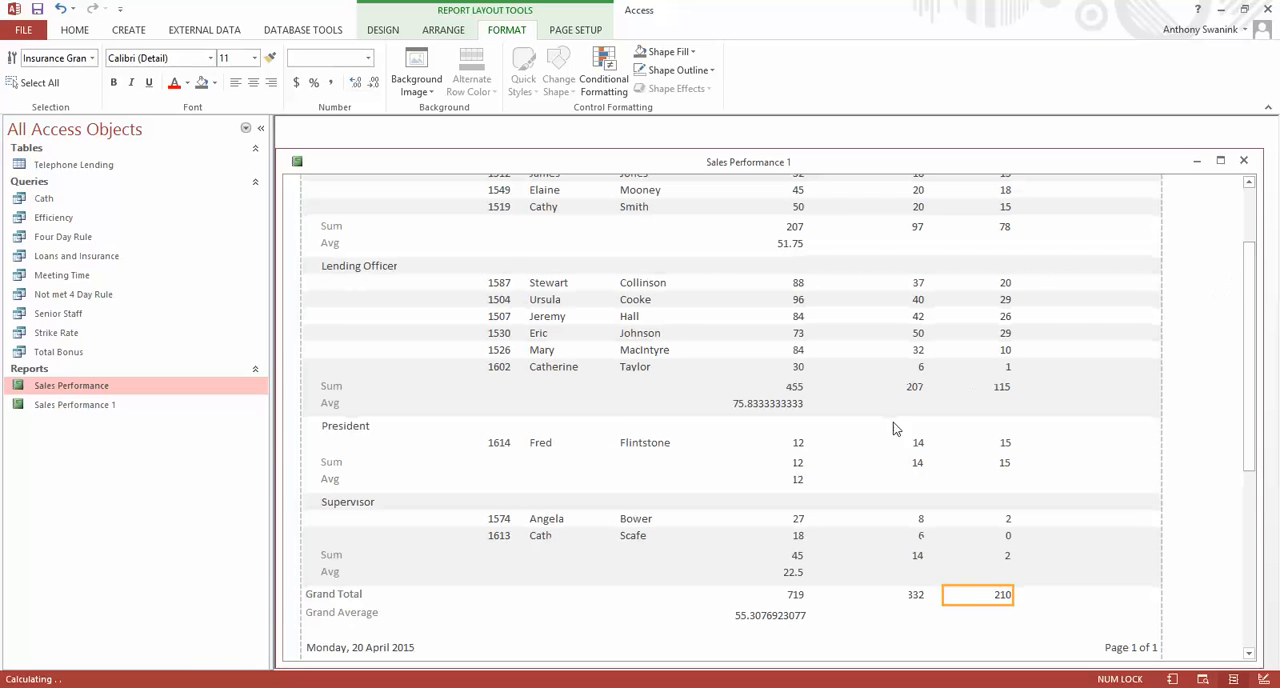
{"action": "left_click", "coordinate": [795, 404]}
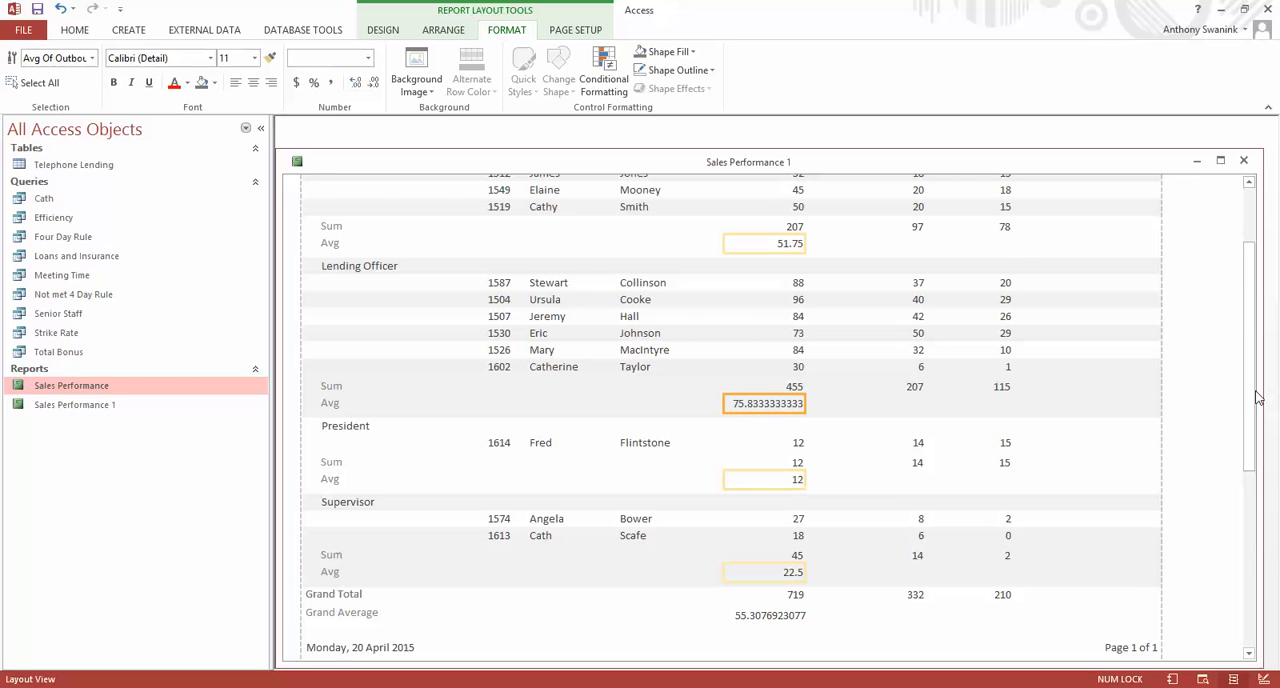
{"action": "left_click_drag", "start_coordinate": [1252, 392], "coordinate": [1231, 343]}
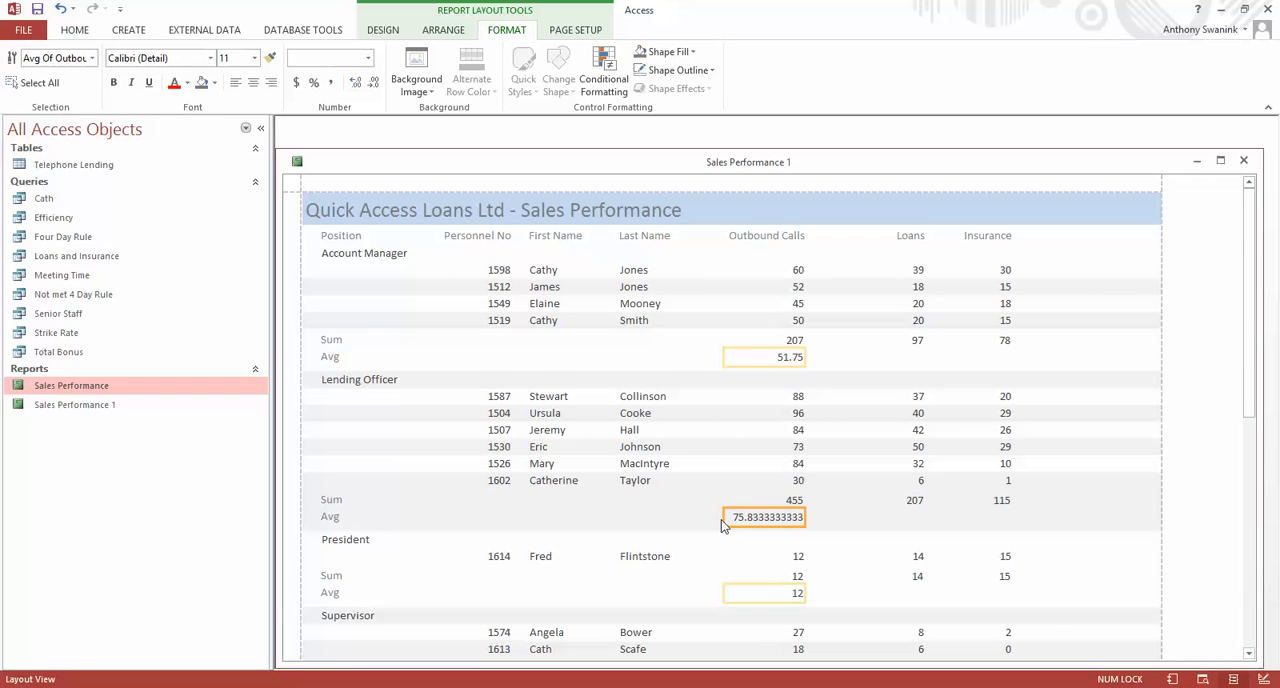
{"action": "left_click_drag", "start_coordinate": [724, 517], "coordinate": [772, 518]}
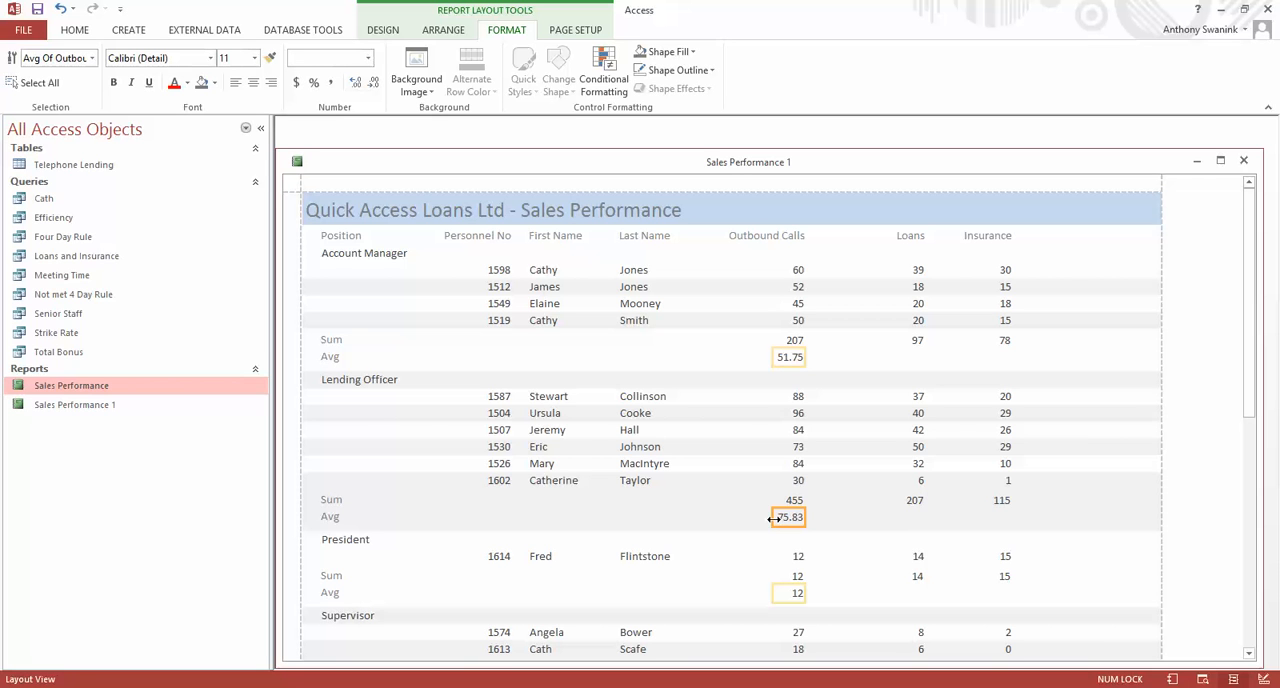
{"action": "left_click_drag", "start_coordinate": [773, 518], "coordinate": [777, 516]}
{"action": "scroll", "coordinate": [857, 563], "scroll_direction": "down", "scroll_amount": 3}
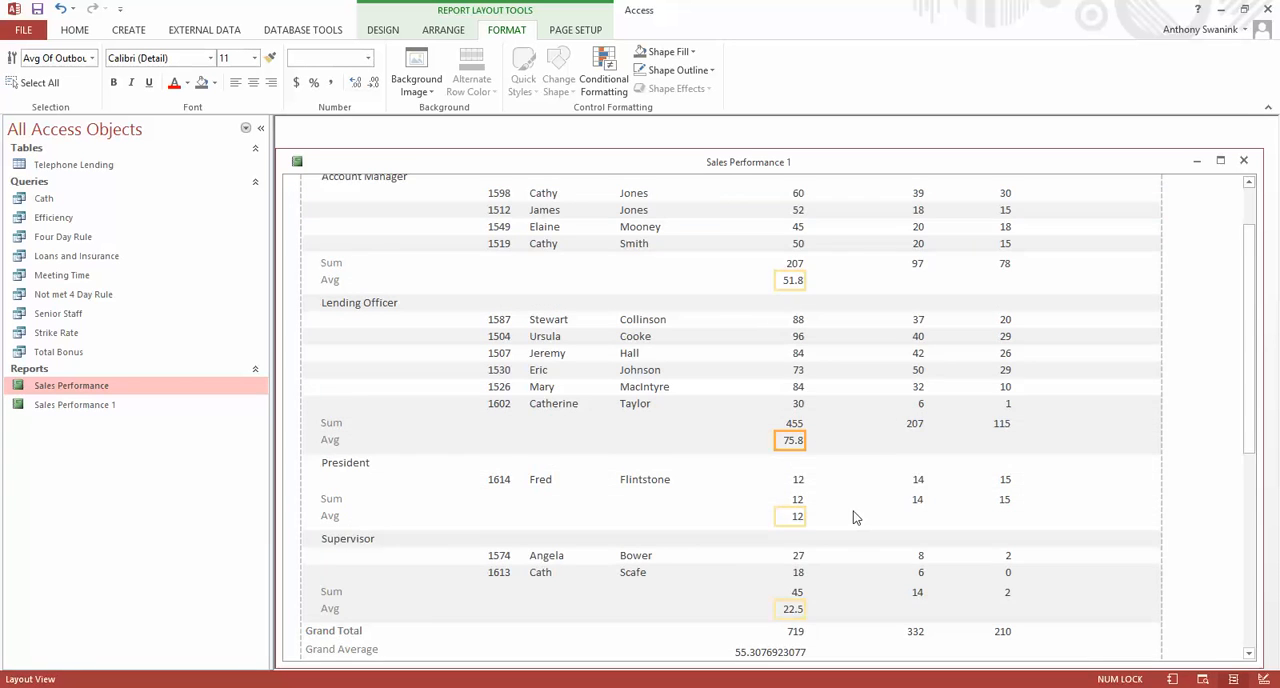
Narrow the Outbound Calls Grand Average field from its left edge until the value shows one decimal place.
{"action": "left_click", "coordinate": [767, 578]}
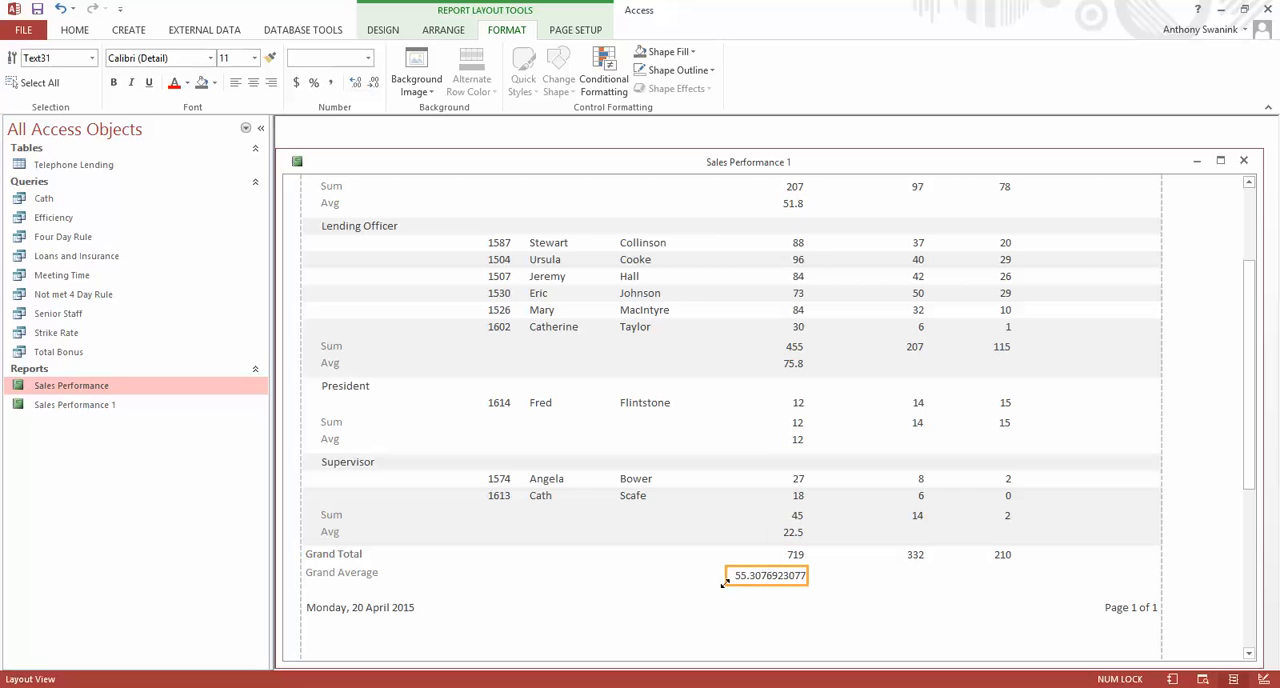
{"action": "left_click", "coordinate": [728, 577]}
{"action": "left_click", "coordinate": [762, 576]}
{"action": "left_click_drag", "start_coordinate": [776, 578], "coordinate": [777, 578]}
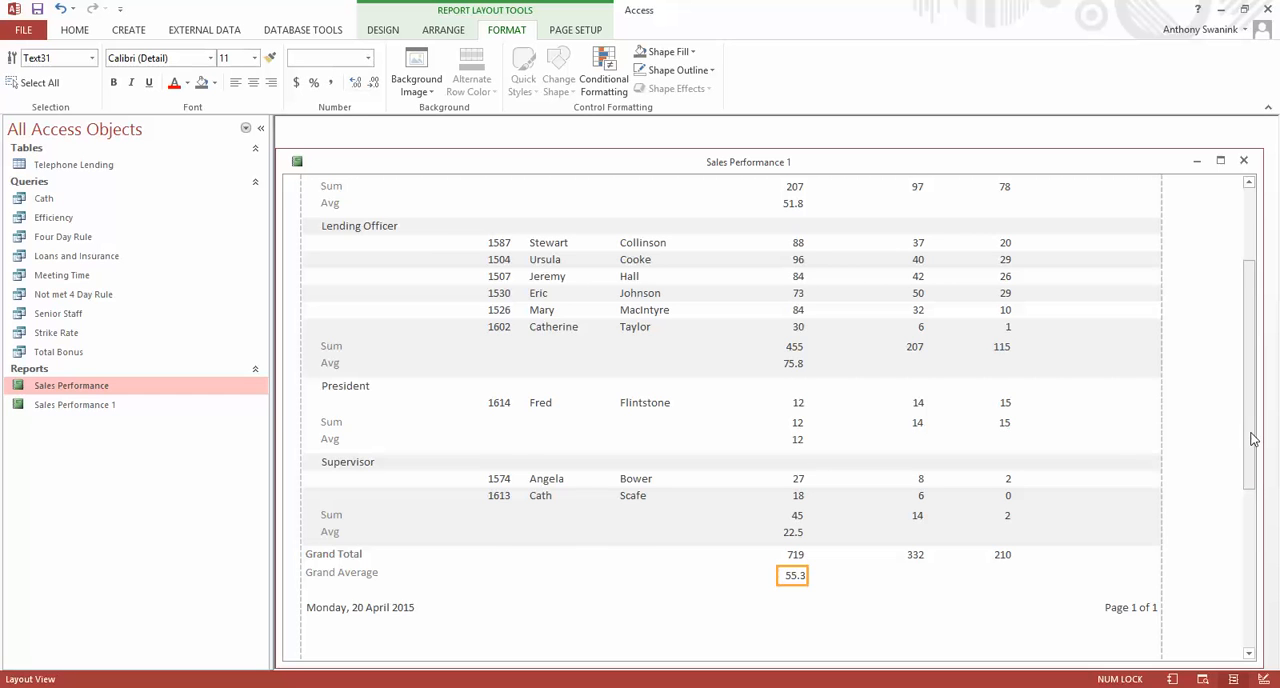
{"action": "left_click_drag", "start_coordinate": [1253, 438], "coordinate": [1230, 287]}
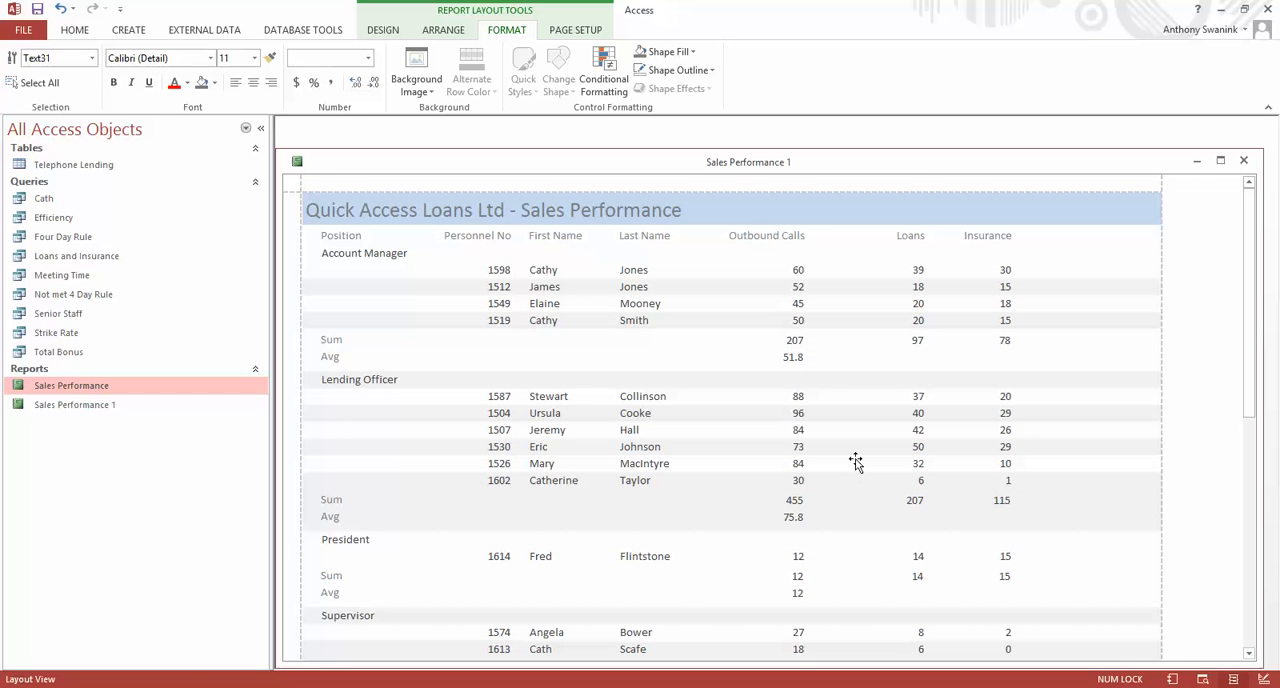
{"action": "scroll", "coordinate": [855, 460], "scroll_direction": "down", "scroll_amount": 3}
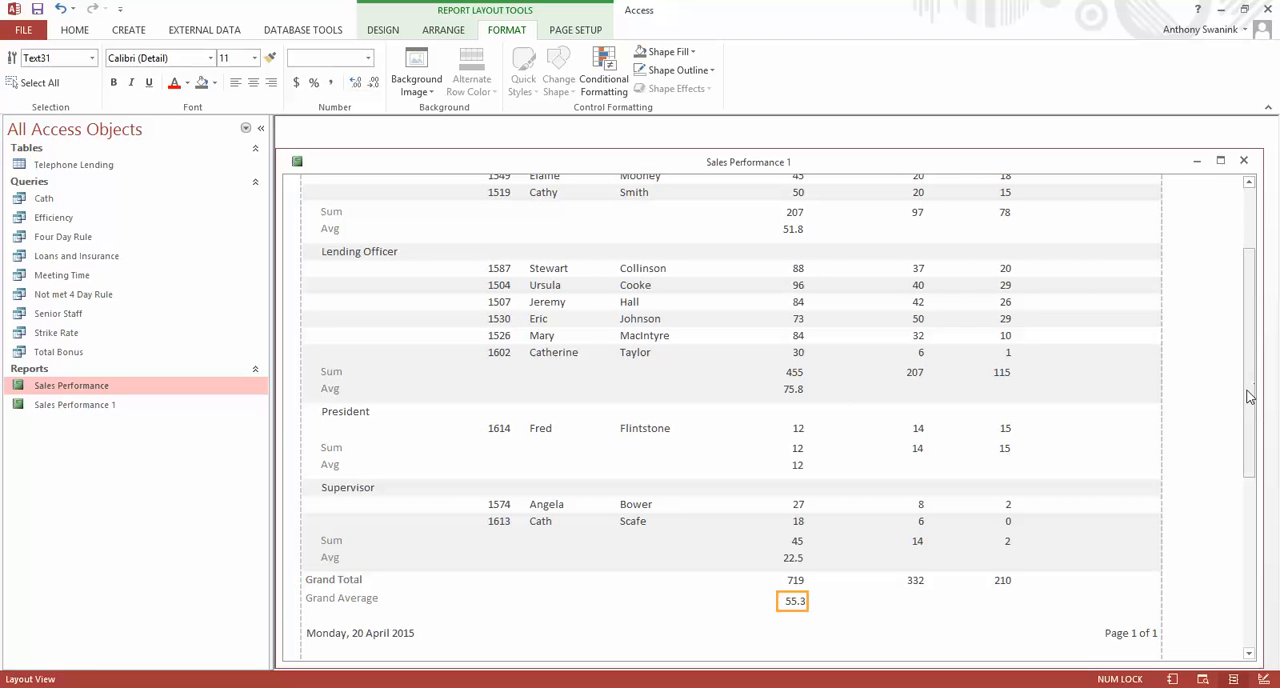
Try black italic text on the Position column heading and undo the formatting.
{"action": "left_click_drag", "start_coordinate": [1248, 394], "coordinate": [1230, 305]}
{"action": "left_click", "coordinate": [346, 238]}
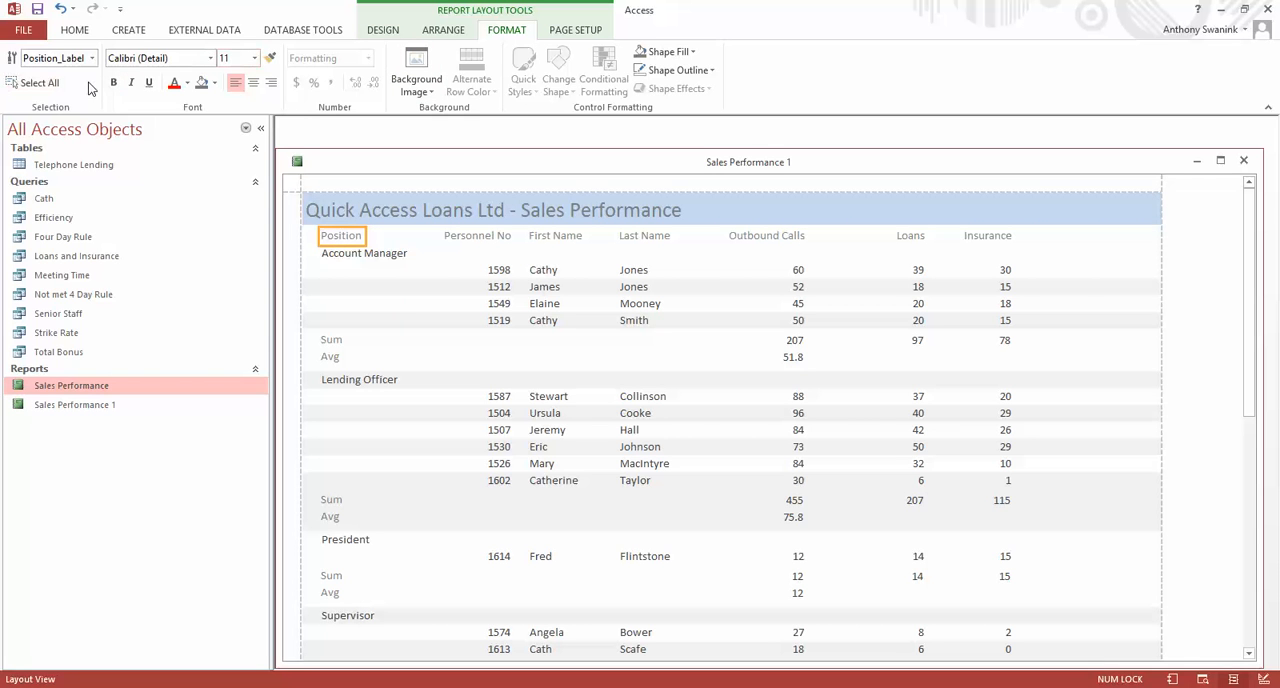
{"action": "left_click", "coordinate": [187, 83]}
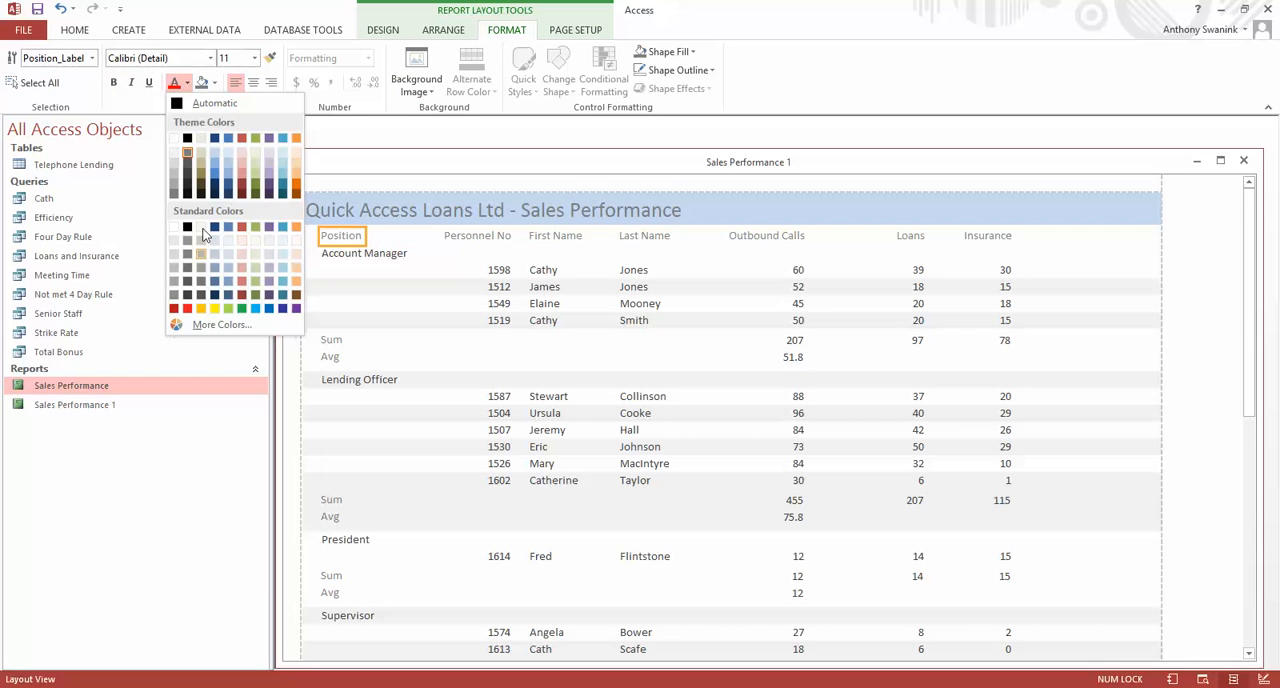
{"action": "left_click", "coordinate": [187, 138]}
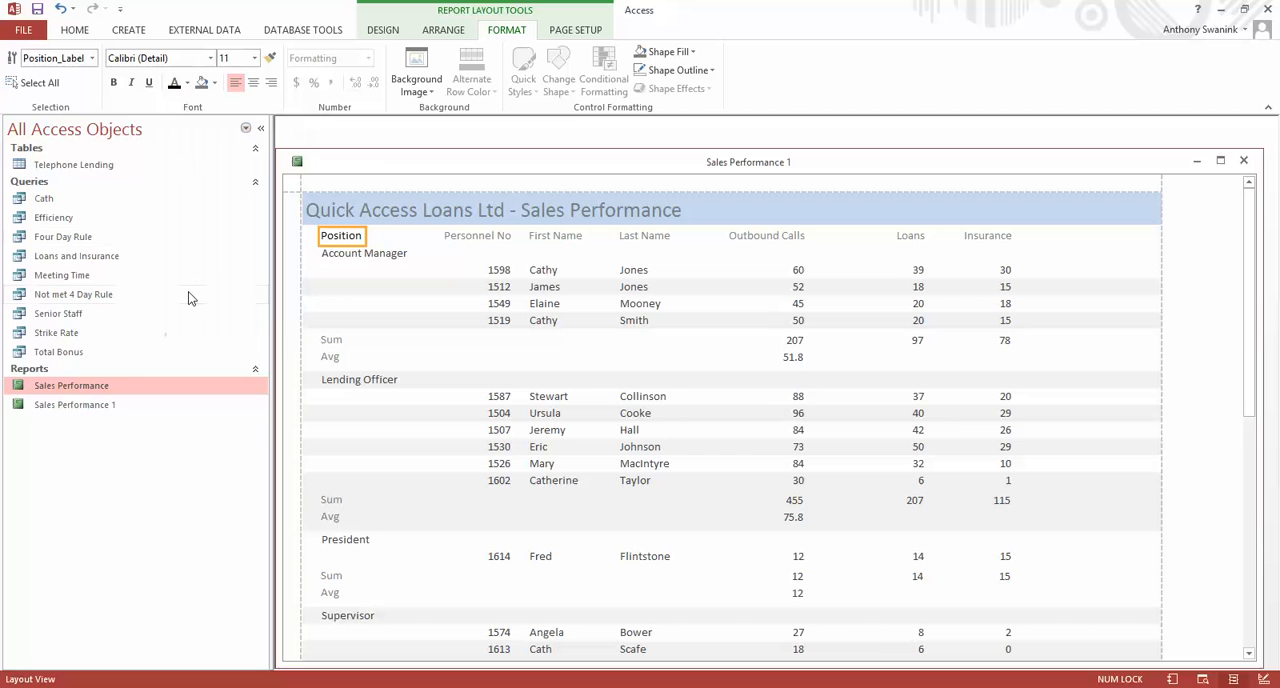
{"action": "left_click", "coordinate": [131, 83]}
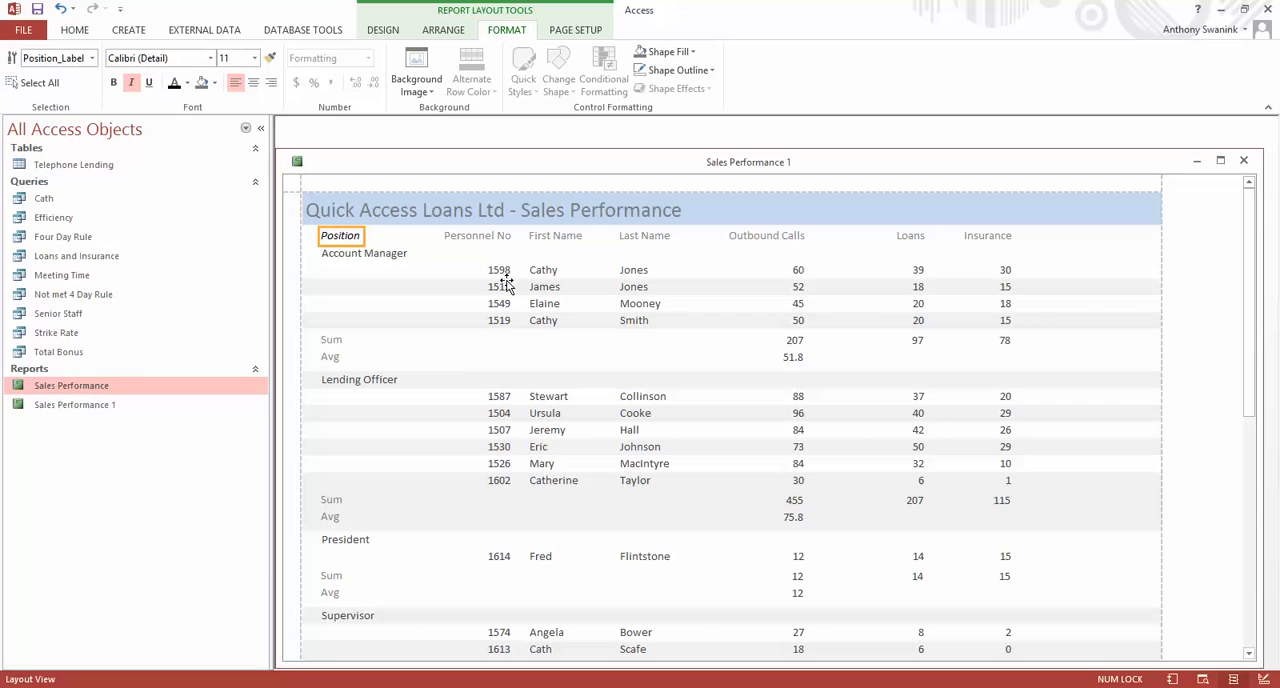
{"action": "key", "text": "ctrl+z"}
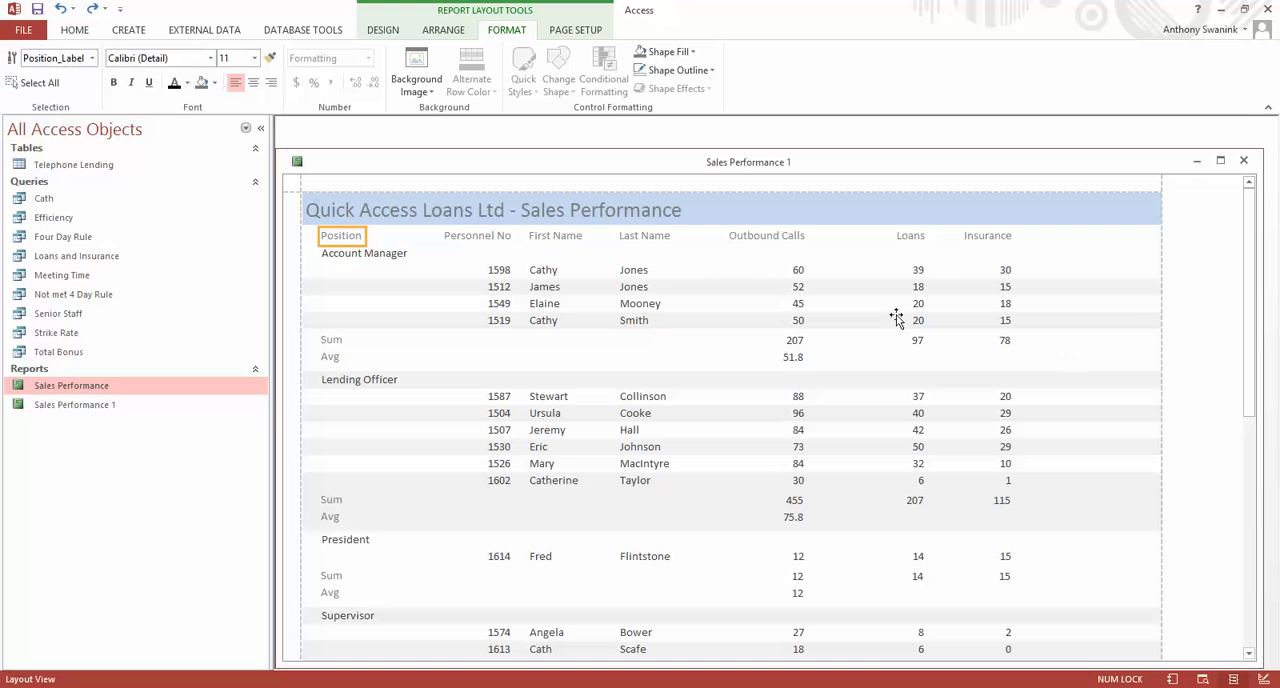
In Design View, draw a horizontal line across the full report width along the lower edge of the Position Footer section.
{"action": "left_click", "coordinate": [382, 30]}
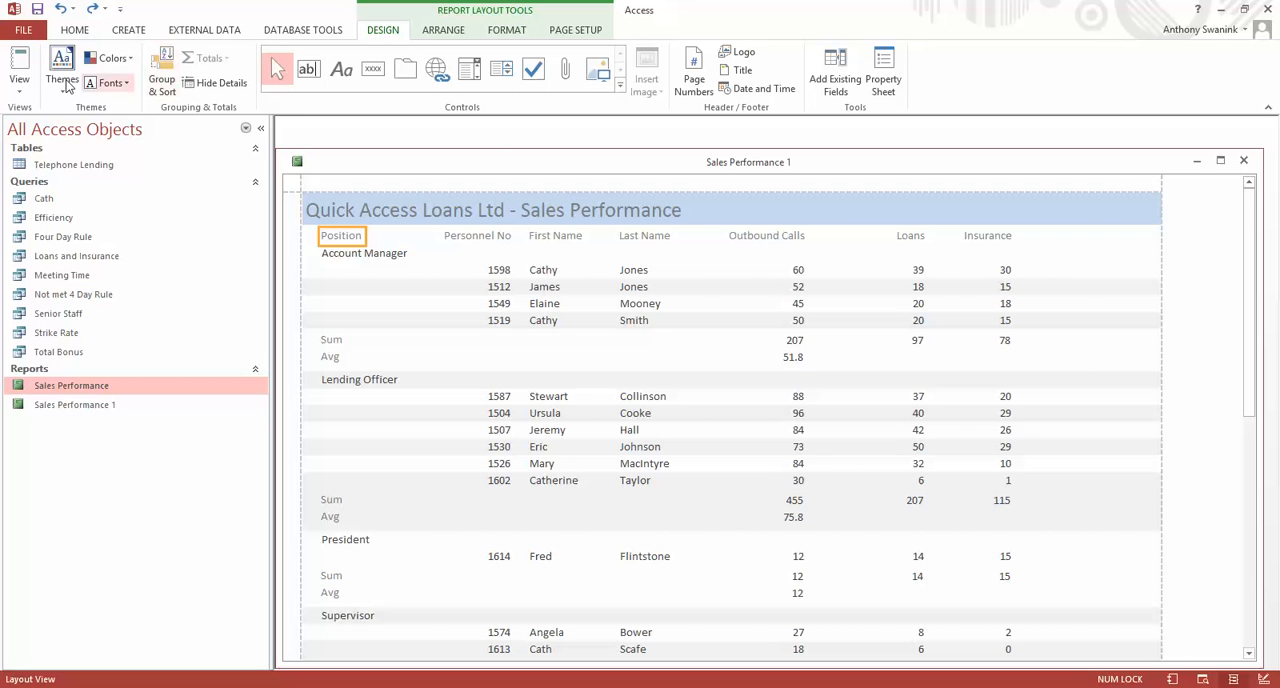
{"action": "left_click", "coordinate": [19, 78]}
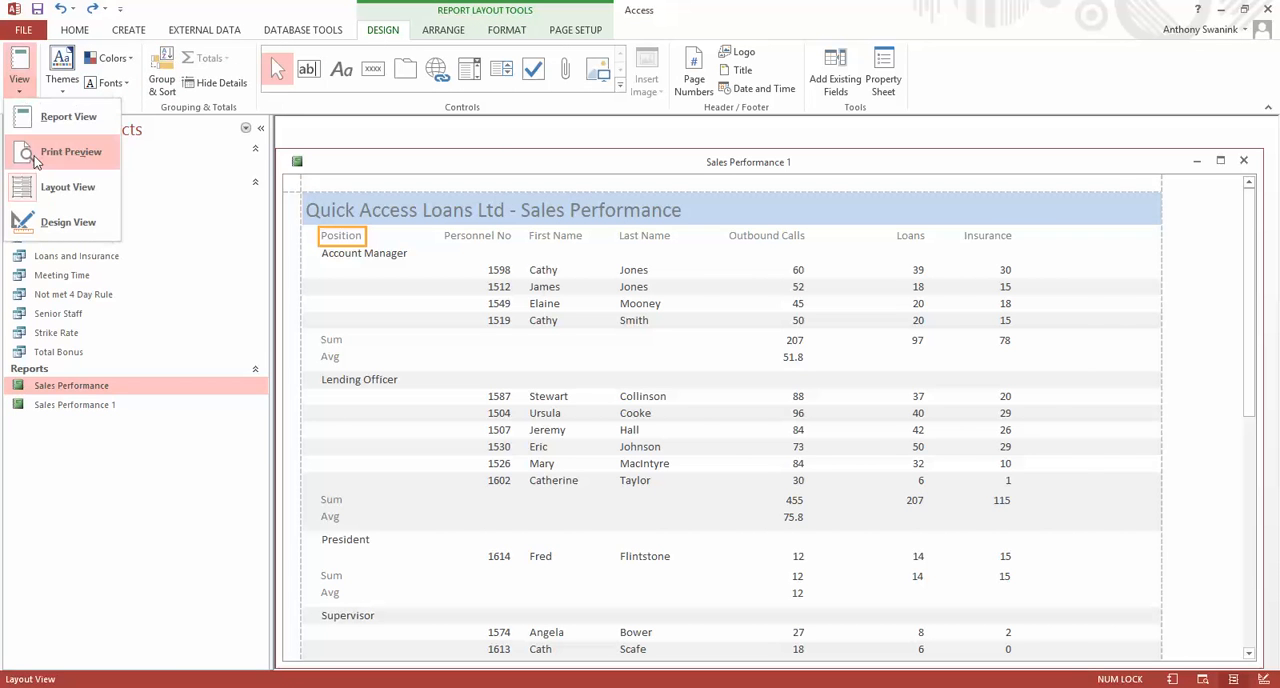
{"action": "left_click", "coordinate": [57, 230]}
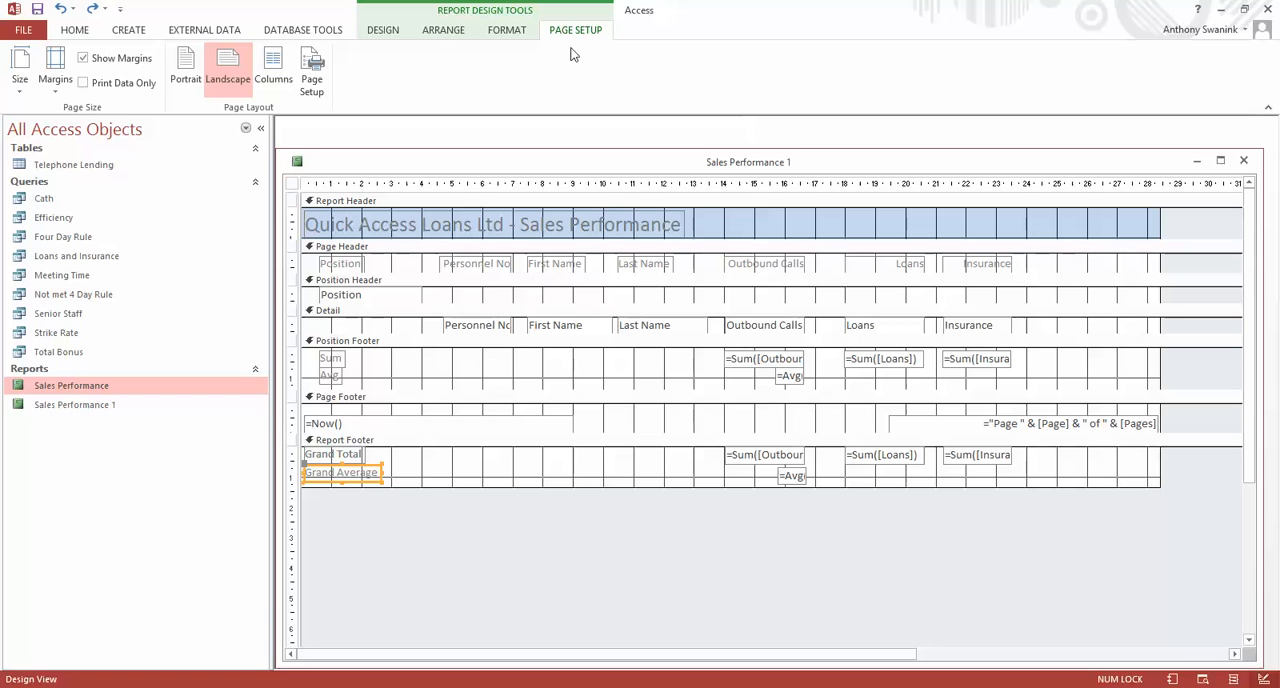
{"action": "left_click", "coordinate": [500, 31]}
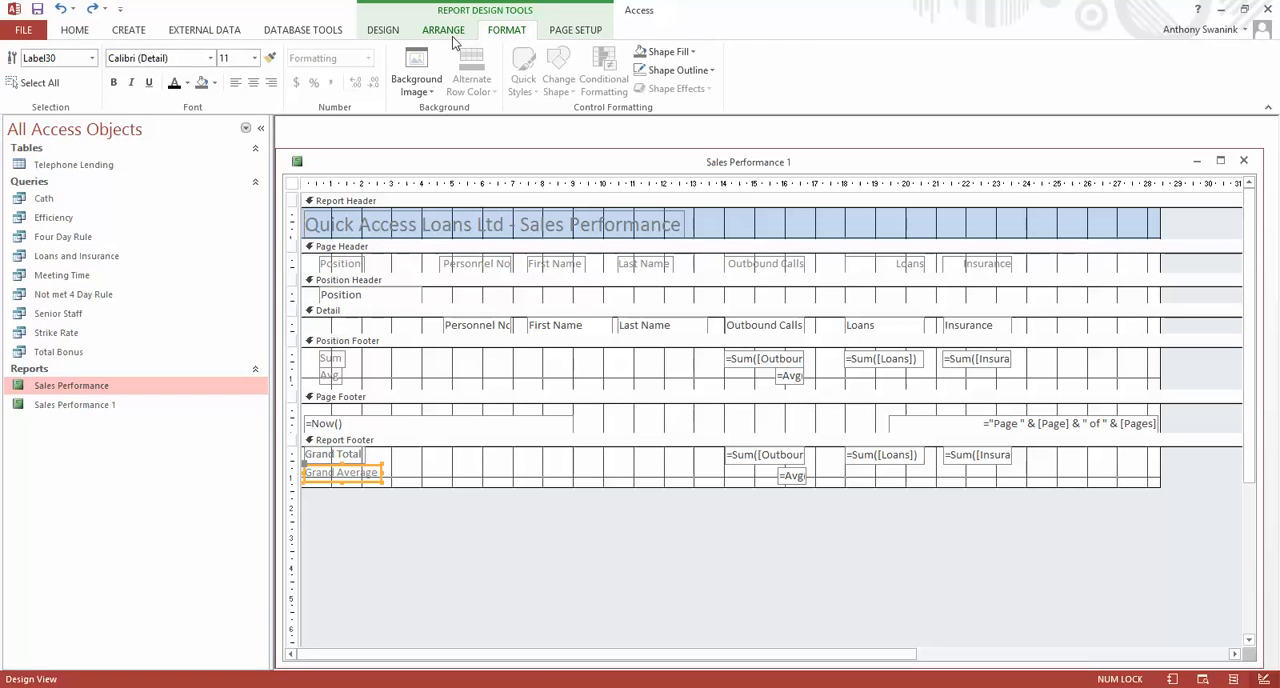
{"action": "left_click", "coordinate": [452, 33]}
{"action": "left_click", "coordinate": [390, 34]}
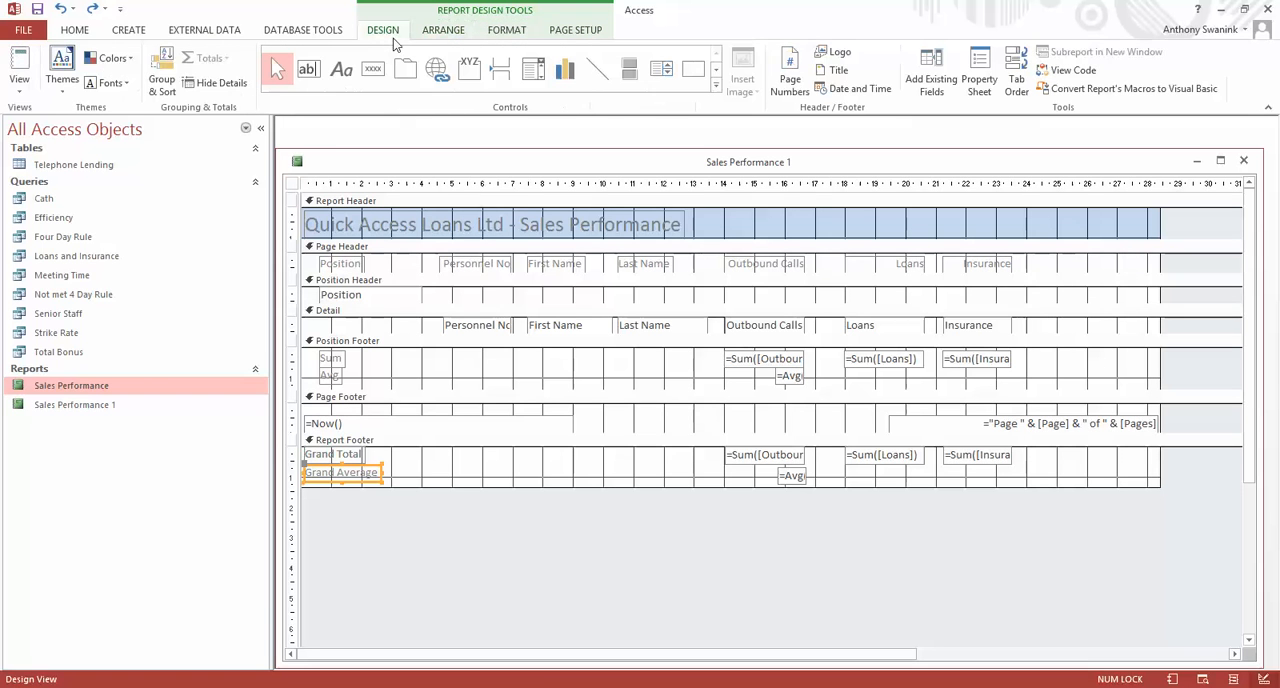
{"action": "left_click", "coordinate": [605, 74]}
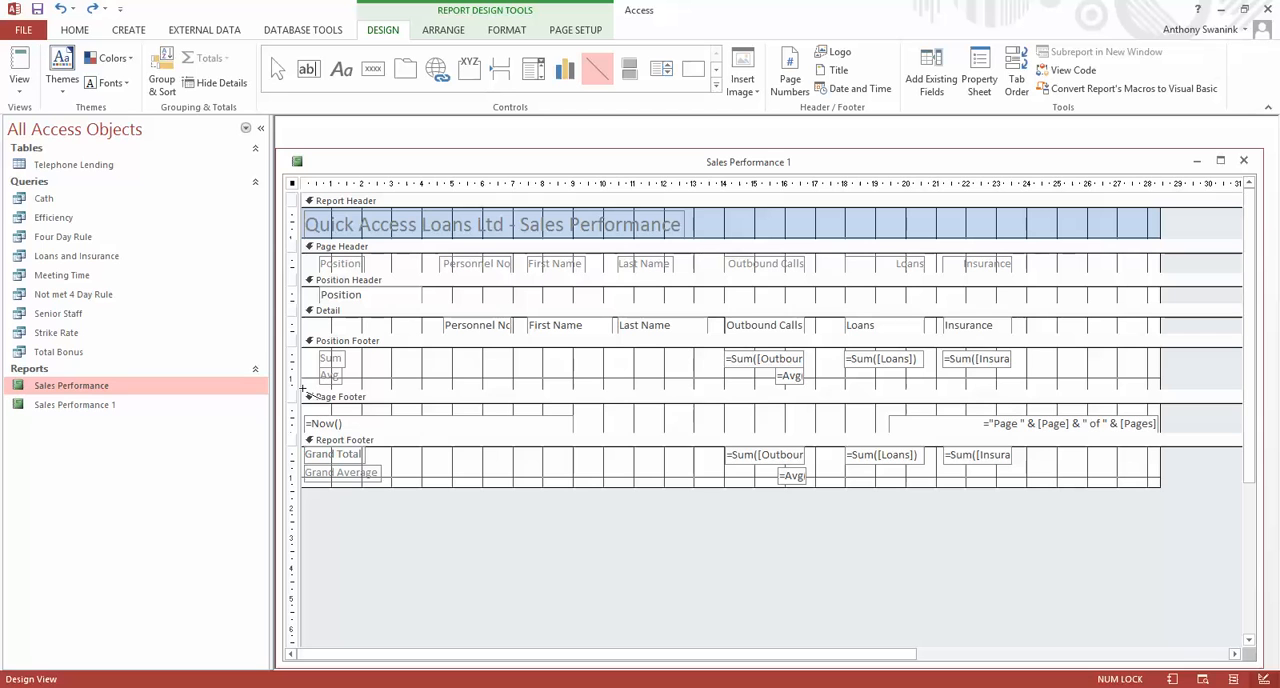
{"action": "left_click_drag", "start_coordinate": [303, 390], "coordinate": [1152, 390]}
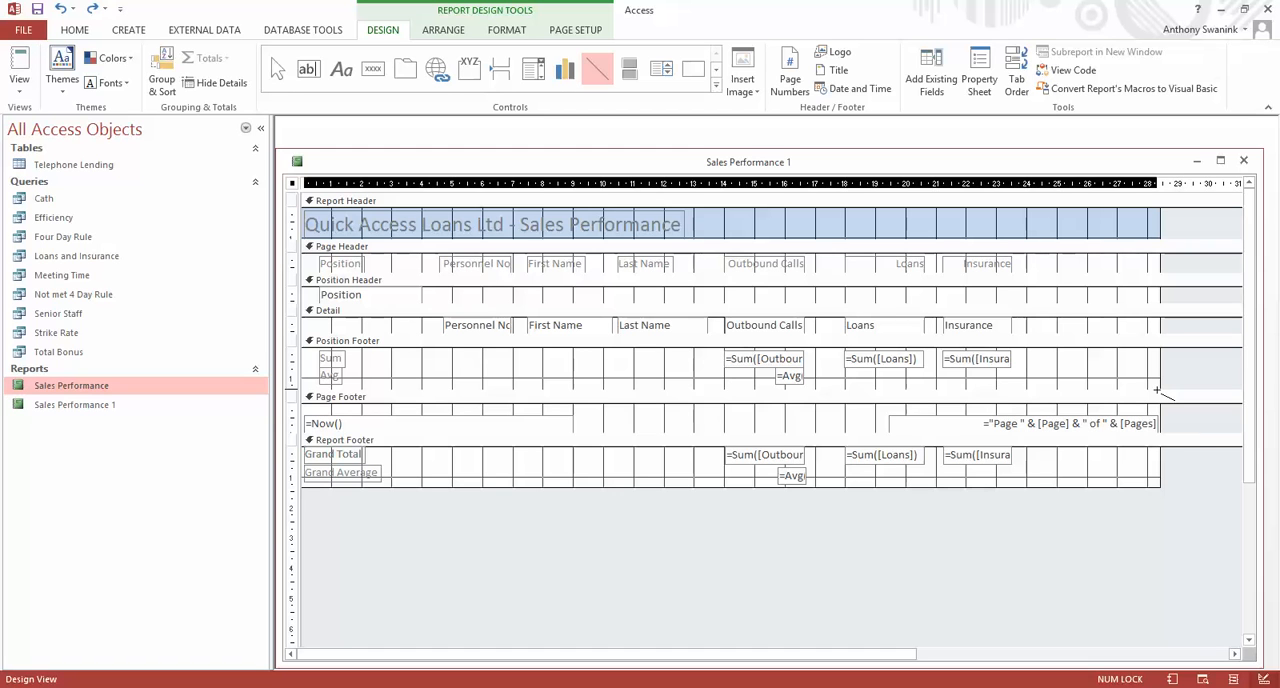
{"action": "left_click_drag", "start_coordinate": [1157, 390], "coordinate": [304, 389]}
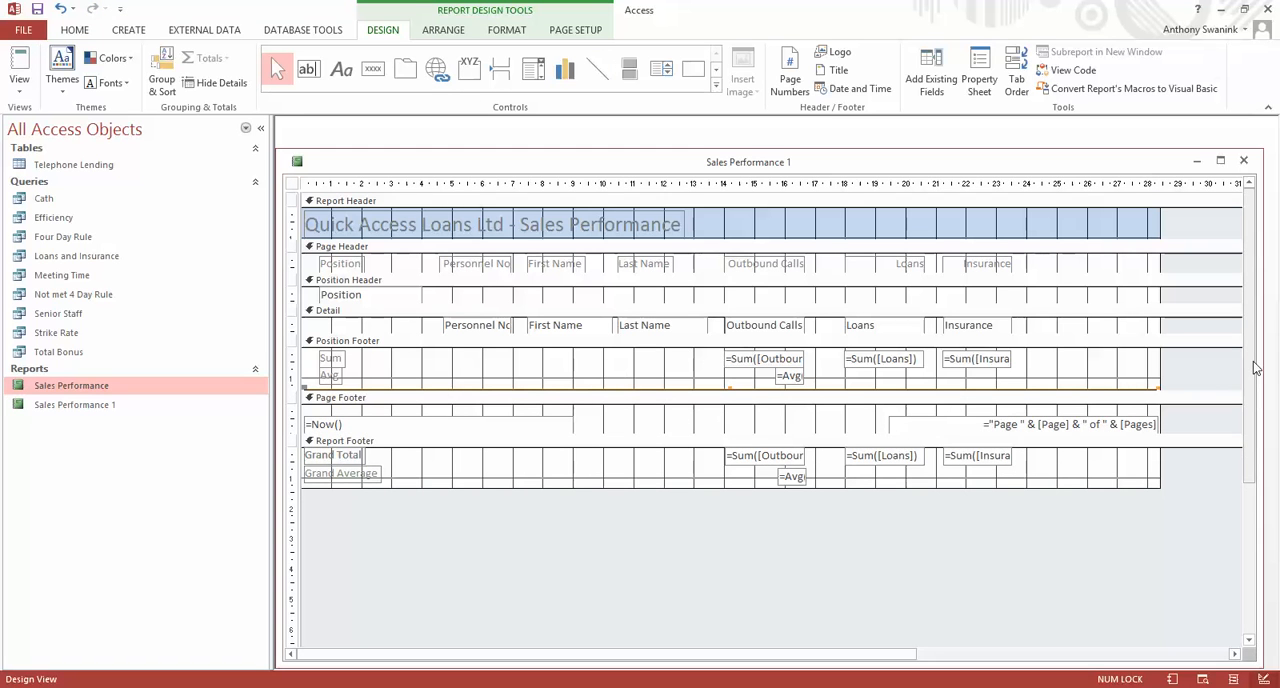
Set the Position Footer line's thickness to the second-thinnest option of the shape outline.
{"action": "left_click", "coordinate": [507, 30]}
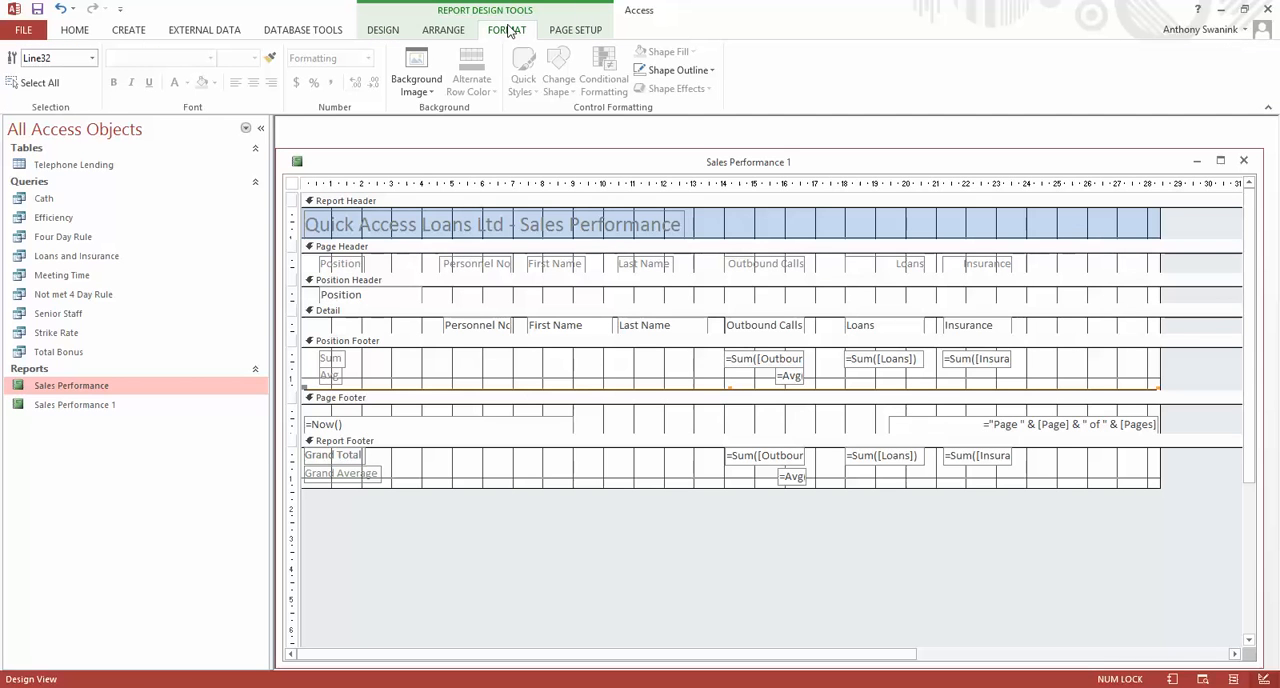
{"action": "left_click", "coordinate": [709, 70]}
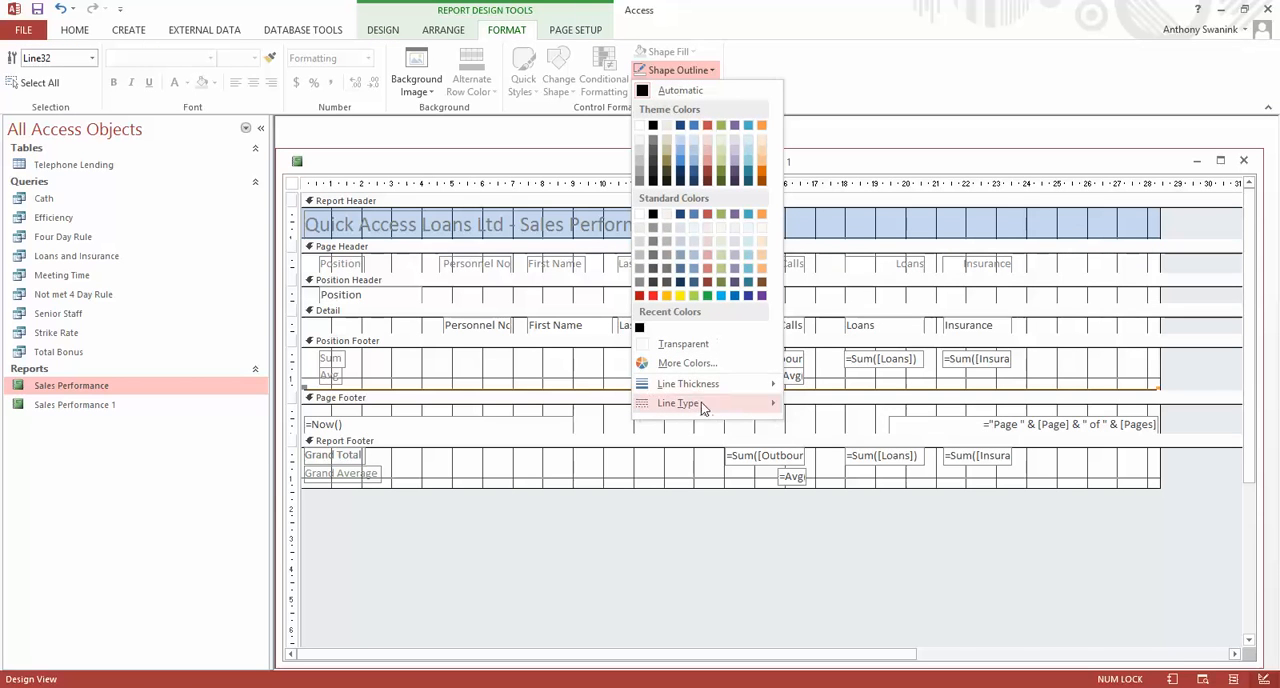
{"action": "mouse_move", "coordinate": [712, 384]}
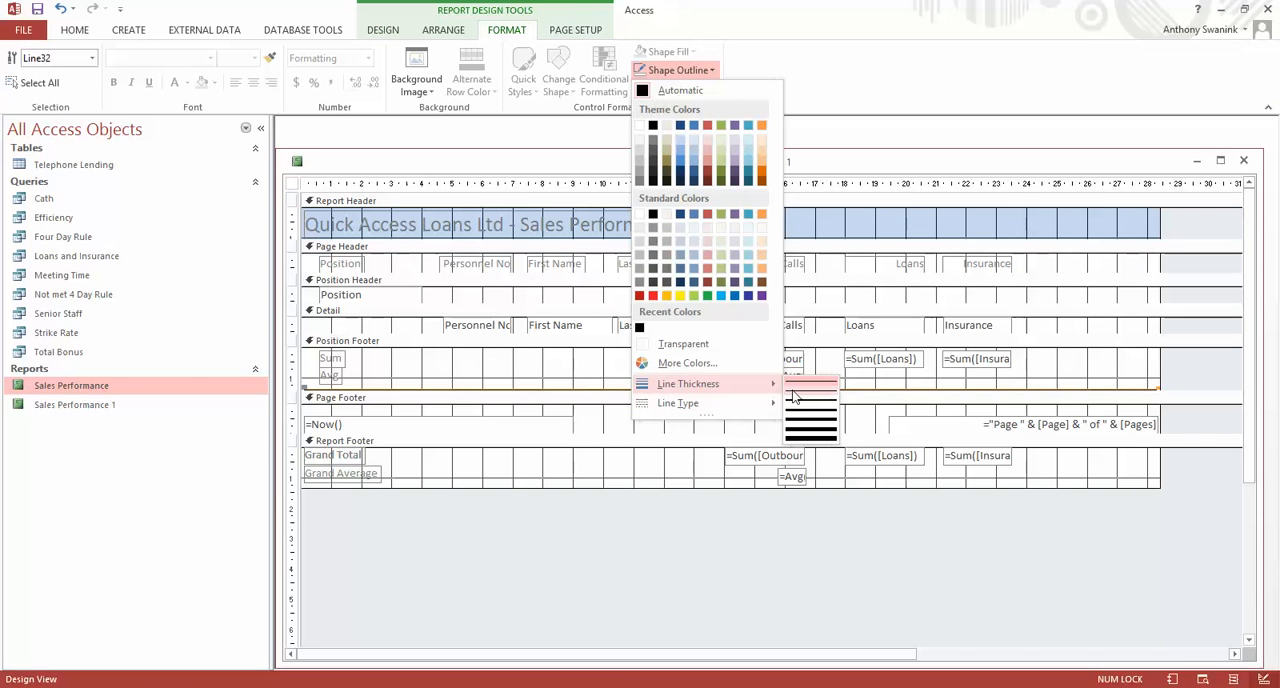
{"action": "left_click", "coordinate": [786, 392]}
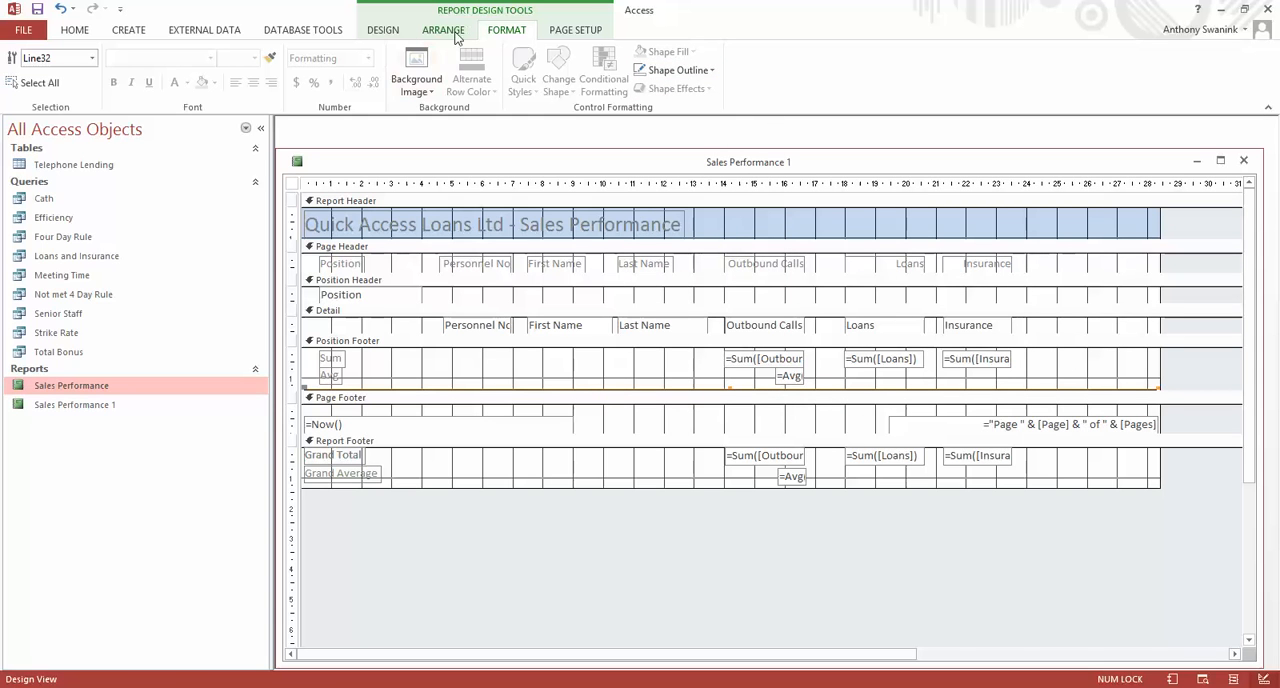
Check the dividing lines below each position group down to the grand totals in Report View.
{"action": "left_click", "coordinate": [382, 30]}
{"action": "left_click", "coordinate": [18, 62]}
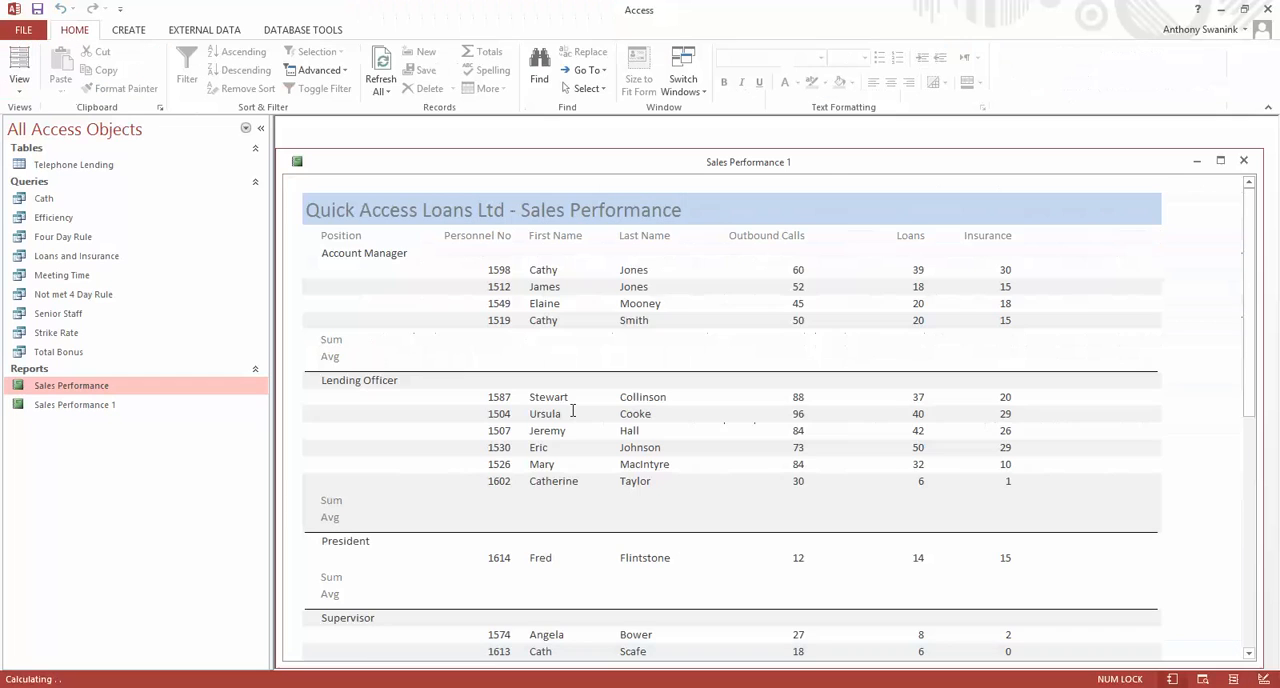
{"action": "left_click_drag", "start_coordinate": [1253, 264], "coordinate": [1255, 458]}
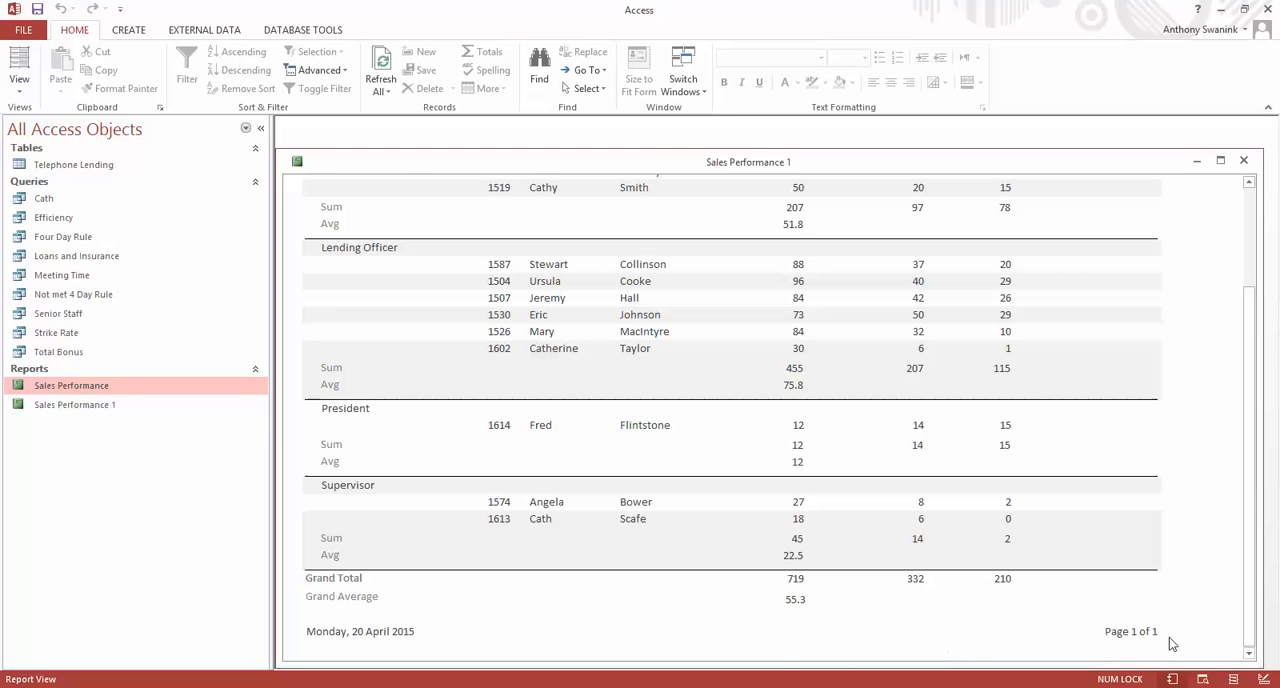
{"action": "left_click_drag", "start_coordinate": [1249, 500], "coordinate": [1240, 287]}
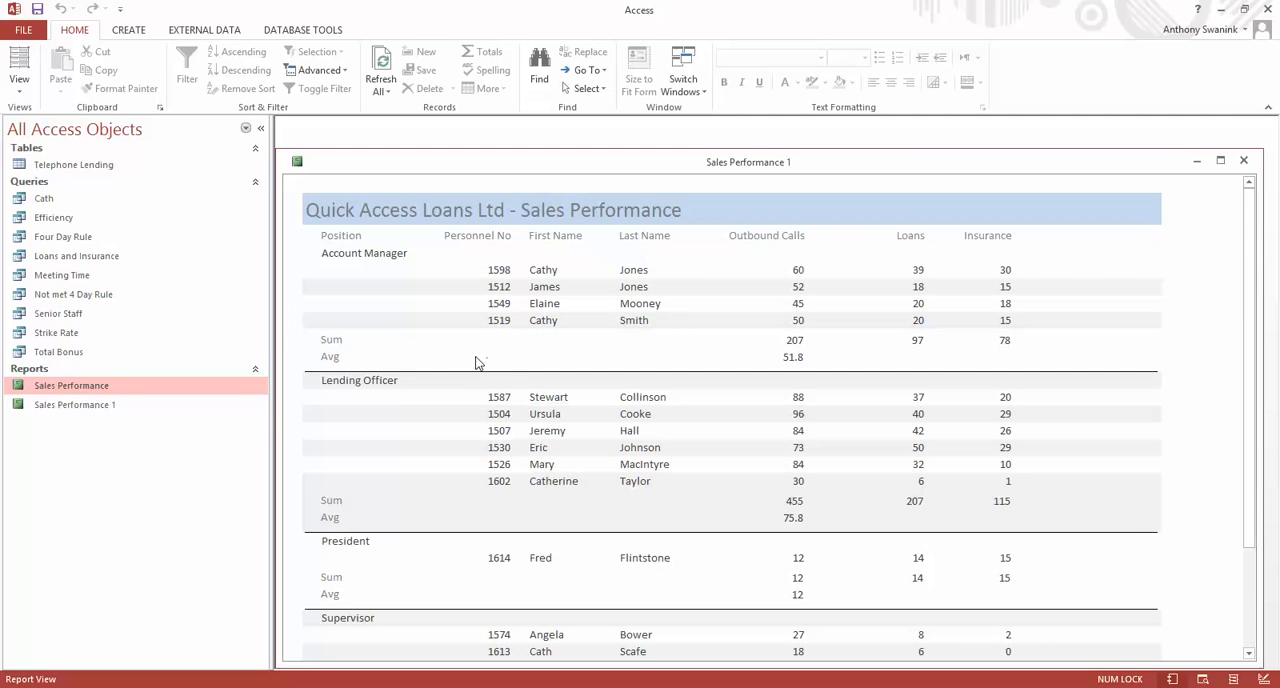